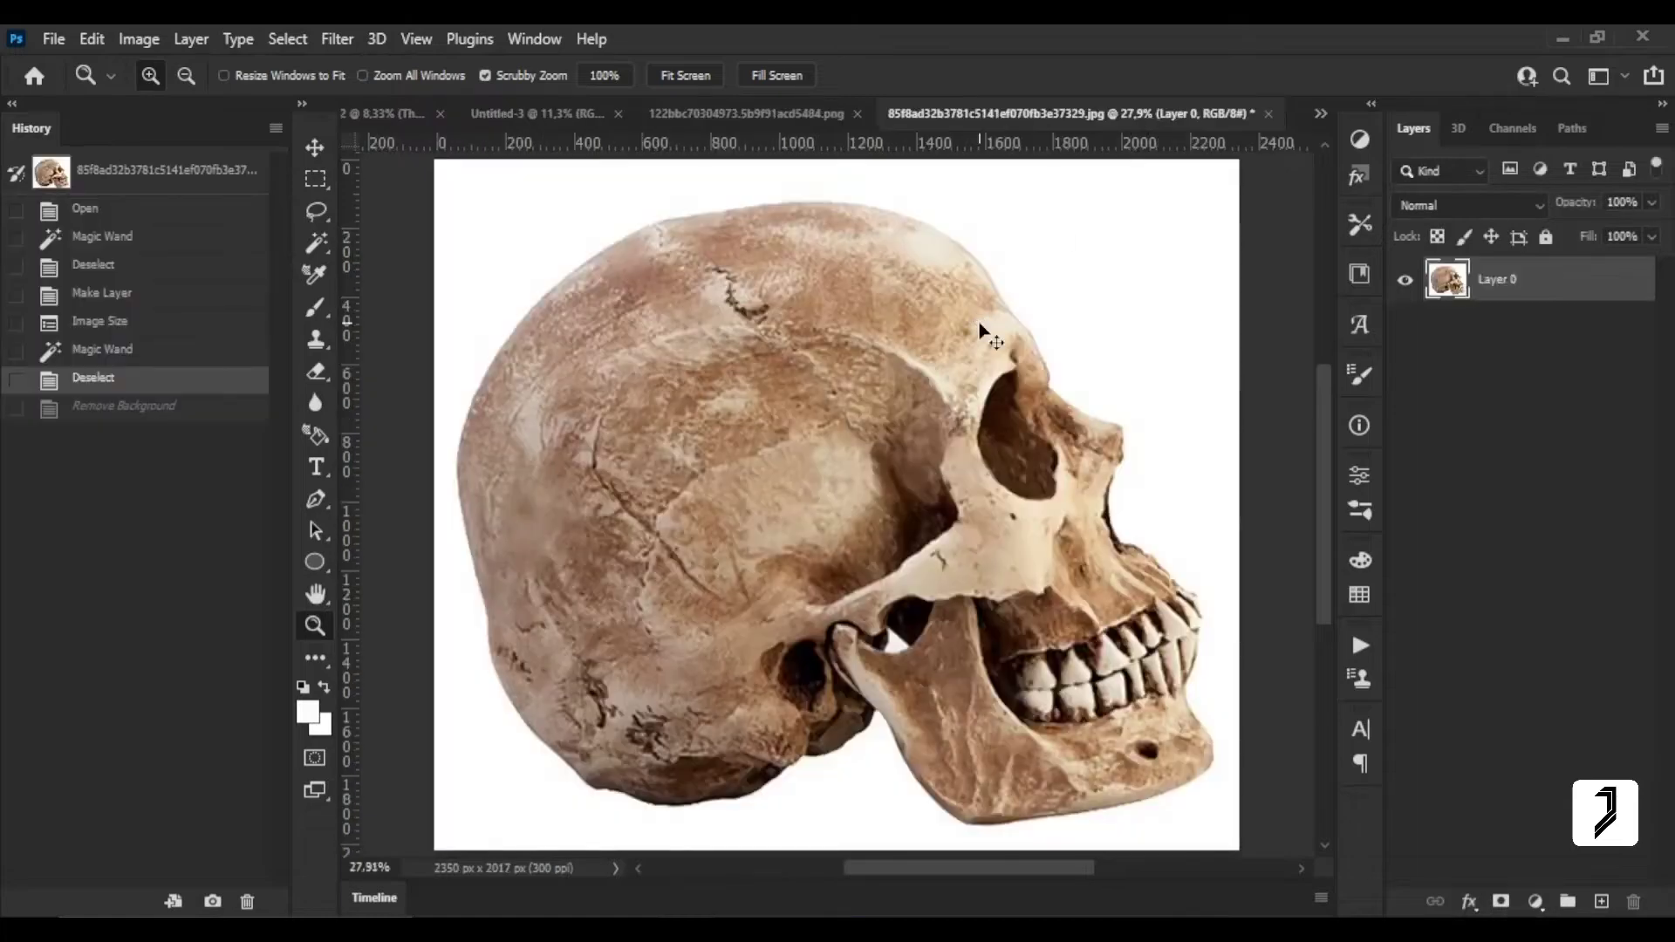
Copy the whole skull image into the black Untitled-3 design canvas.
key(ctrl+a)
key(v)
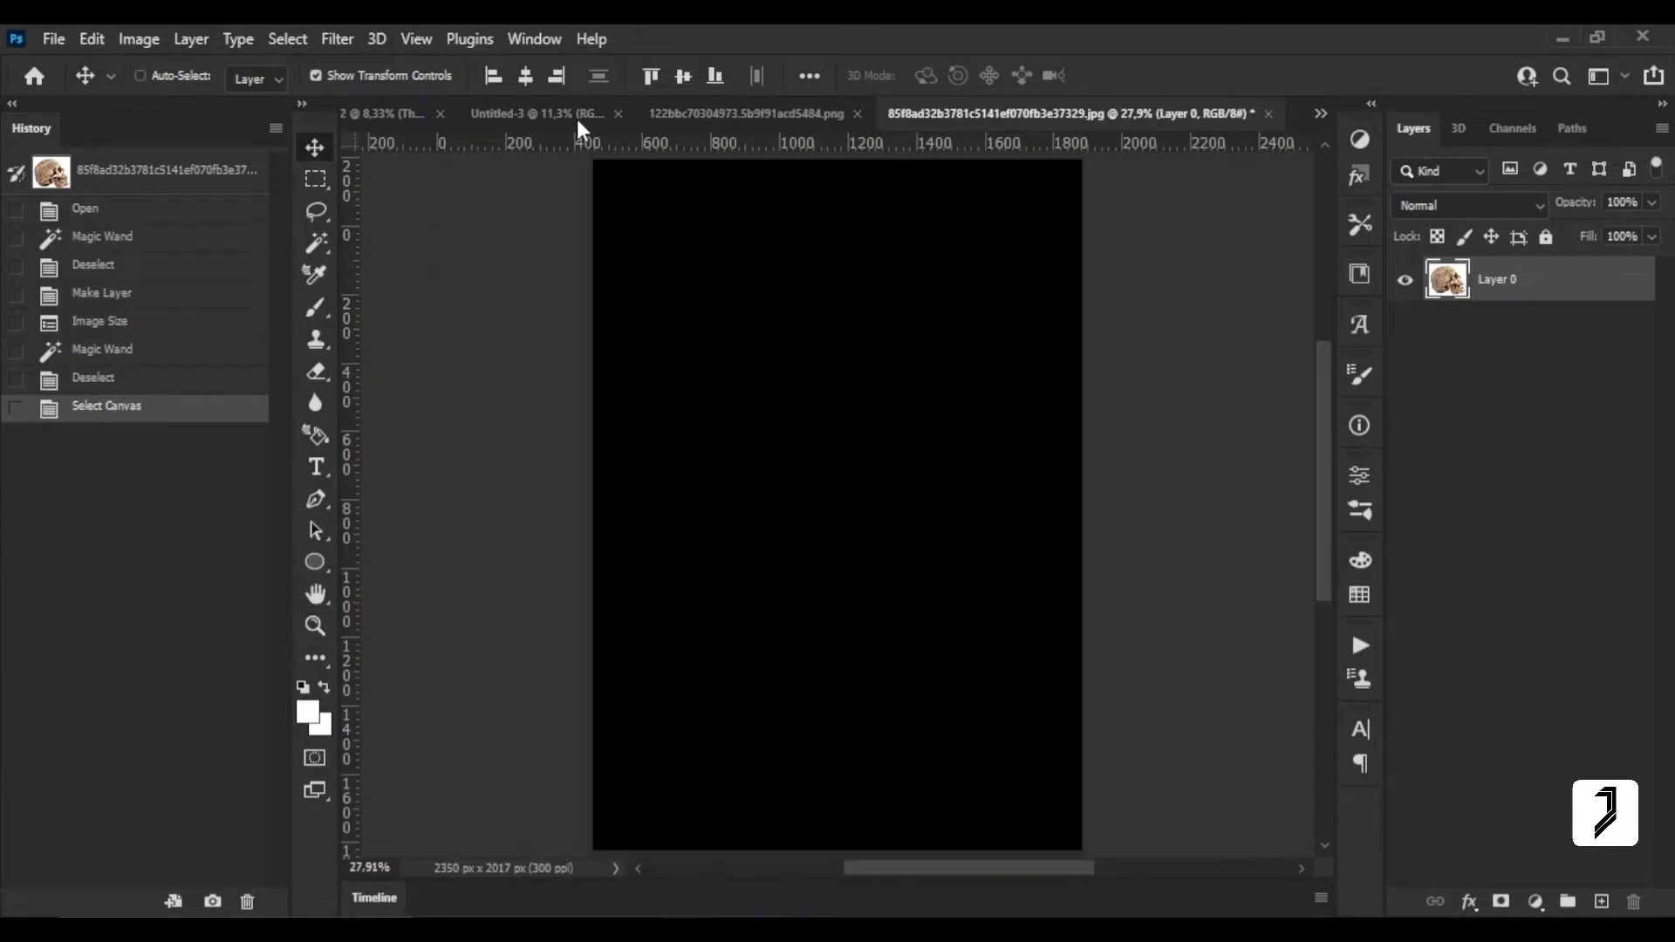
click(578, 118)
drag(833, 434, 894, 475)
Centre the skull horizontally and vertically on the canvas and zoom in on it.
key(ctrl+a)
click(525, 75)
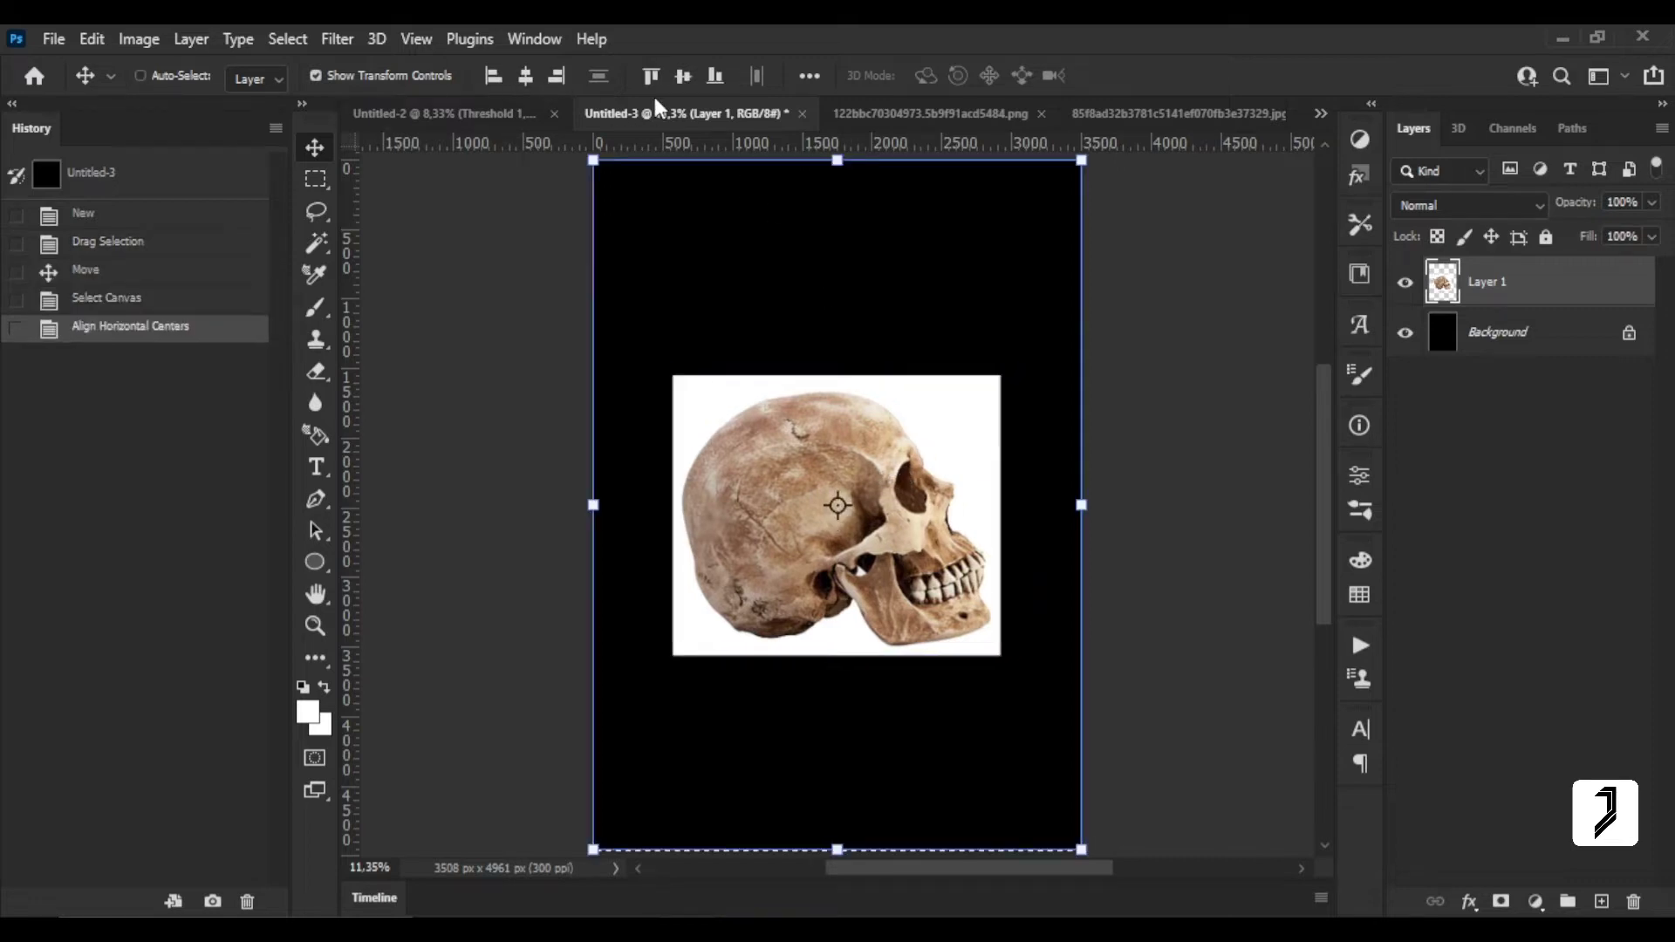
click(683, 75)
key(ctrl+d)
key(z)
drag(837, 474, 918, 565)
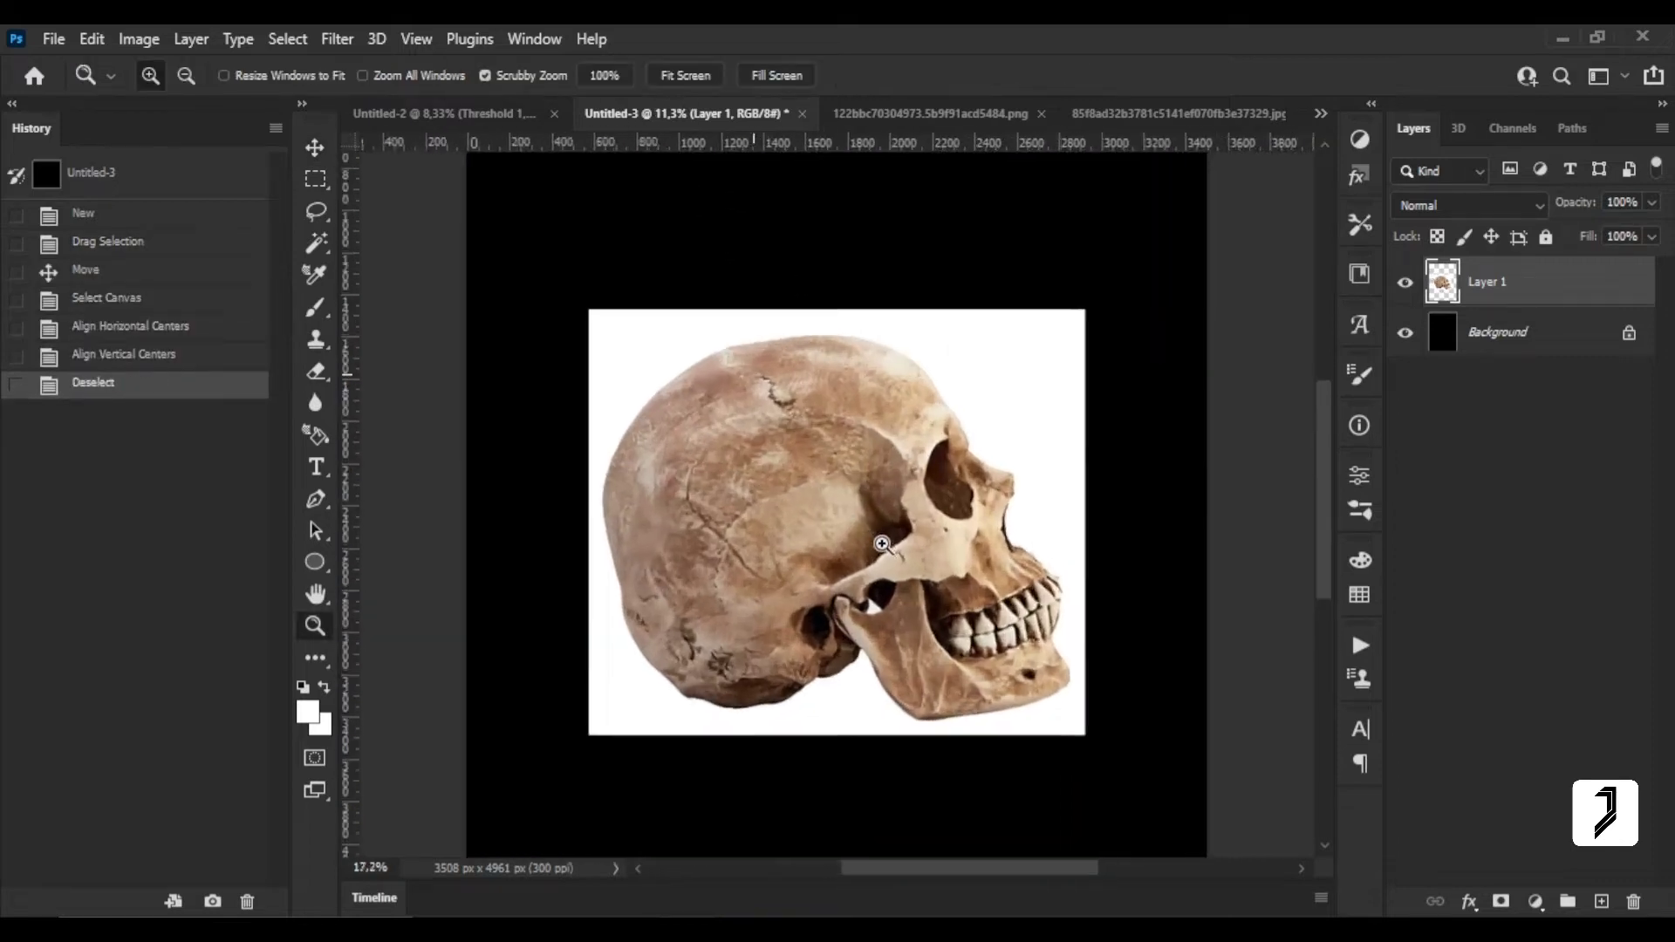
click(1360, 488)
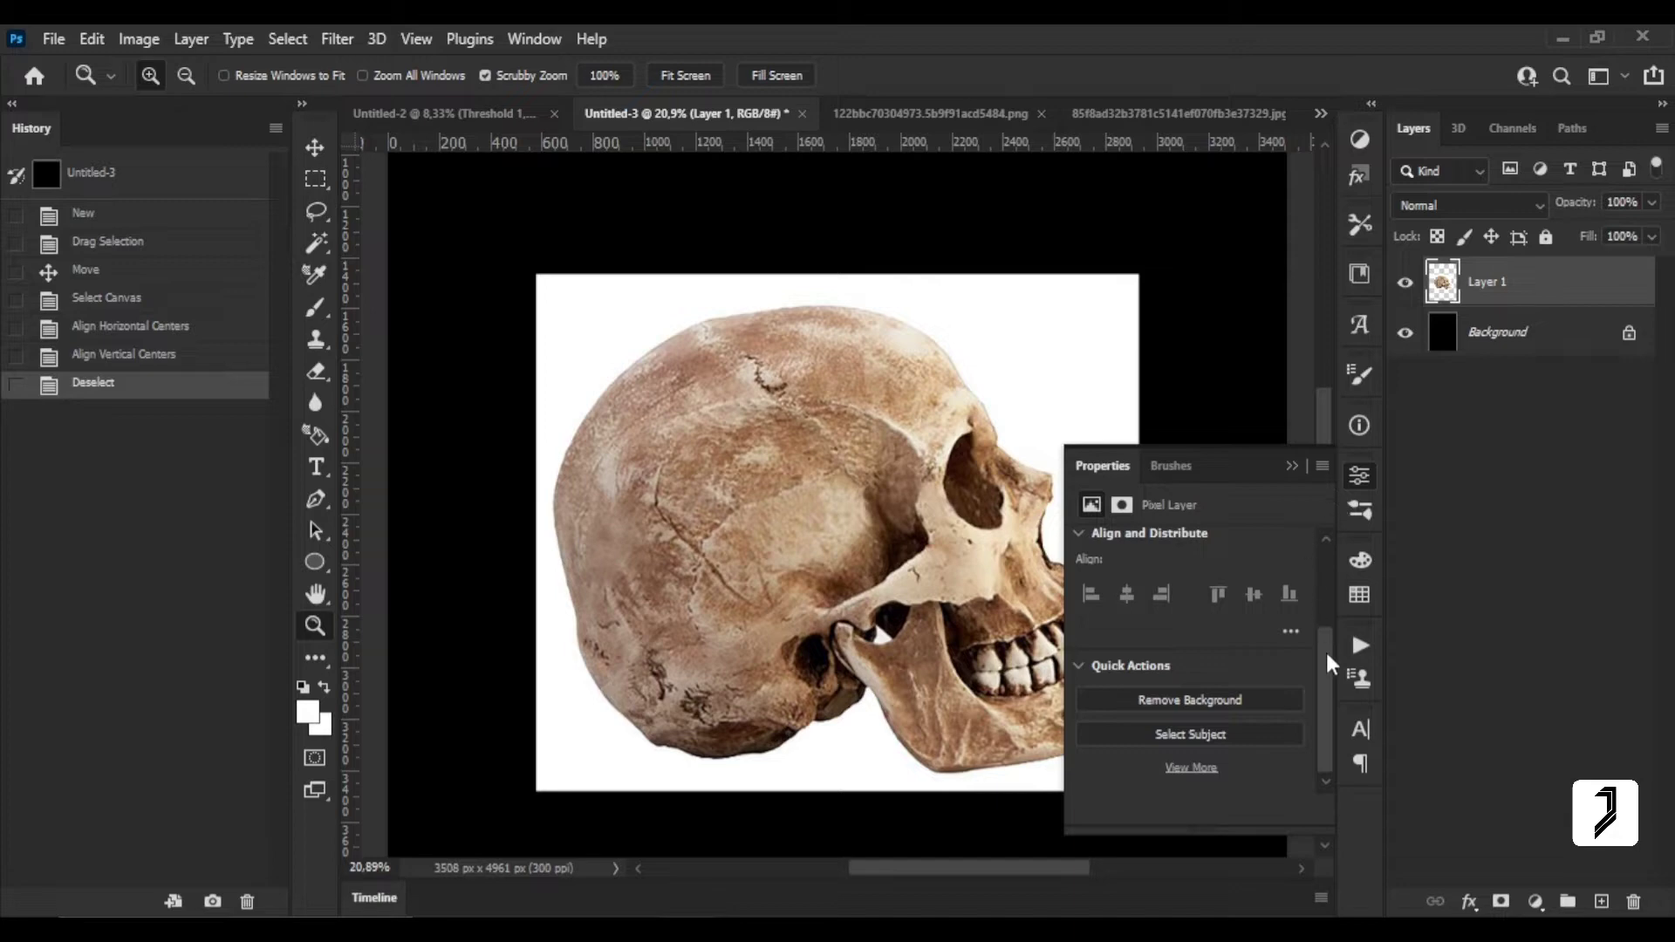
Remove the skull's white backdrop with the Remove Background quick action.
click(1260, 698)
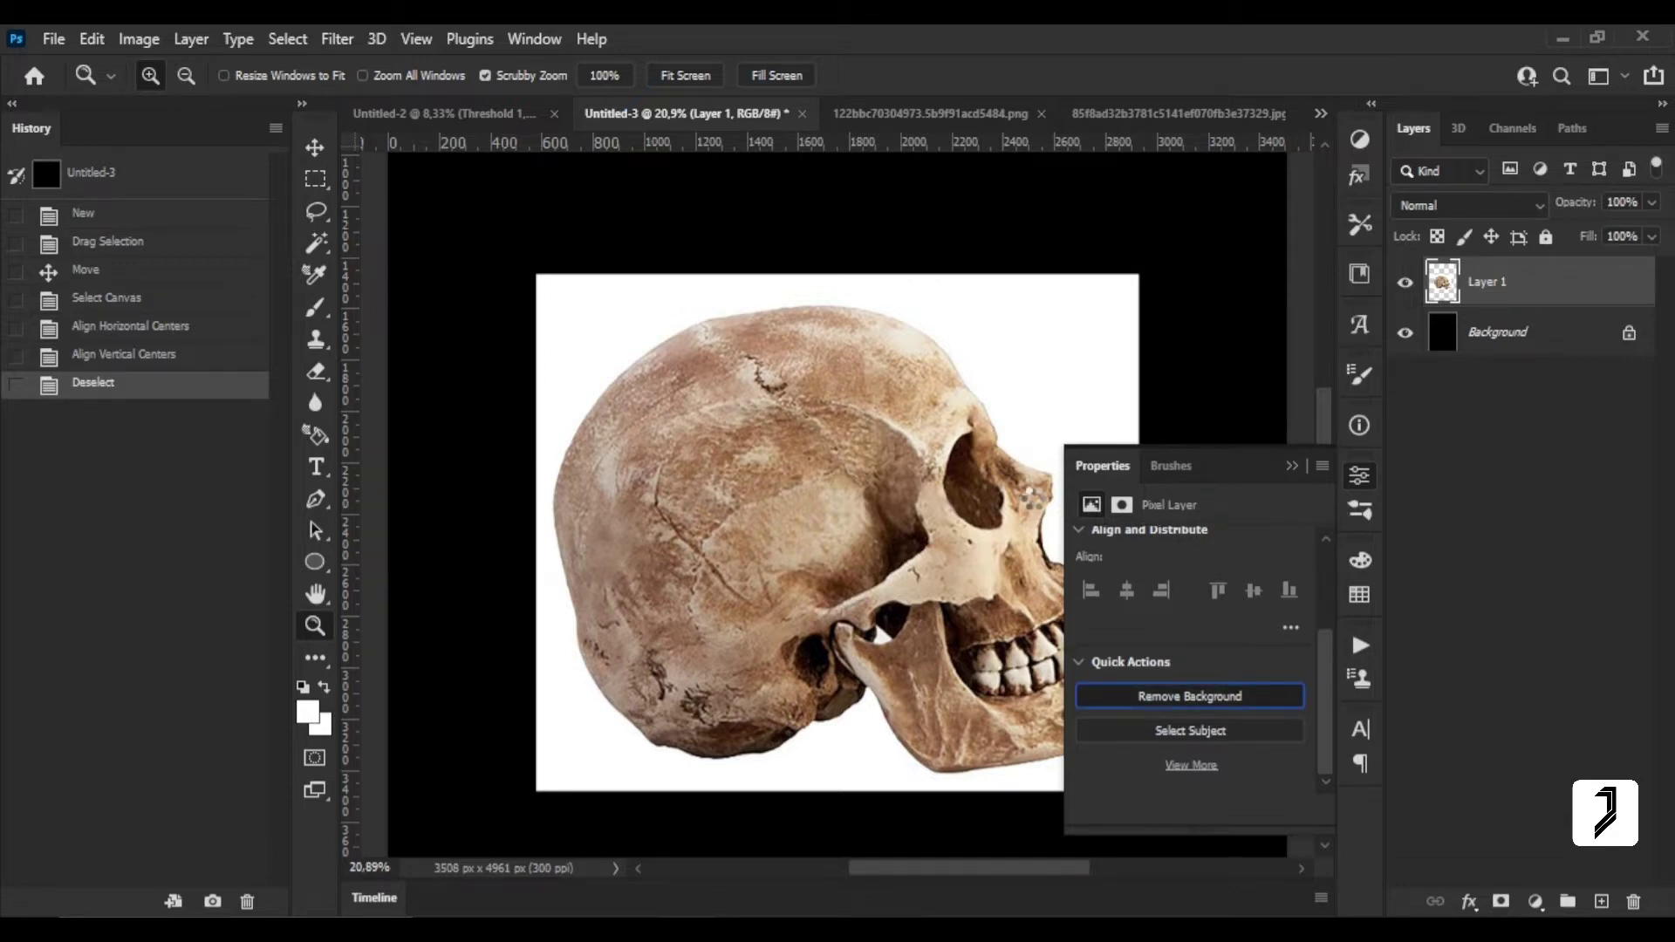
click(1414, 381)
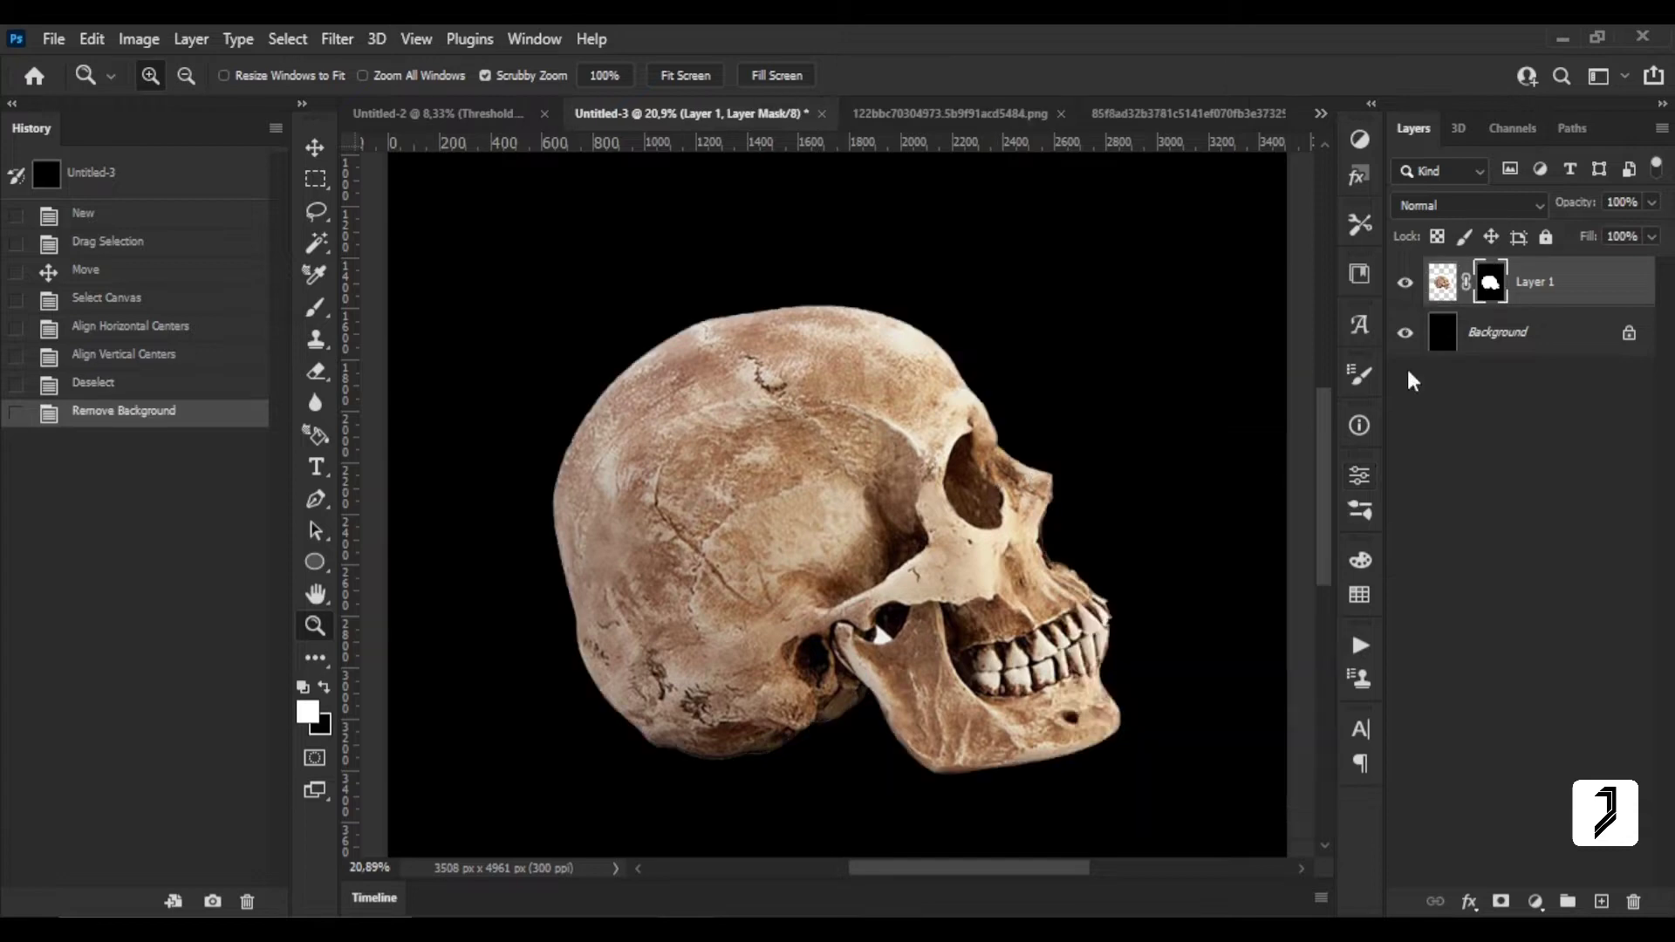
drag(895, 669, 972, 748)
Paint black on the layer mask to hide the leftover white in the jaw gap.
key(b)
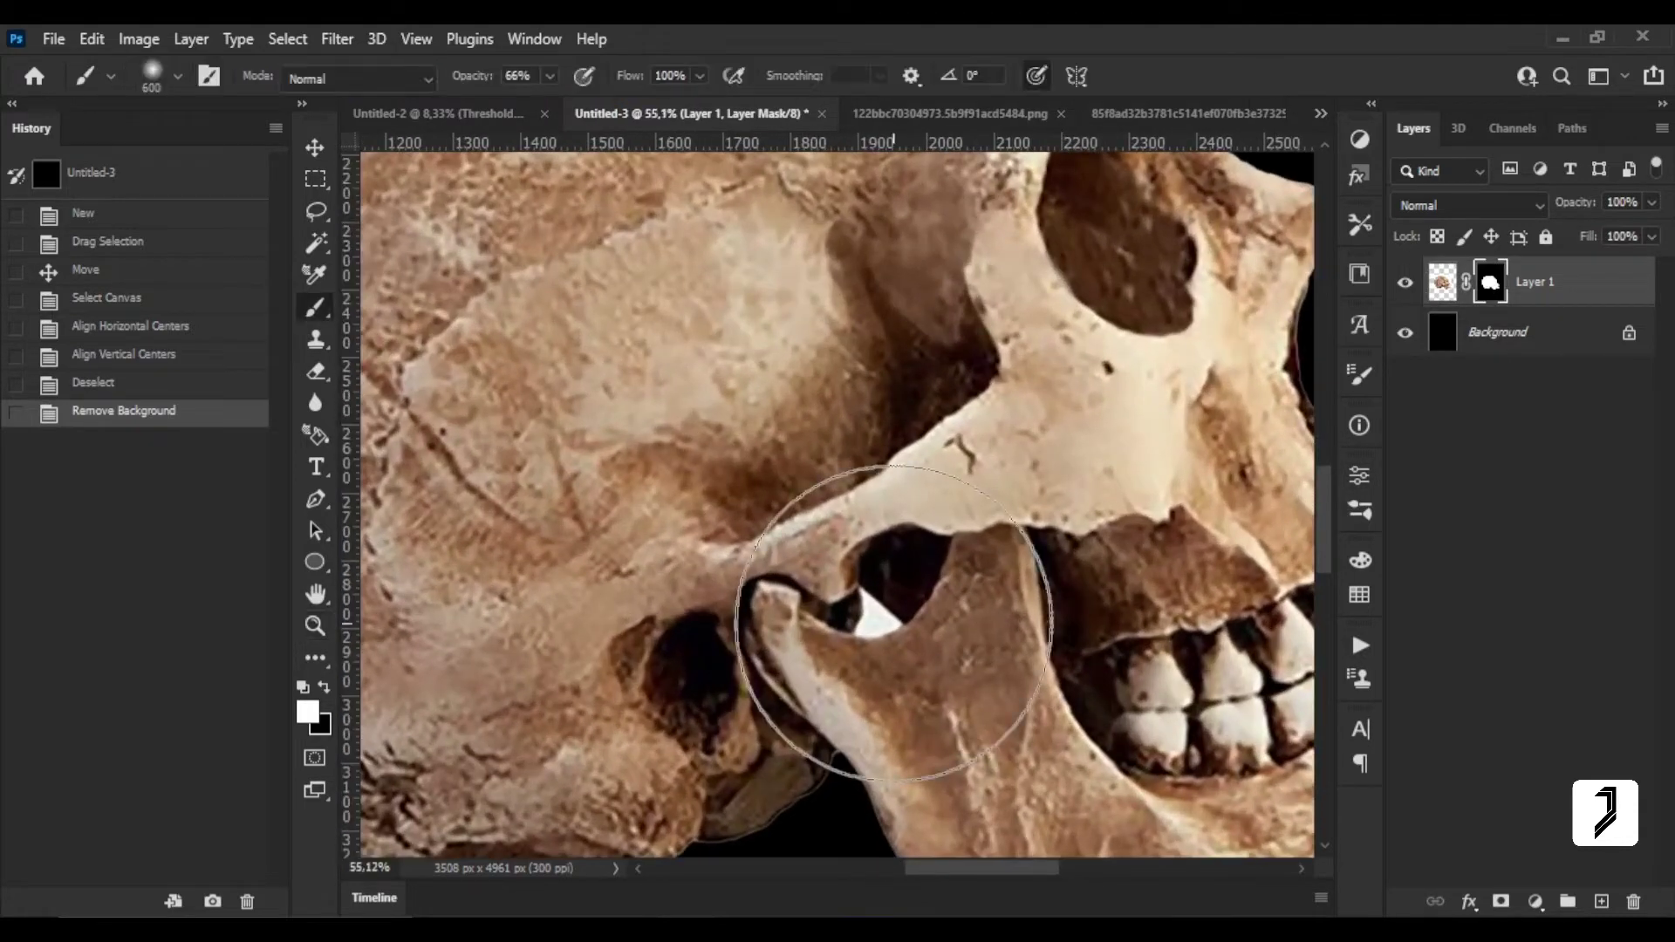
key(bracketleft)
key(bracketleft)
key(bracketleft)
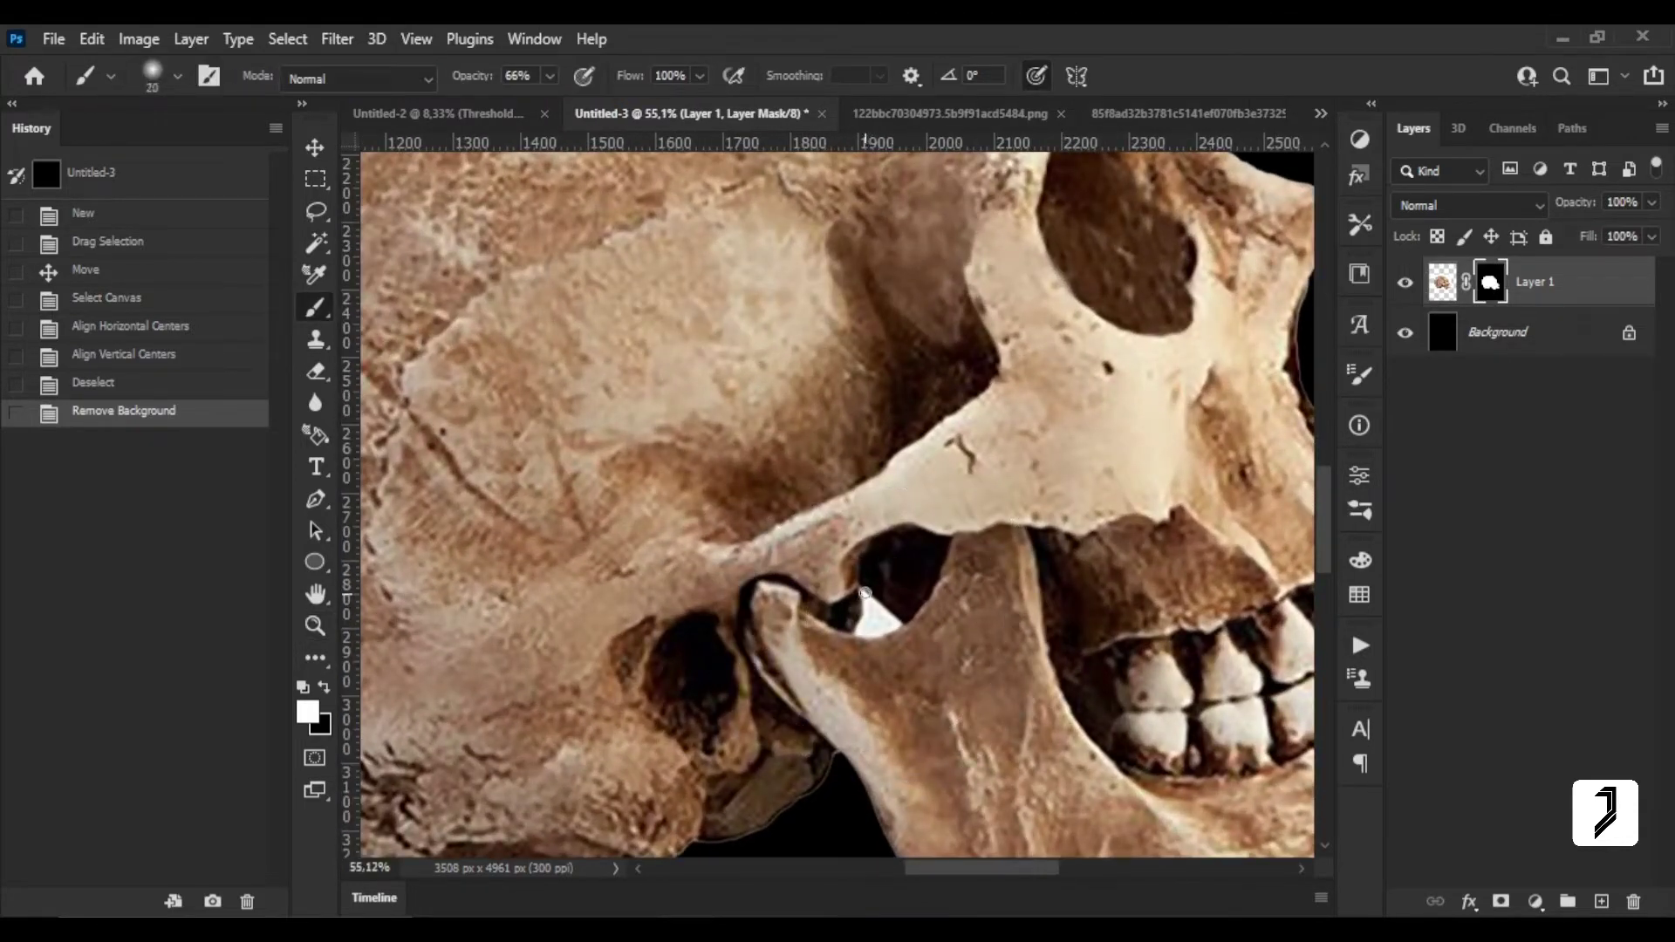
drag(882, 607, 889, 614)
click(323, 688)
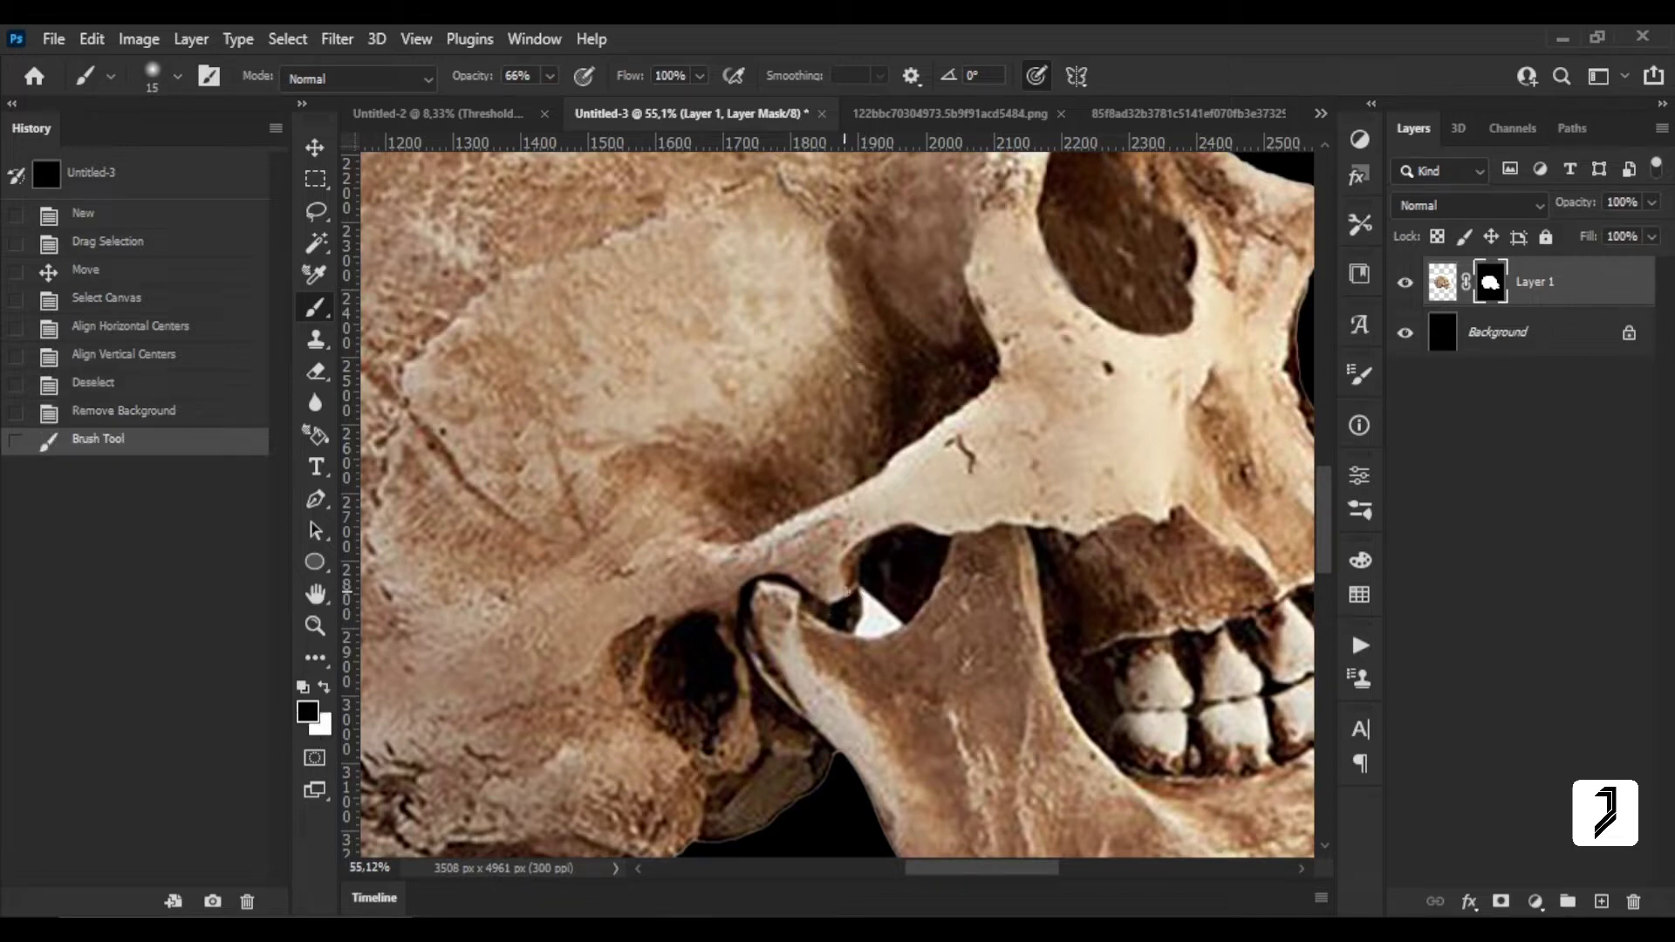
click(899, 621)
drag(475, 78, 502, 78)
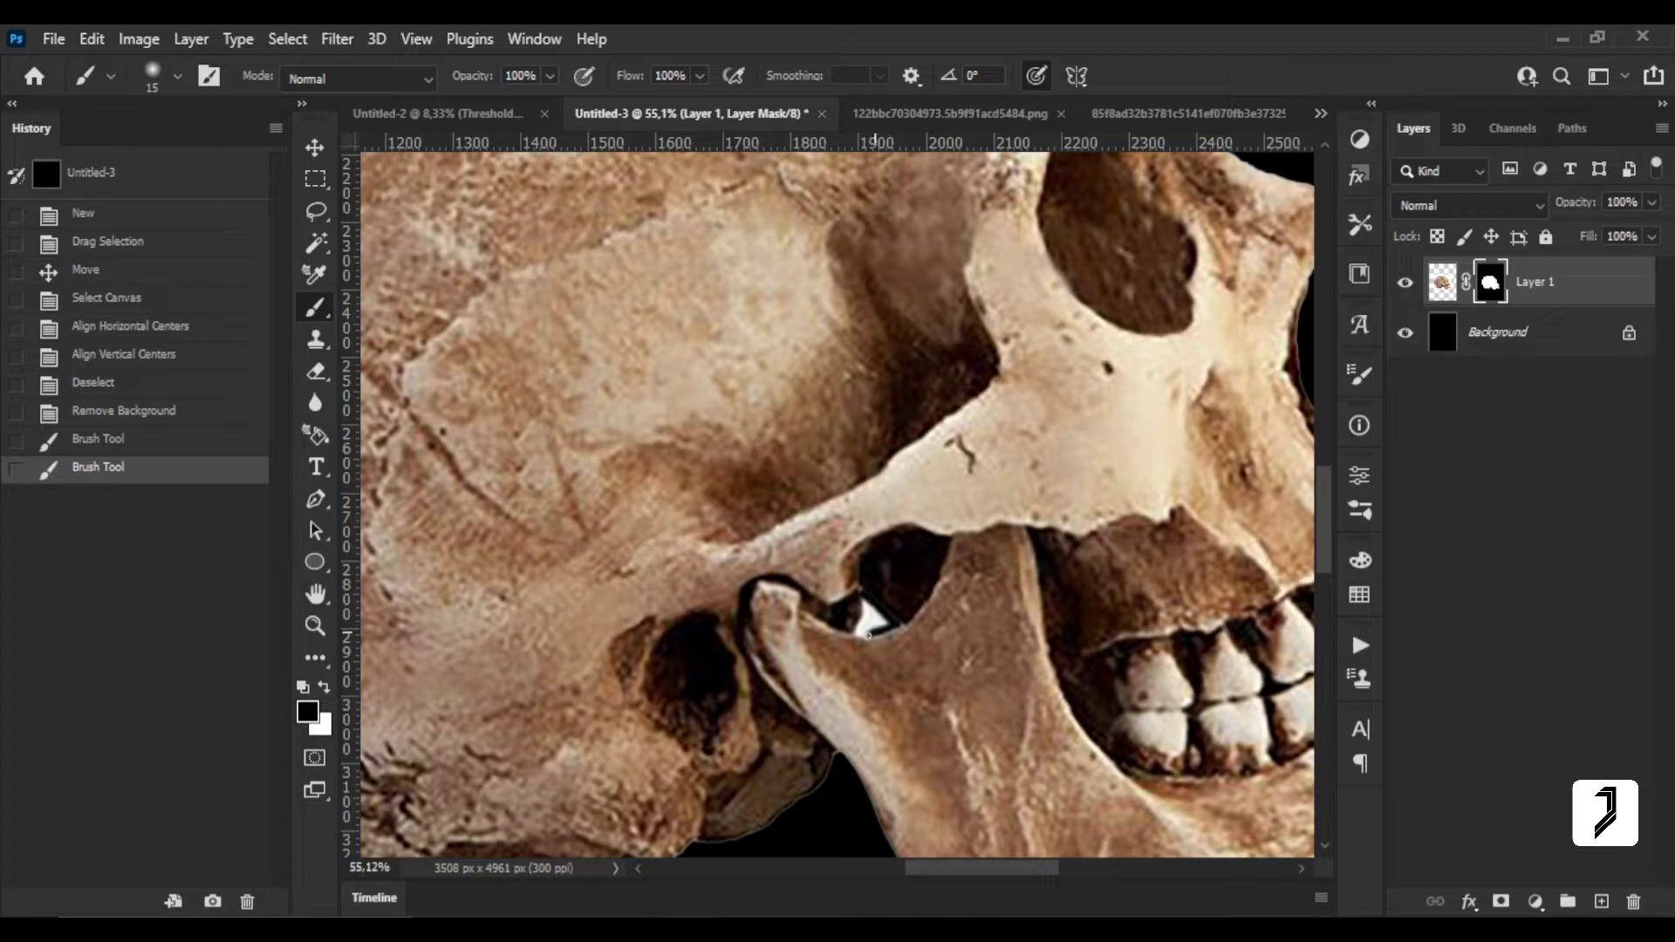
key(bracketright)
click(870, 621)
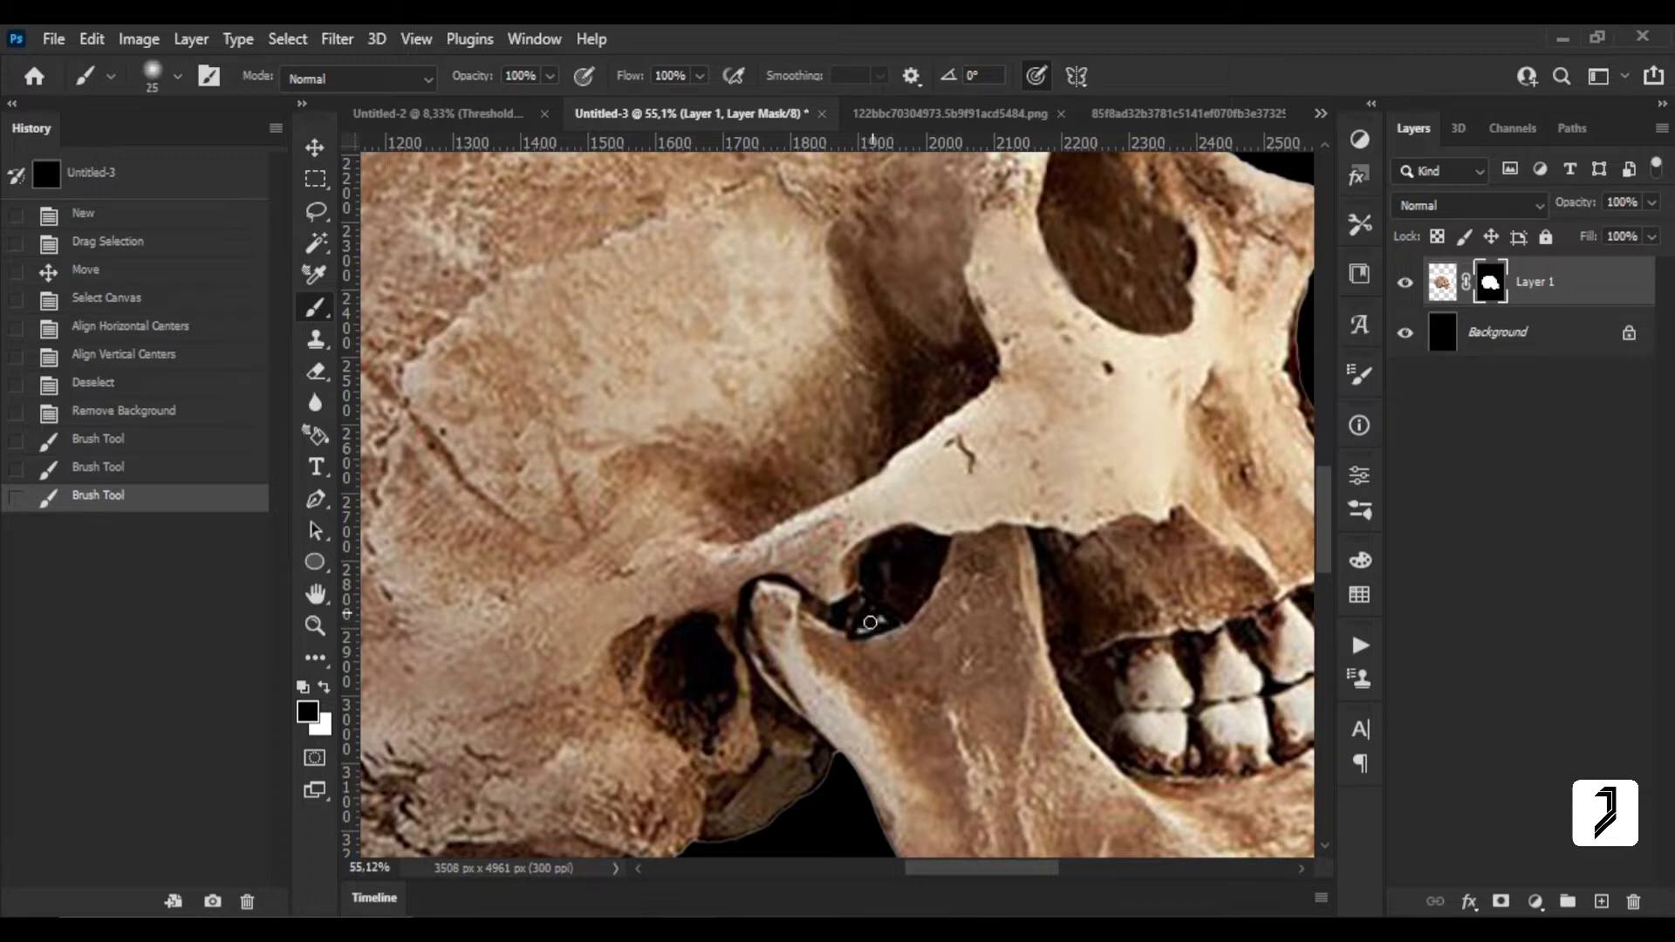
click(864, 627)
key(z)
right_click(861, 608)
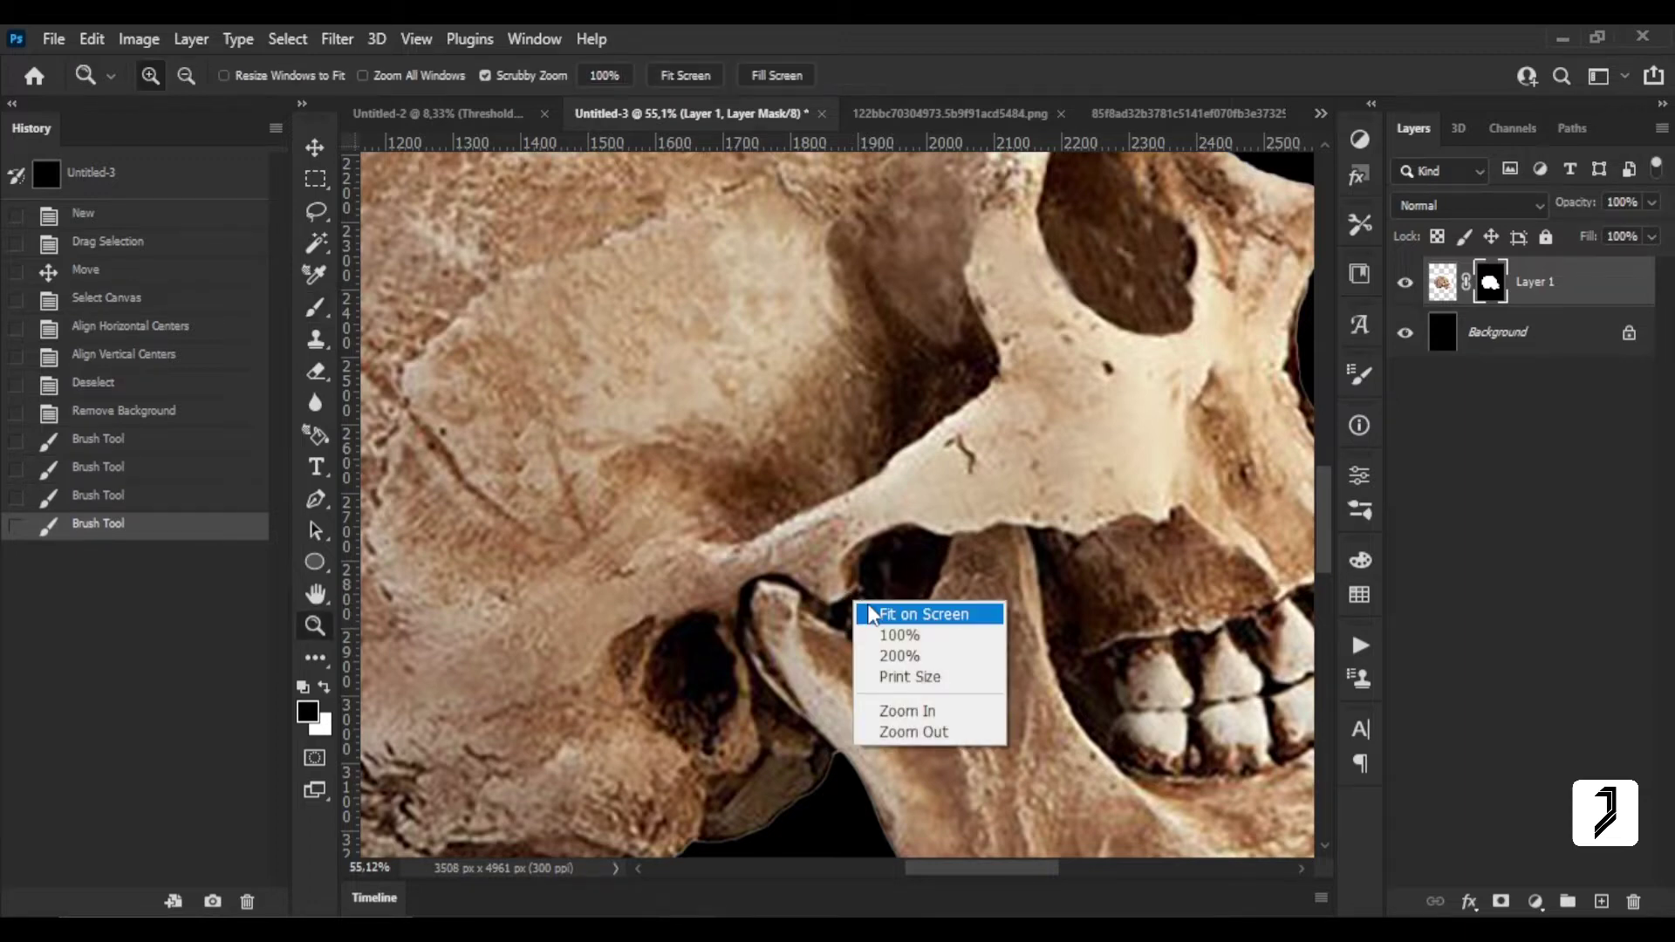
click(877, 614)
drag(947, 540, 888, 530)
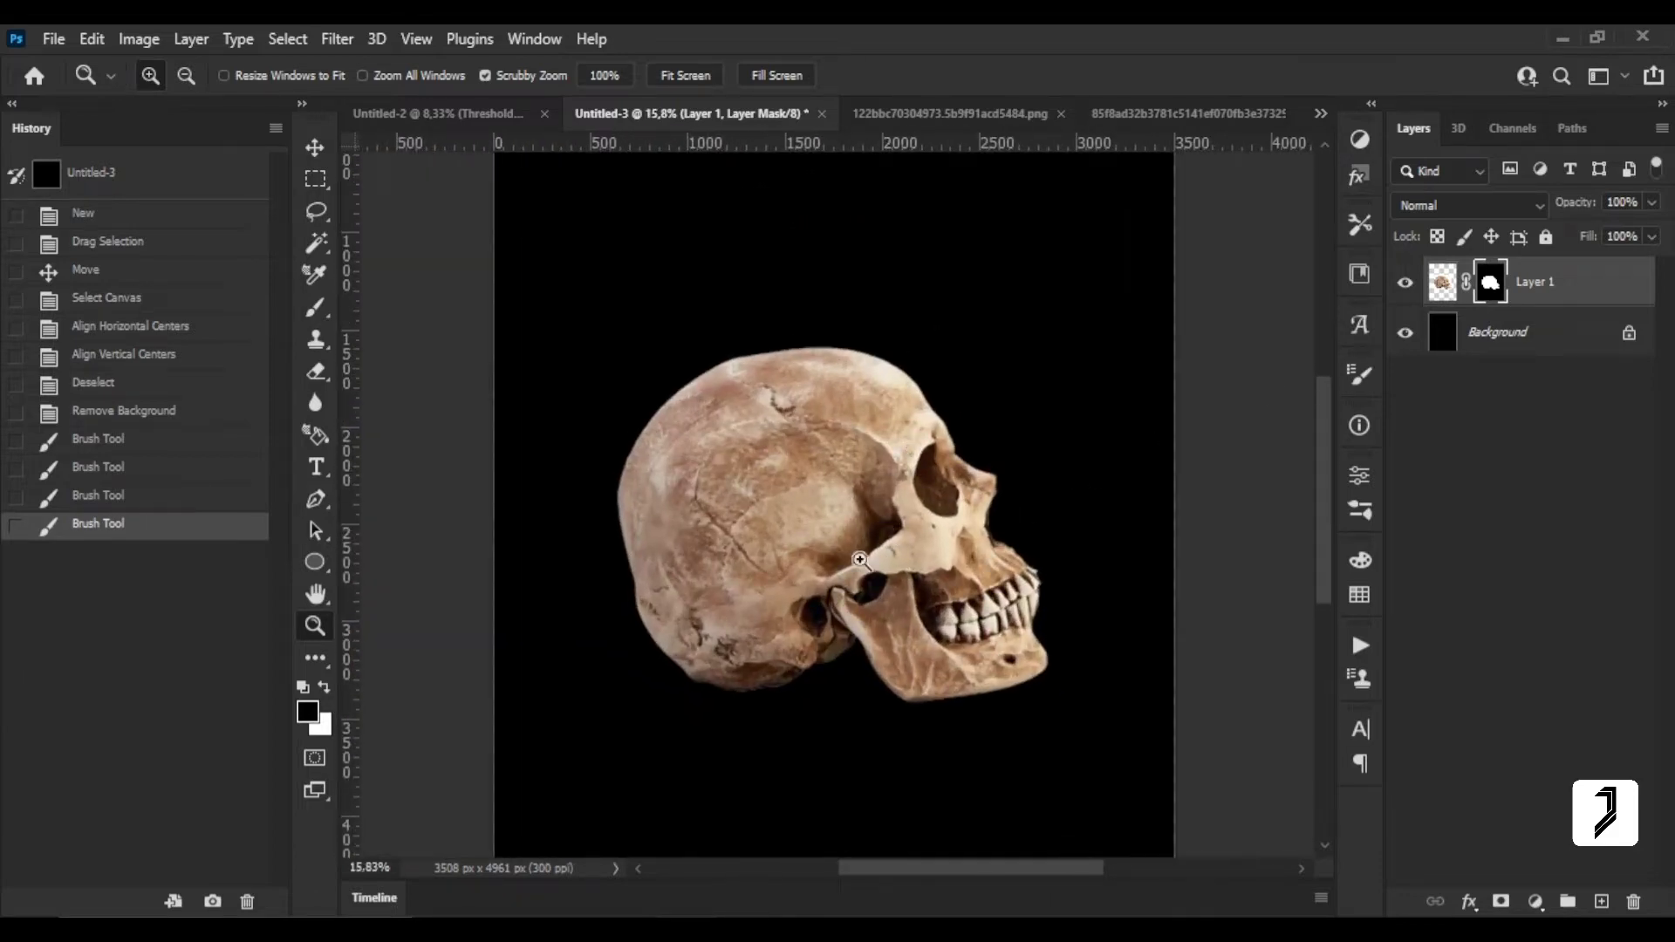
Bring the camellia sprig onto the skull's crown, enlarged and tilted left.
click(1005, 123)
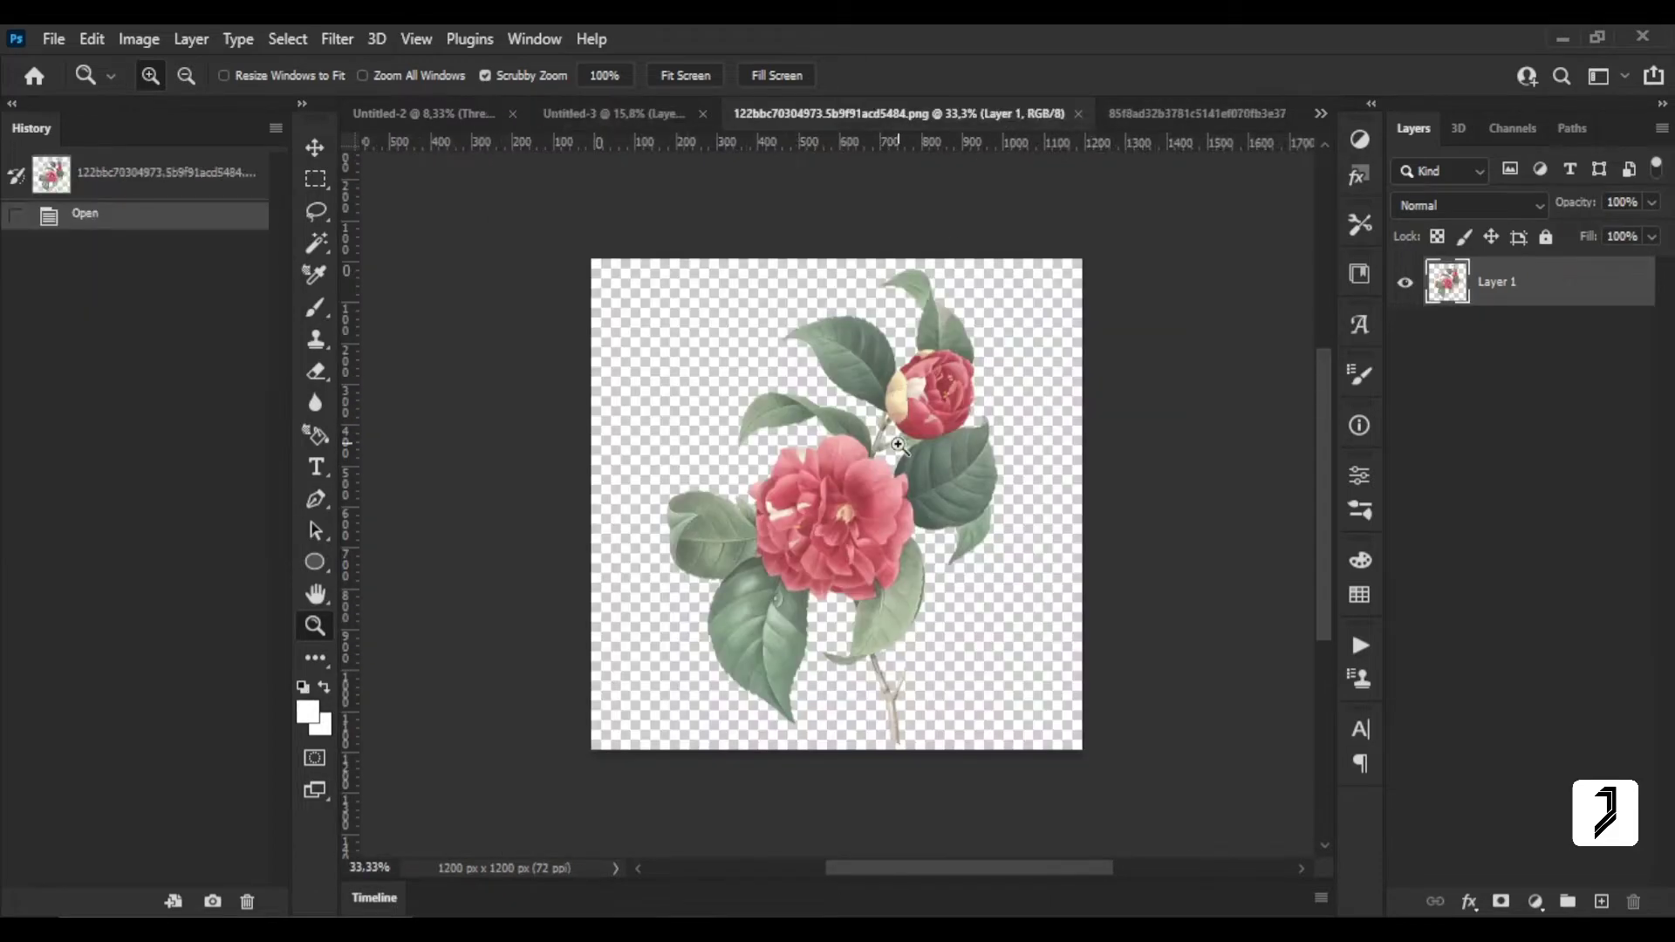
key(v)
mouse_move(892, 350)
mouse_down()
mouse_move(665, 122)
mouse_move(883, 402)
mouse_up()
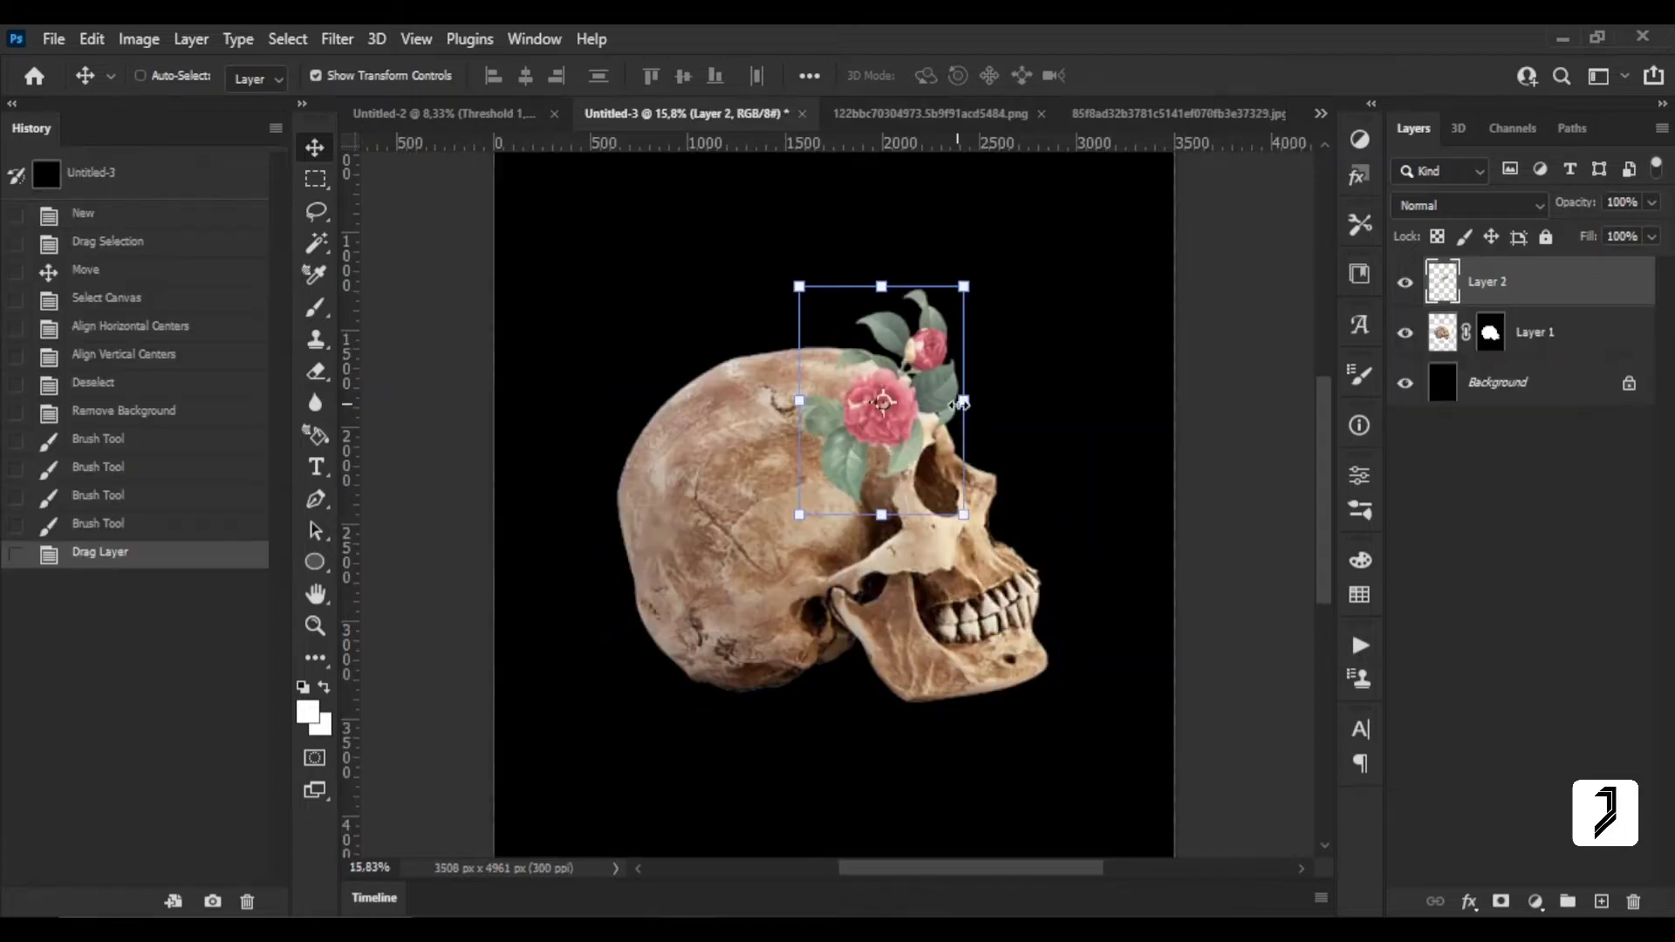
drag(963, 288, 1002, 213)
drag(1032, 535, 1029, 489)
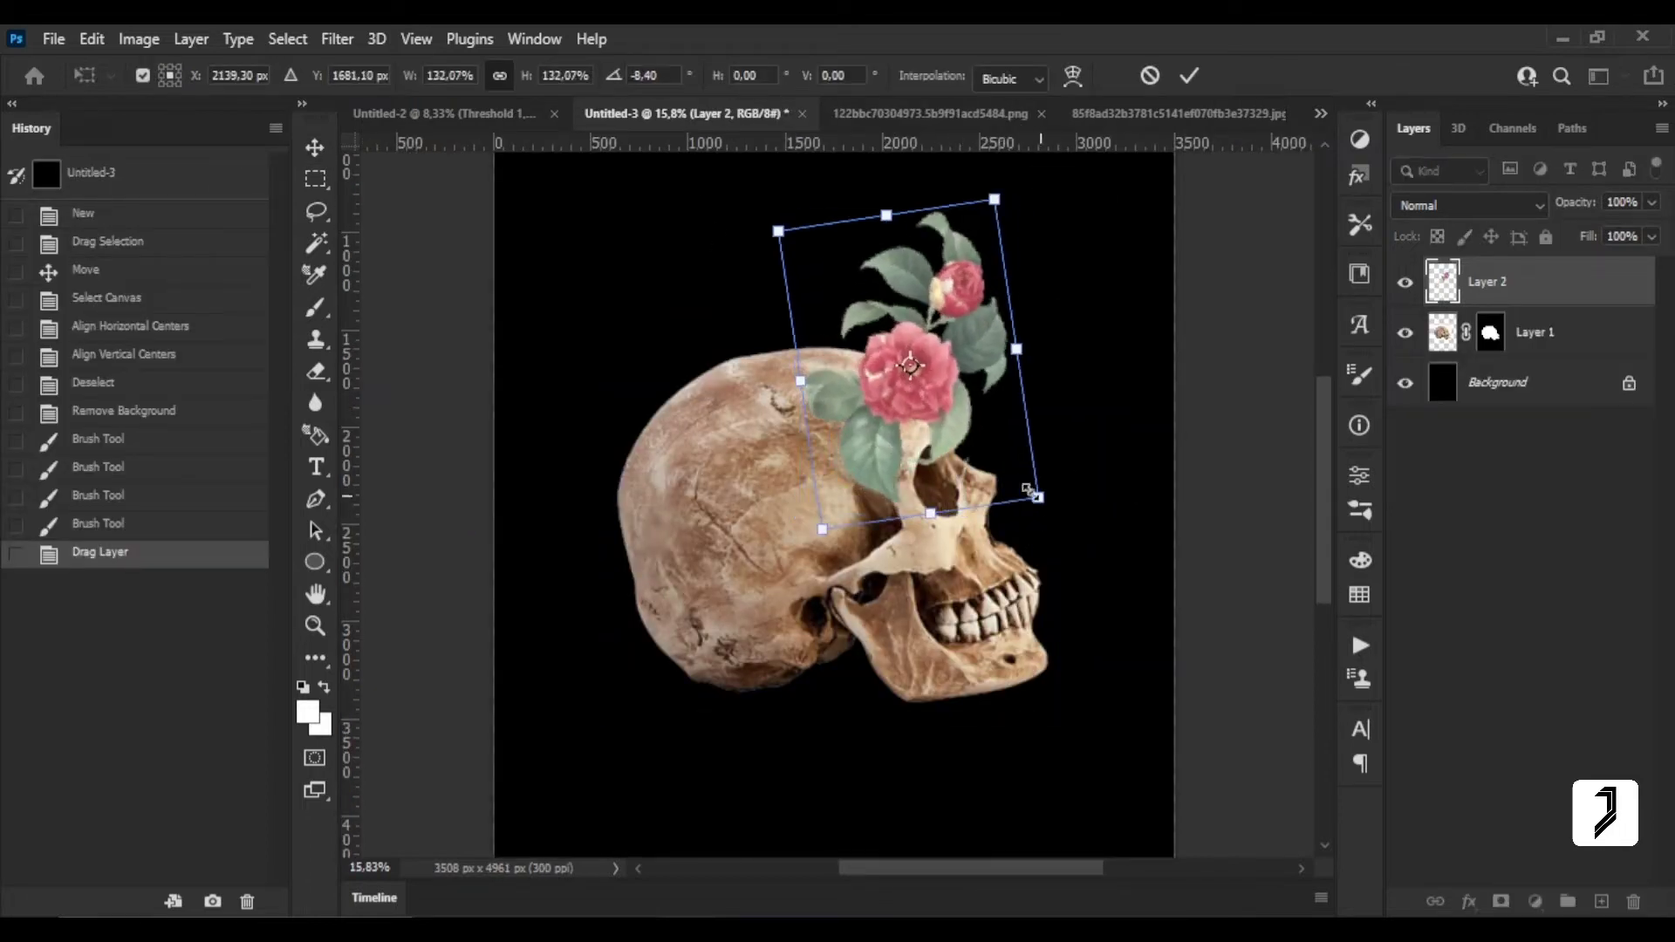
drag(940, 430, 968, 471)
drag(1053, 541, 1047, 502)
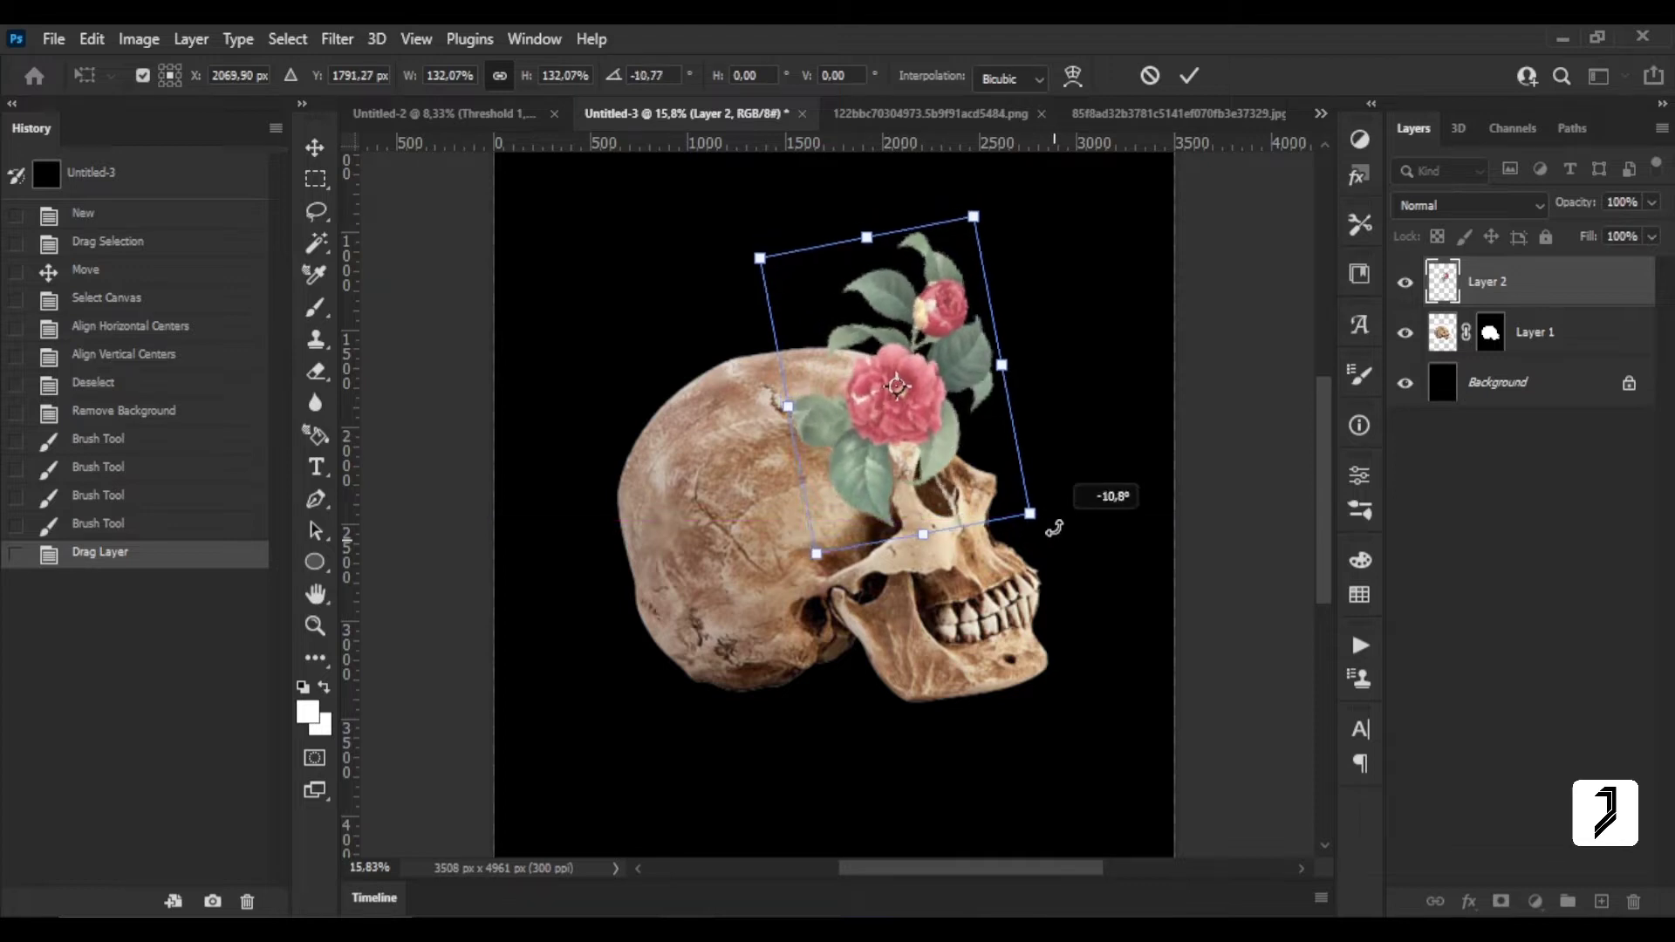
click(1189, 75)
Erase part of the flower stem where it crosses the skull.
key(z)
drag(959, 474, 1020, 559)
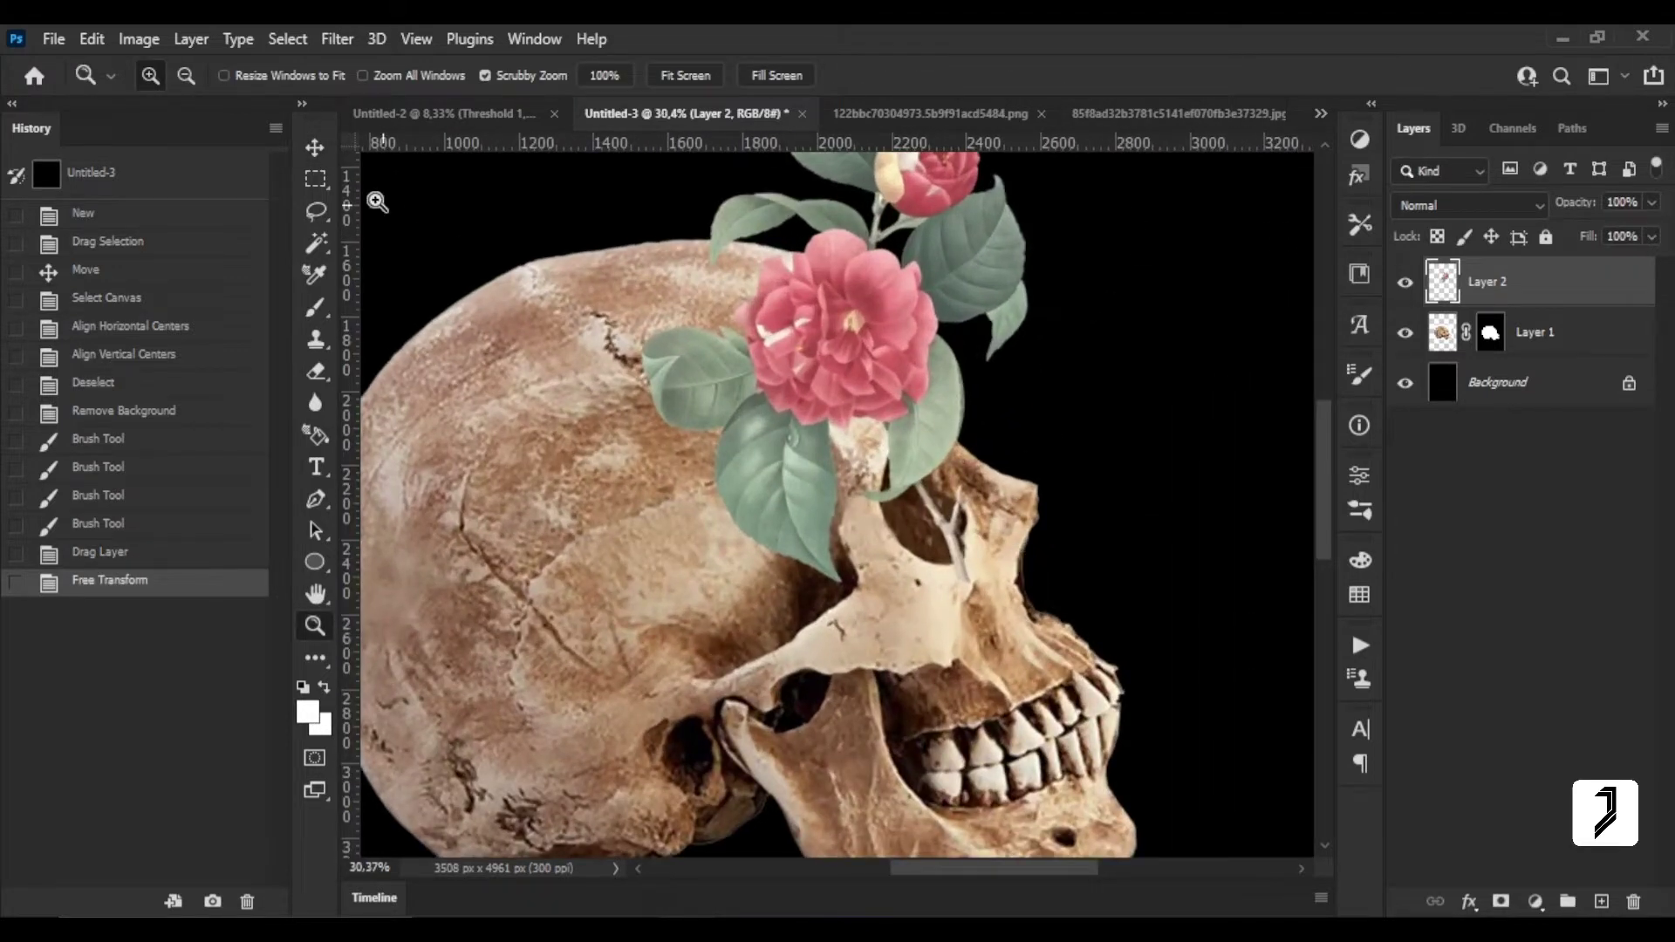
key(v)
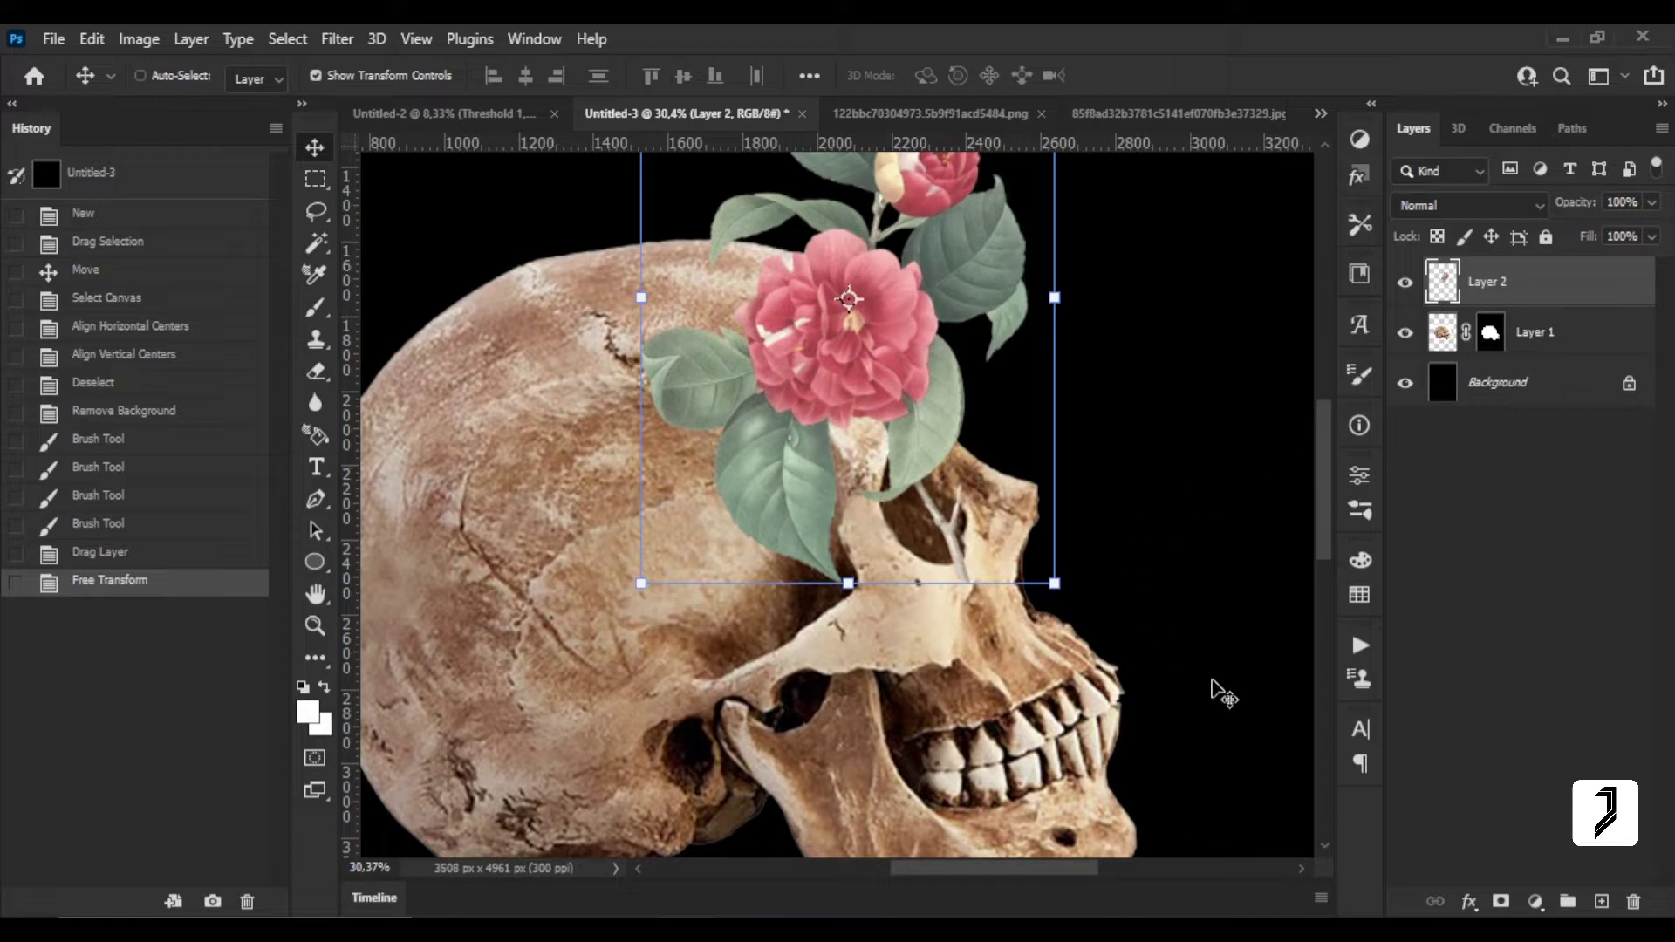
key(e)
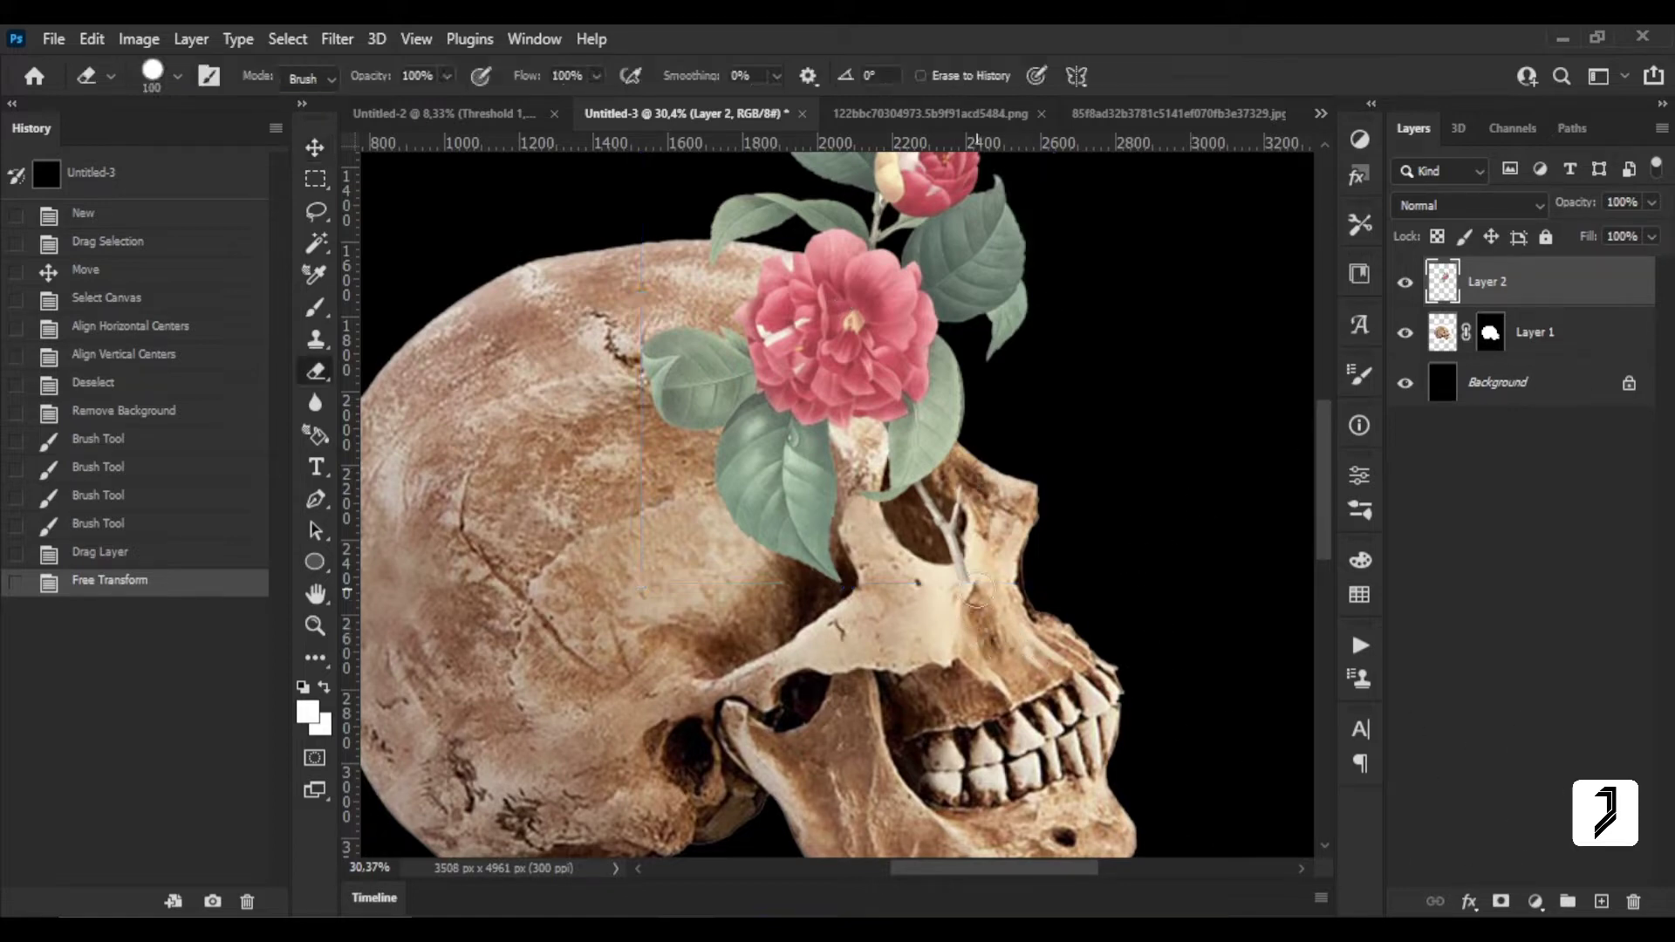
click(949, 588)
key(z)
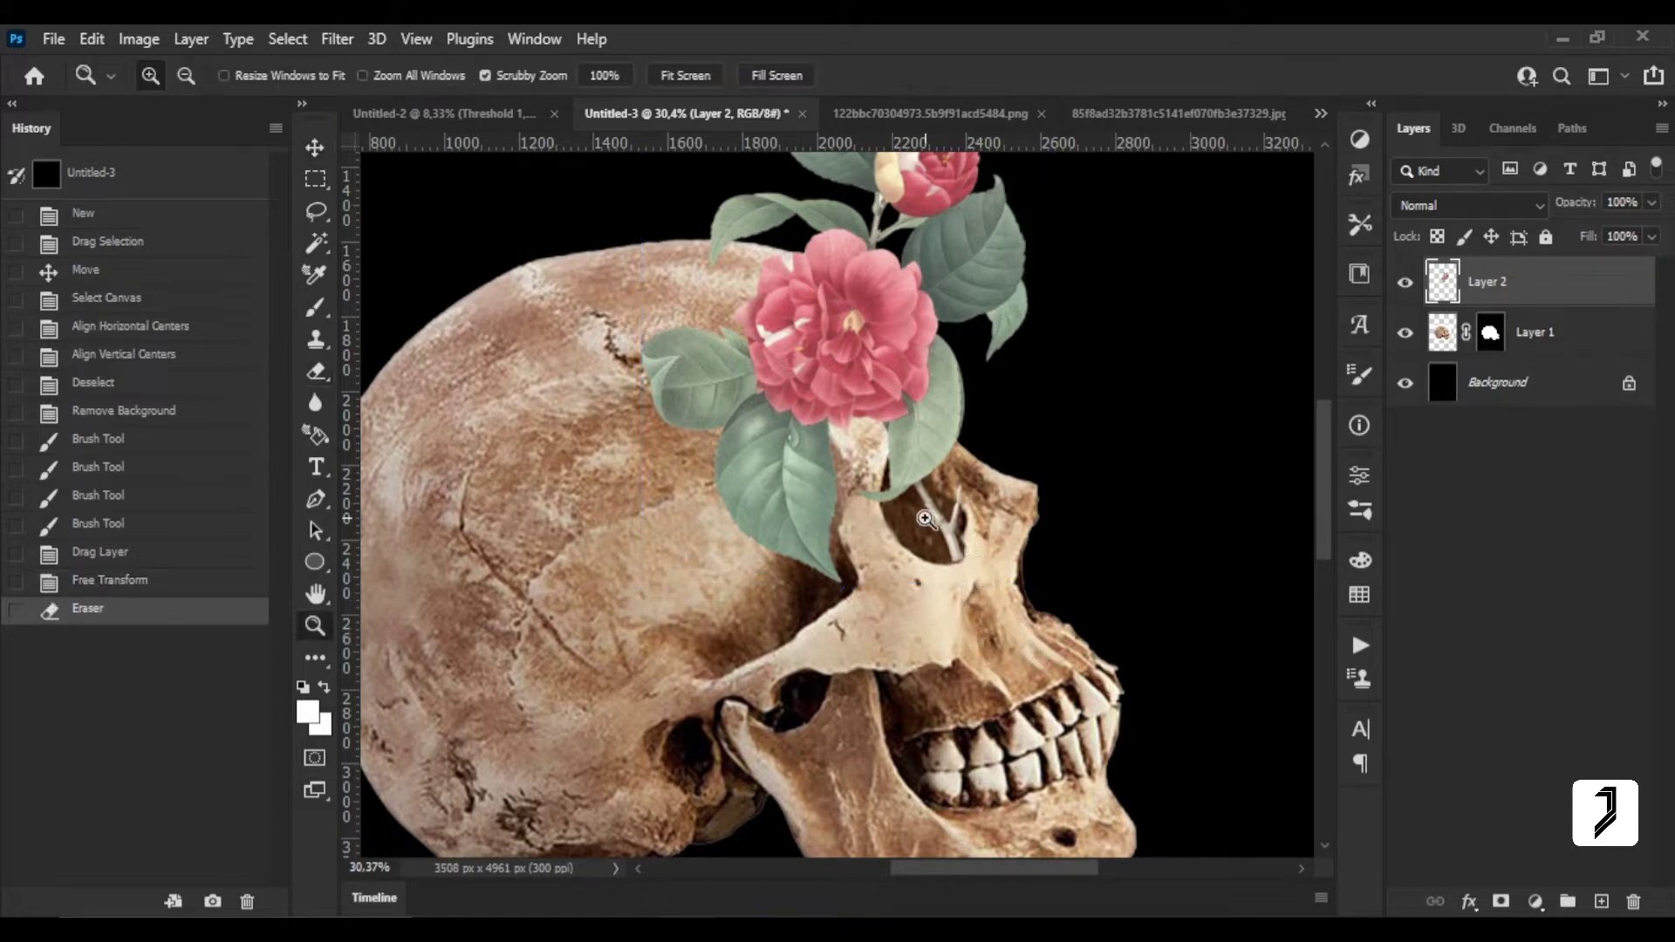
scroll(964, 541, down, 5)
scroll(964, 515, up, 3)
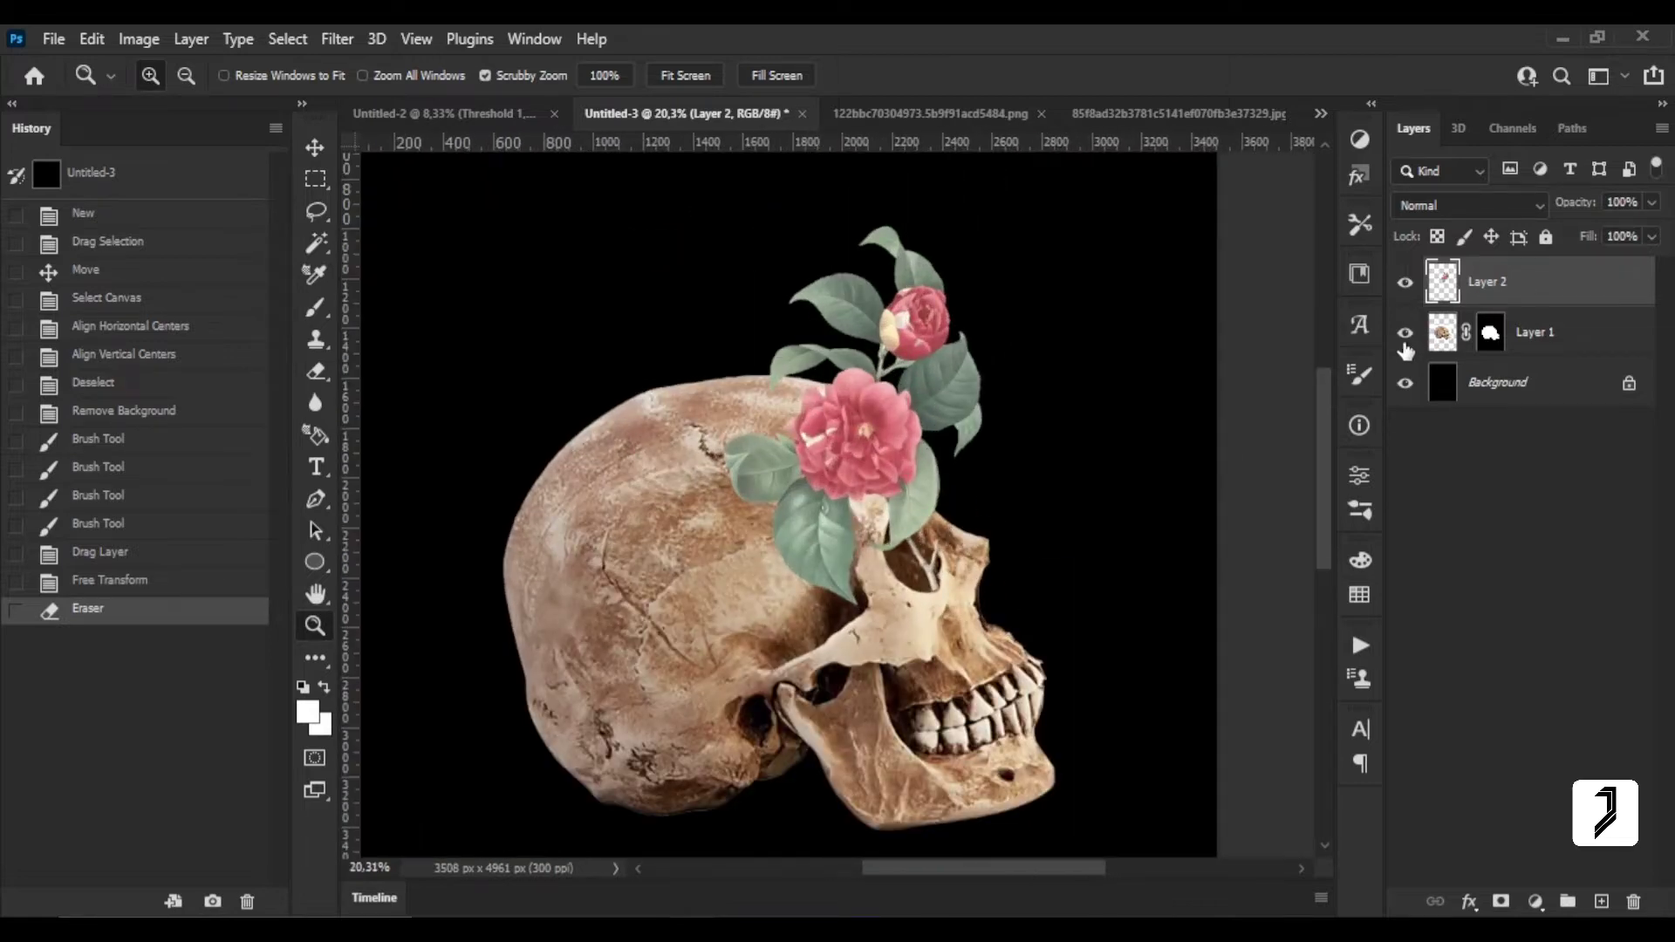
Apply an S-shaped Curves adjustment to Layer 2 to boost the camellias' contrast.
click(139, 38)
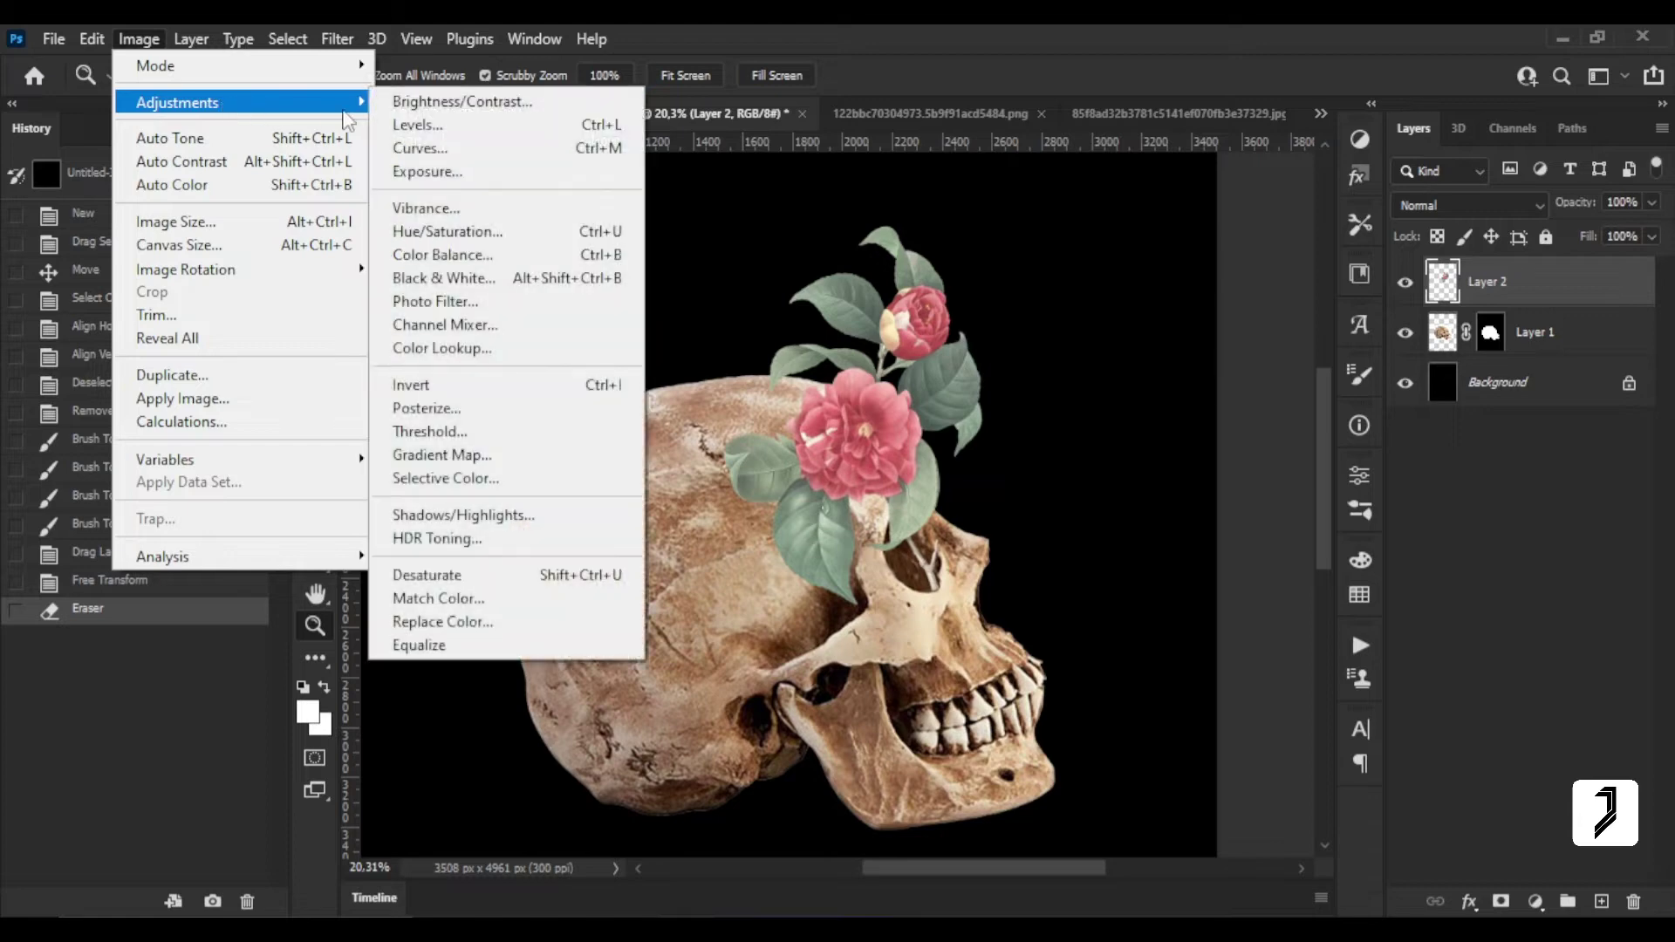
mouse_move(176, 102)
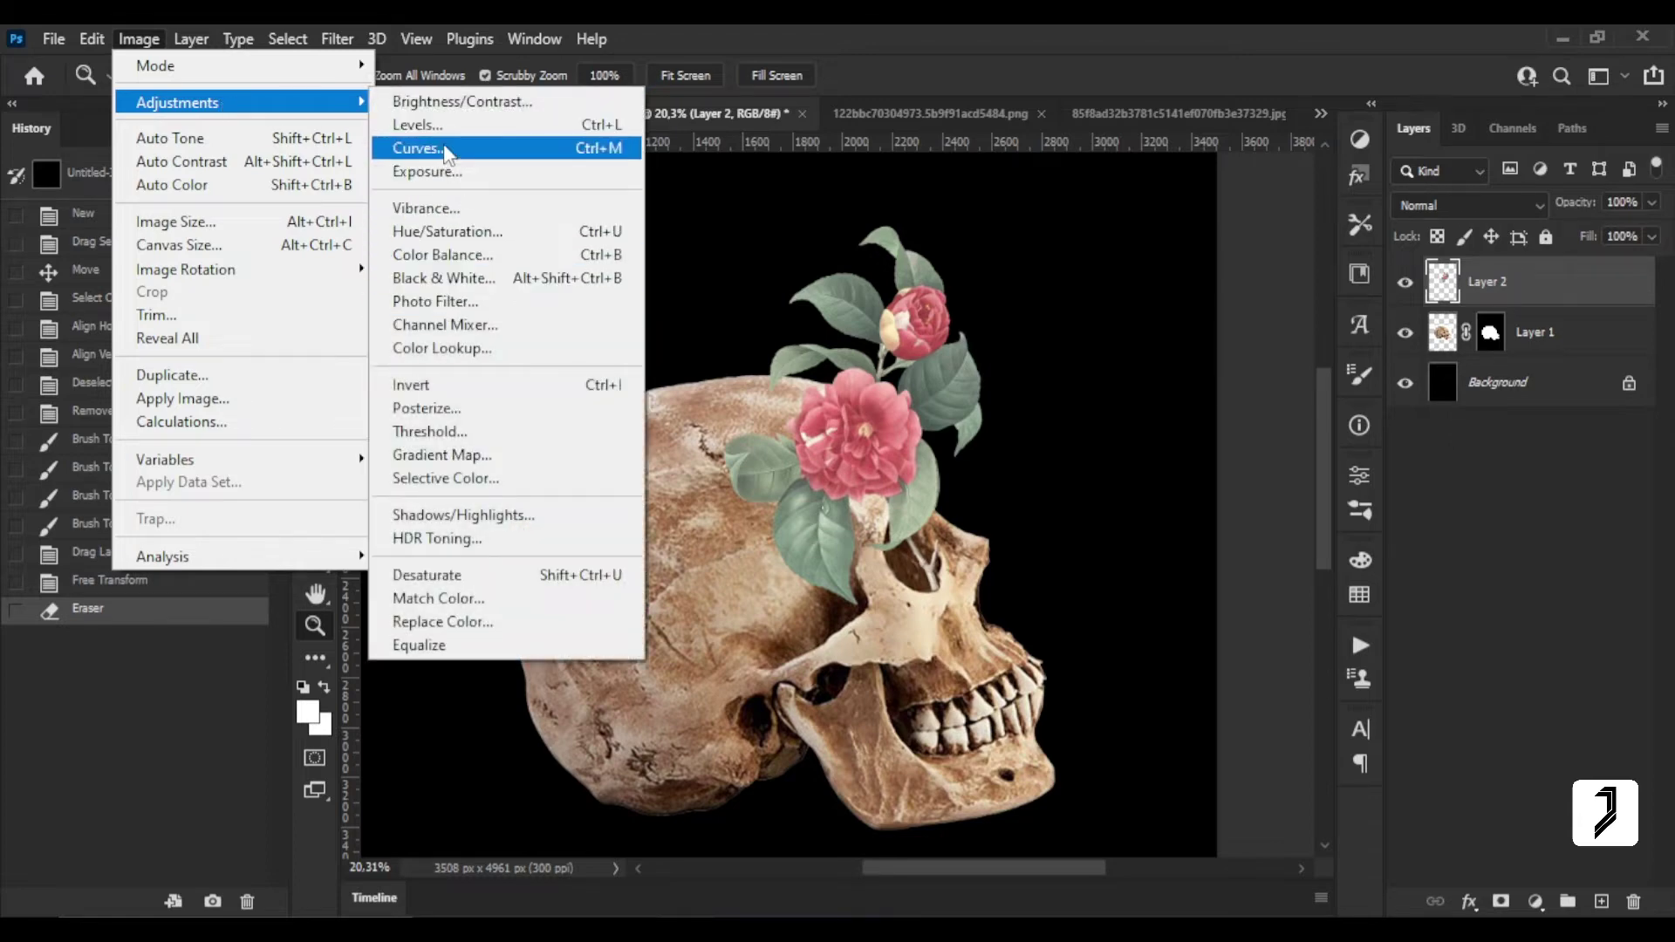
click(421, 148)
drag(489, 112, 1090, 218)
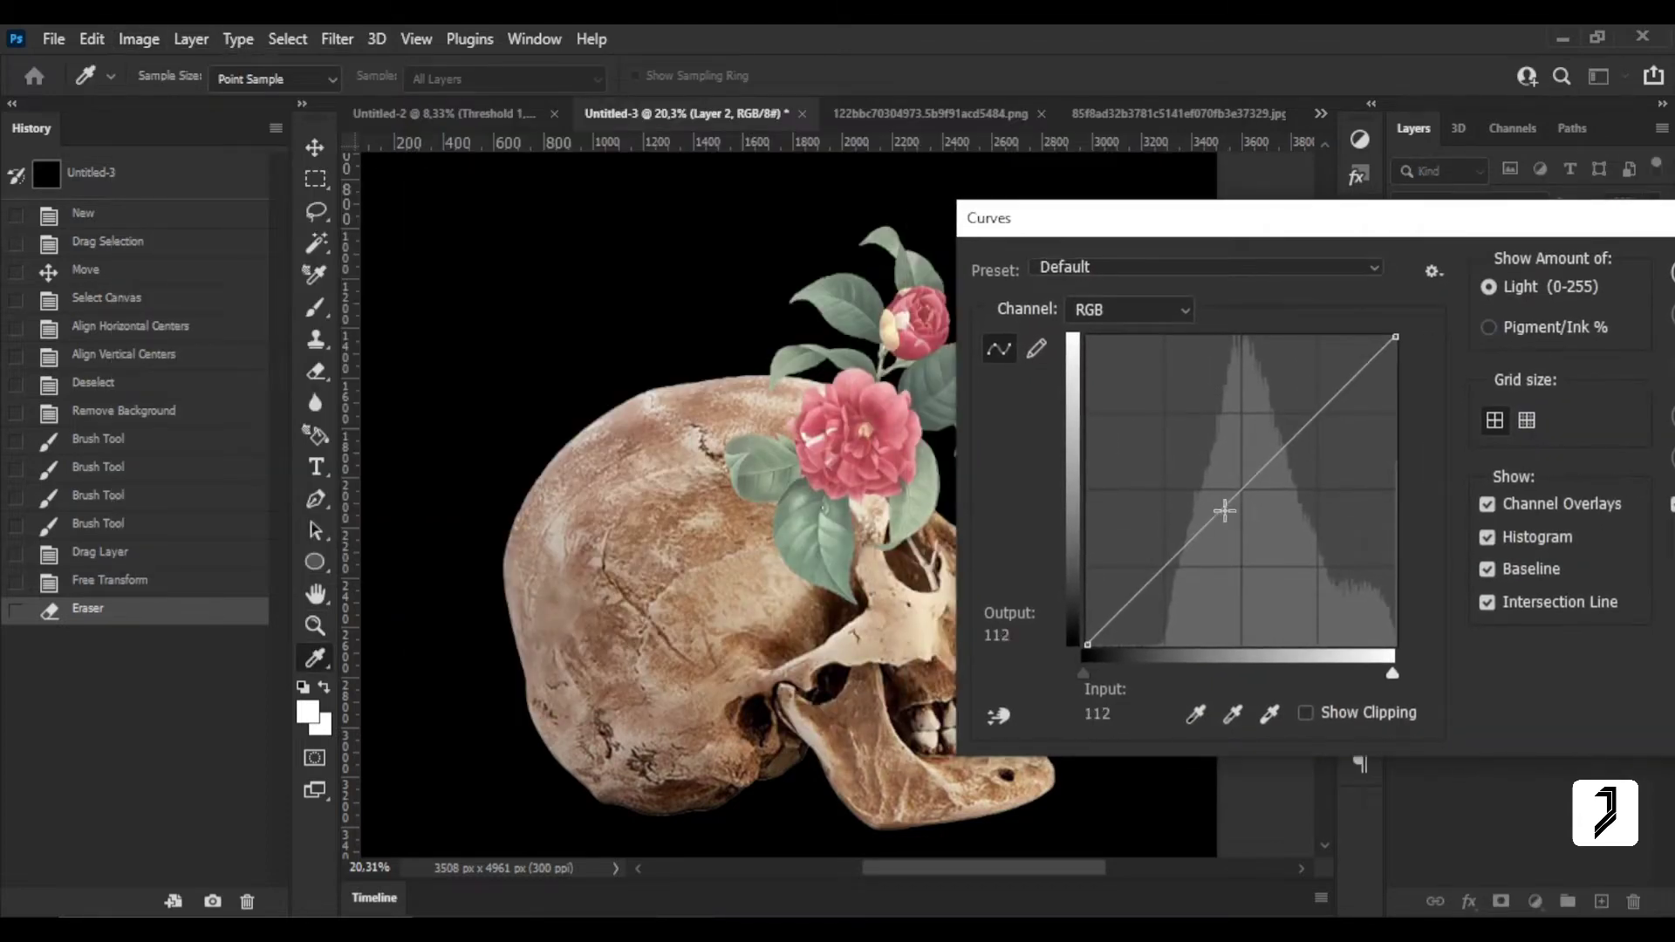
drag(1225, 510, 1235, 528)
drag(1279, 474, 1294, 427)
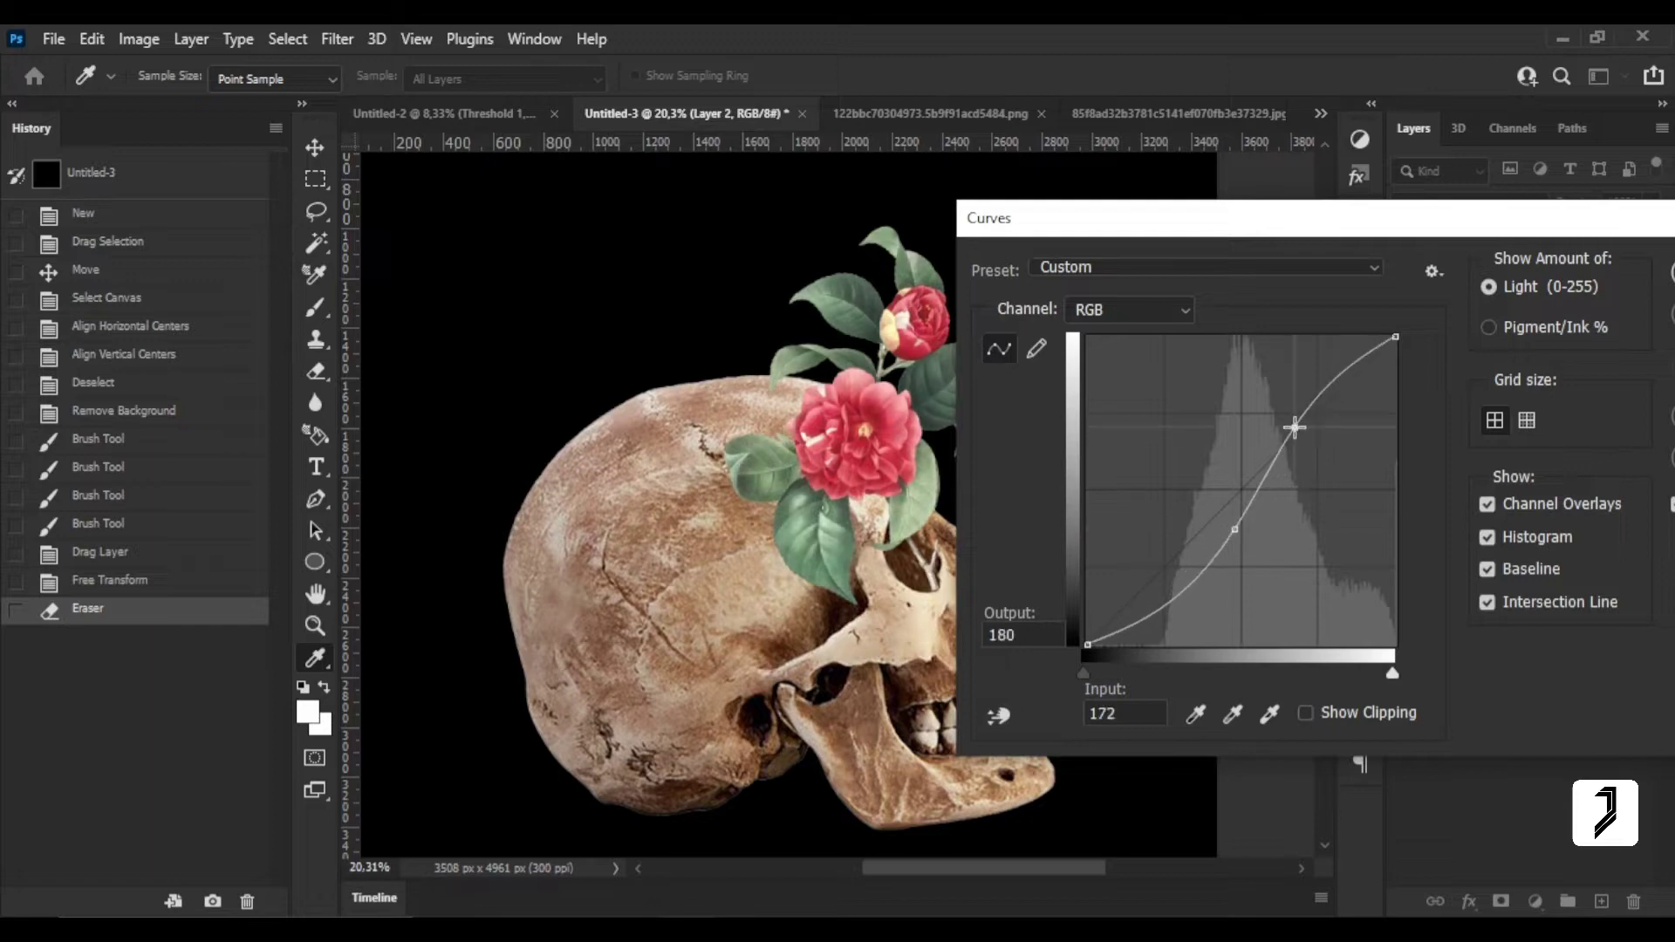
drag(1237, 529, 1225, 544)
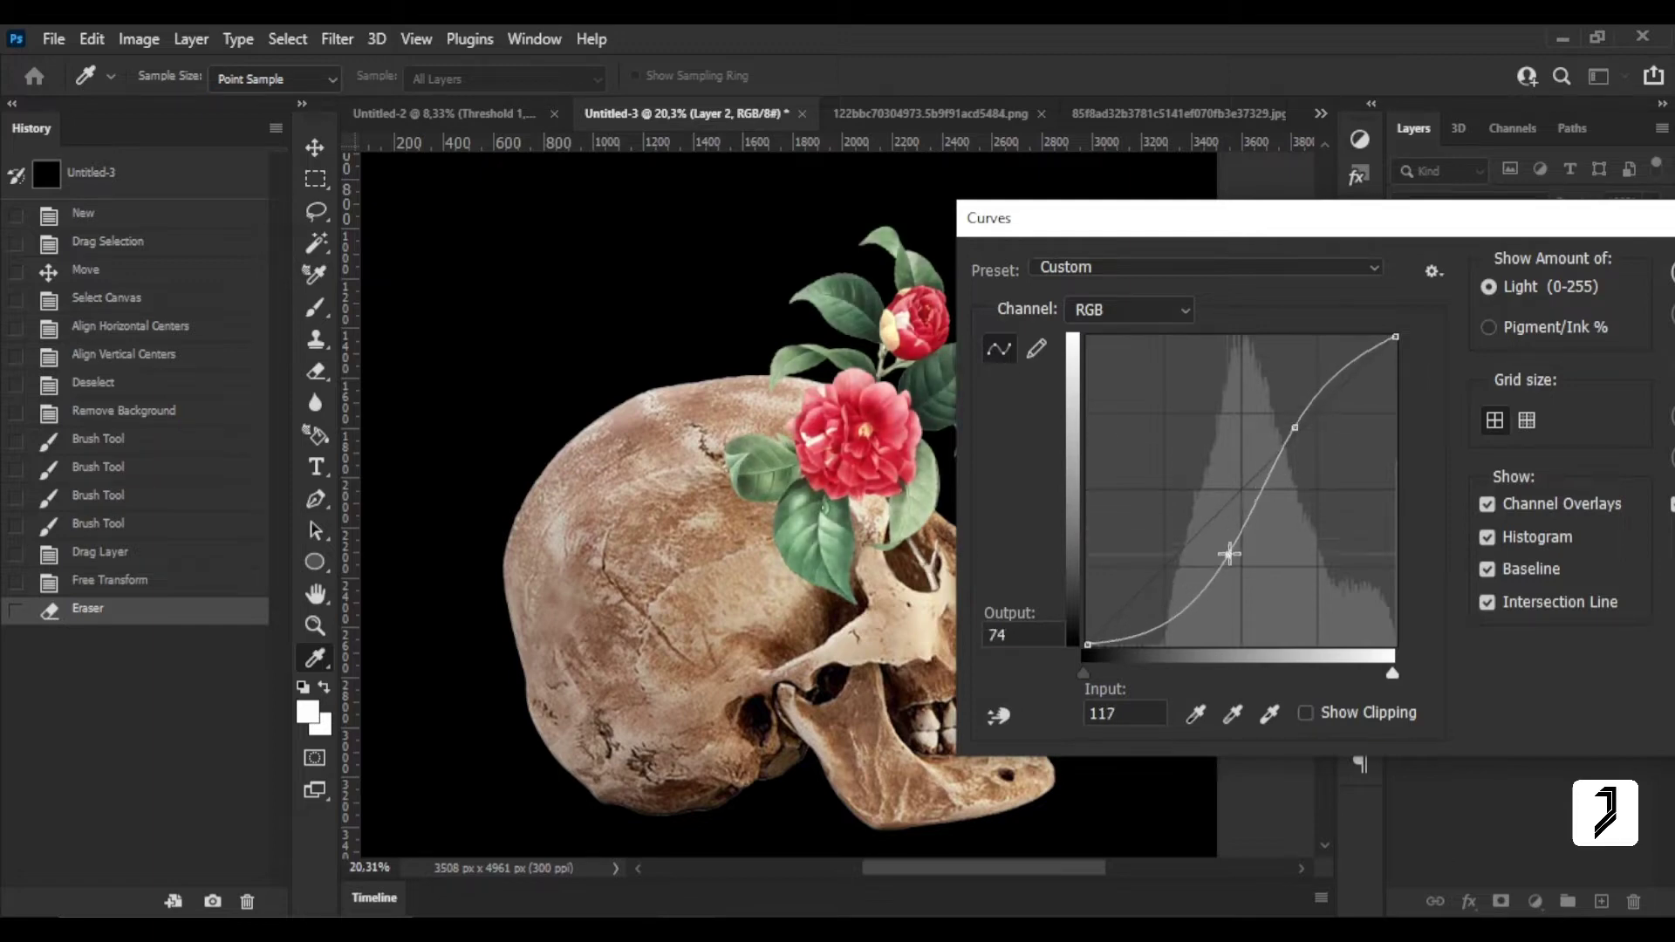
drag(1431, 222, 1212, 172)
click(1494, 228)
key(z)
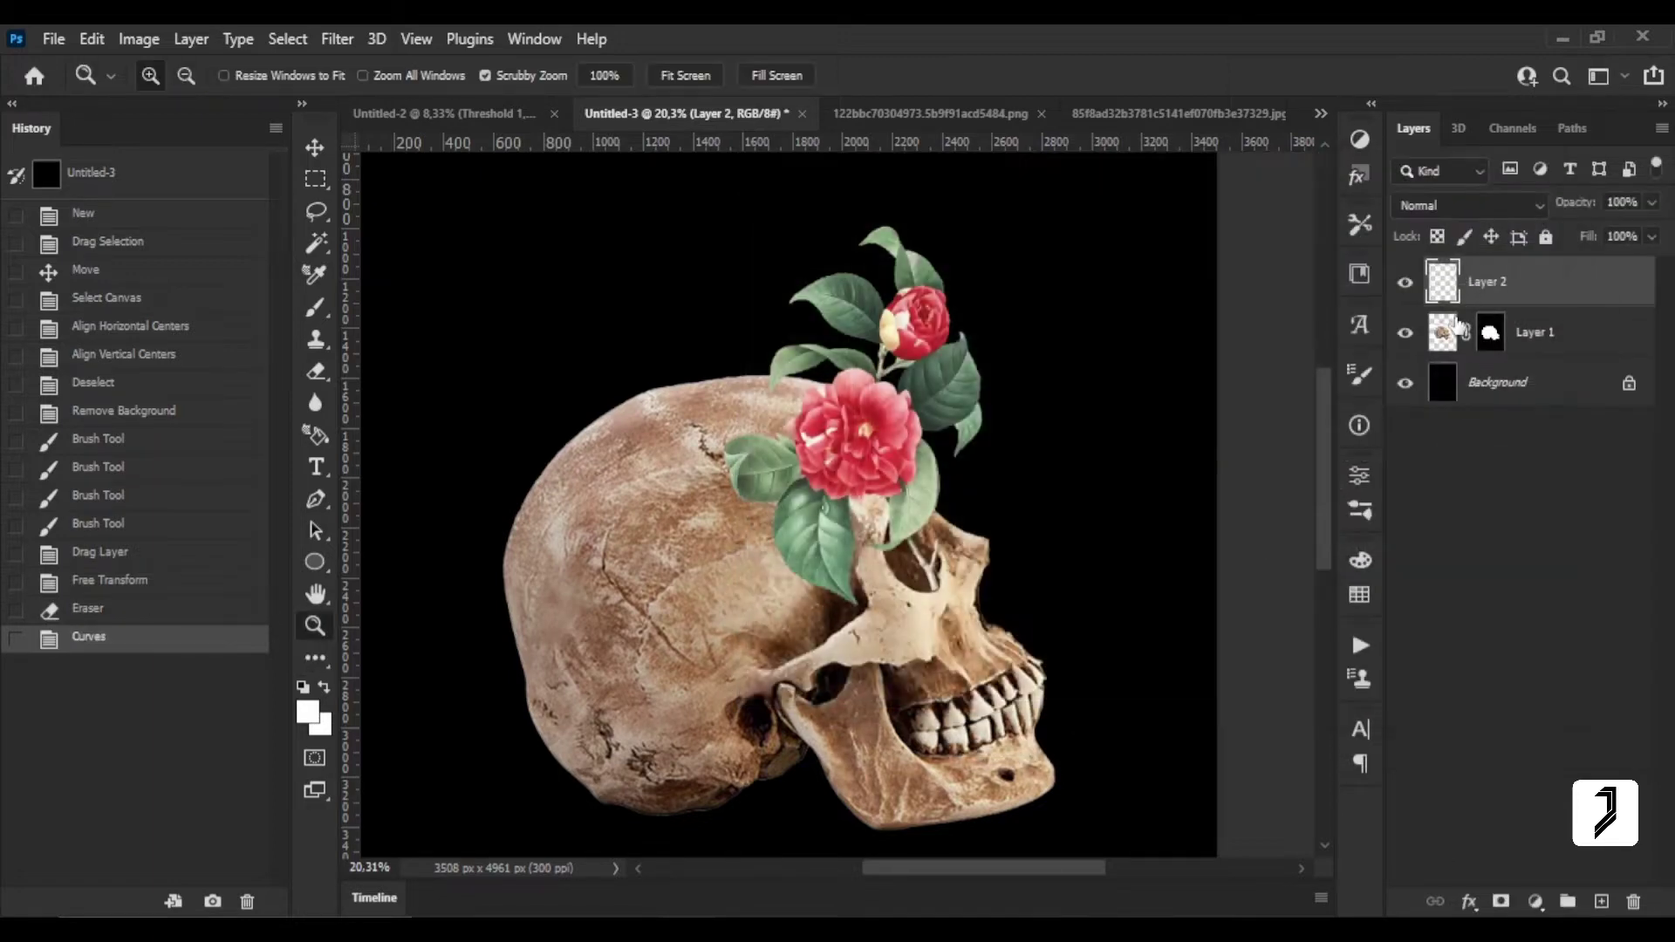
click(139, 39)
mouse_move(176, 102)
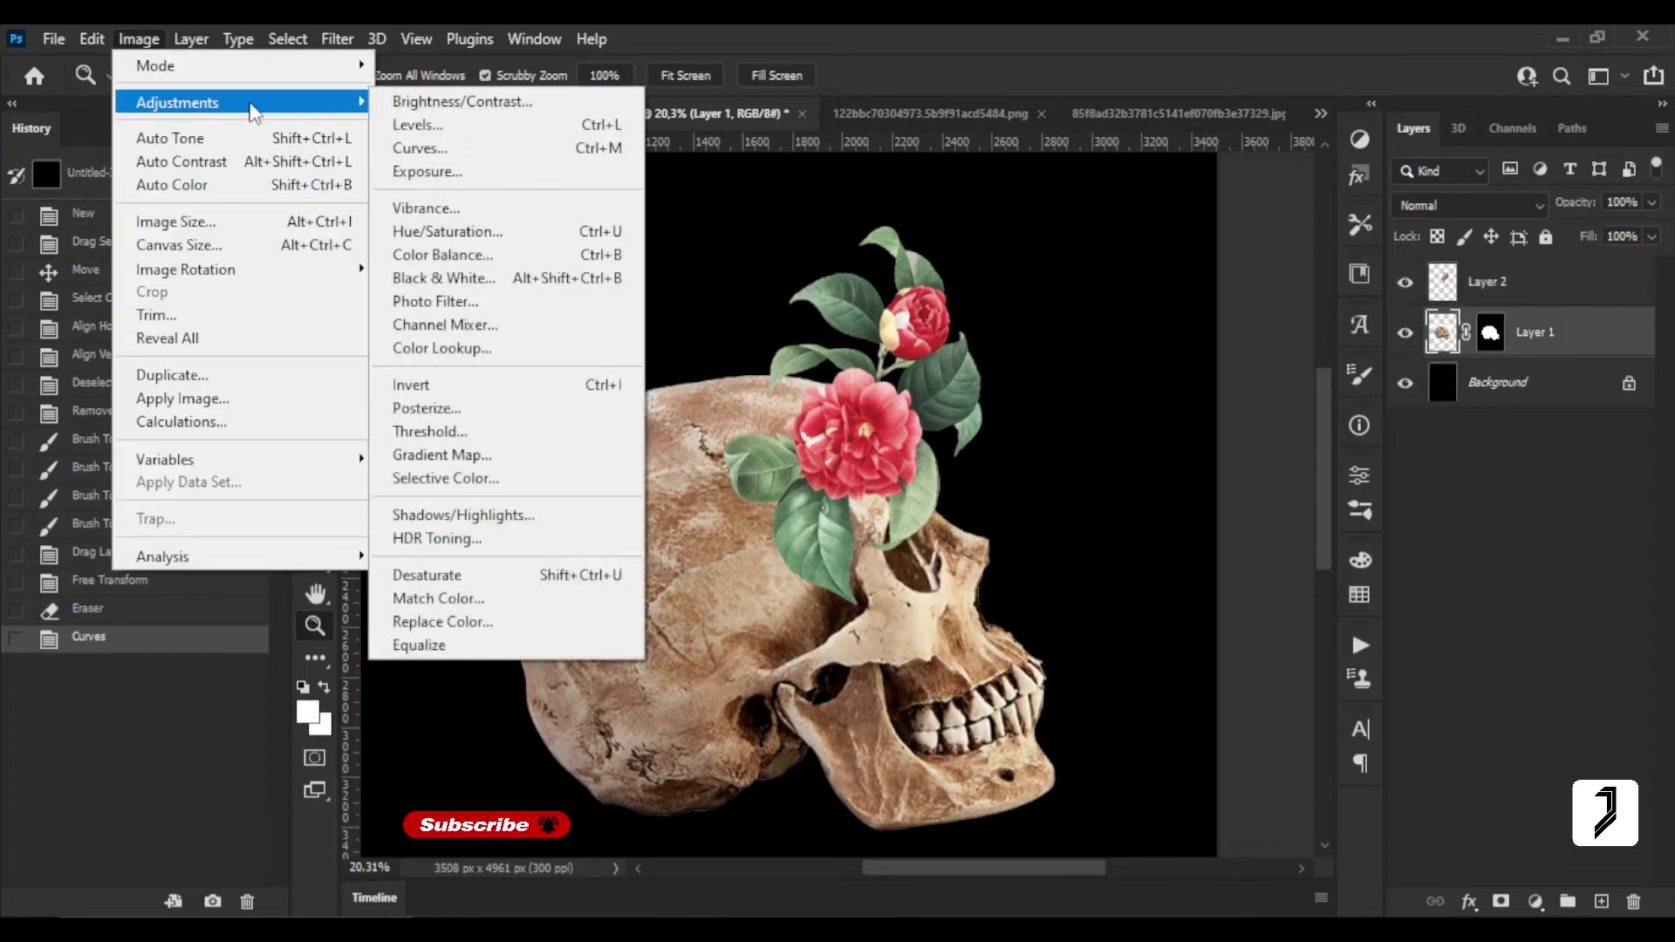
Apply a softer S-curve to the skull, lowering the highlight point to darken it.
click(446, 153)
drag(1036, 179, 1254, 159)
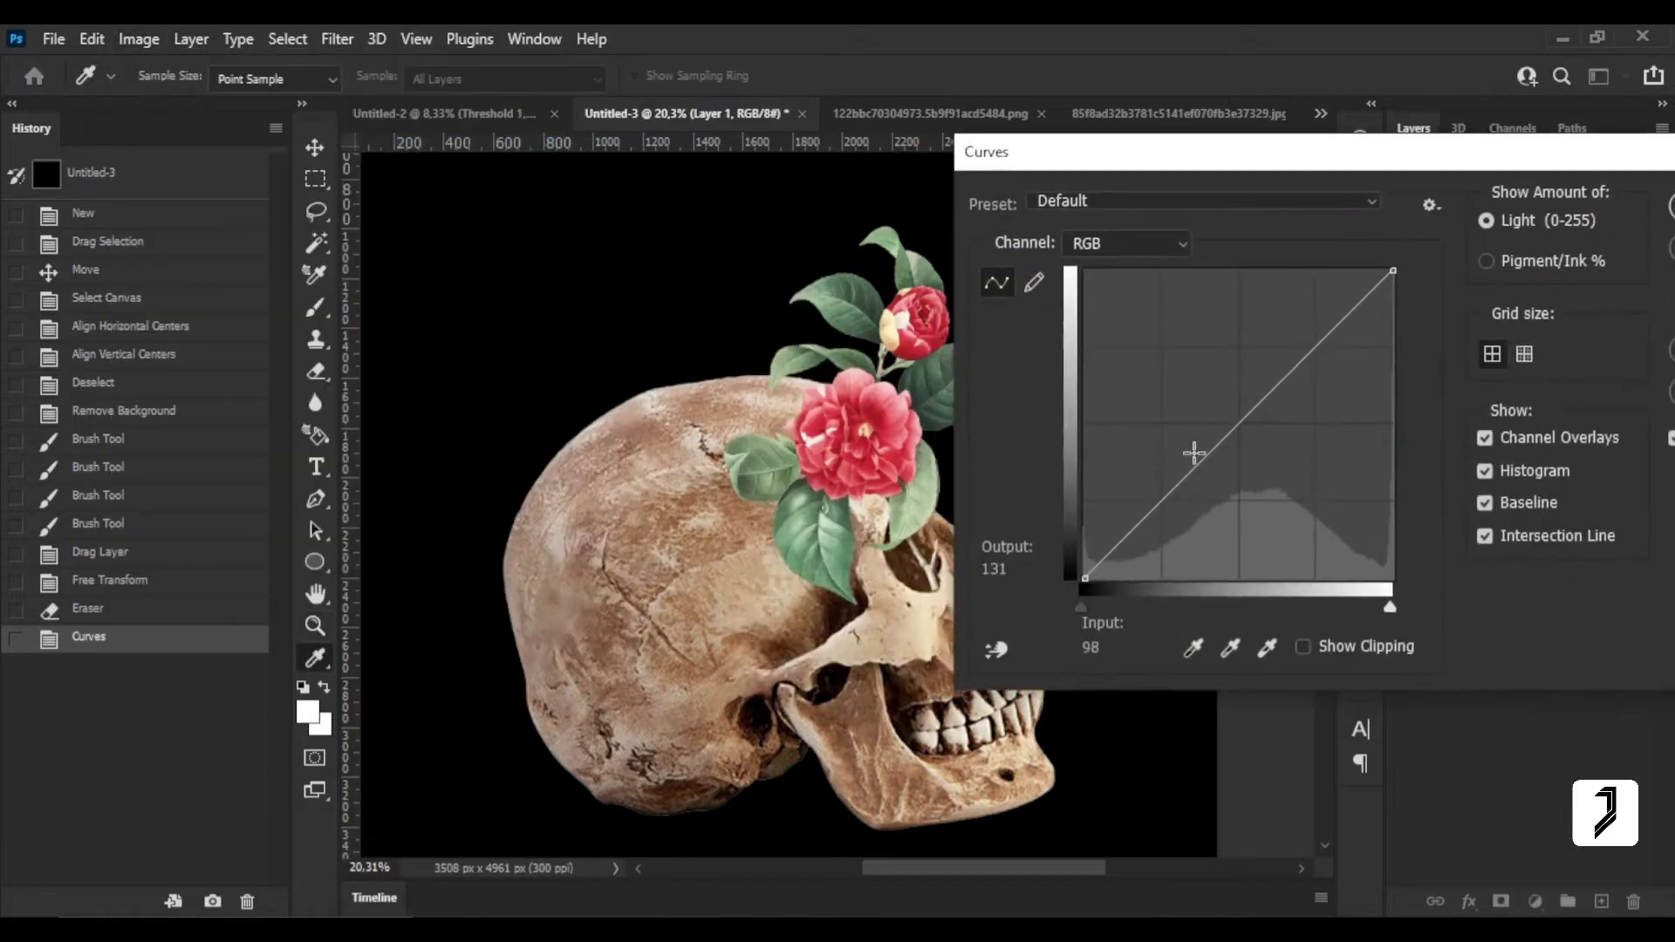
click(1220, 456)
drag(1292, 381, 1284, 368)
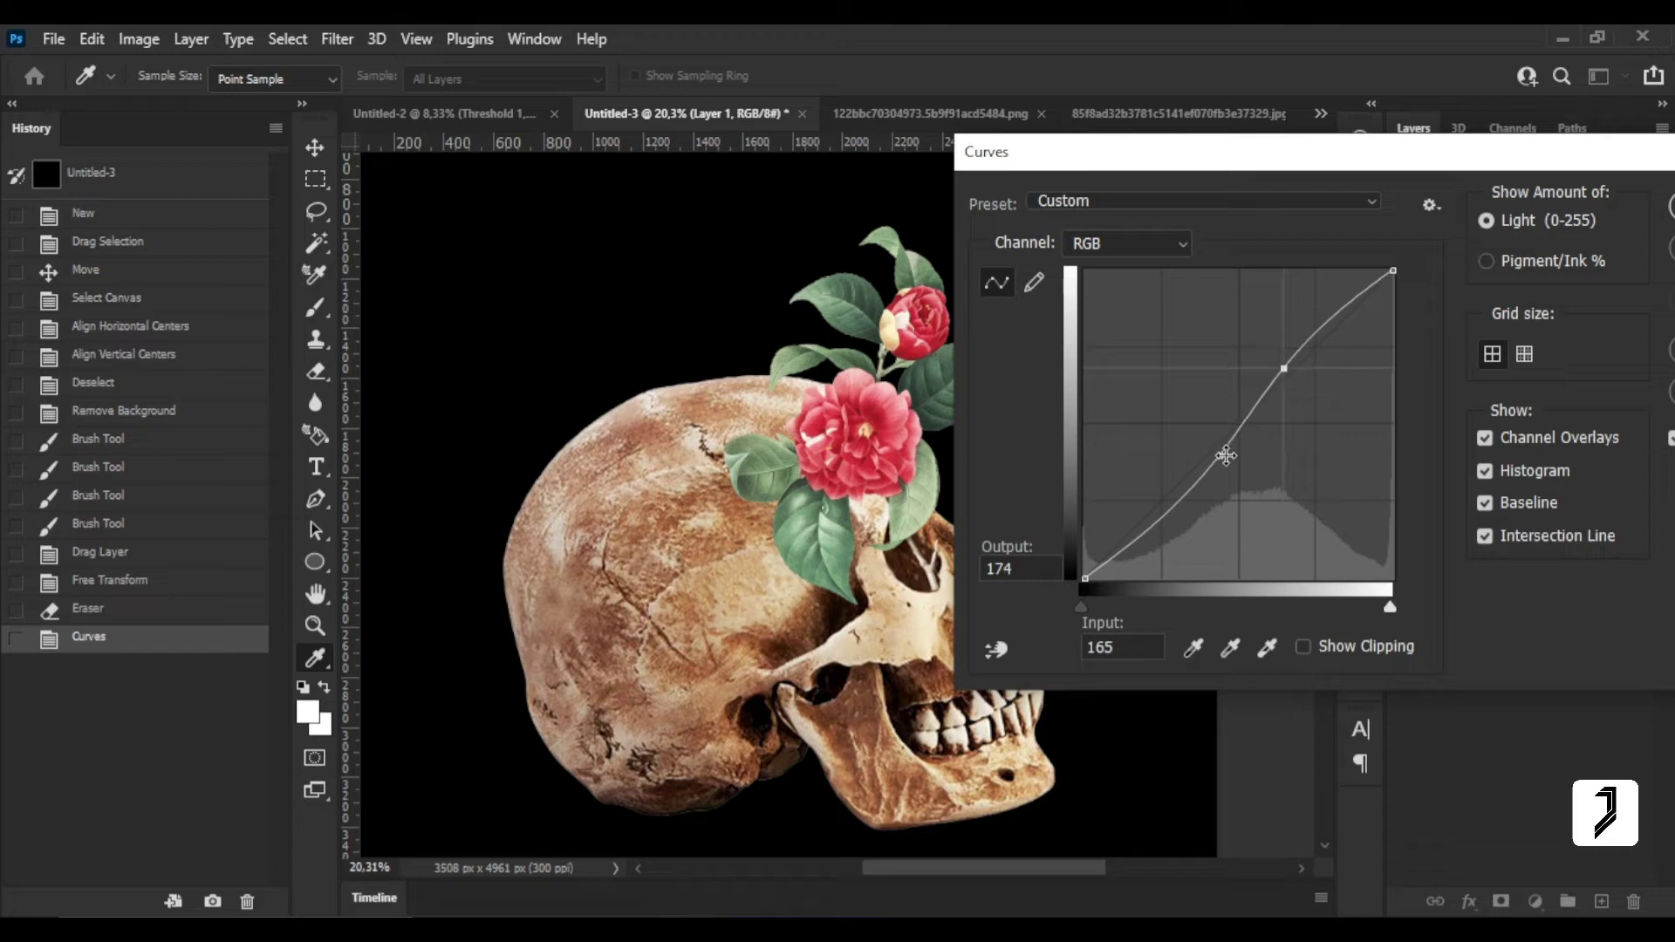
drag(1220, 455, 1227, 471)
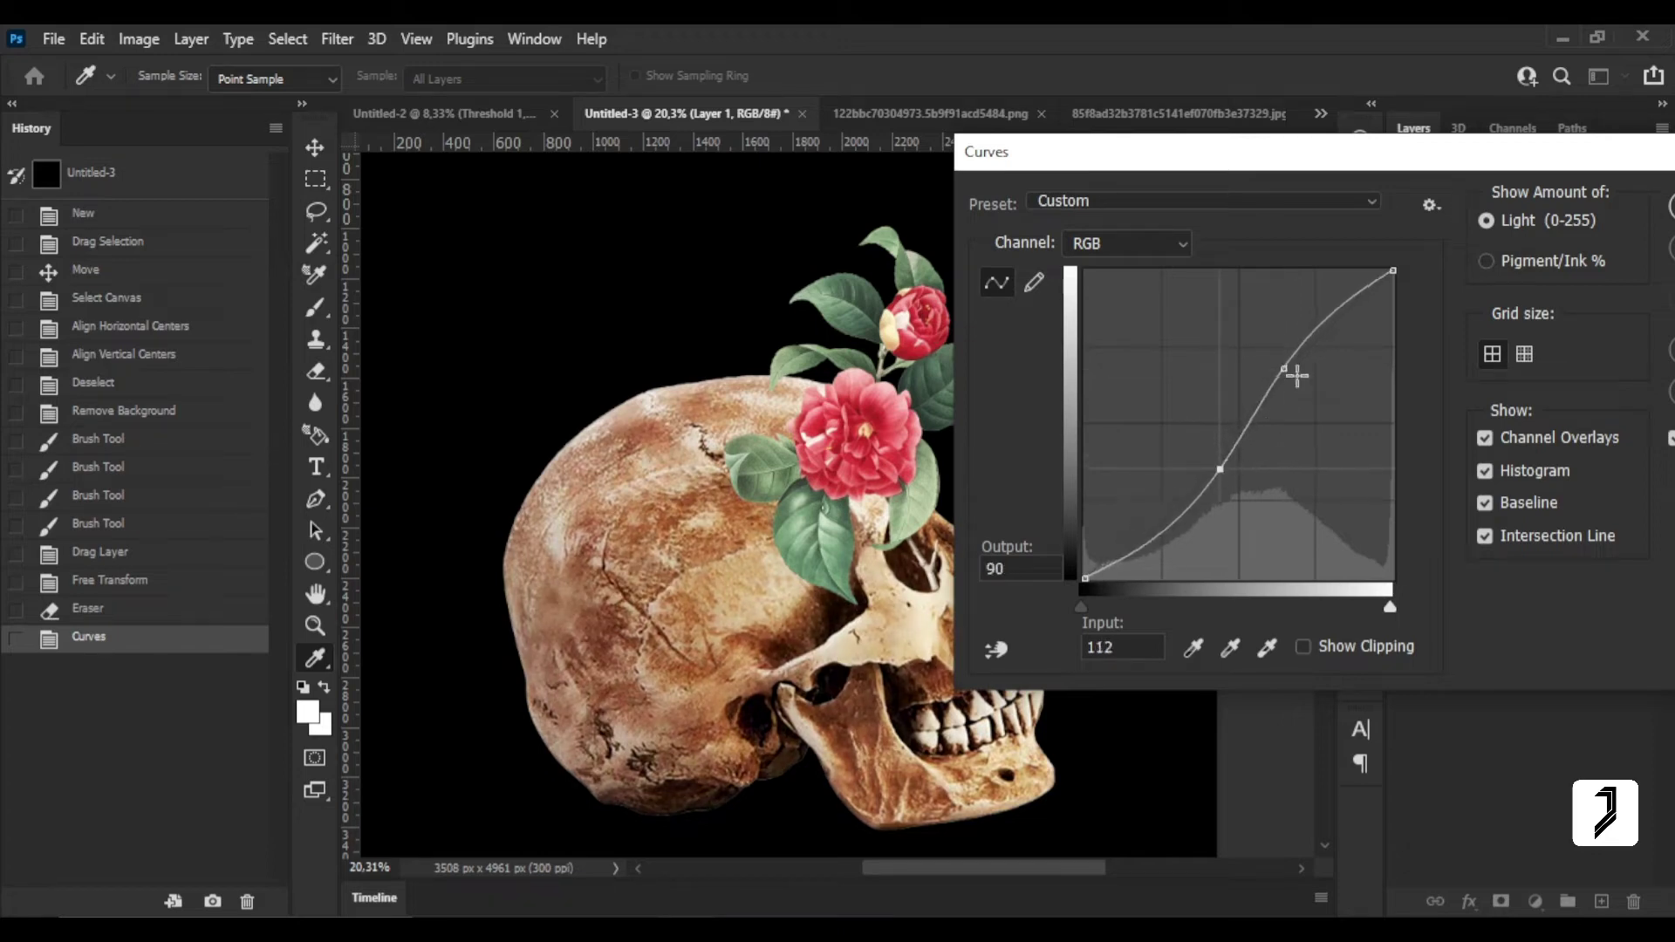
drag(1298, 375, 1288, 387)
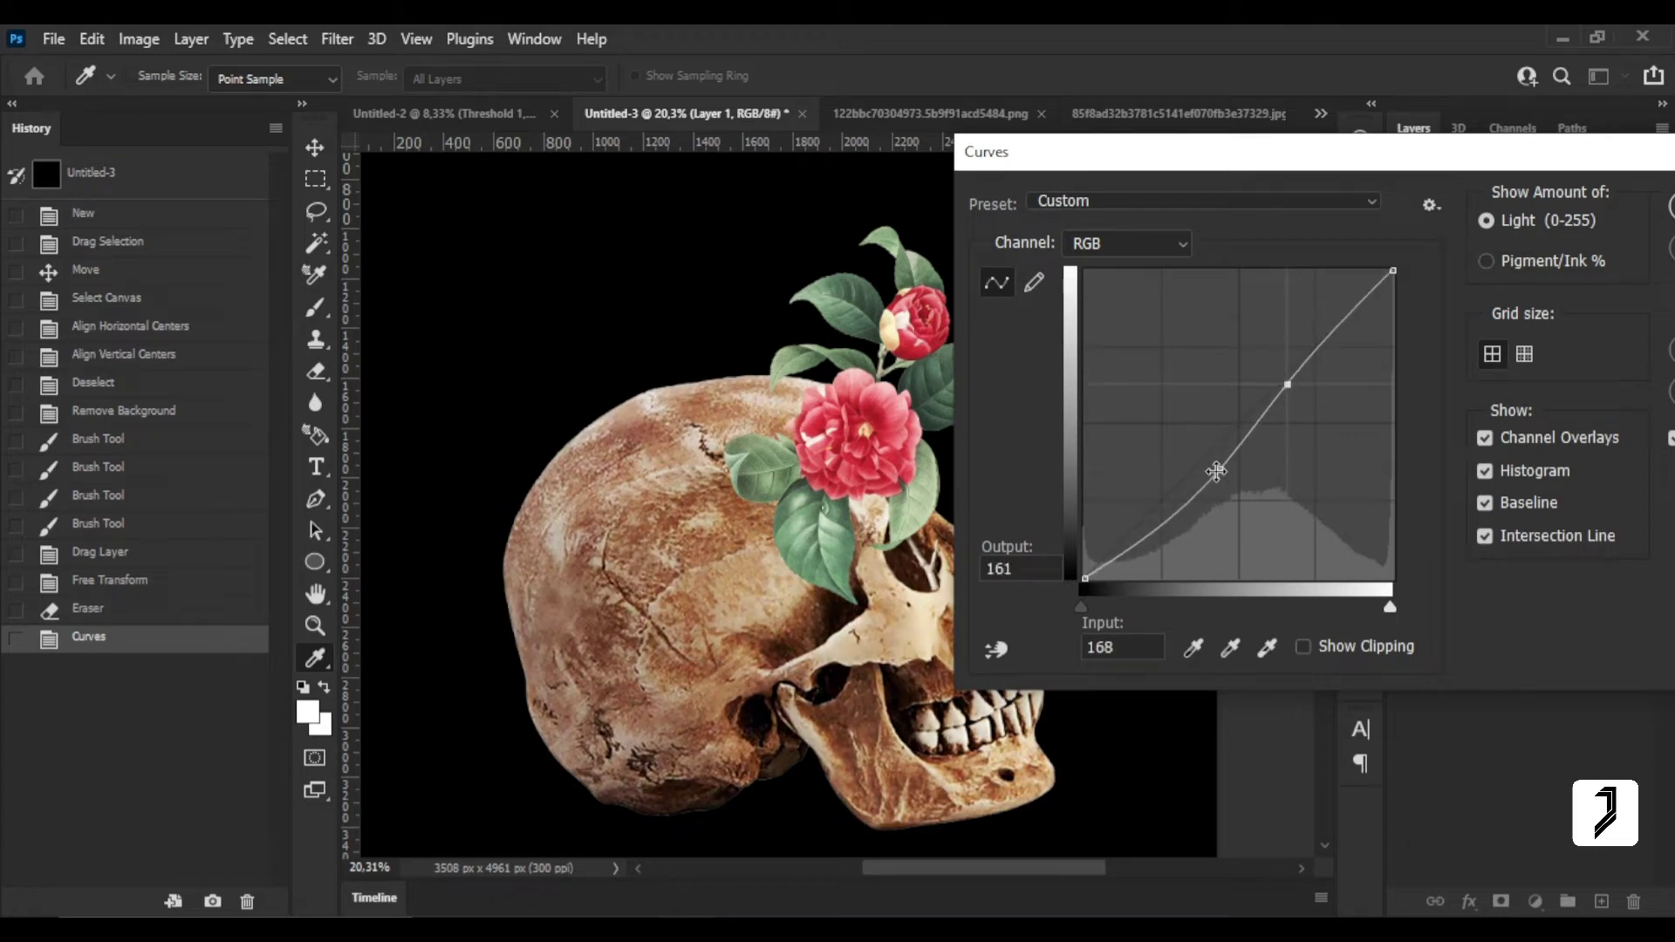
click(1500, 220)
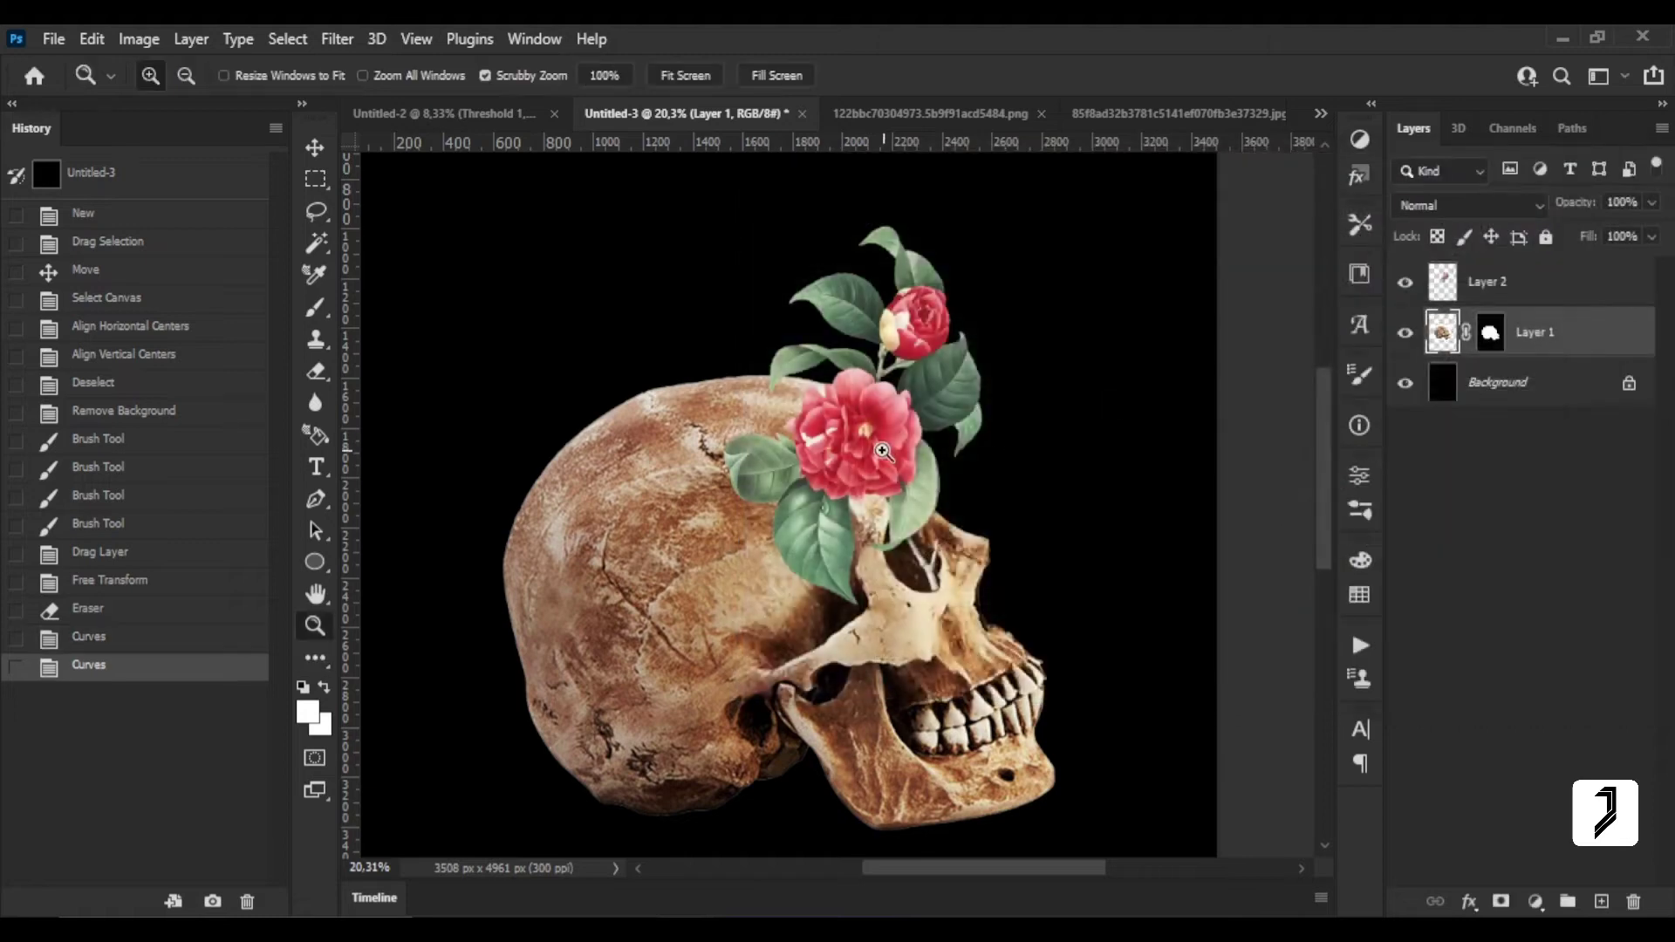
right_click(881, 451)
click(903, 460)
shift+click(1518, 288)
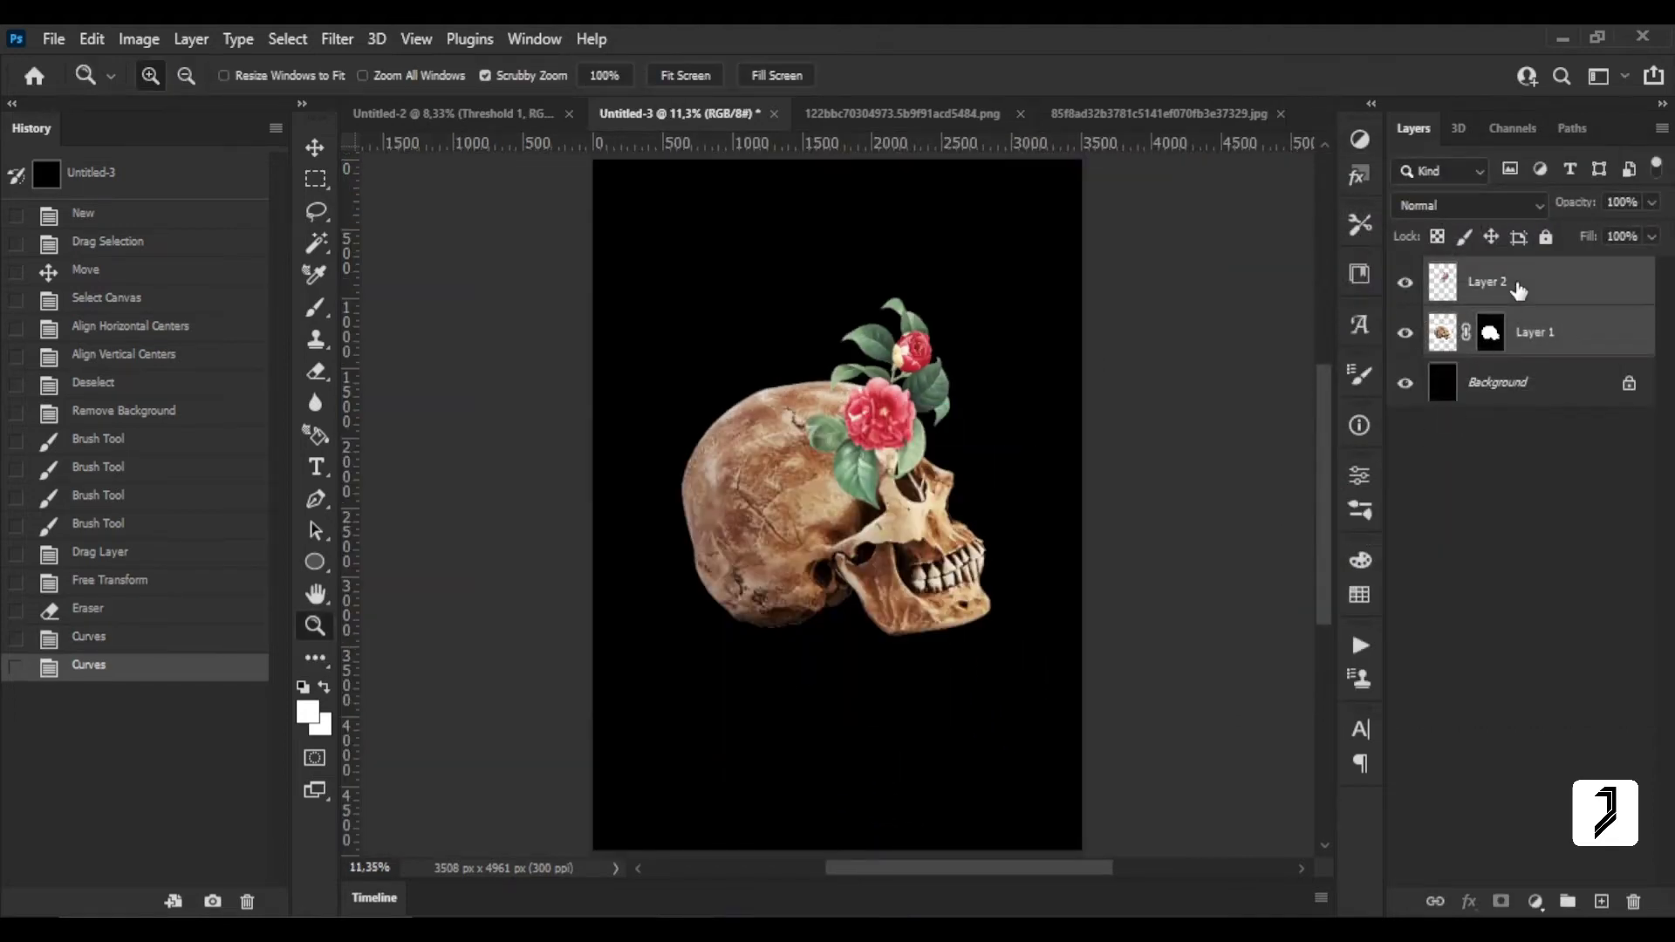
Merge Layer 1 and Layer 2, then add about 11% Gaussian monochromatic noise.
key(ctrl+e)
click(875, 445)
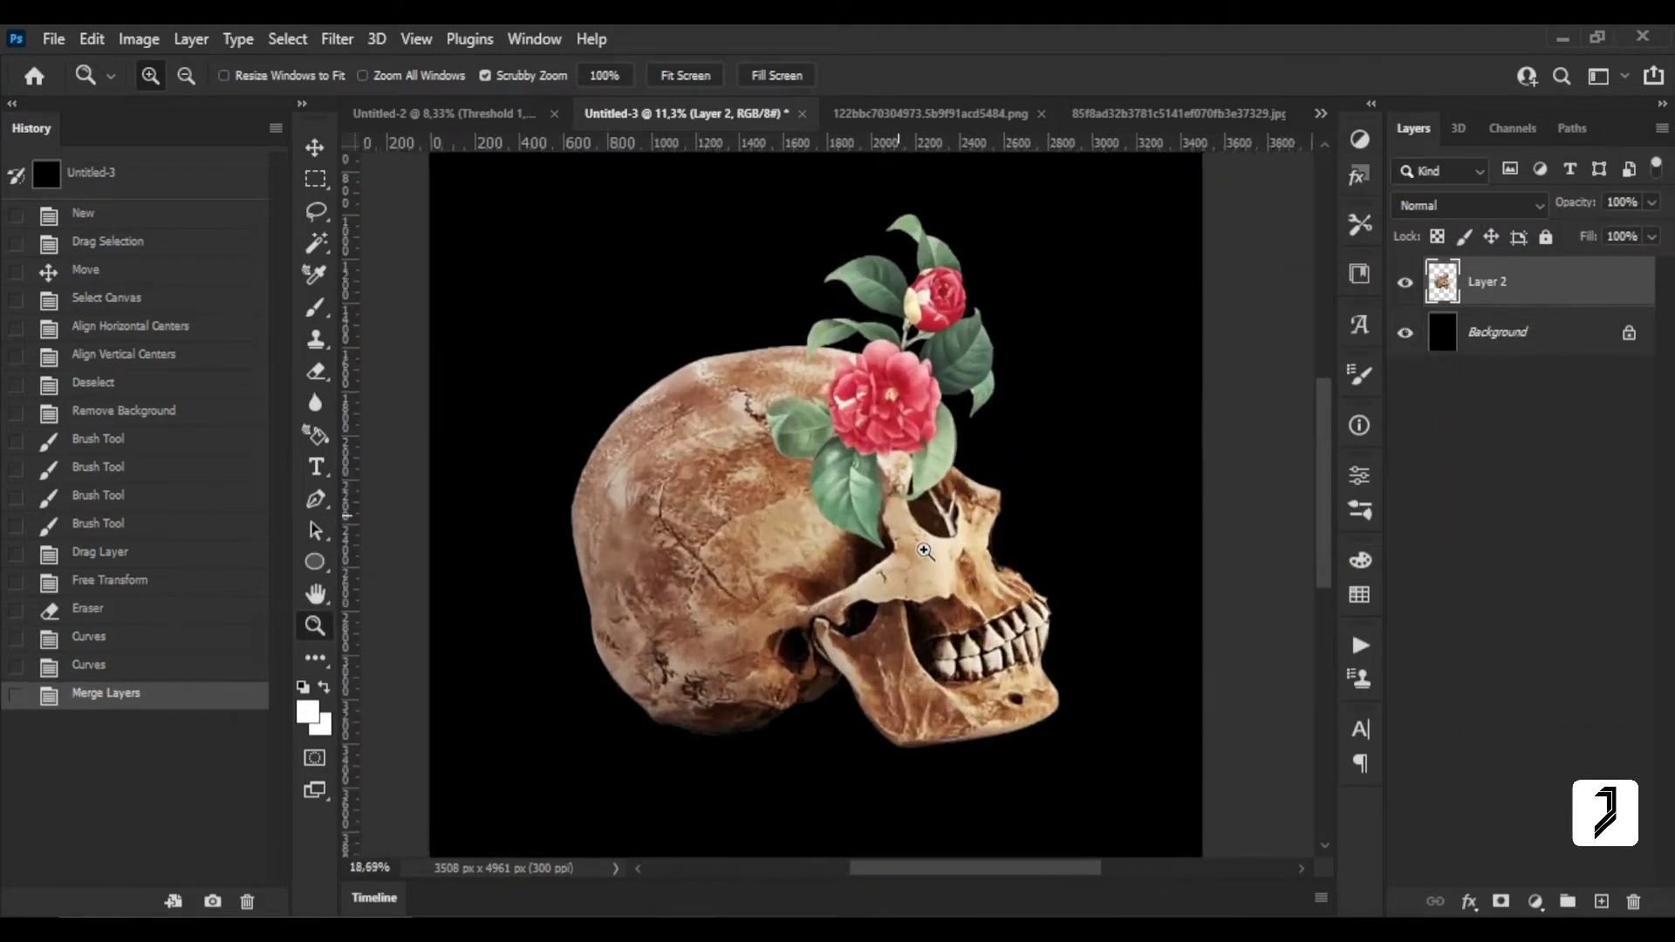
click(335, 40)
mouse_move(358, 422)
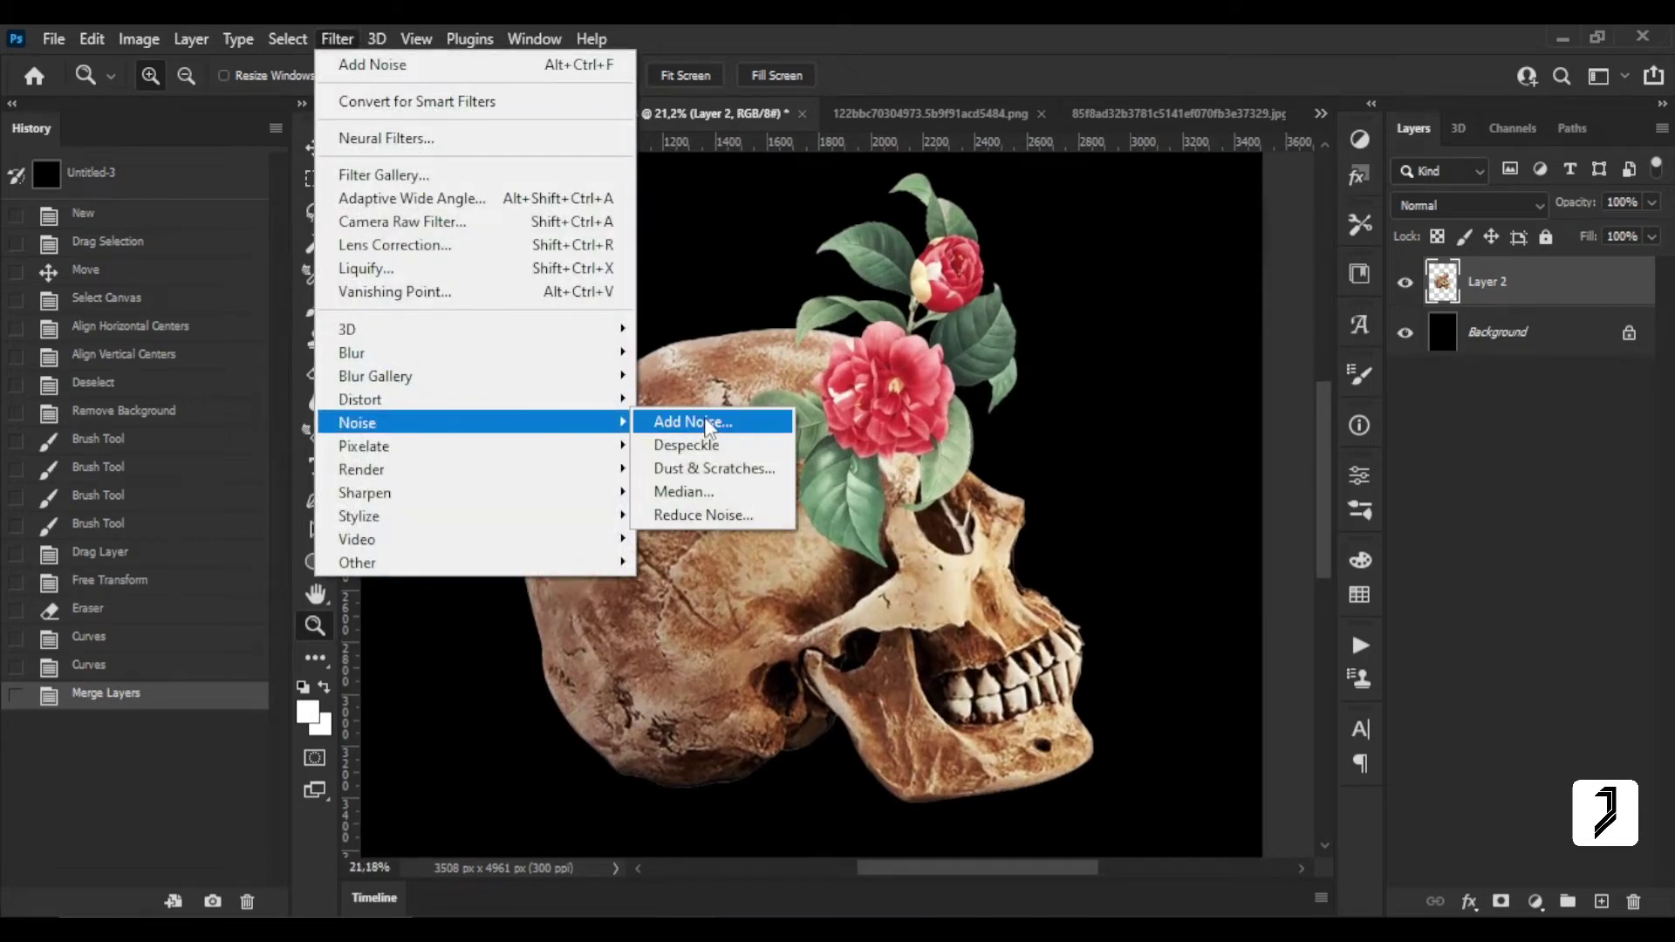
click(676, 422)
drag(685, 503, 679, 499)
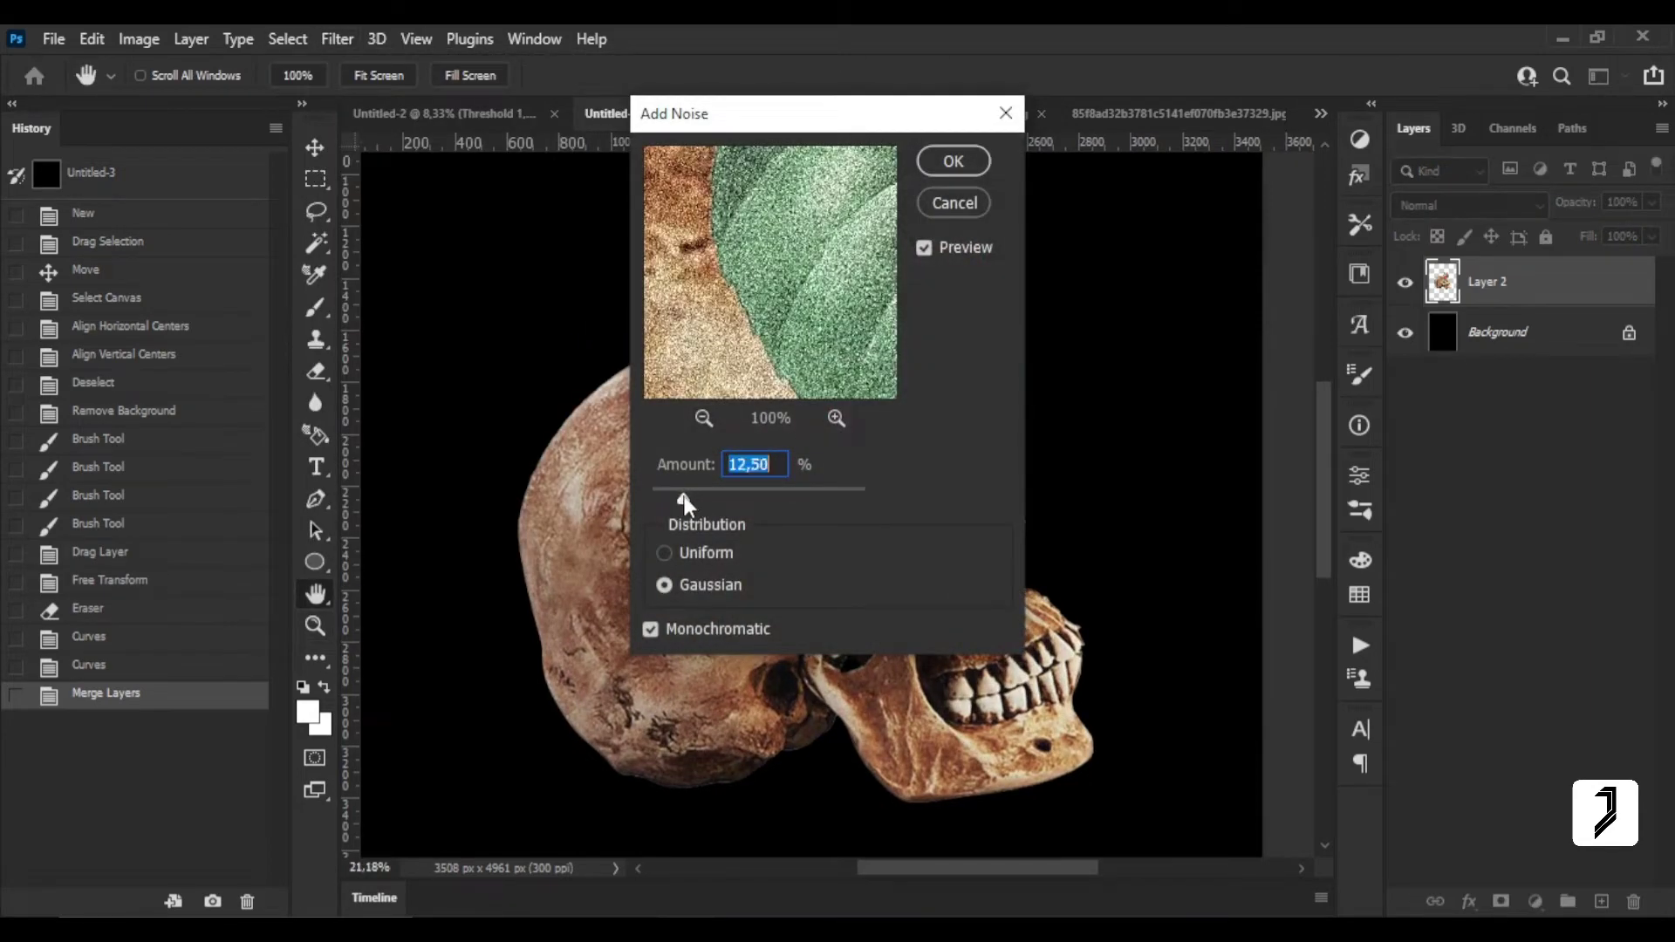
click(953, 162)
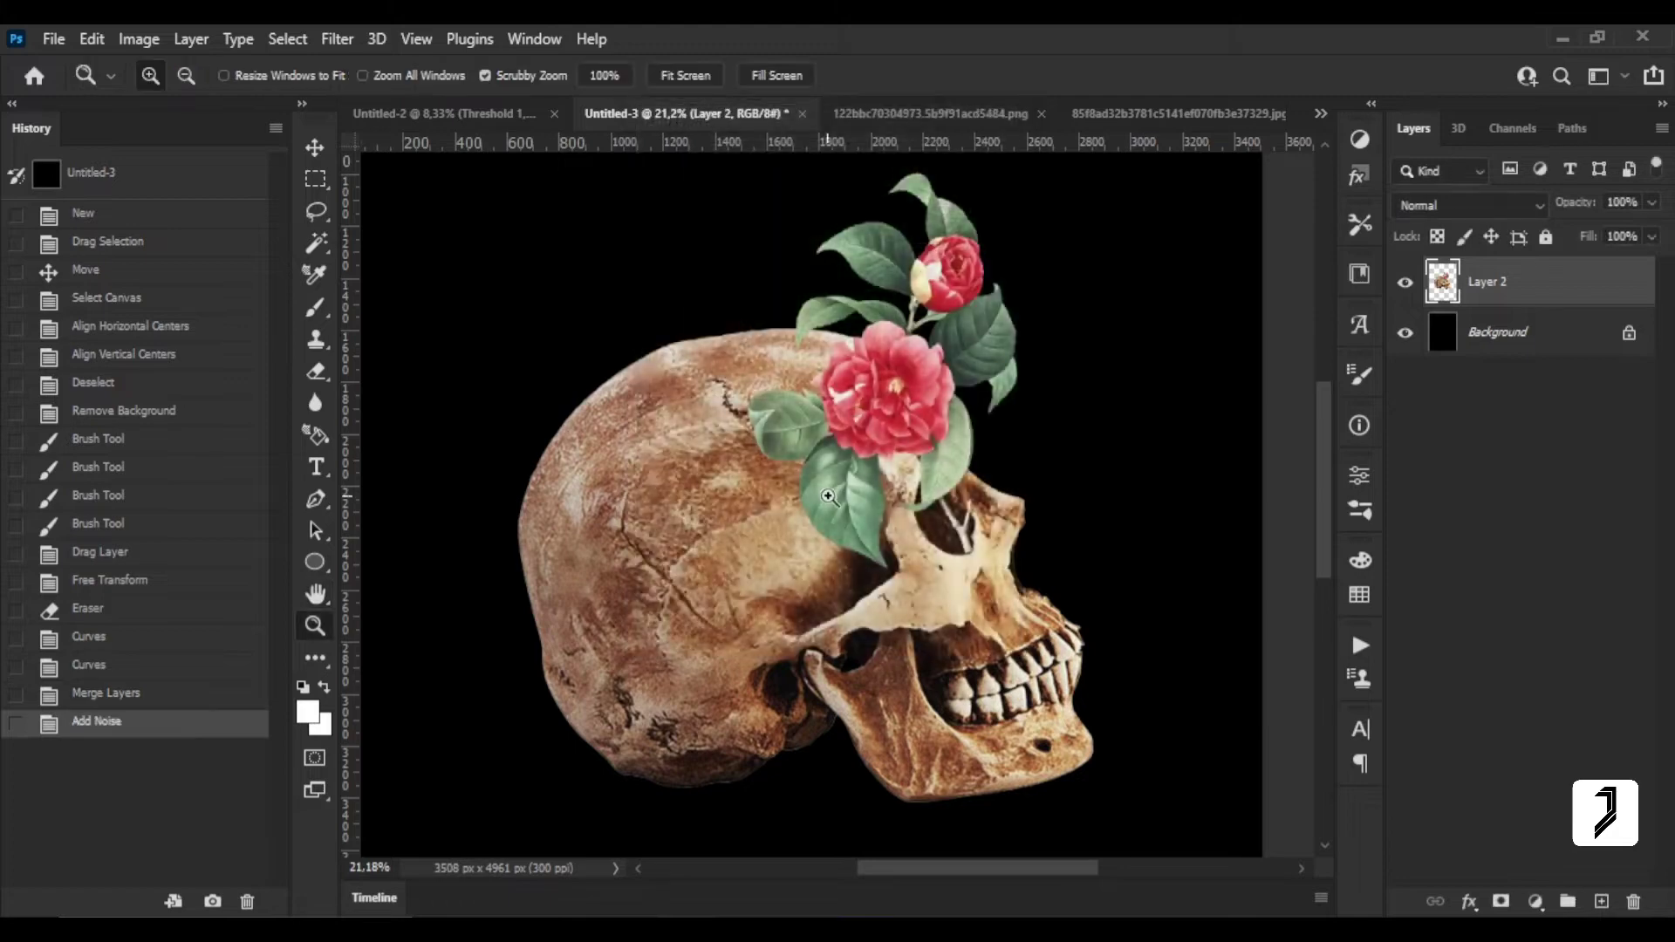
key(z)
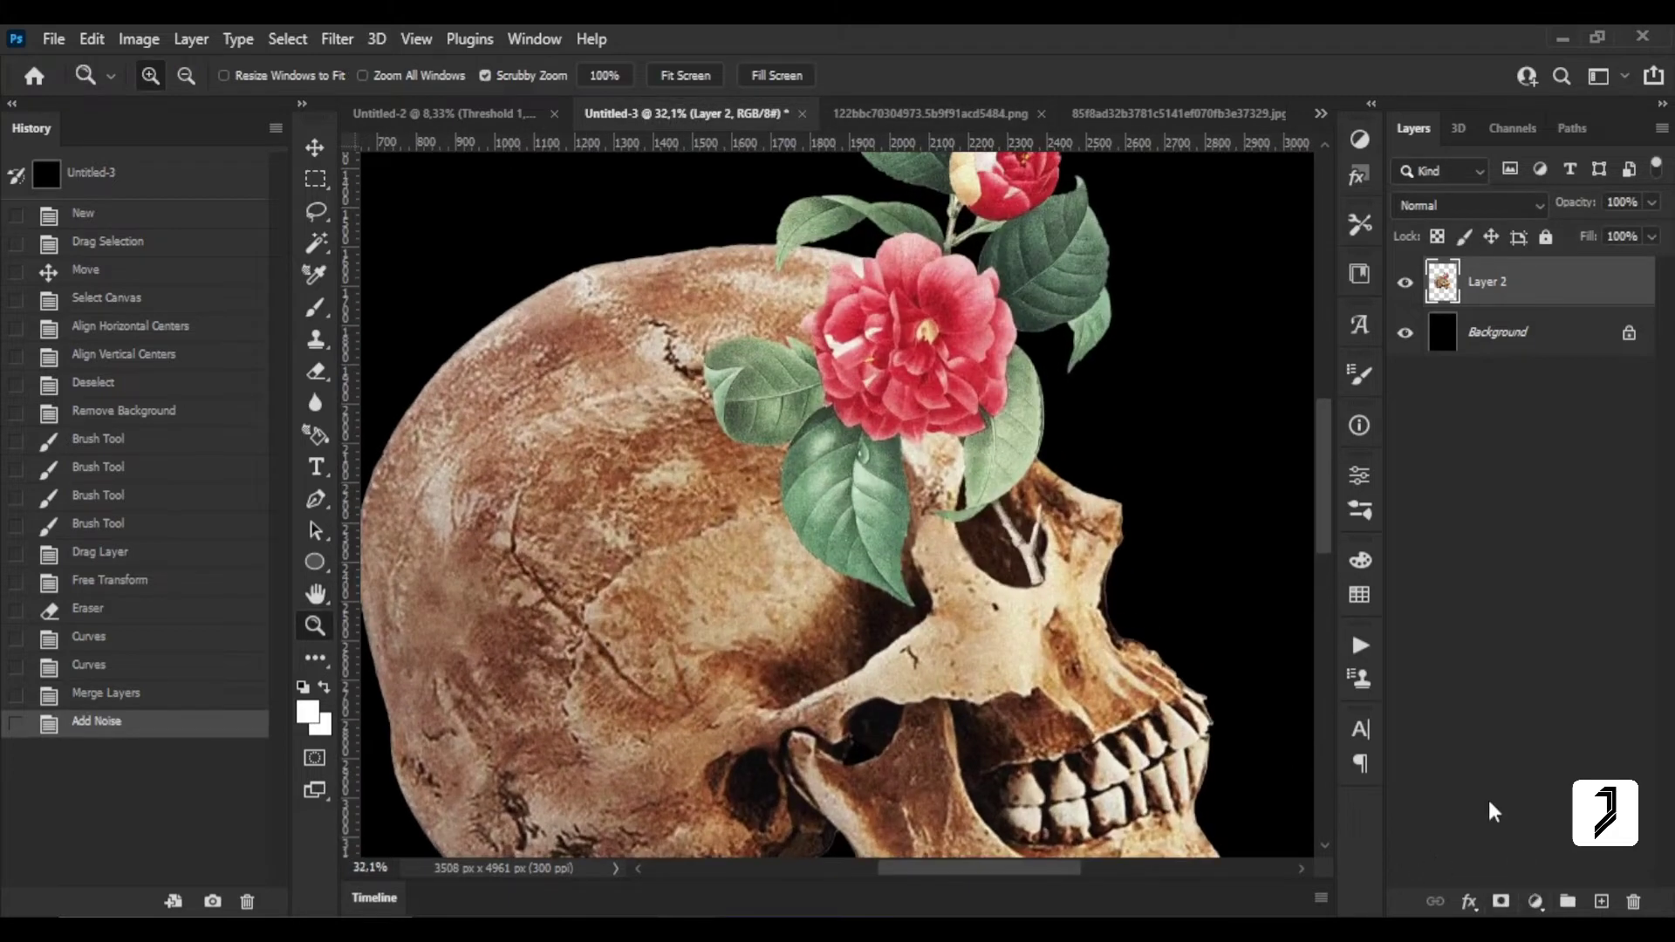
Convert the merged layer to a smart object and apply Threshold at about level 130.
right_click(1499, 301)
click(1308, 364)
click(139, 39)
mouse_move(176, 102)
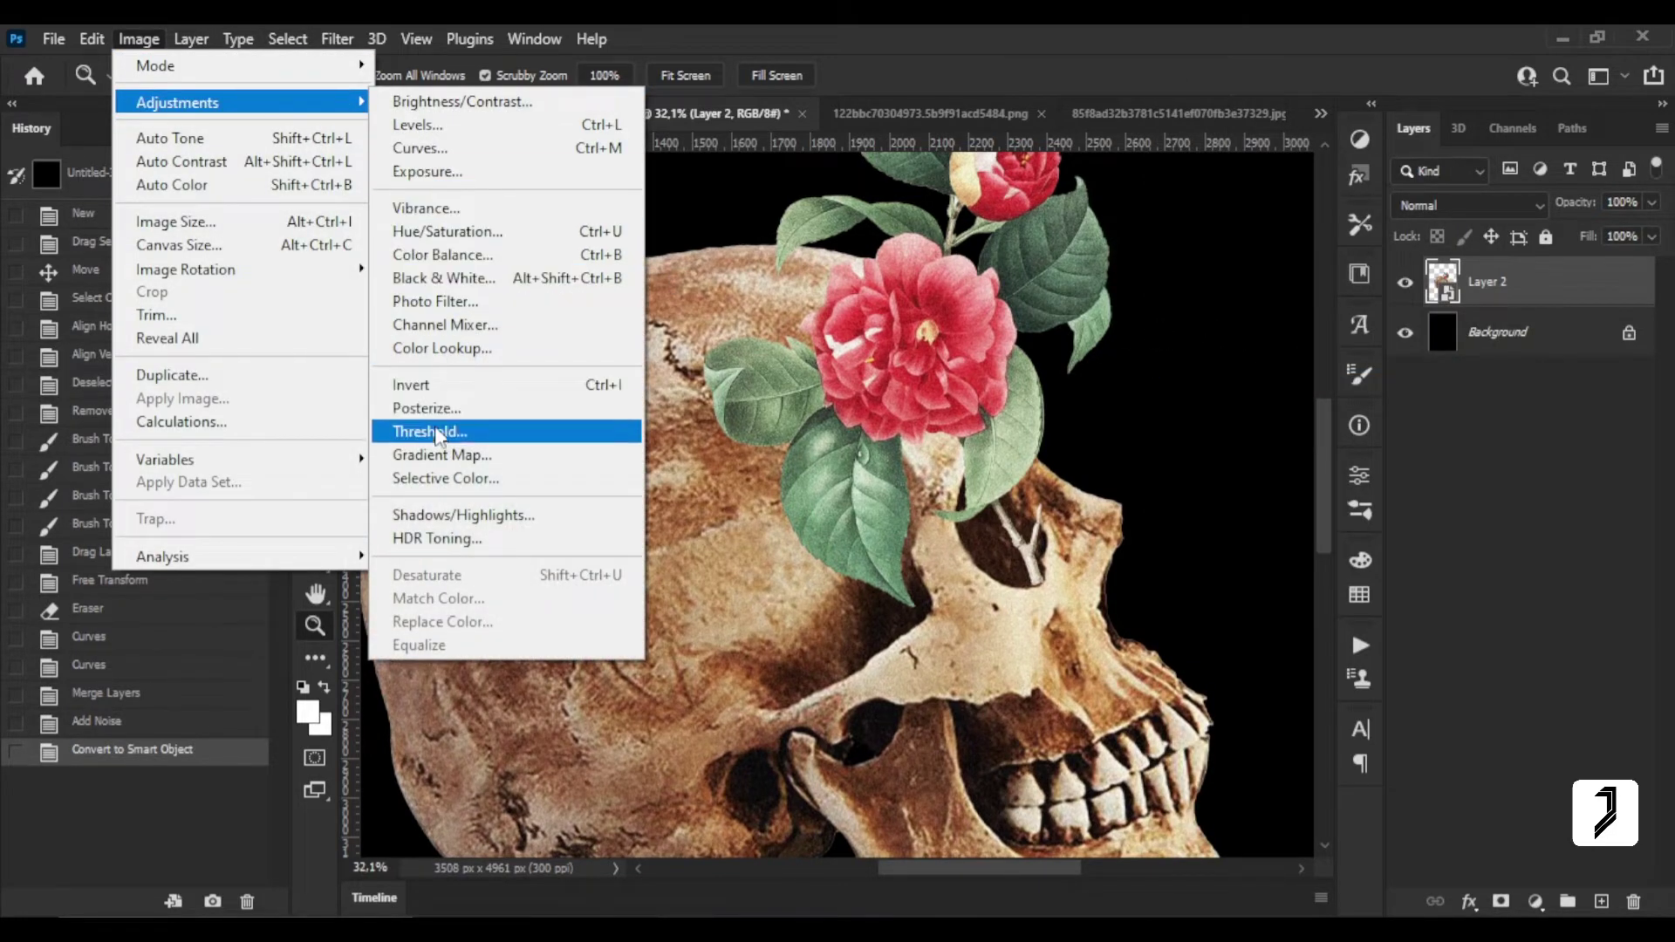
click(430, 431)
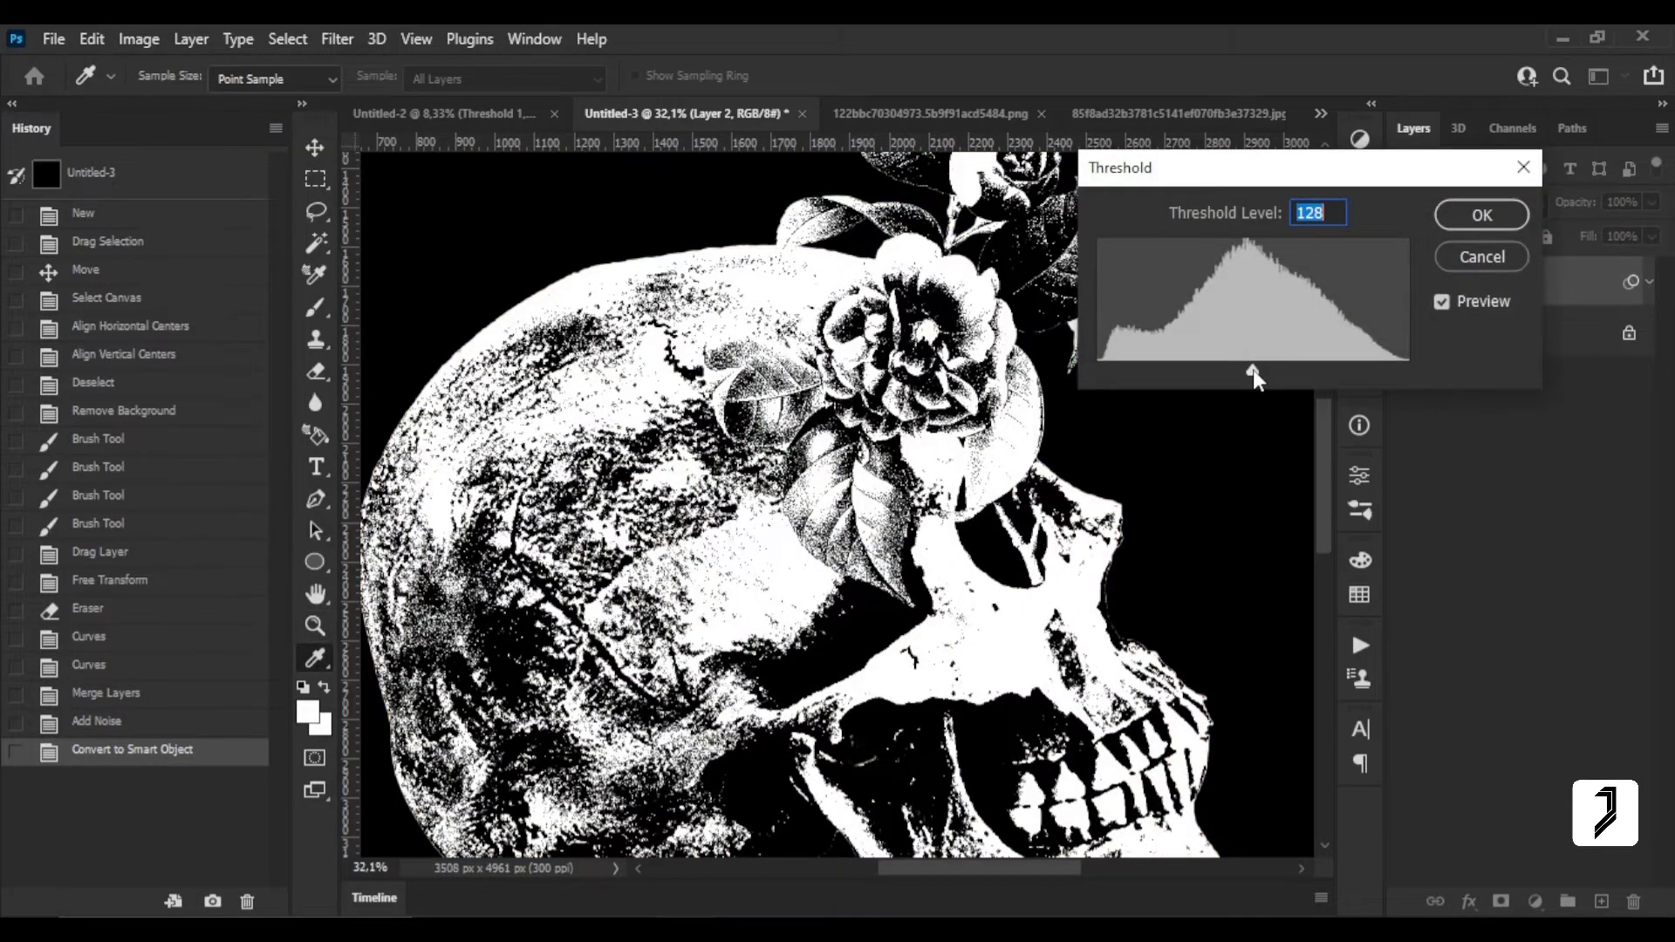
mouse_move(1253, 370)
mouse_down()
mouse_move(1280, 370)
mouse_move(1255, 364)
mouse_up()
click(1481, 215)
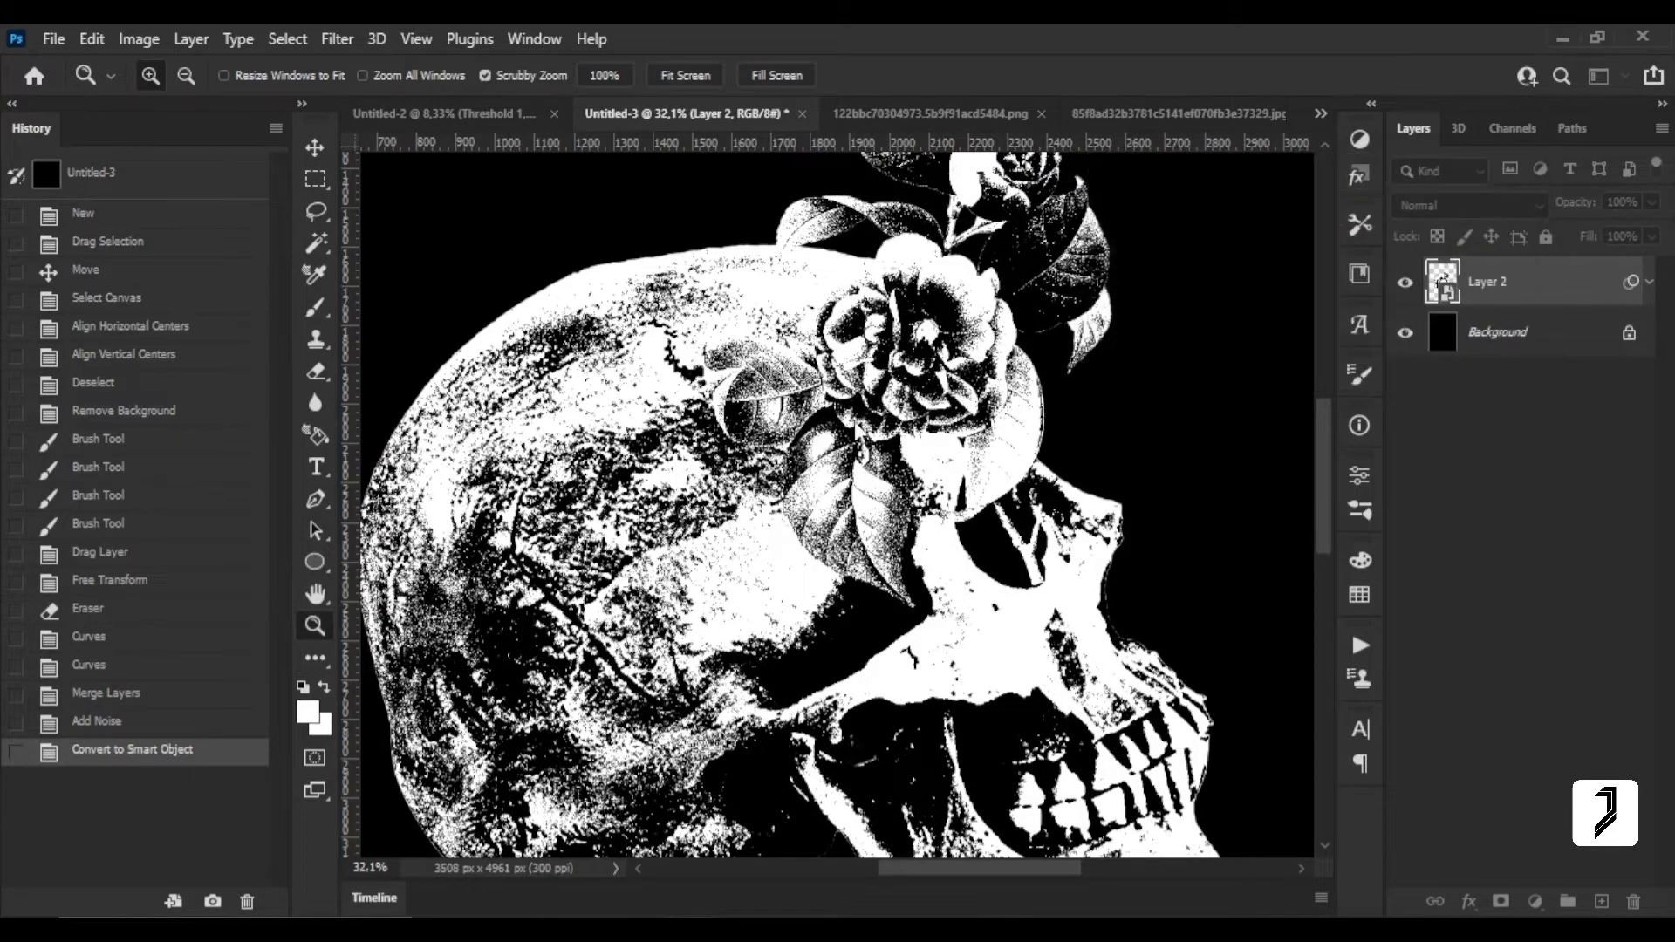
click(855, 560)
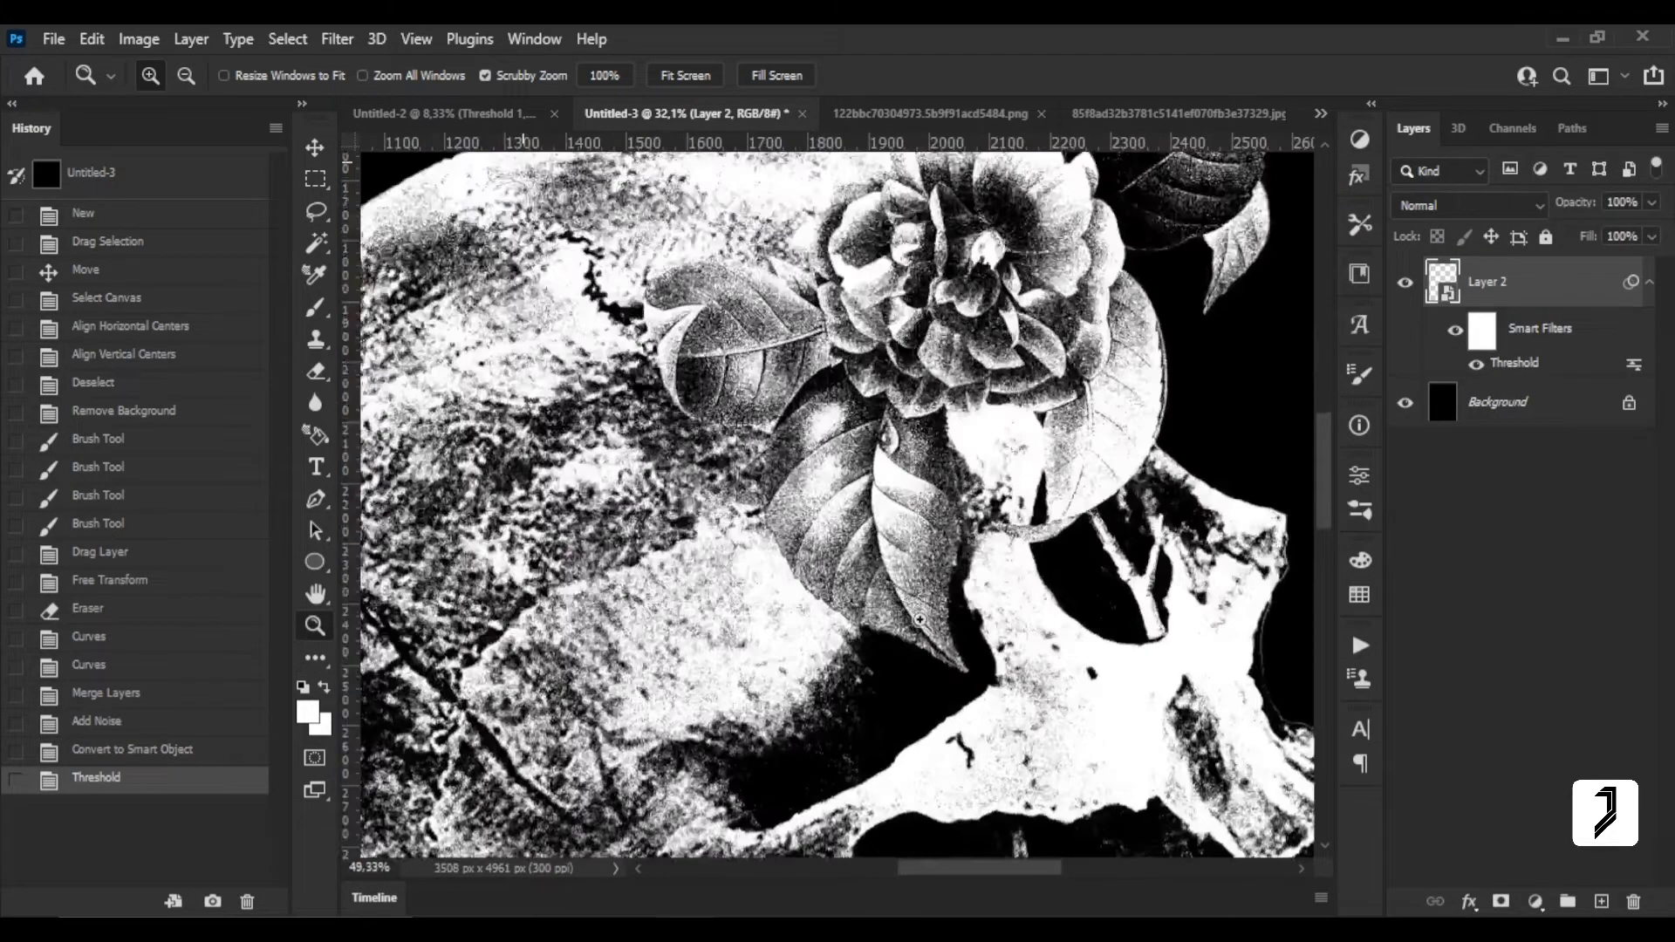
scroll(748, 694, down, 3)
scroll(747, 694, left, 5)
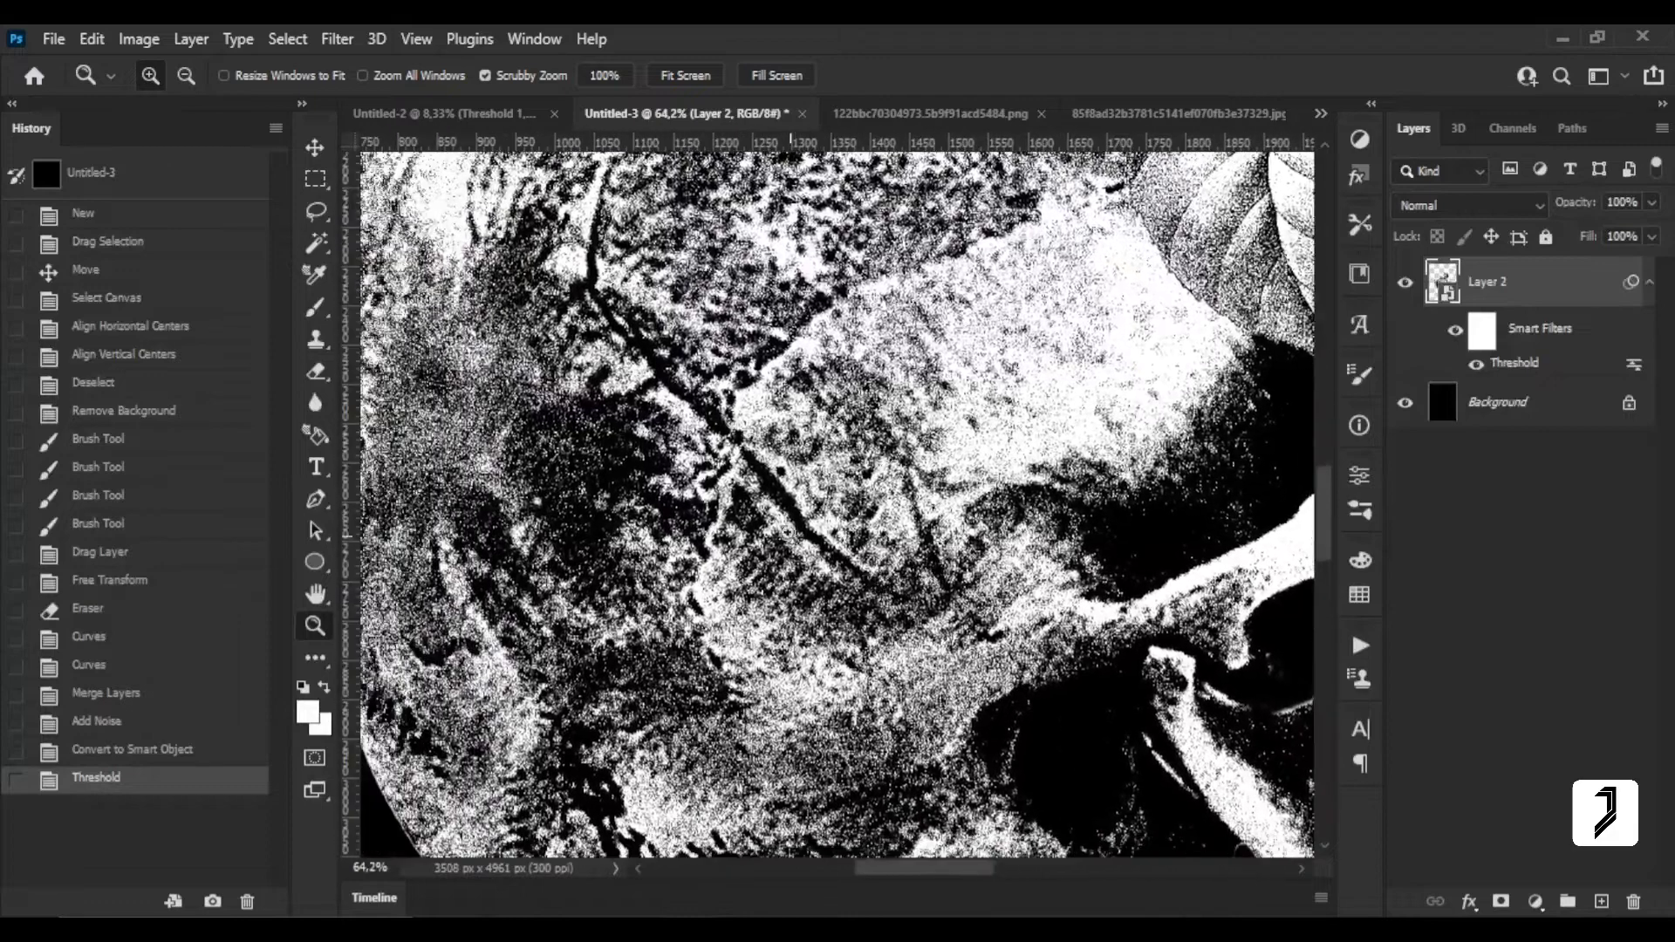
right_click(818, 532)
click(819, 527)
drag(876, 451, 1246, 448)
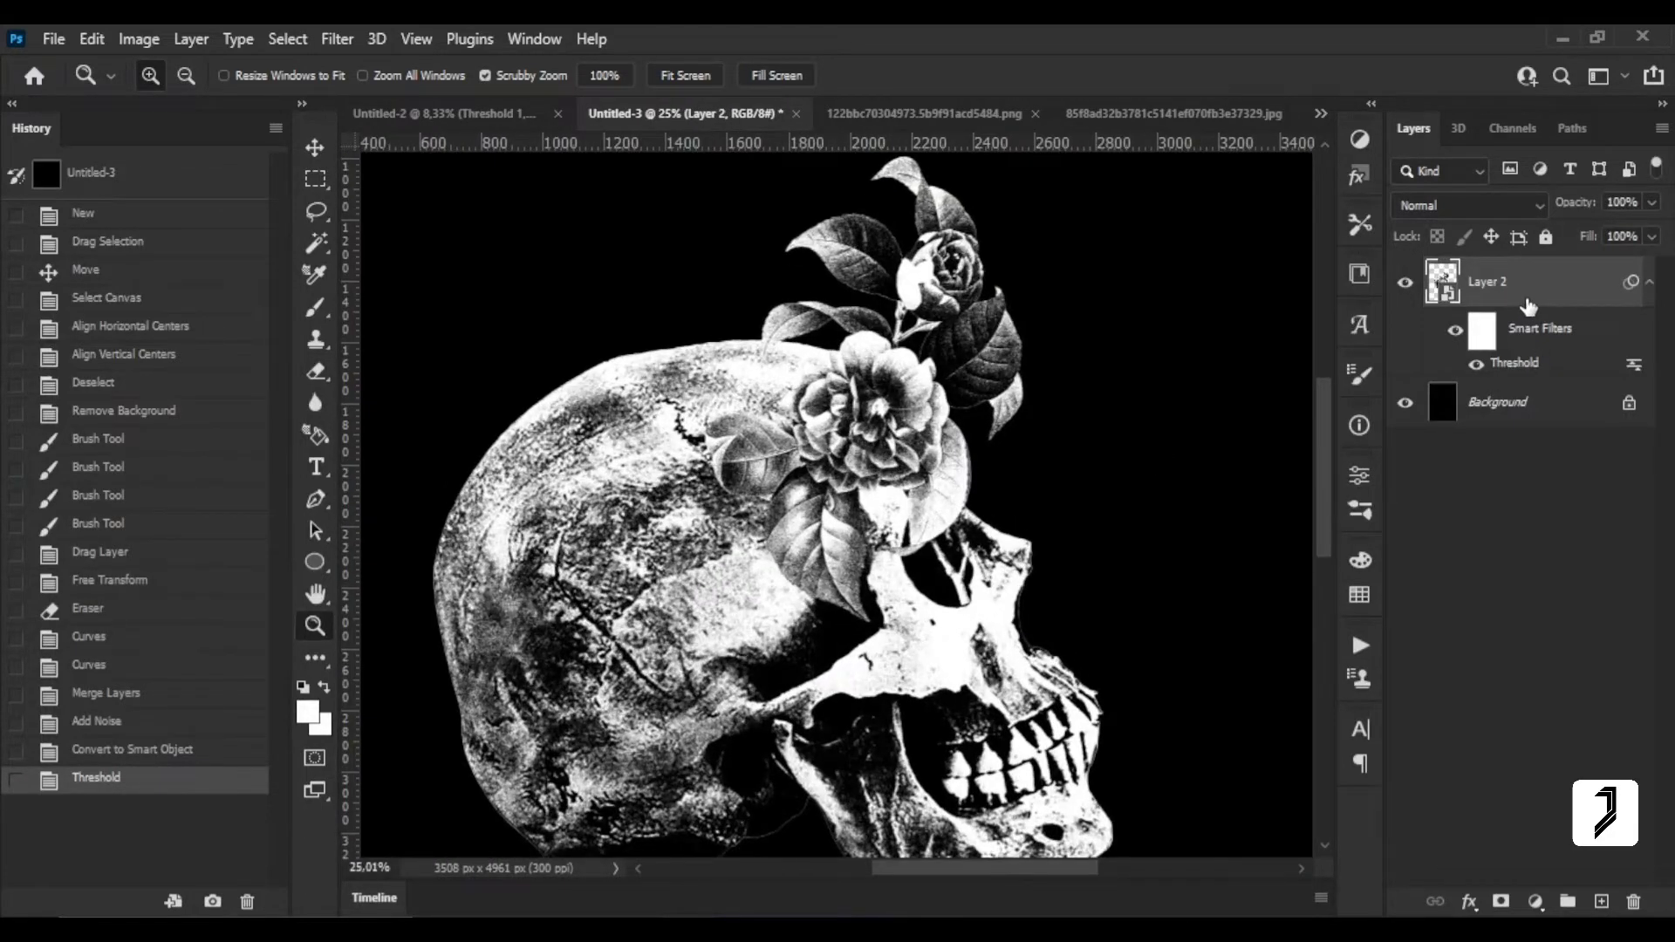
Duplicate the threshold layer and raise the copy's Threshold smart filter to 177.
key(ctrl+j)
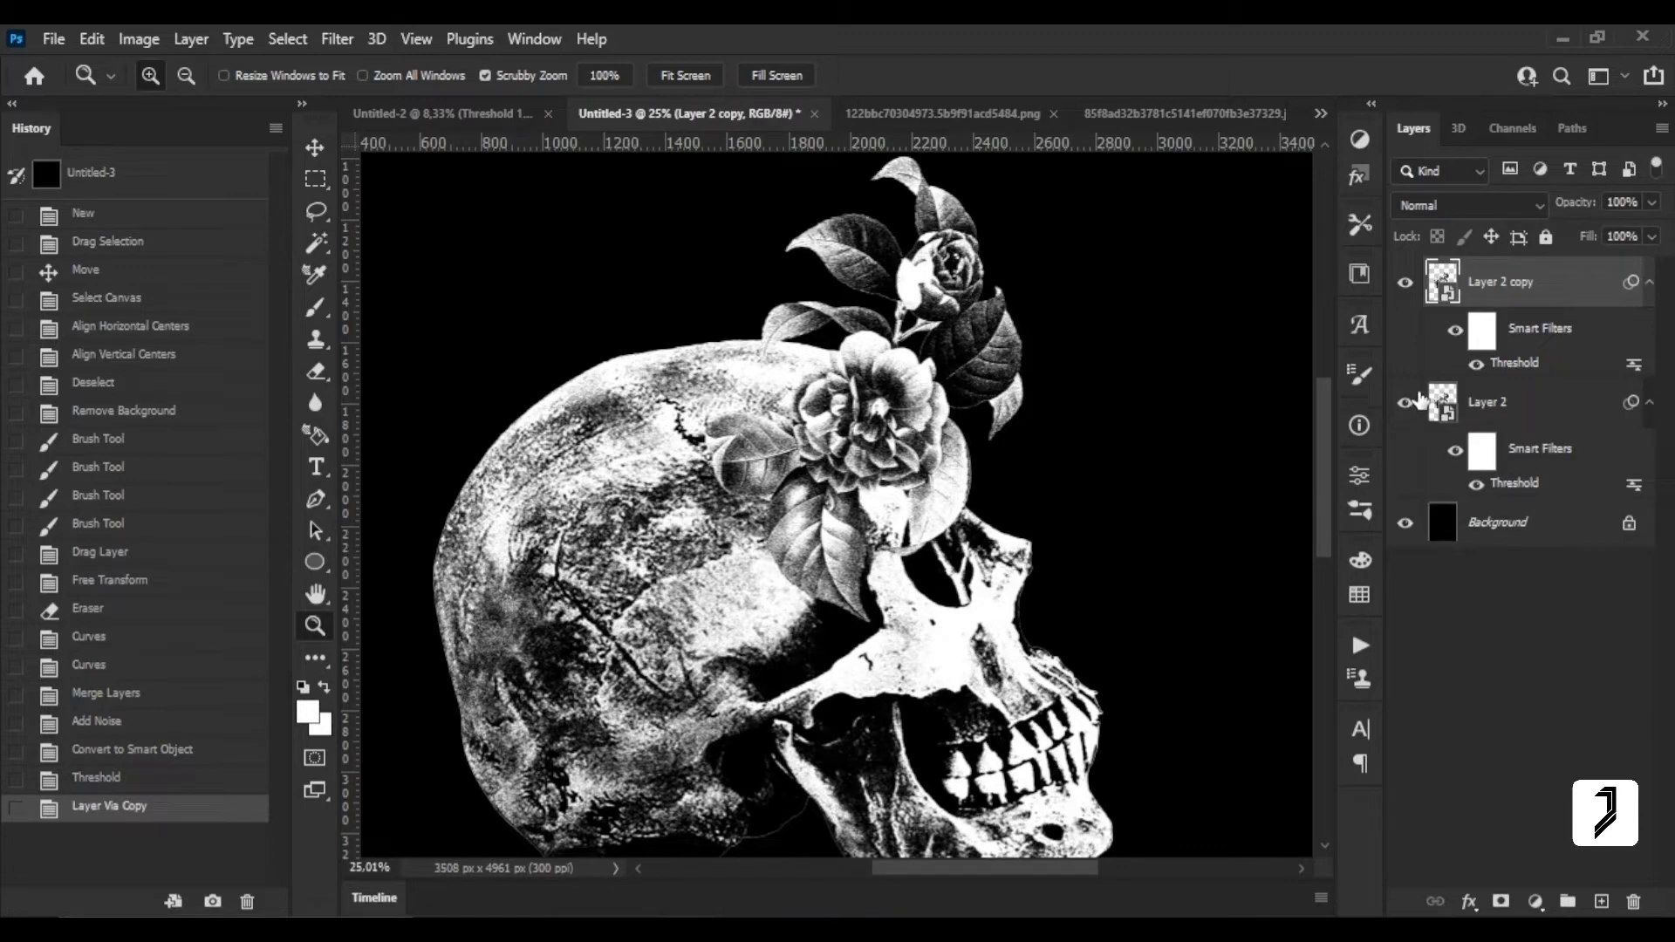
double_click(1405, 404)
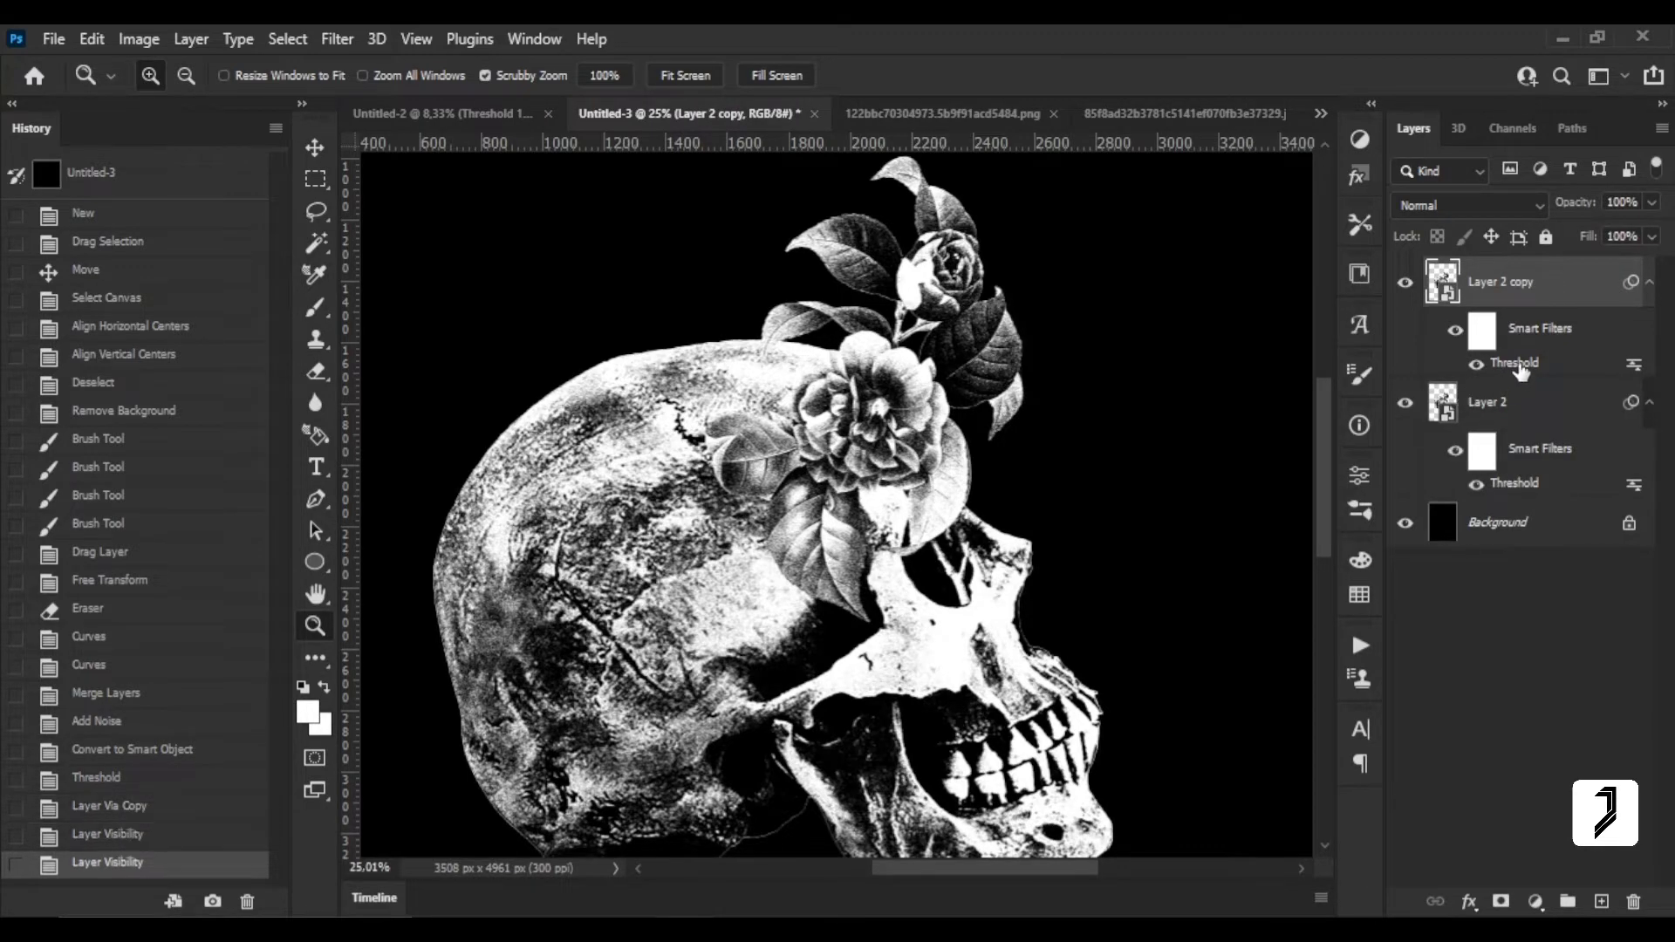
double_click(1518, 361)
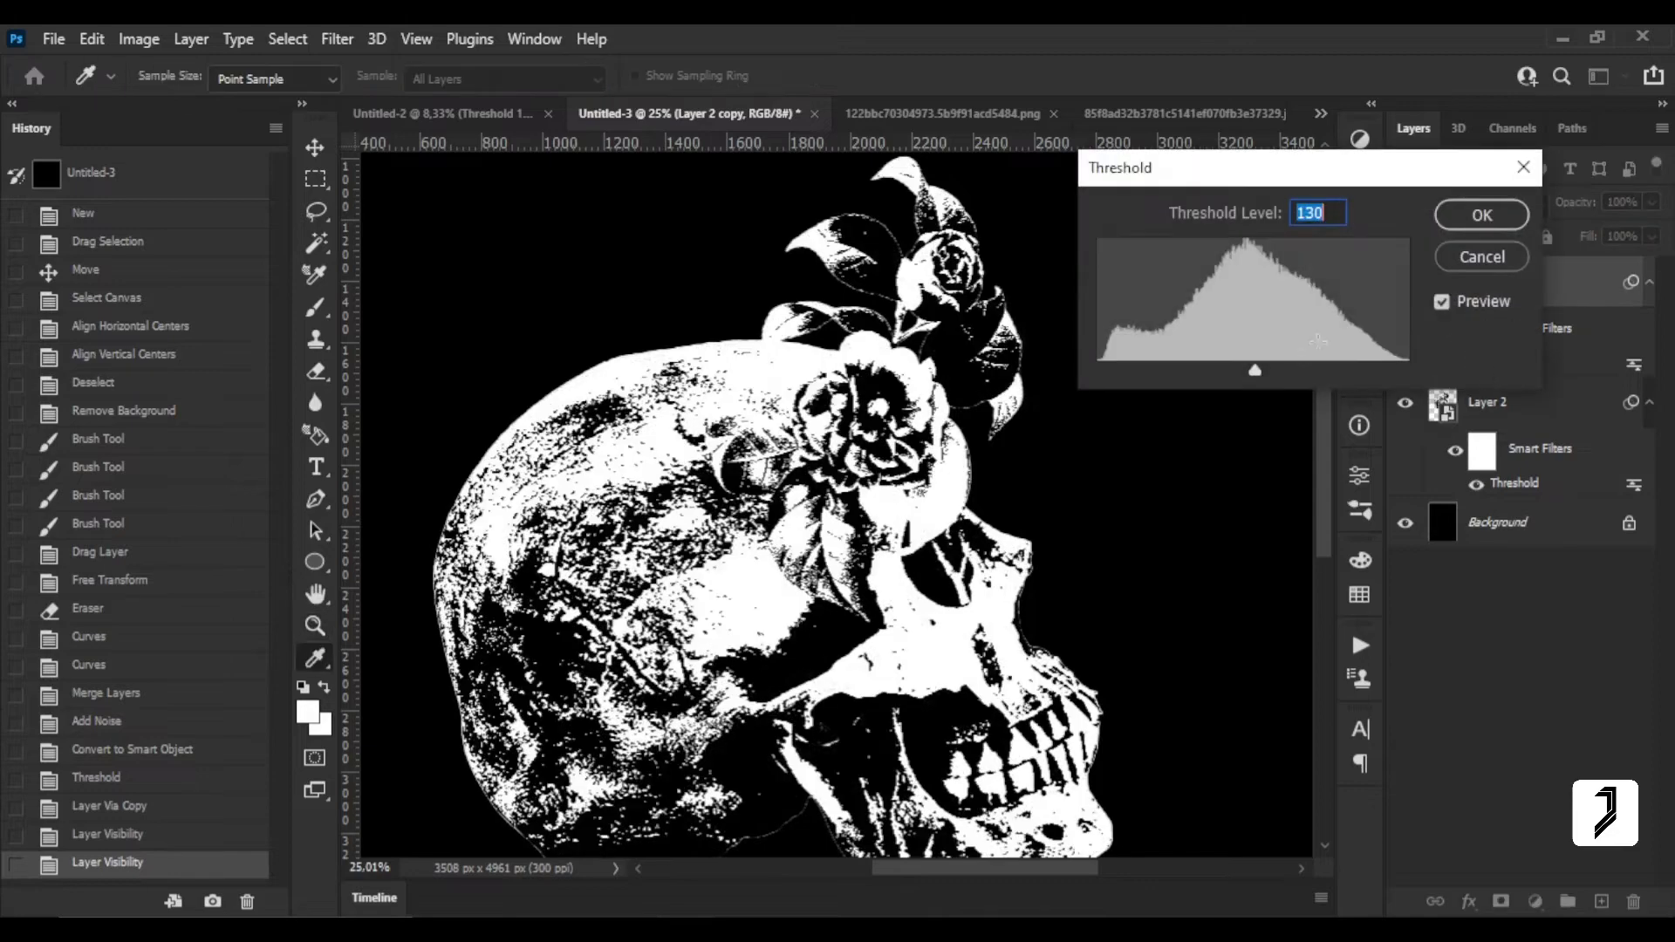
drag(1253, 369, 1312, 365)
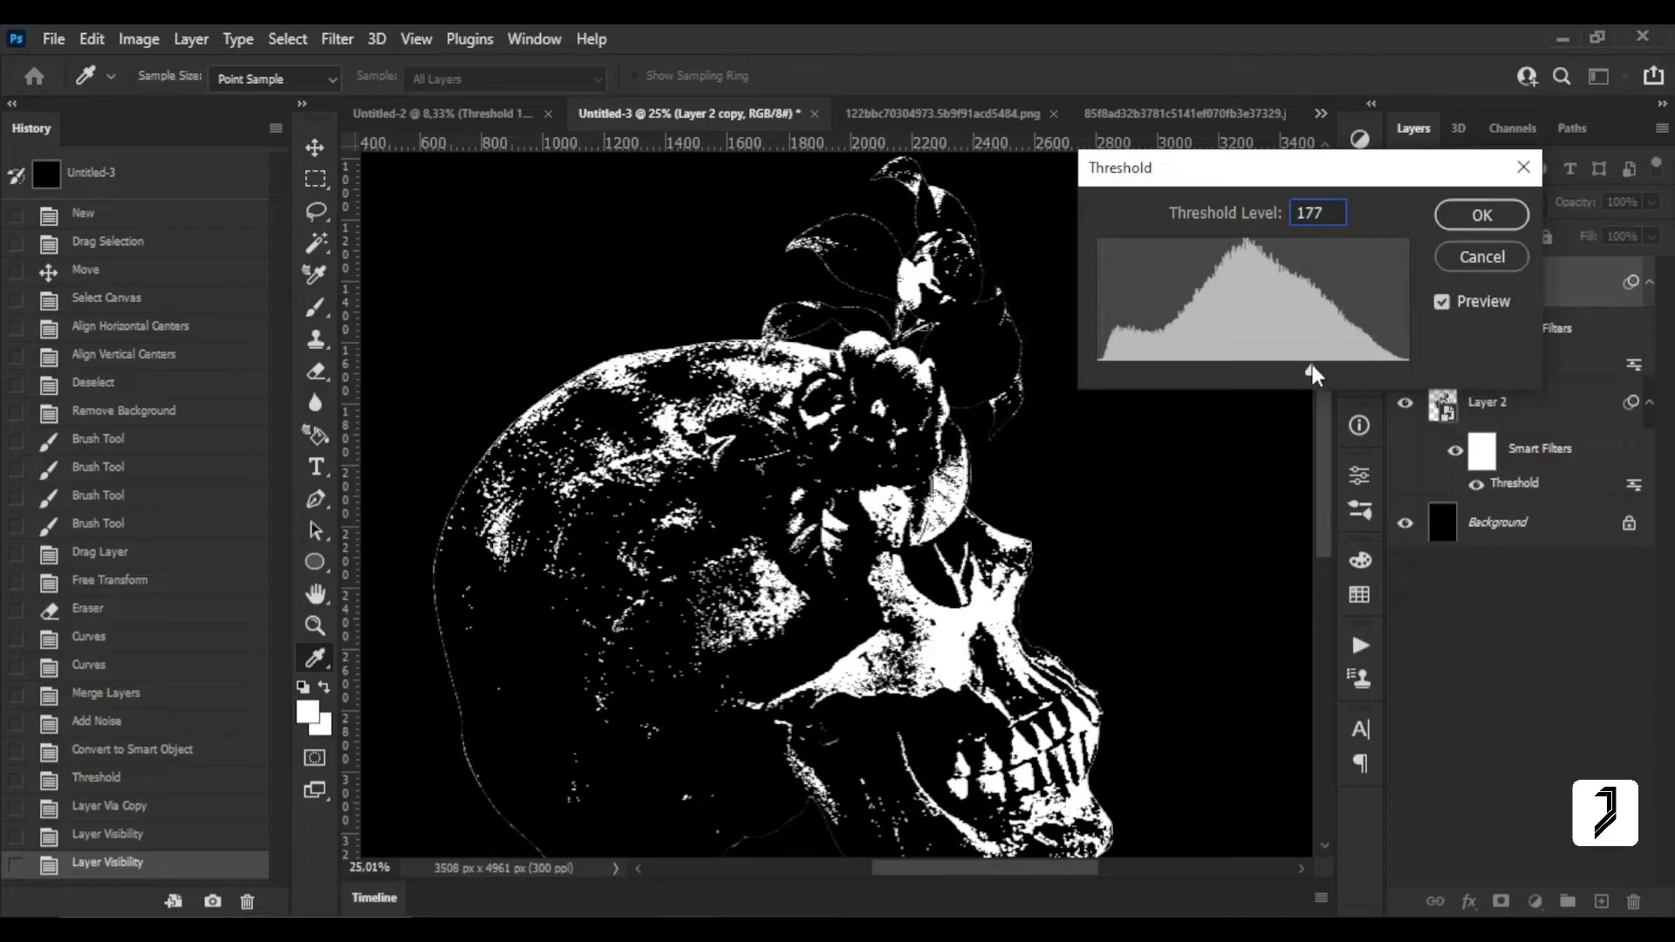
click(1482, 215)
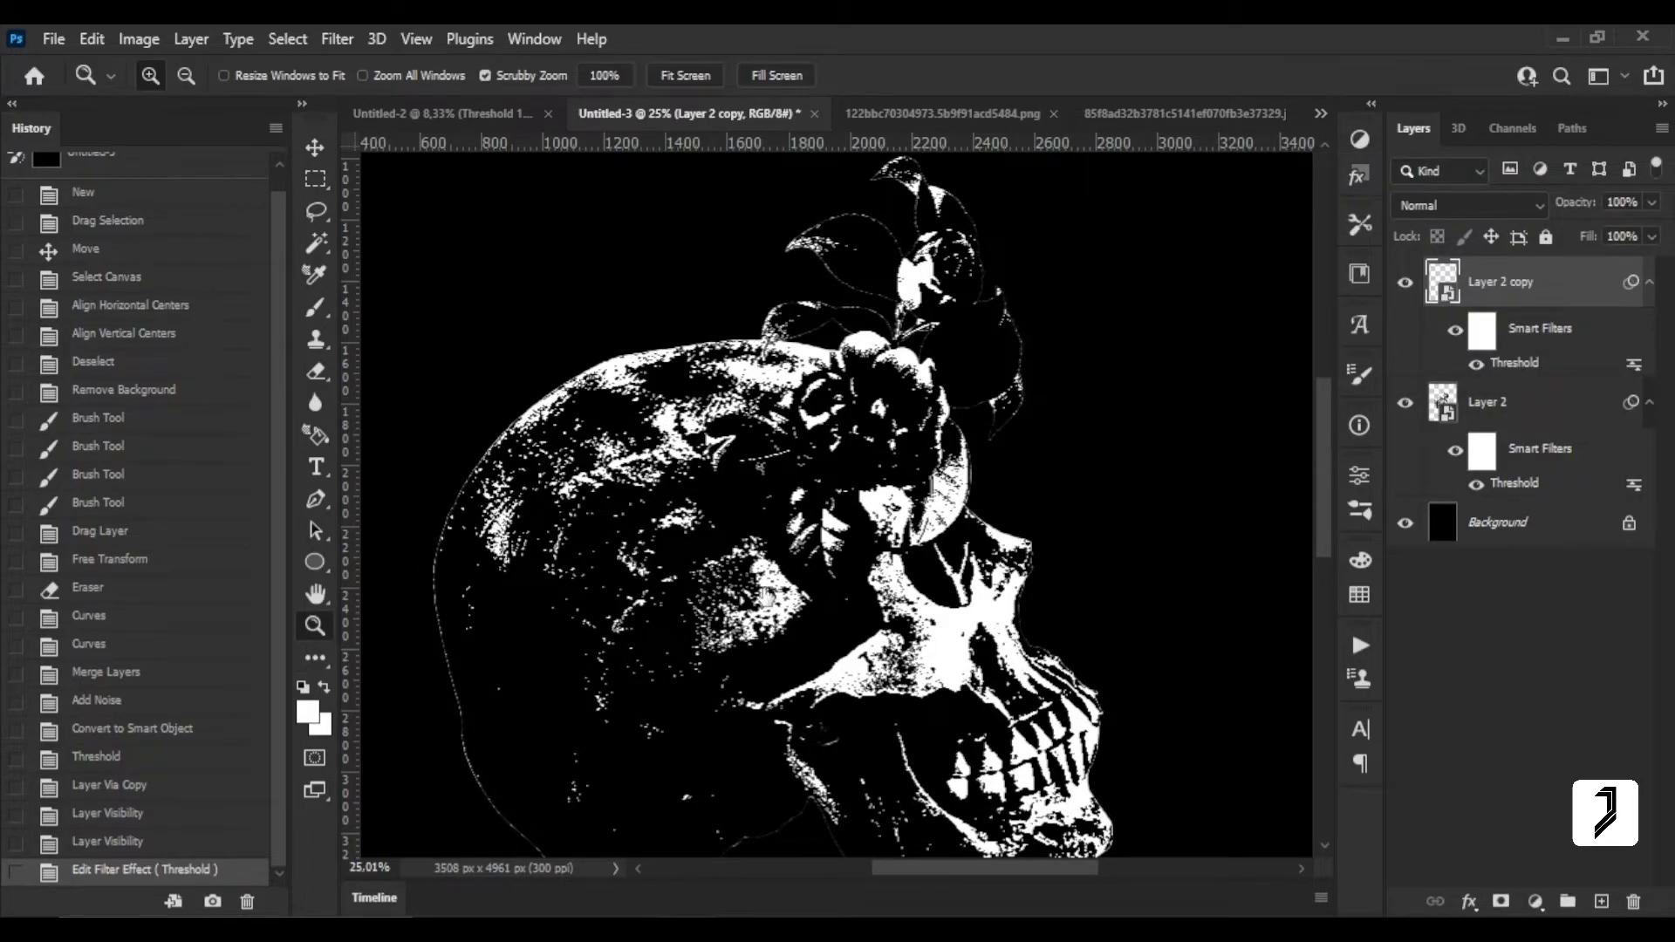
drag(634, 640, 960, 527)
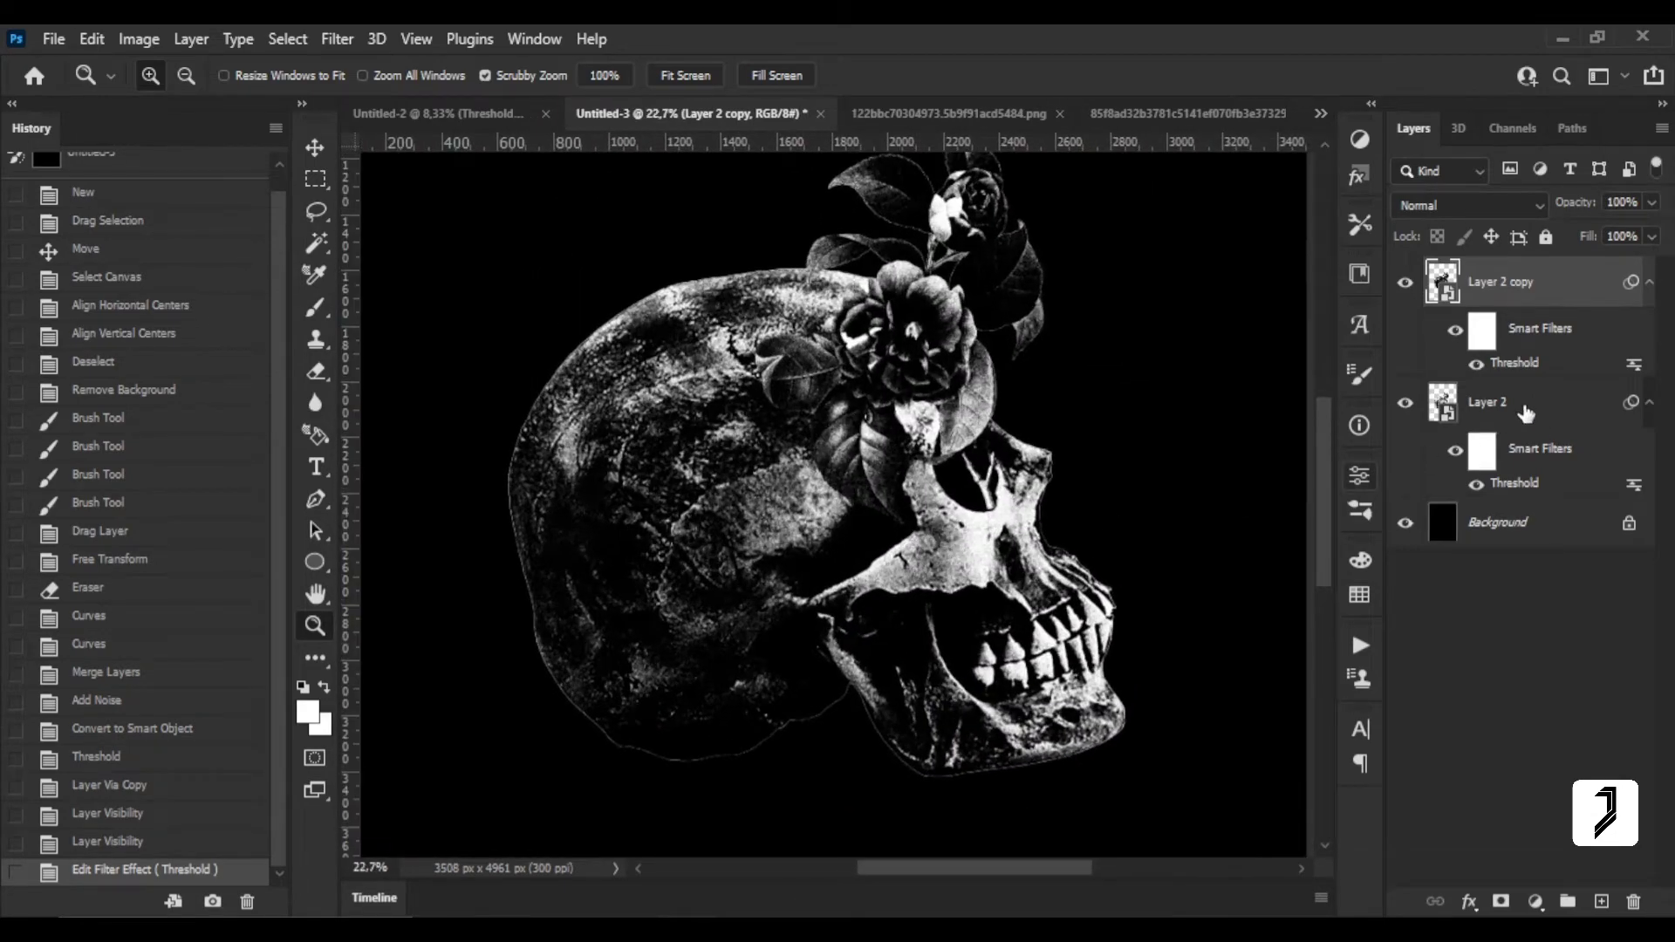
click(1525, 413)
Duplicate Layer 2 and rasterize Layer 2, Layer 2 copy and Layer 2 copy 2.
key(ctrl+j)
click(1497, 528)
right_click(1497, 528)
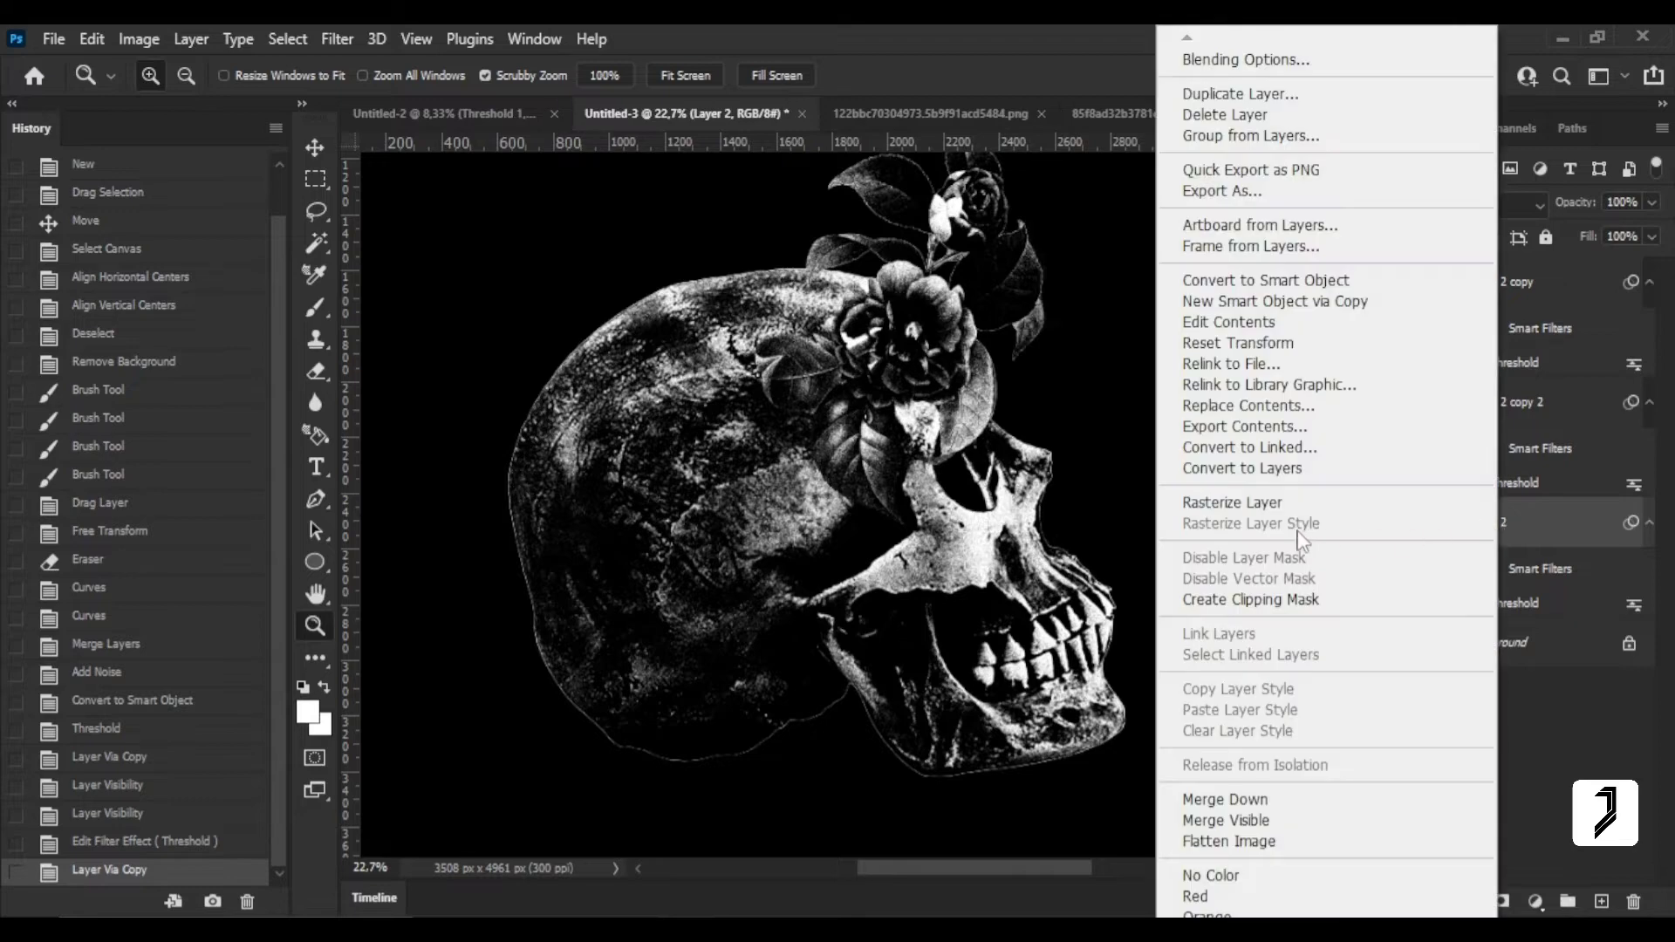
click(1283, 504)
click(1518, 406)
right_click(1518, 405)
click(1248, 504)
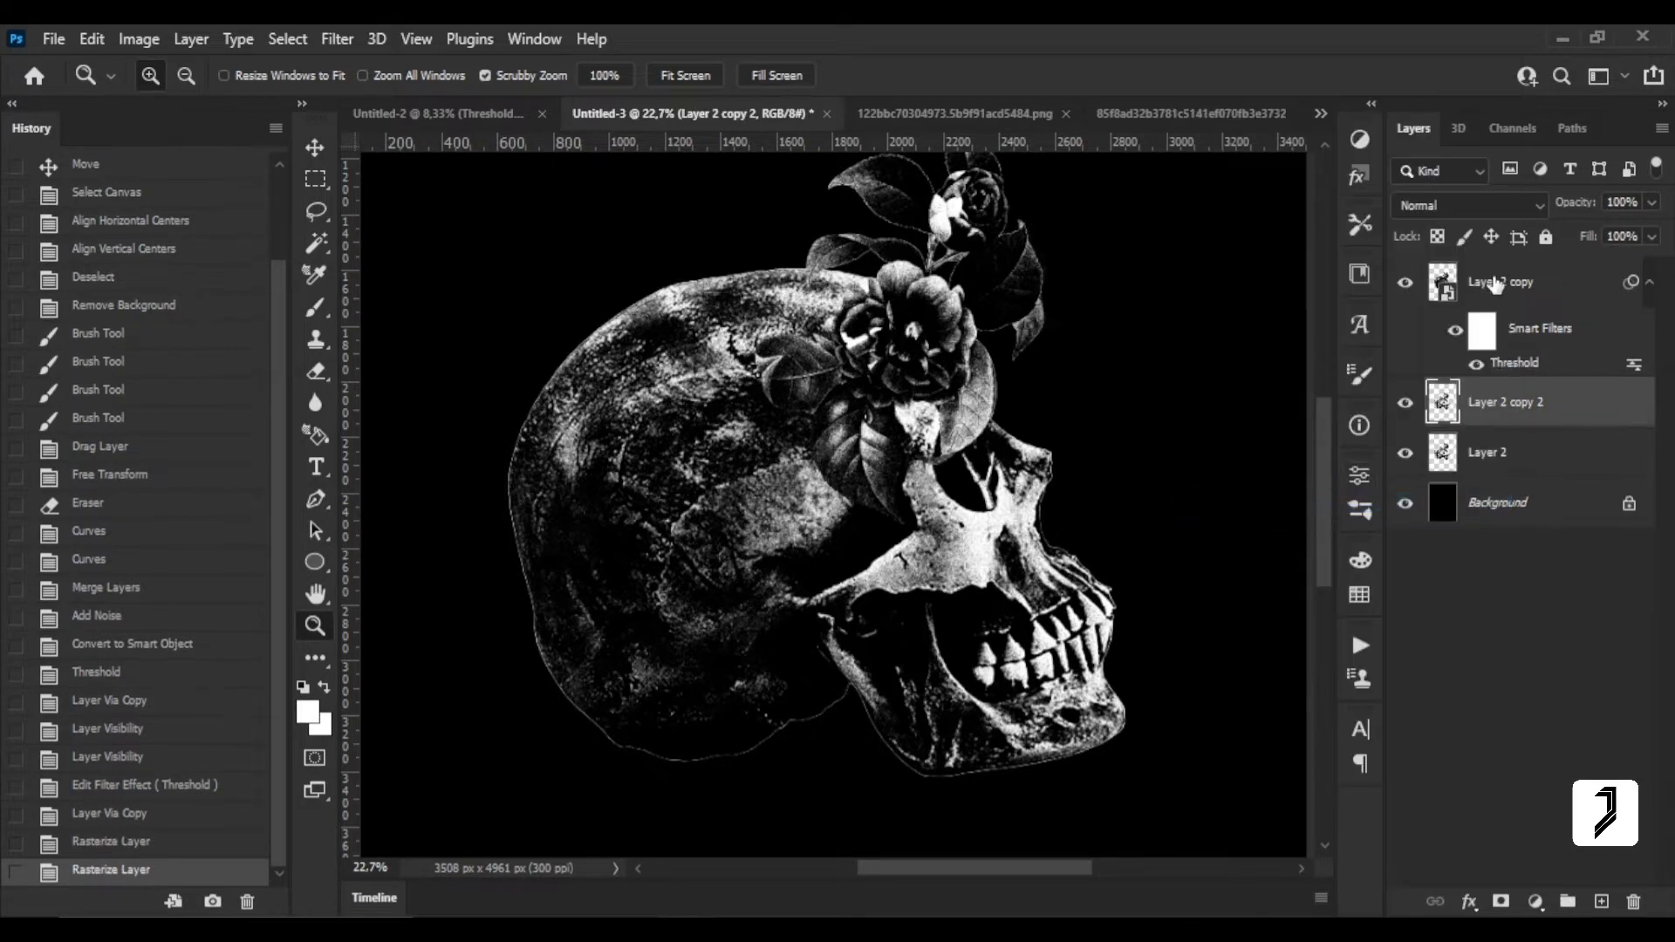
right_click(1495, 283)
click(1248, 503)
Hide Layer 2 and Layer 2 copy 2, and select the black areas with Color Range.
click(1406, 333)
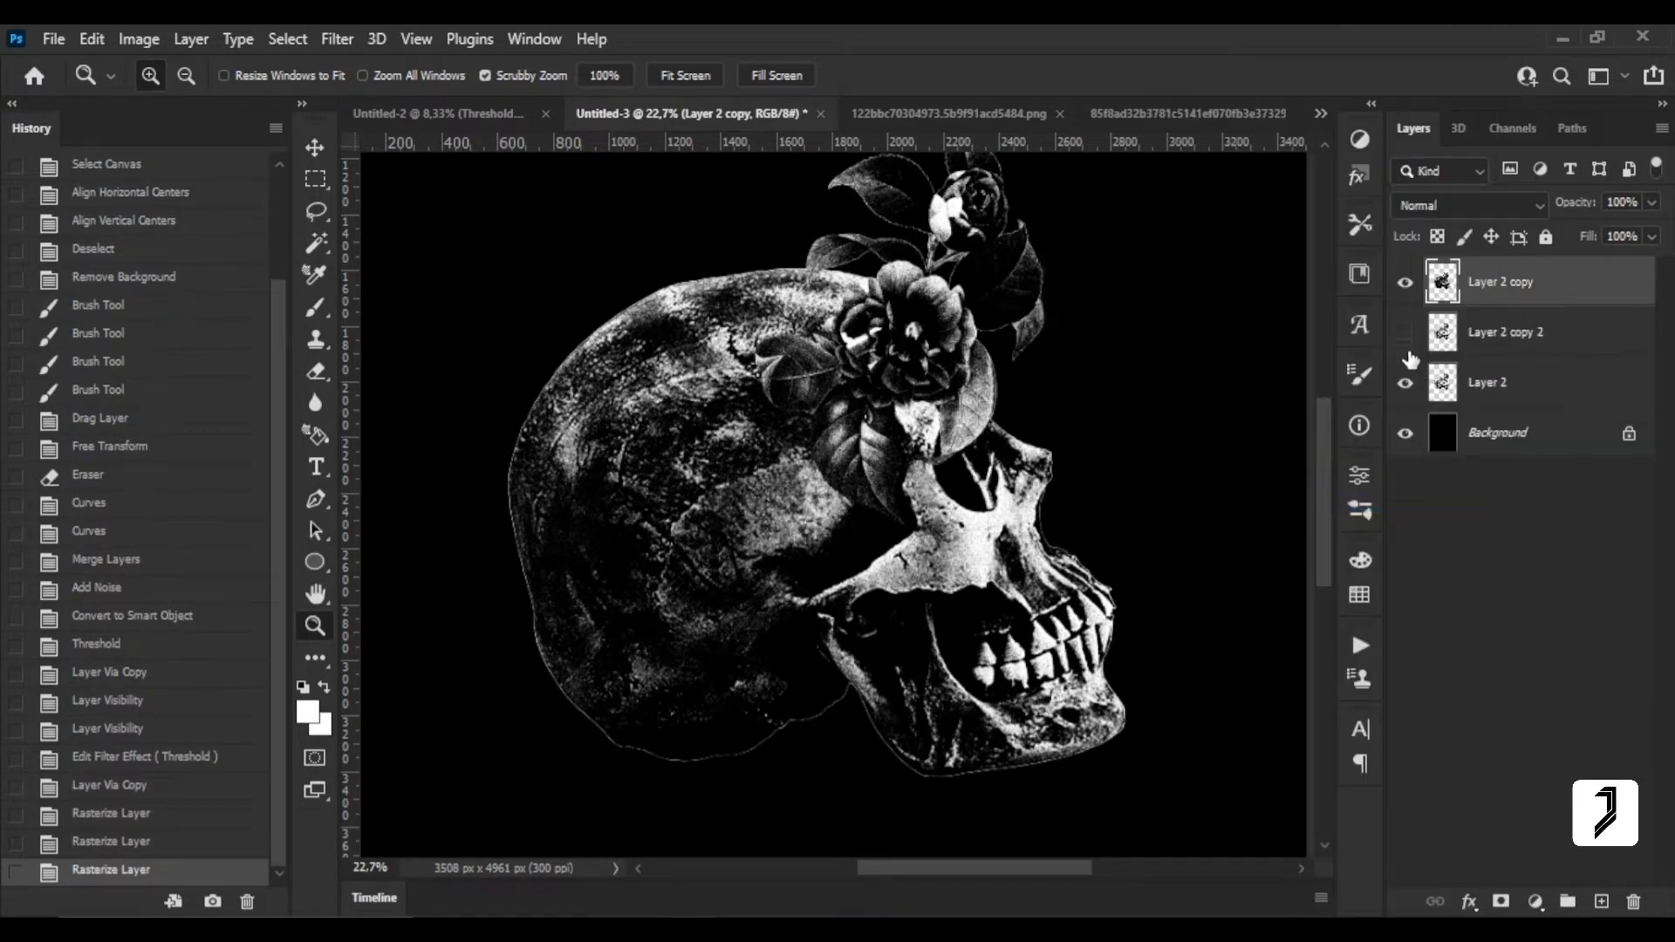
click(1406, 382)
drag(868, 347, 903, 349)
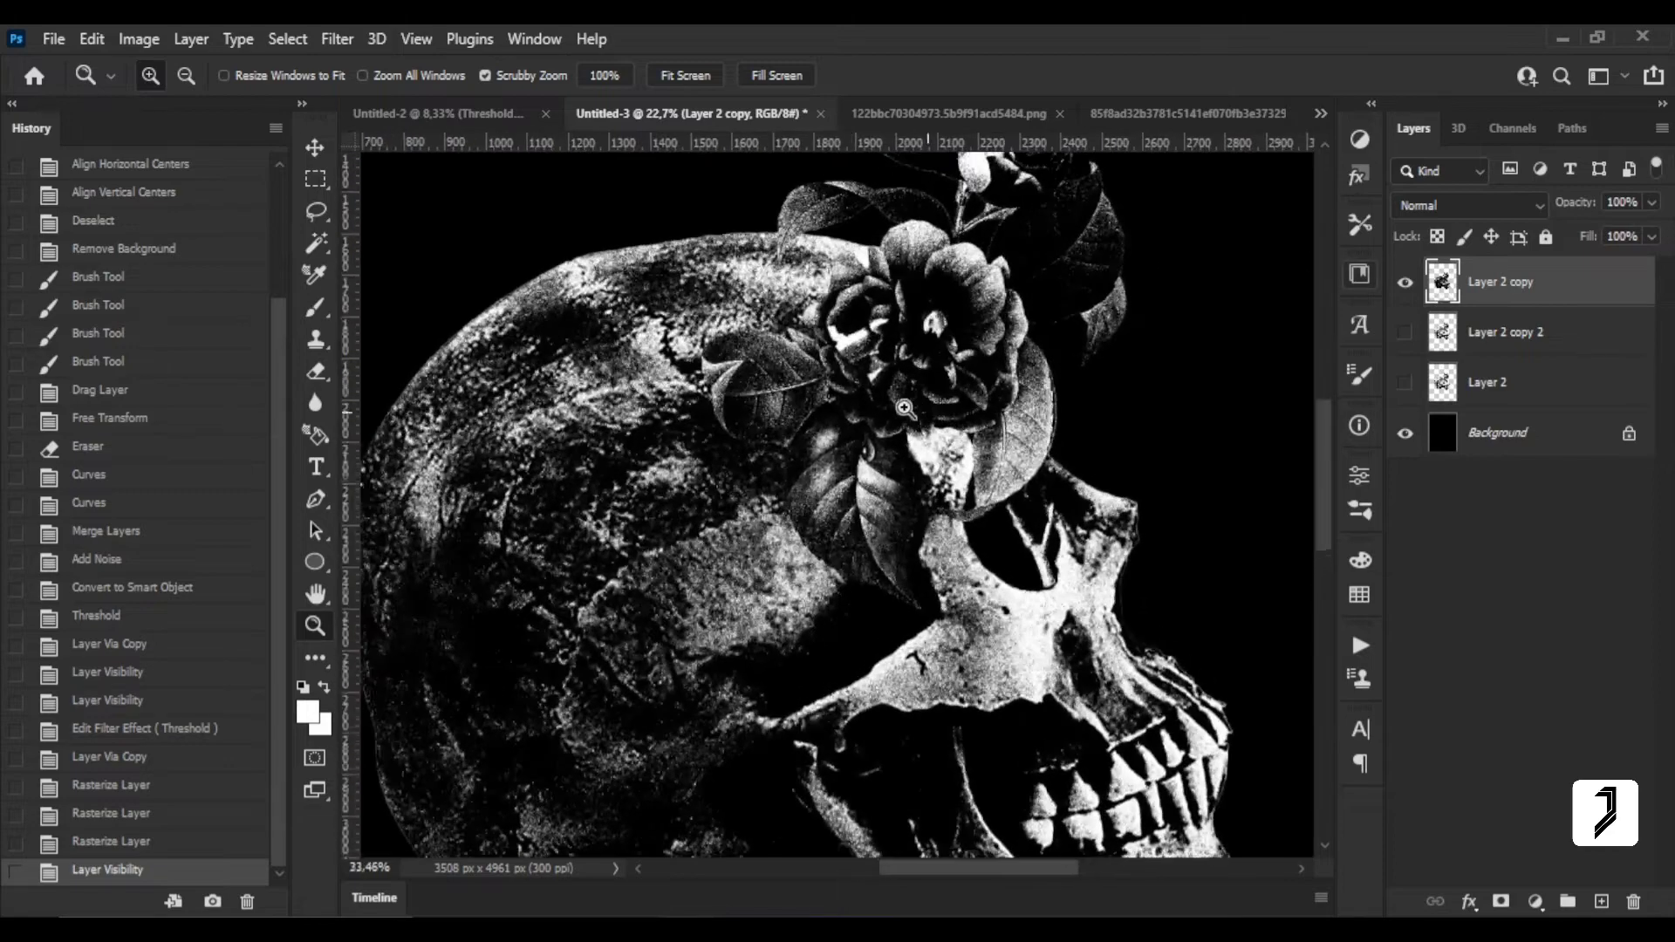
click(288, 39)
click(331, 278)
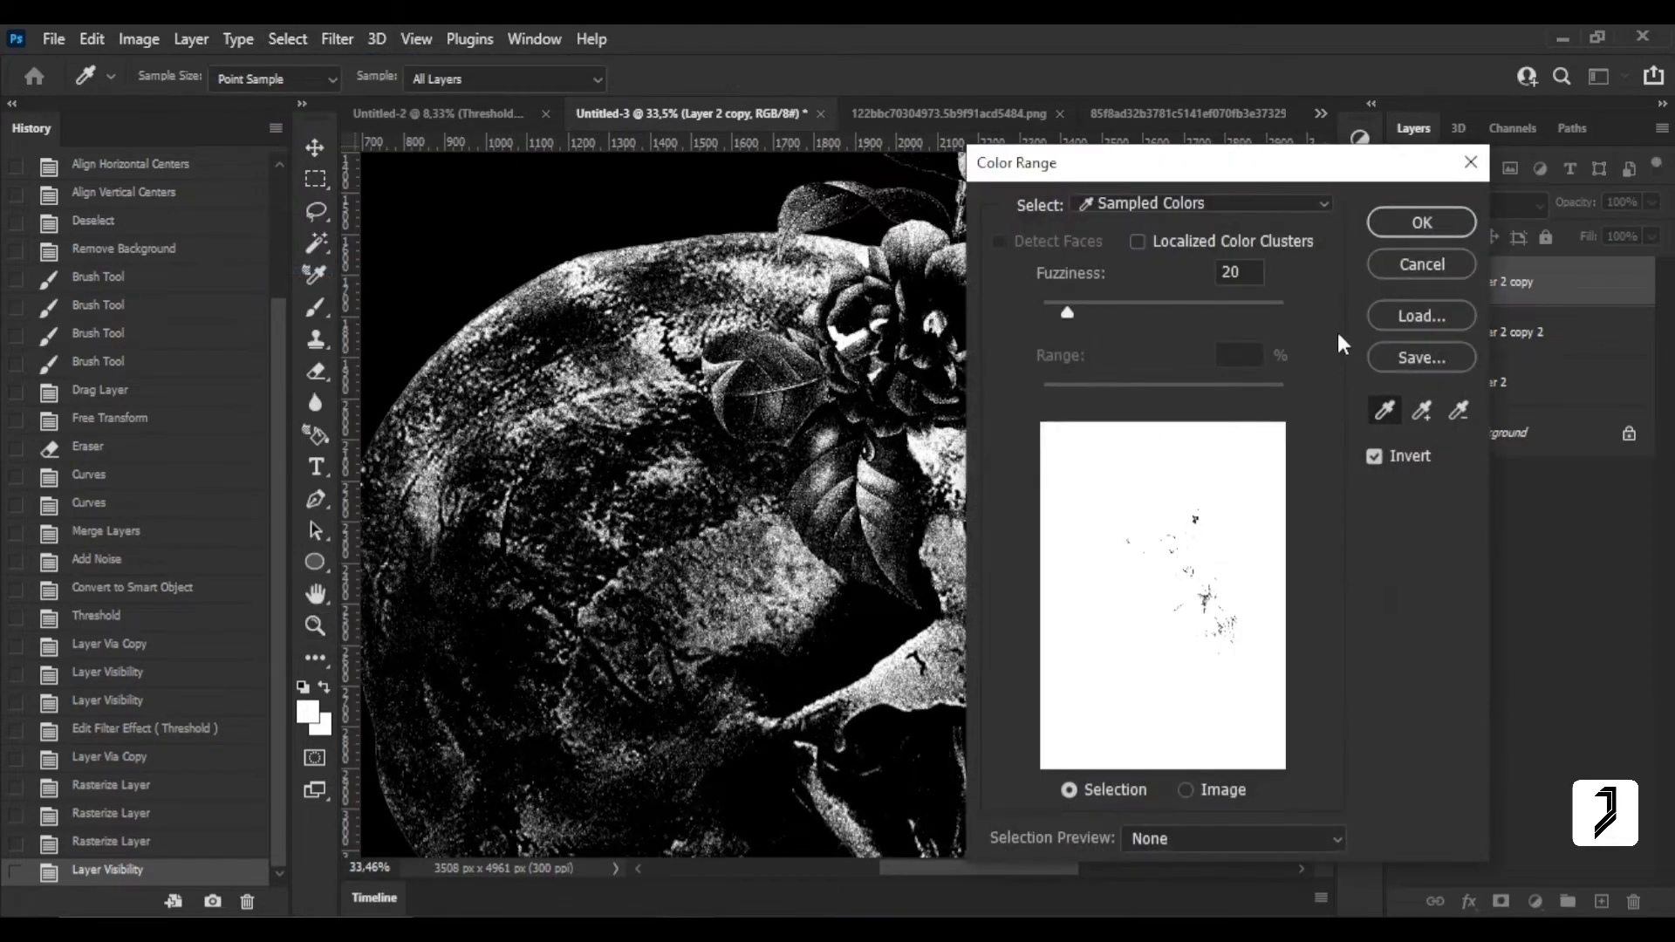
key(Return)
Add an inverted layer mask to Layer 2 copy and apply it, leaving only white.
click(1501, 901)
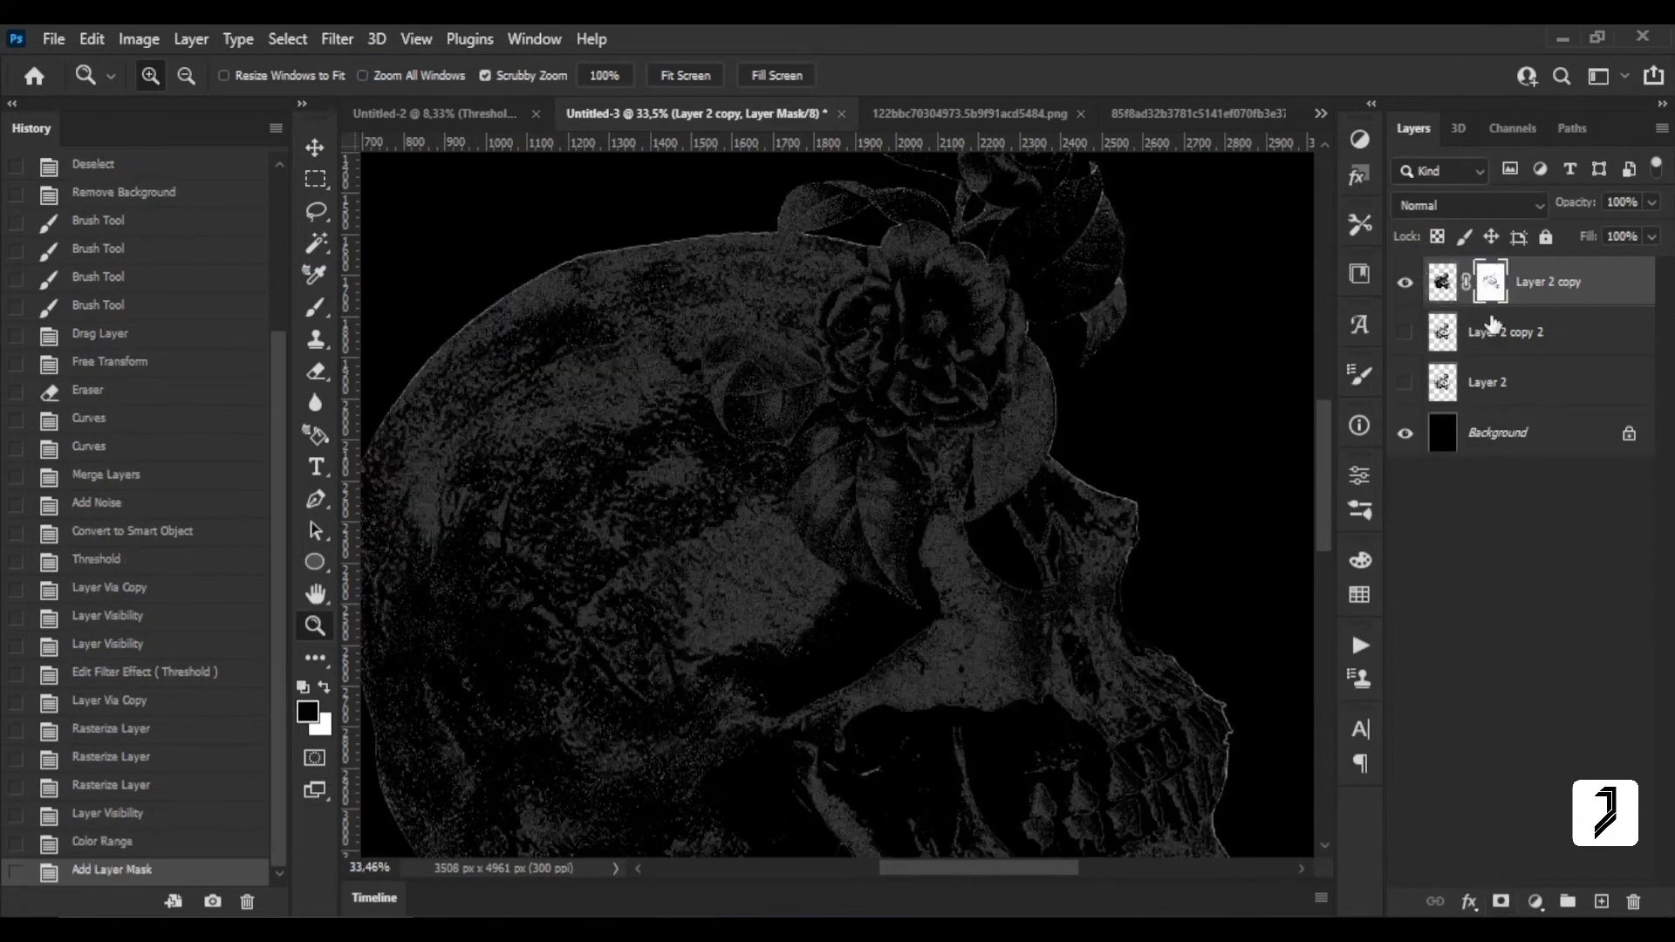
right_click(1492, 279)
key(Escape)
key(ctrl+i)
right_click(1490, 280)
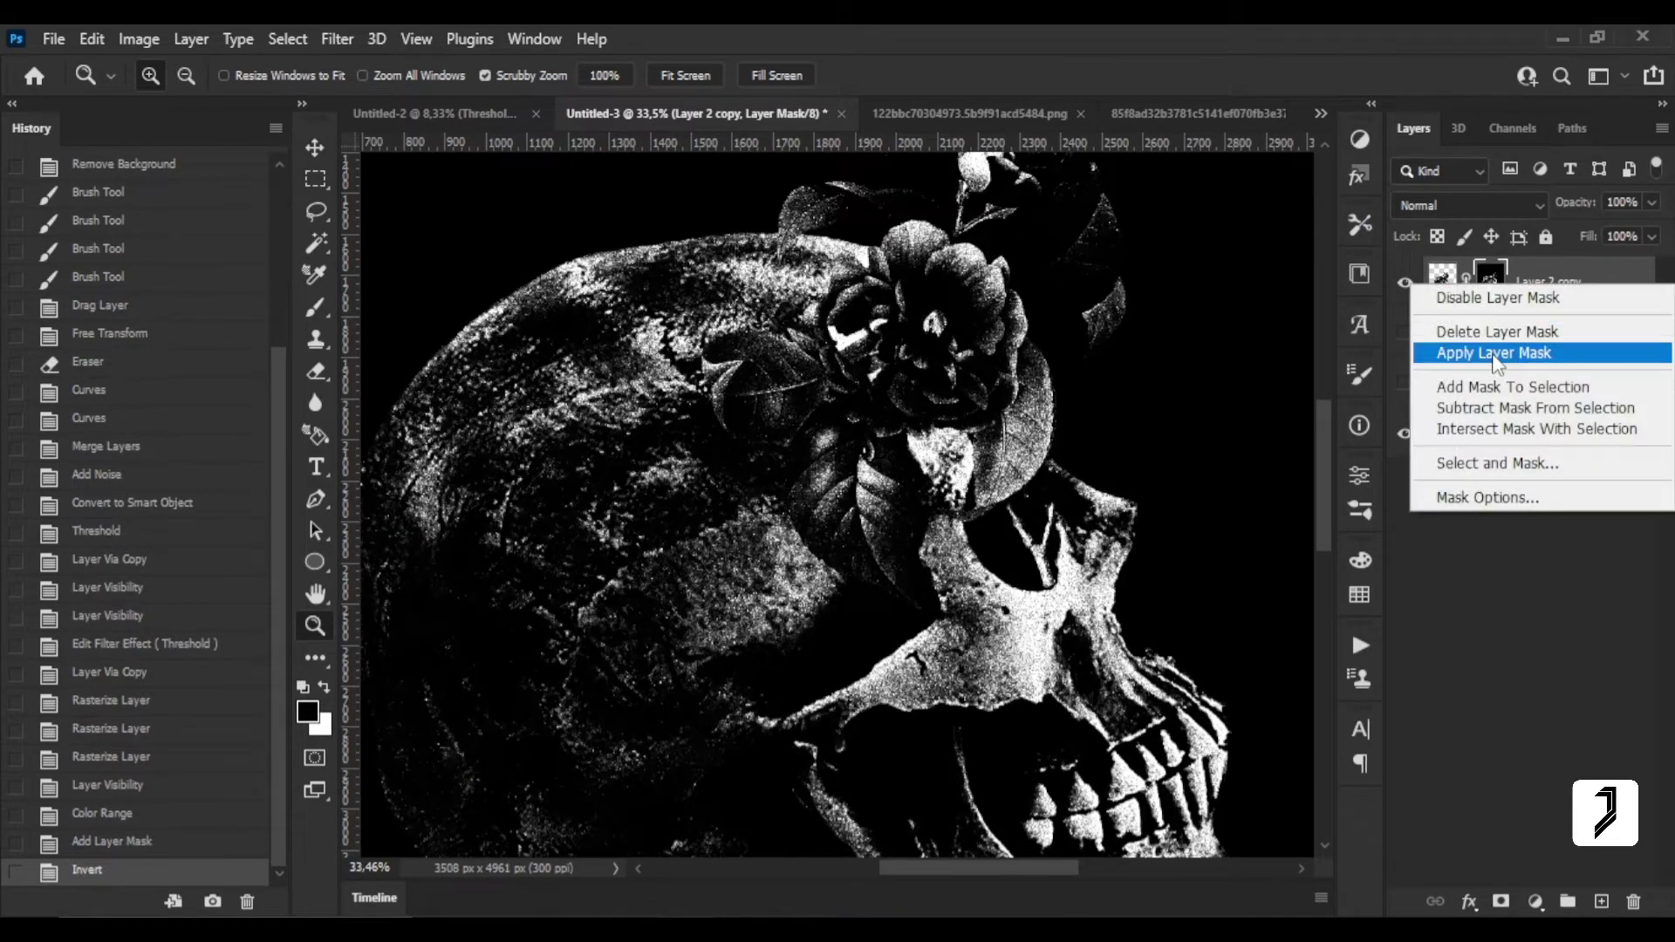
click(1497, 354)
drag(1012, 490, 925, 490)
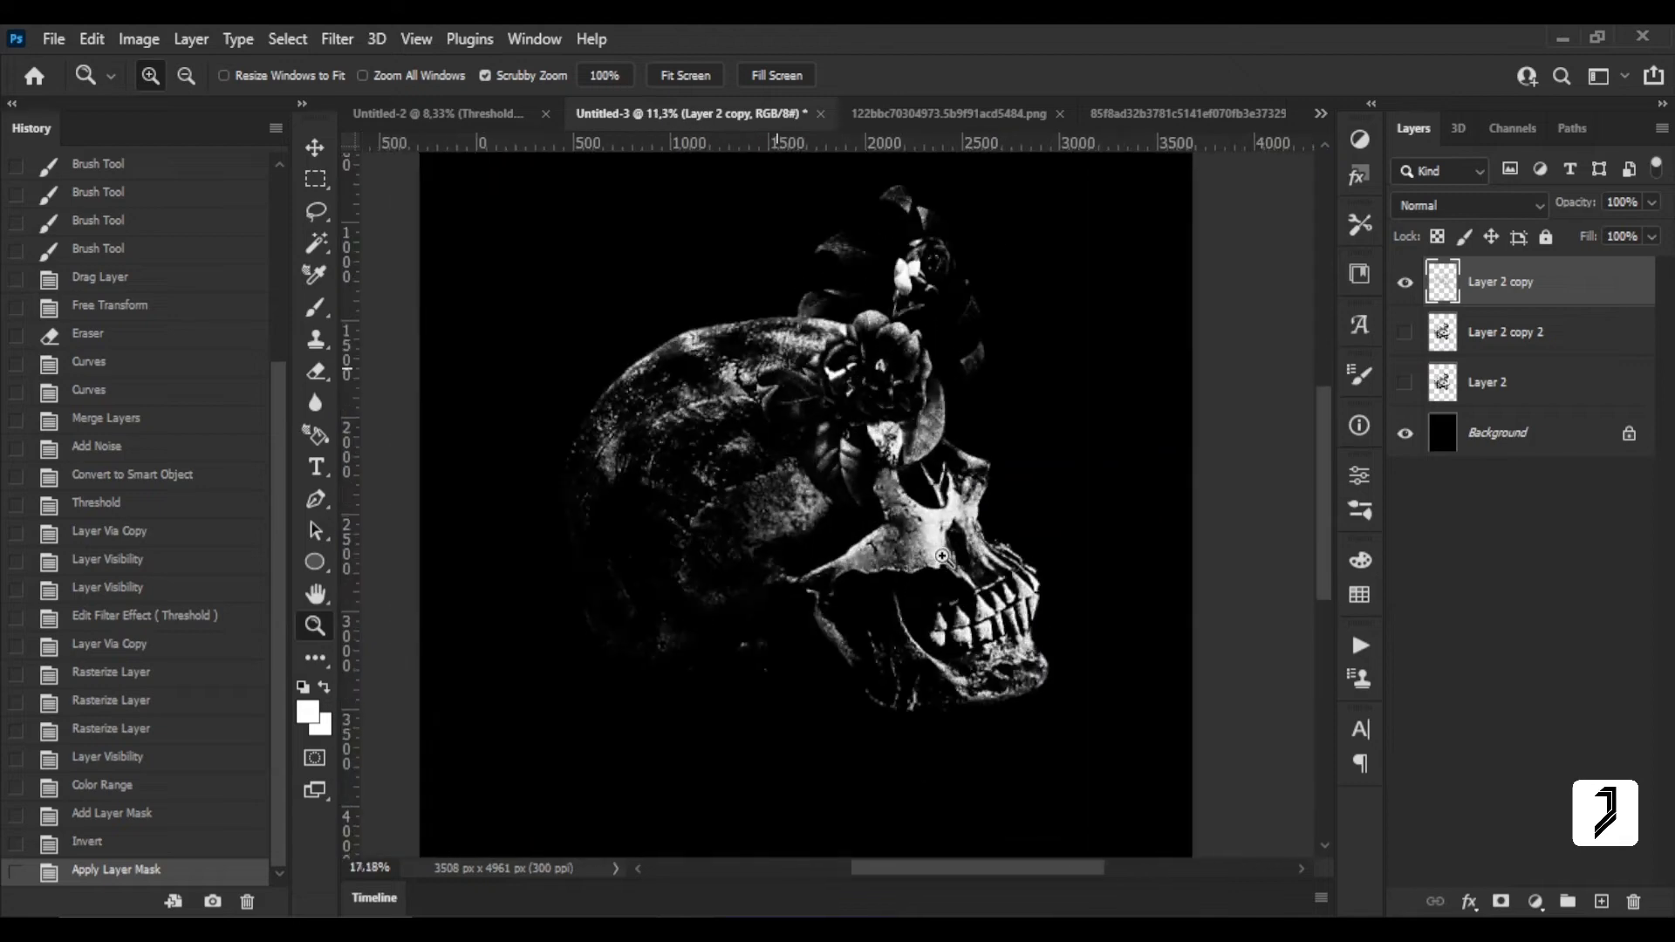
Strip the black from Layer 2 copy 2 with a Color Range mask, inverted and applied.
click(1405, 282)
click(1405, 332)
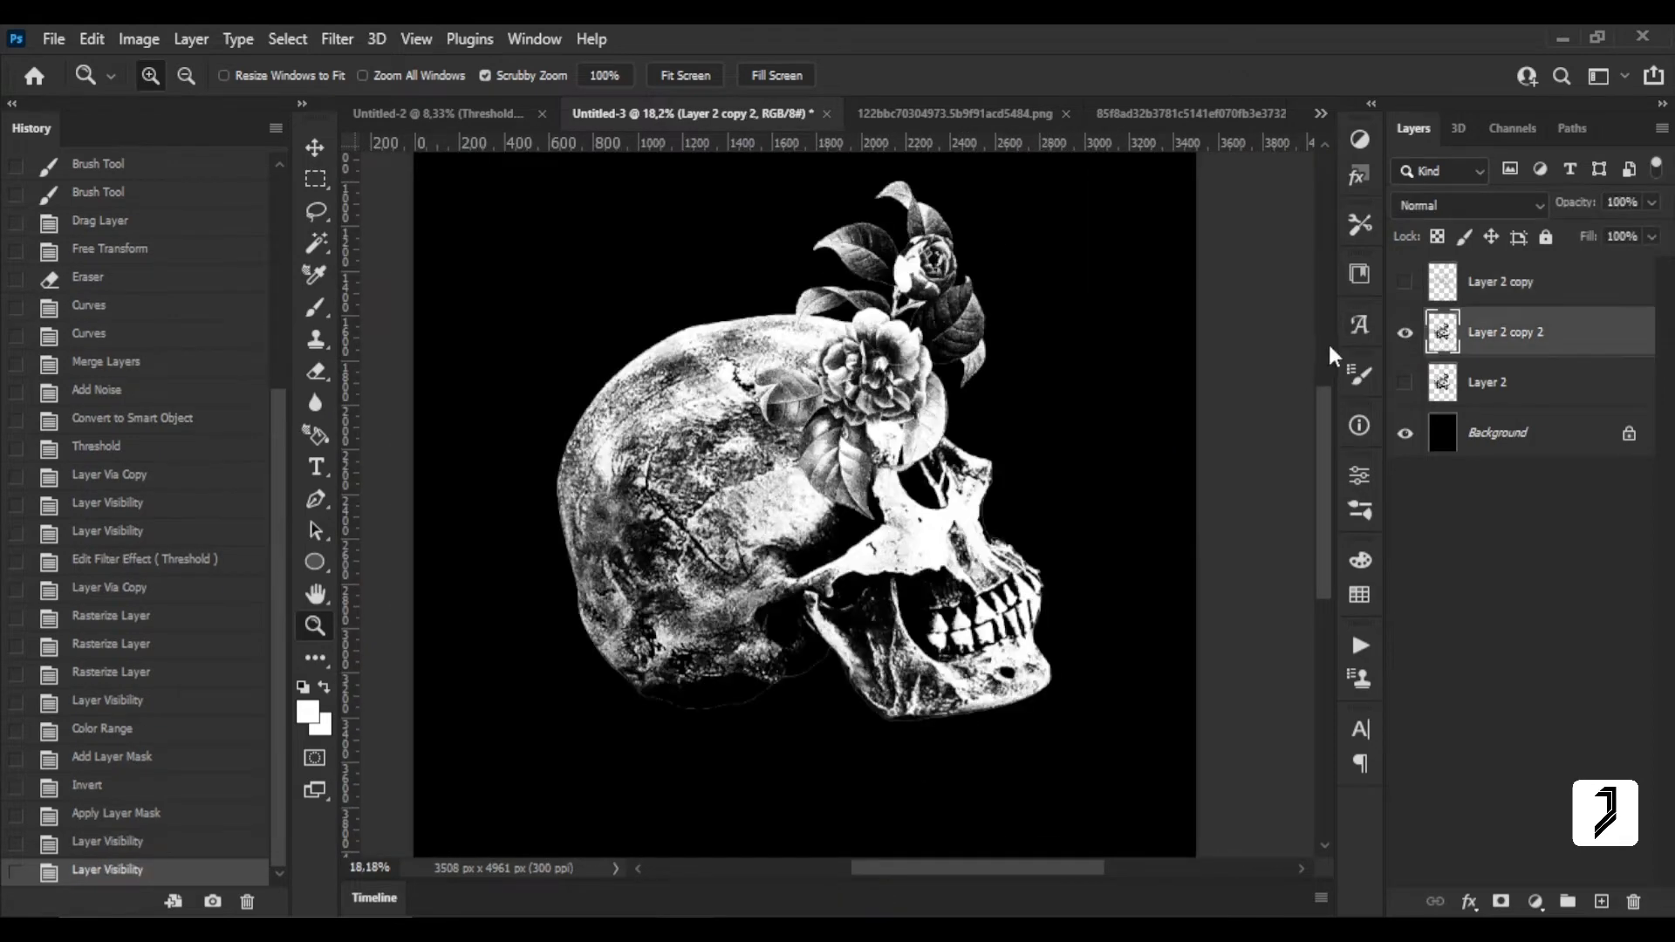
click(288, 40)
click(337, 273)
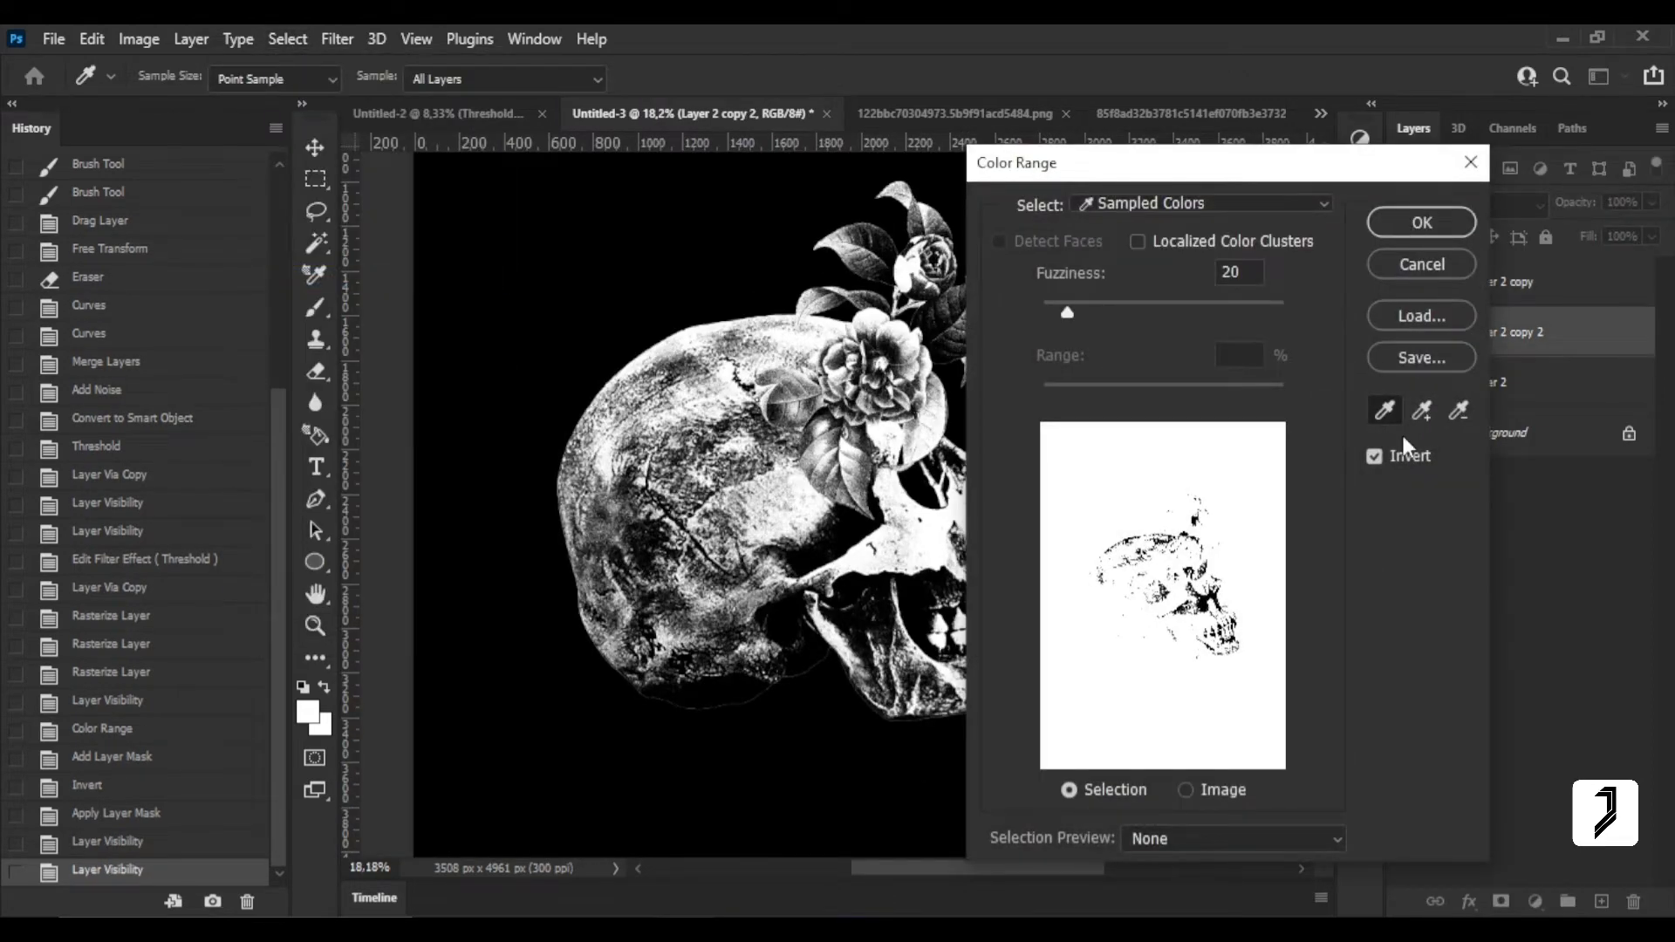
click(1422, 222)
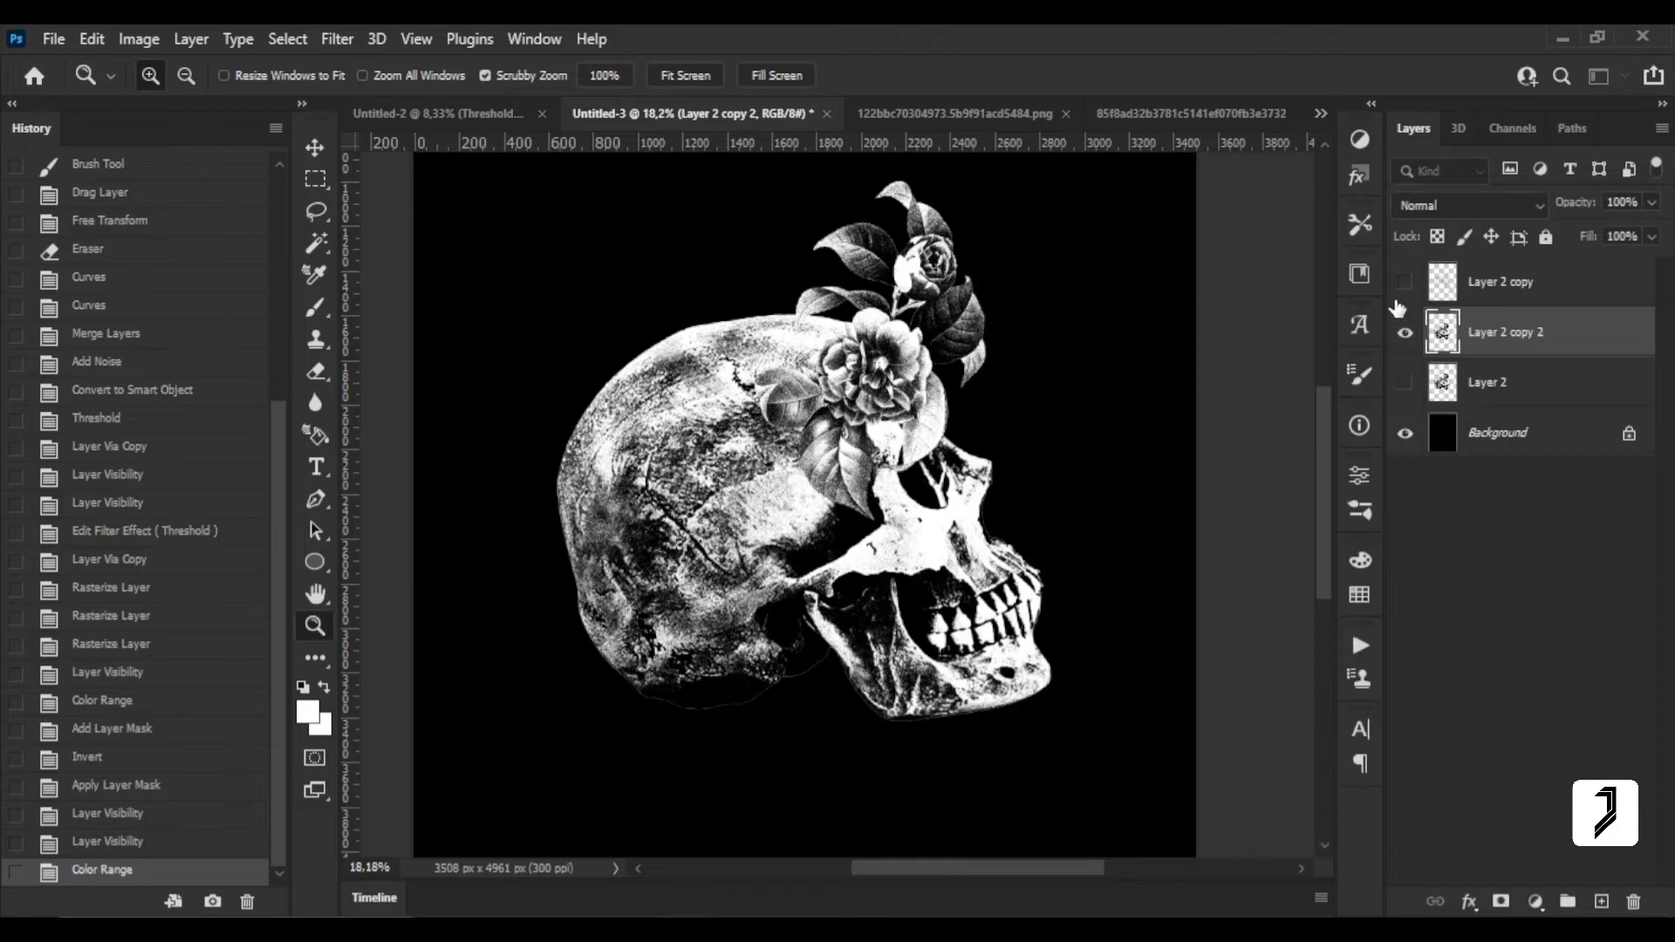
click(1500, 902)
key(ctrl+i)
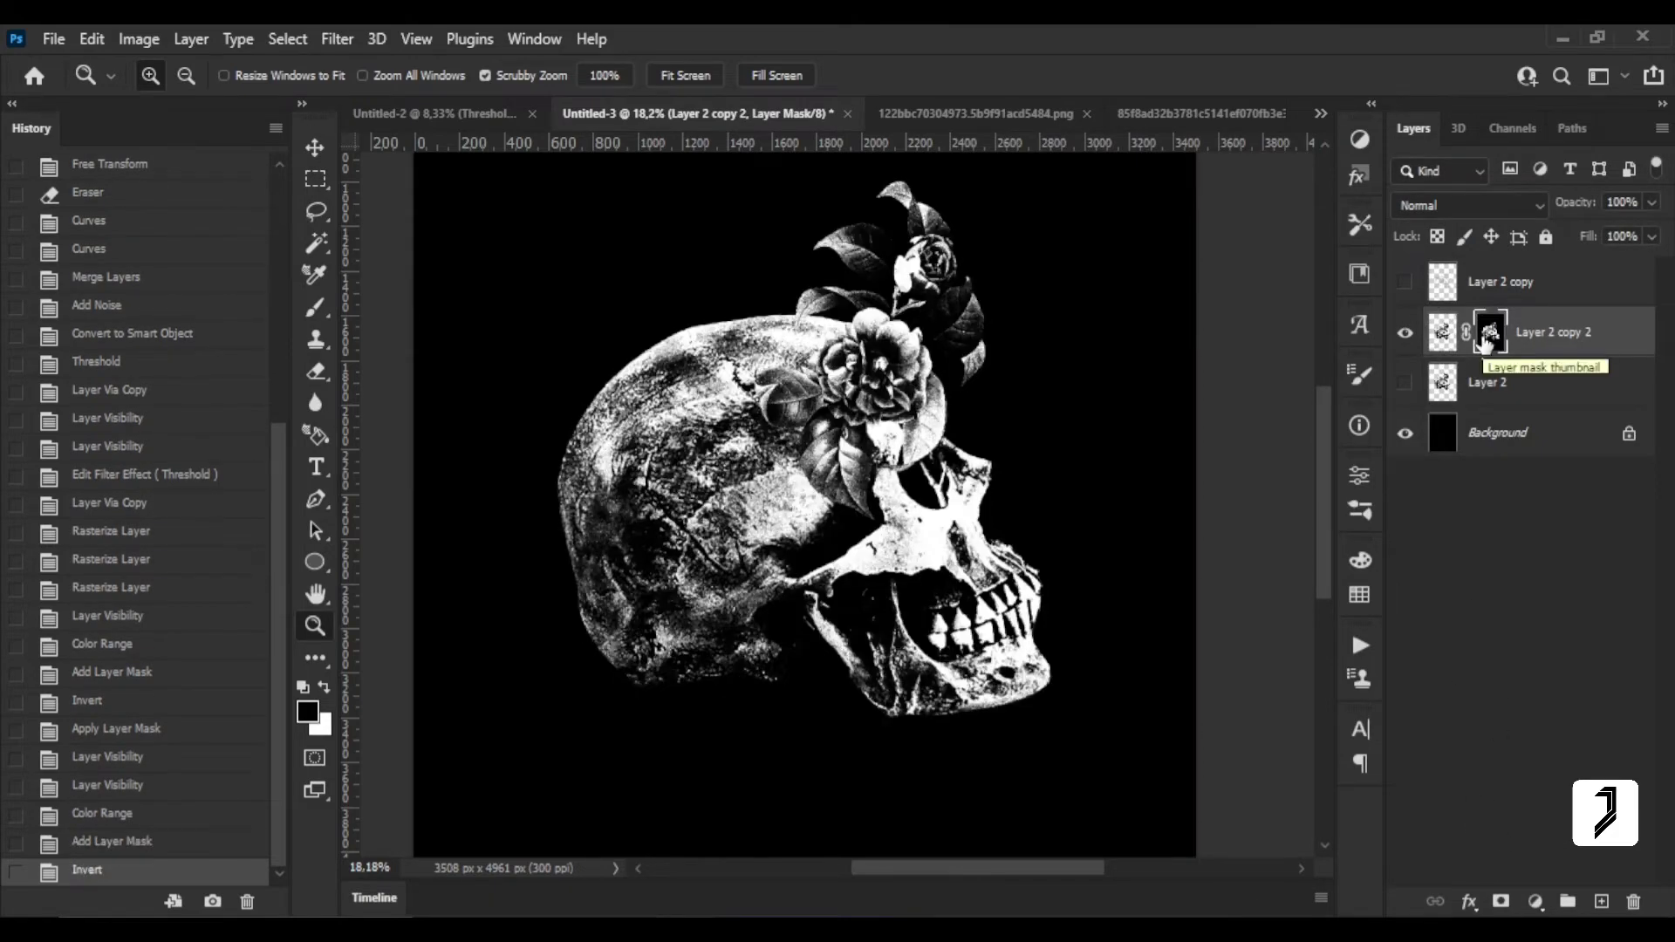
right_click(1490, 336)
click(1492, 404)
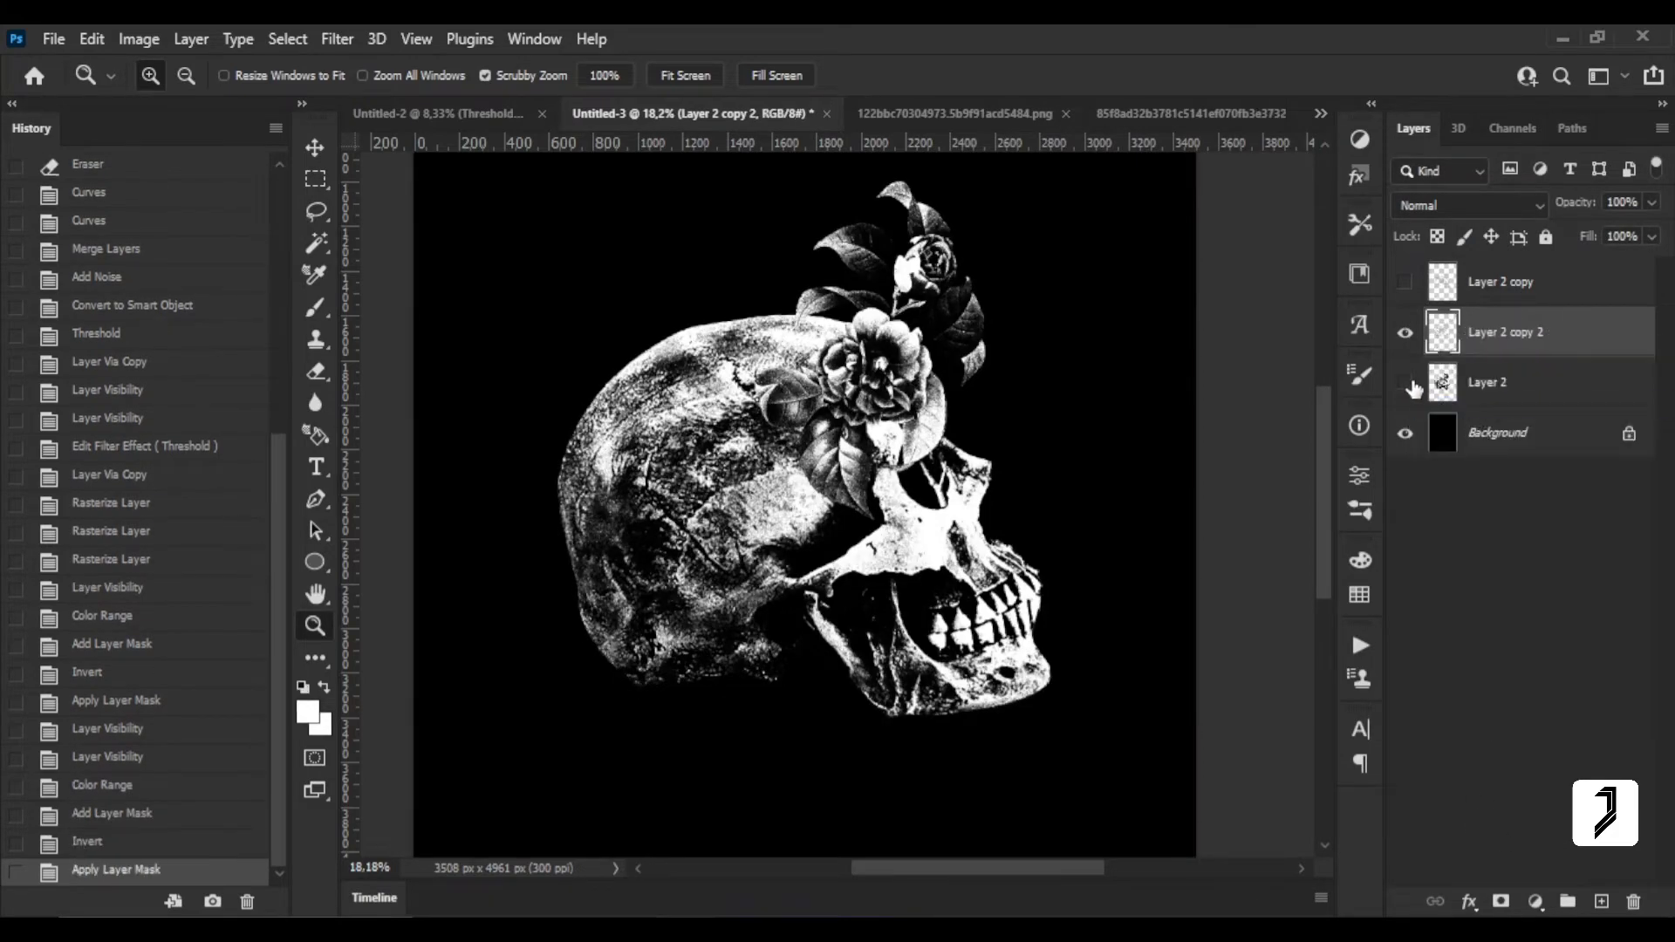
Turn Layer 2 solid black with Hue/Saturation Lightness at -100.
click(1405, 332)
click(1406, 382)
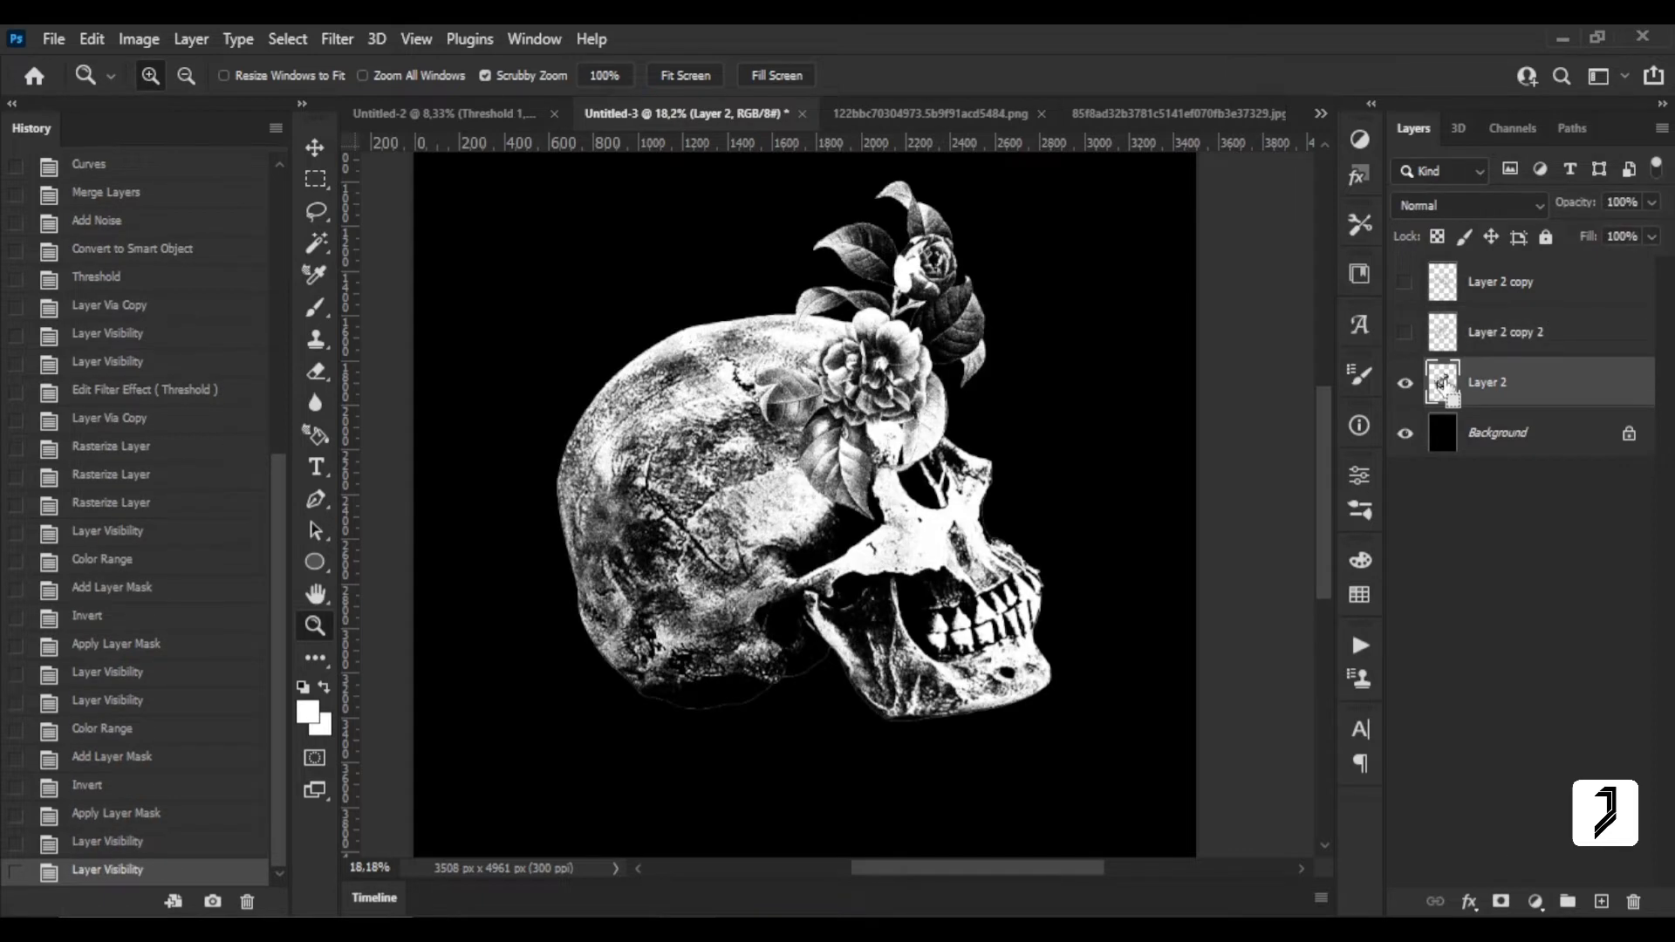
key(ctrl+u)
drag(1291, 488, 1134, 490)
click(1562, 237)
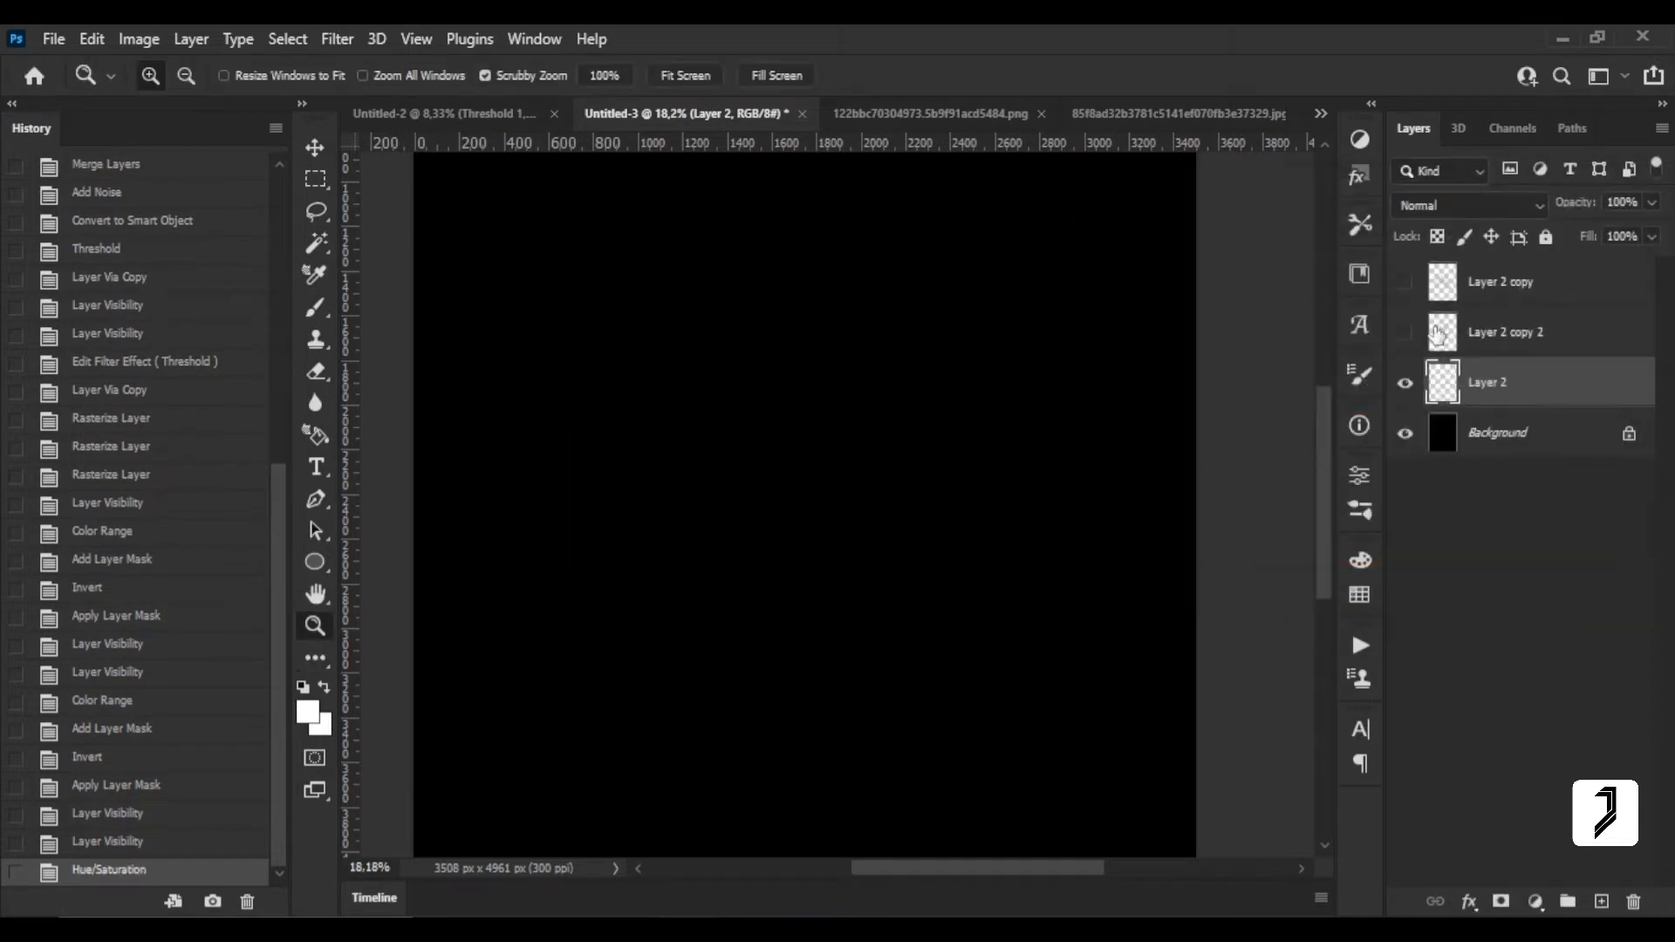
Show all three skull layers again and start a layer style on Layer 2 copy 2.
click(1405, 332)
click(1405, 282)
click(1442, 333)
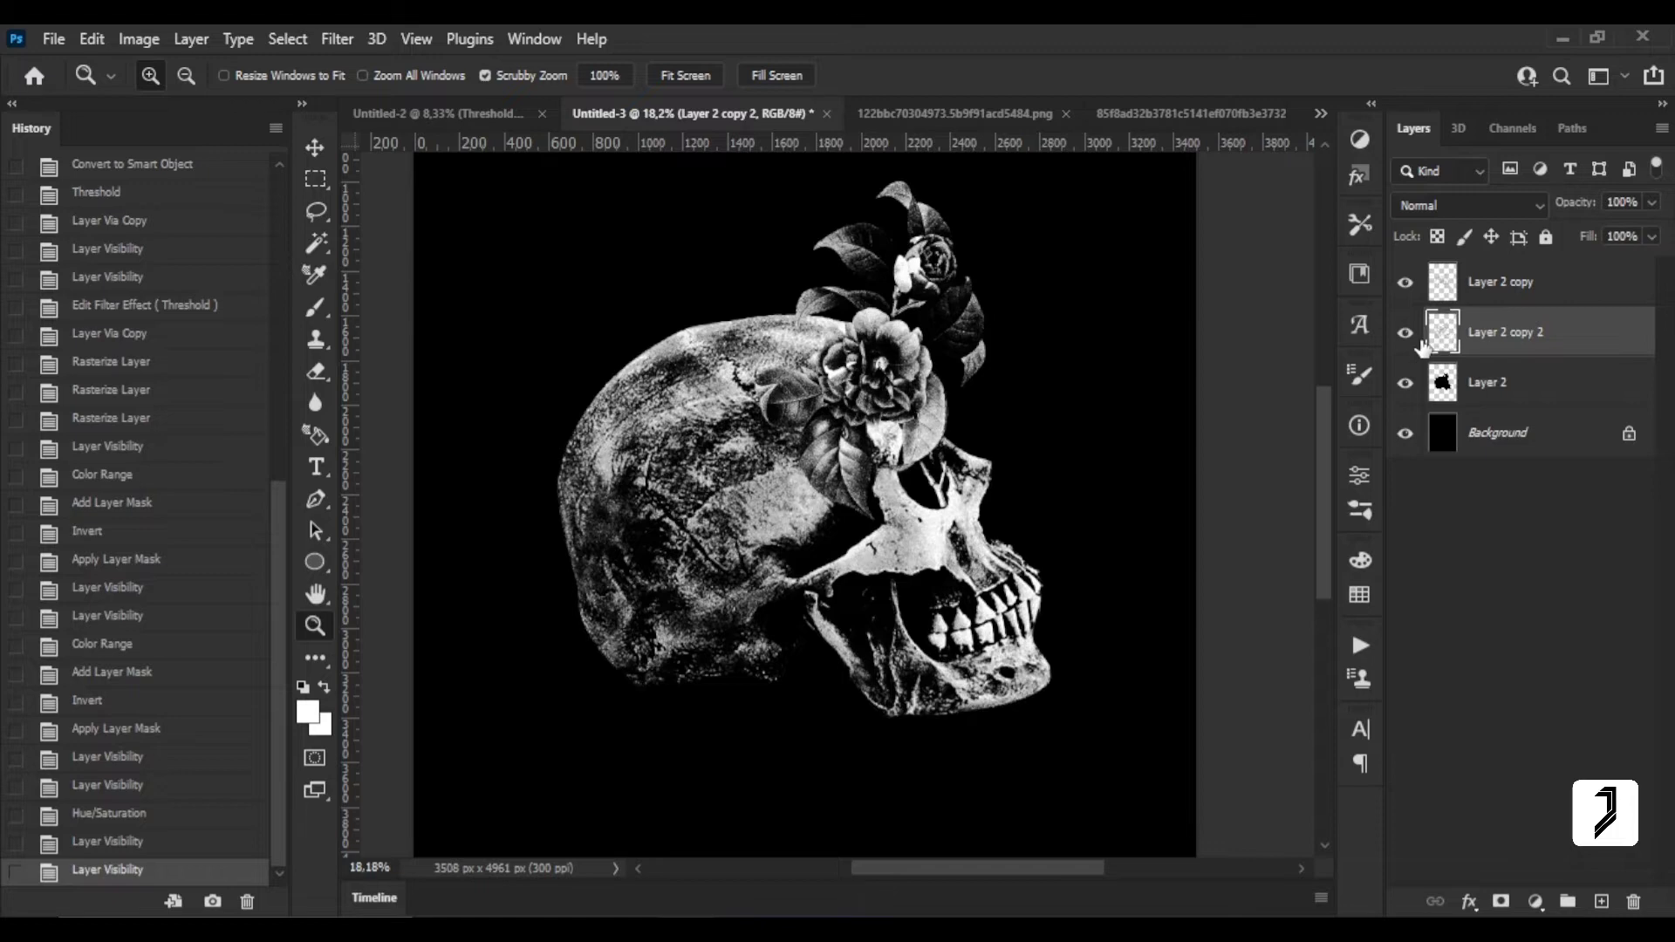
double_click(1422, 347)
Give Layer 2 copy 2 a muted dark blue Color Overlay.
drag(977, 200, 1263, 128)
click(1100, 454)
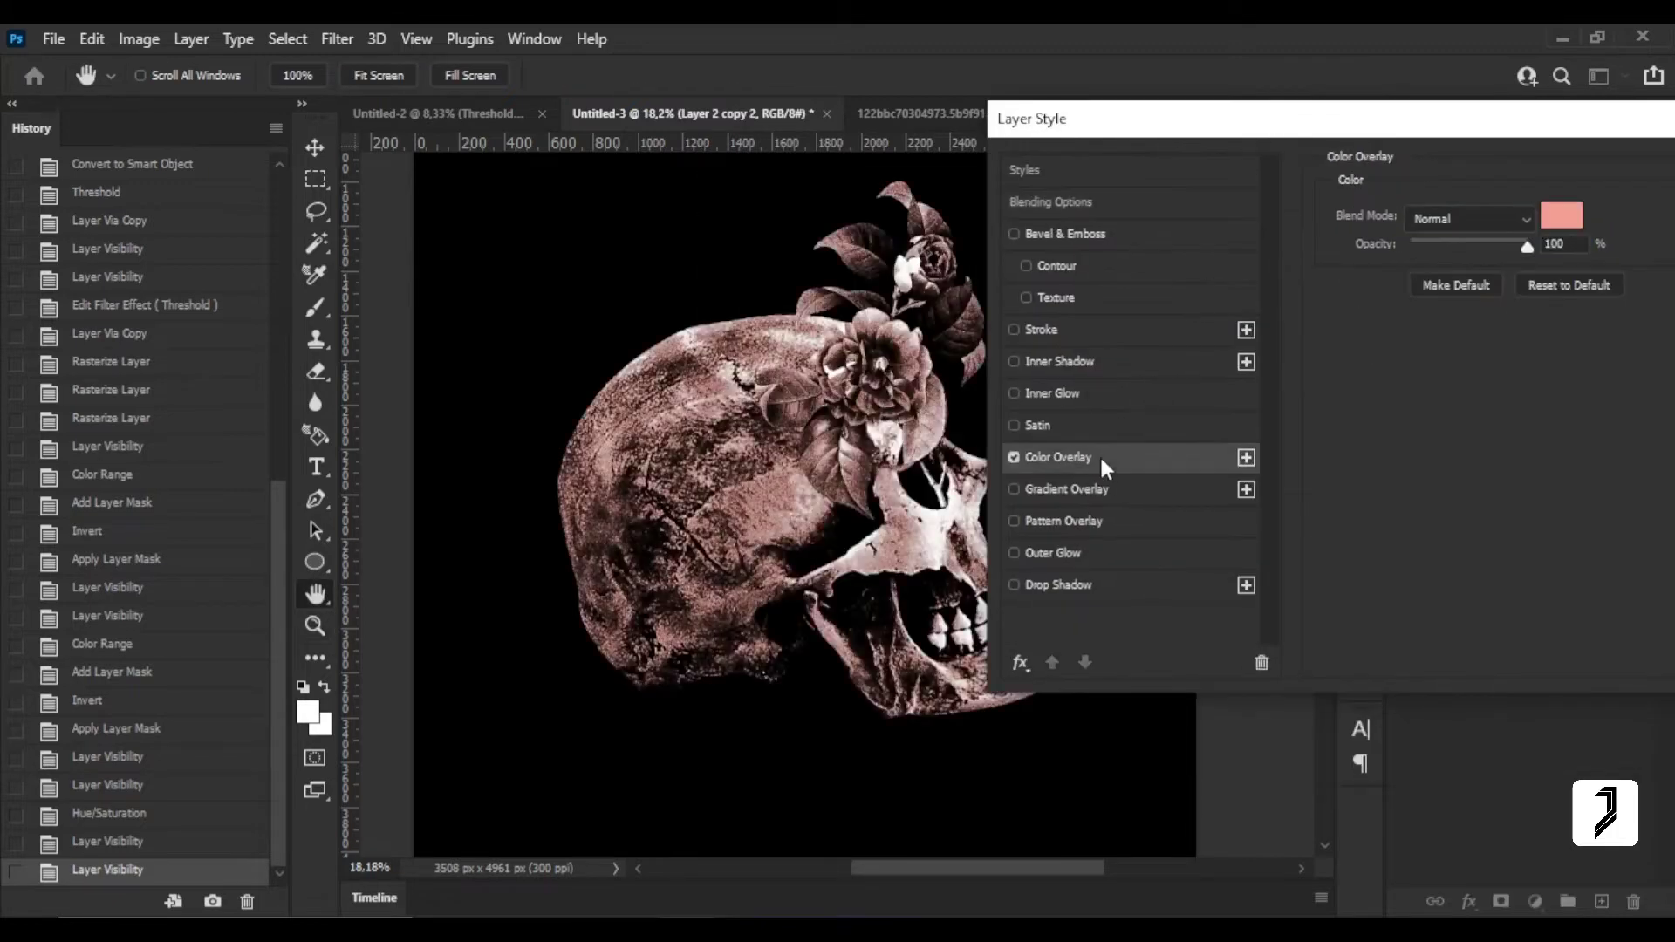
click(1560, 225)
drag(1367, 627, 1367, 585)
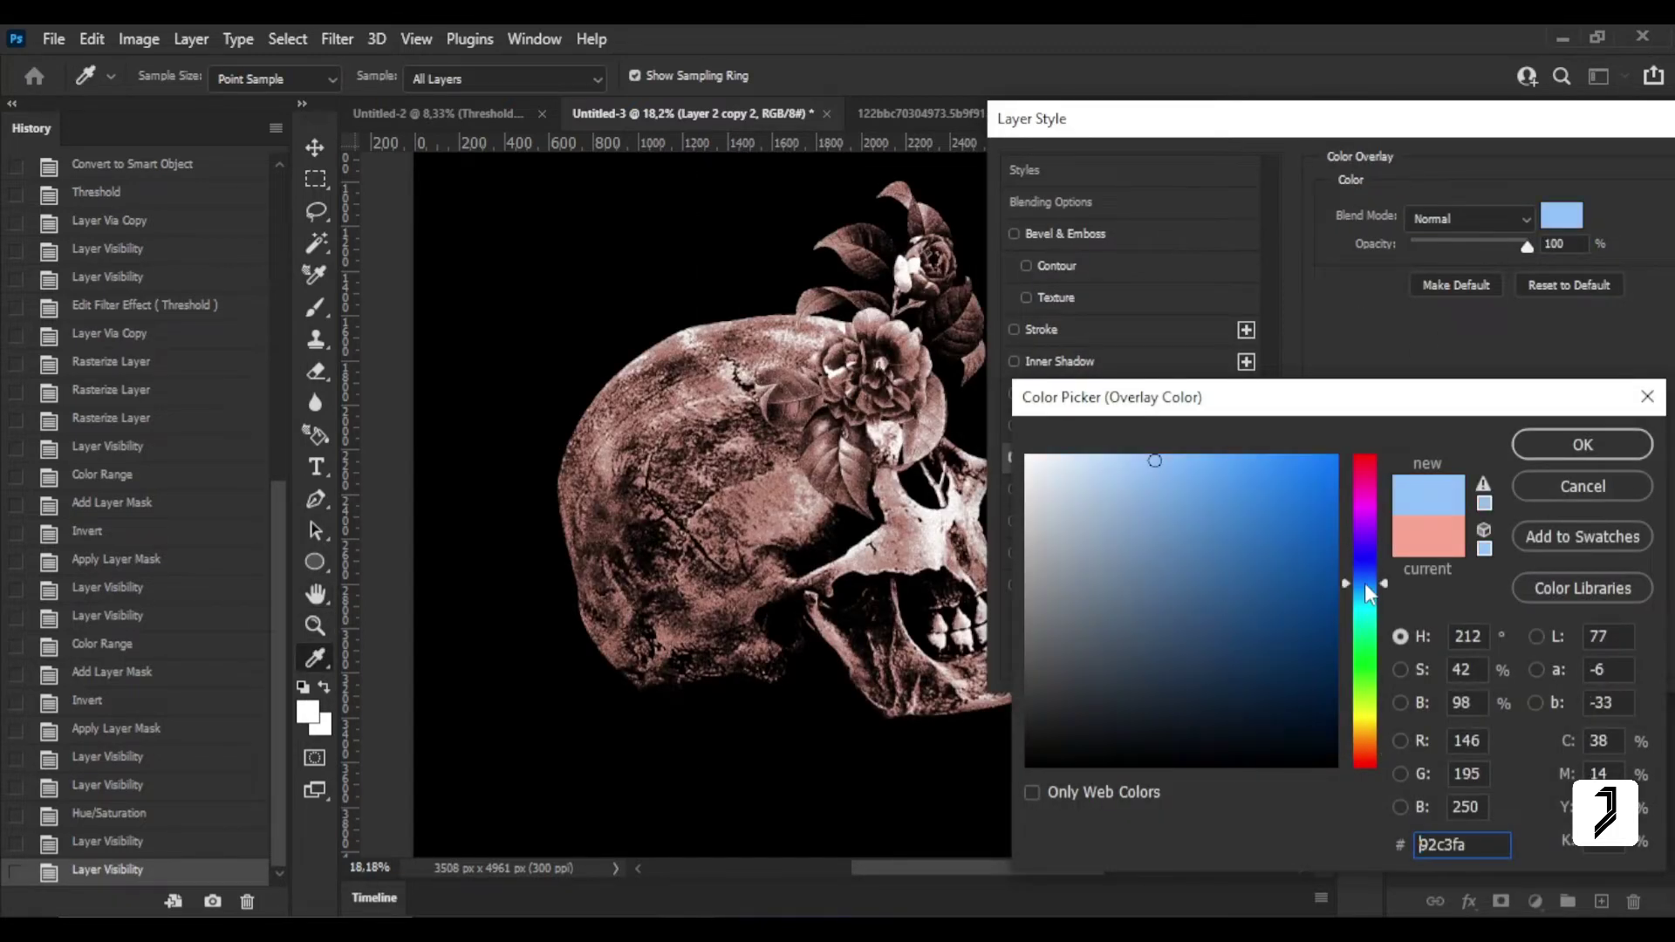
mouse_move(1231, 635)
mouse_down()
mouse_move(1209, 625)
mouse_move(1242, 603)
mouse_move(1219, 584)
mouse_move(1259, 584)
mouse_move(1204, 587)
mouse_up()
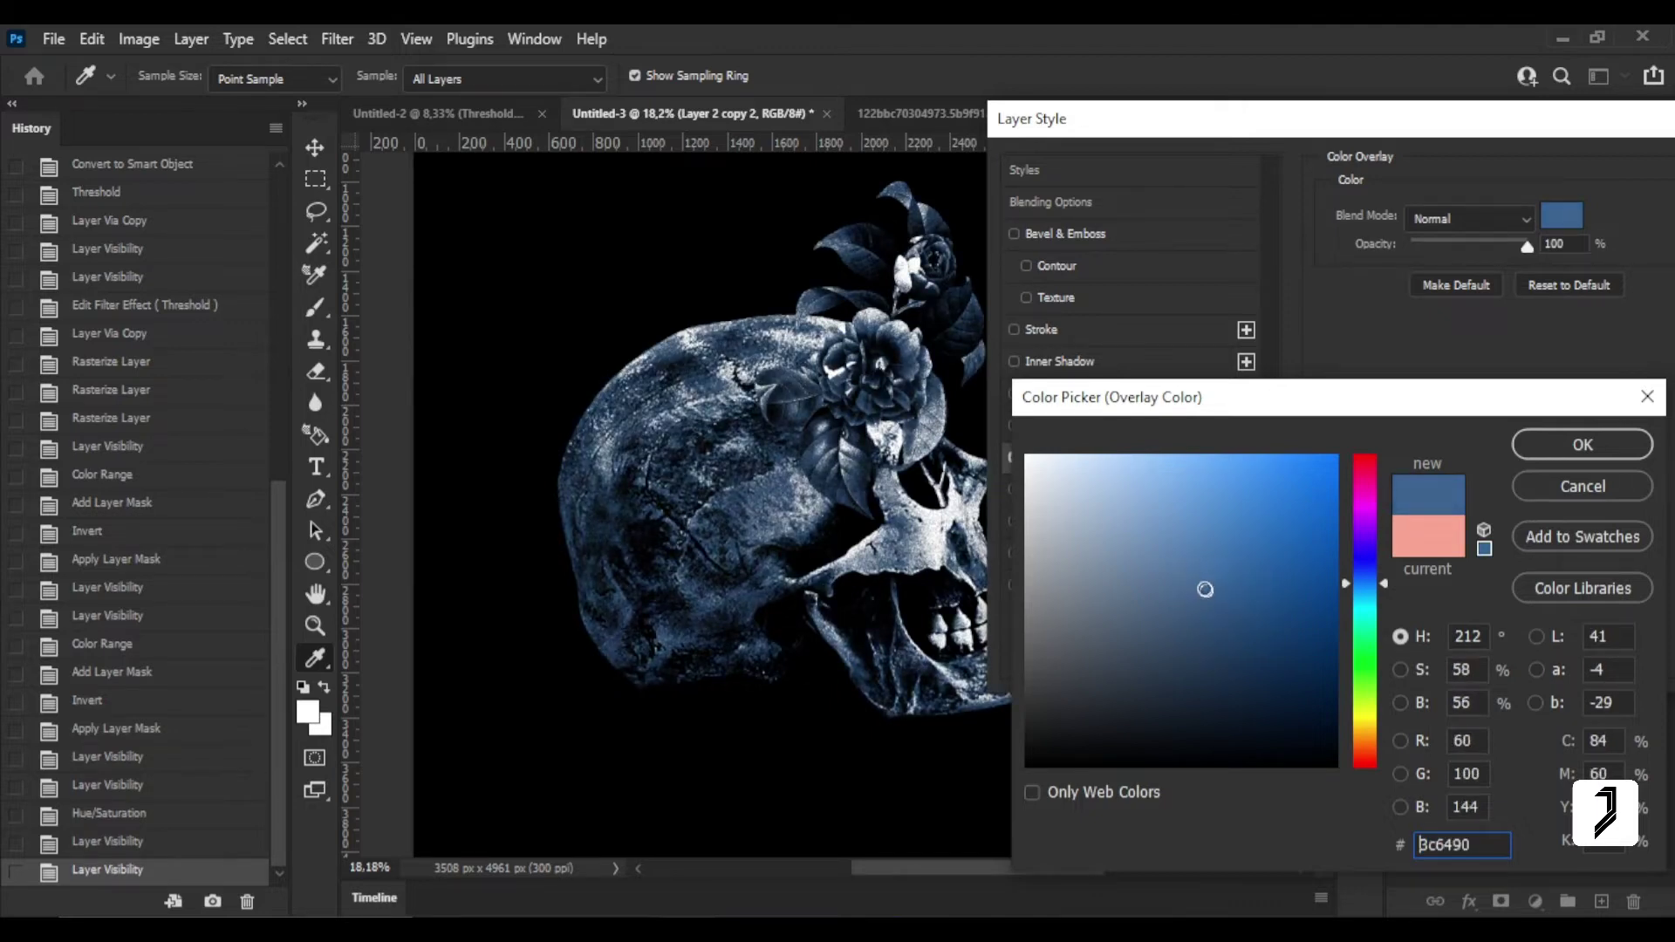
click(1583, 444)
drag(1471, 136, 1272, 165)
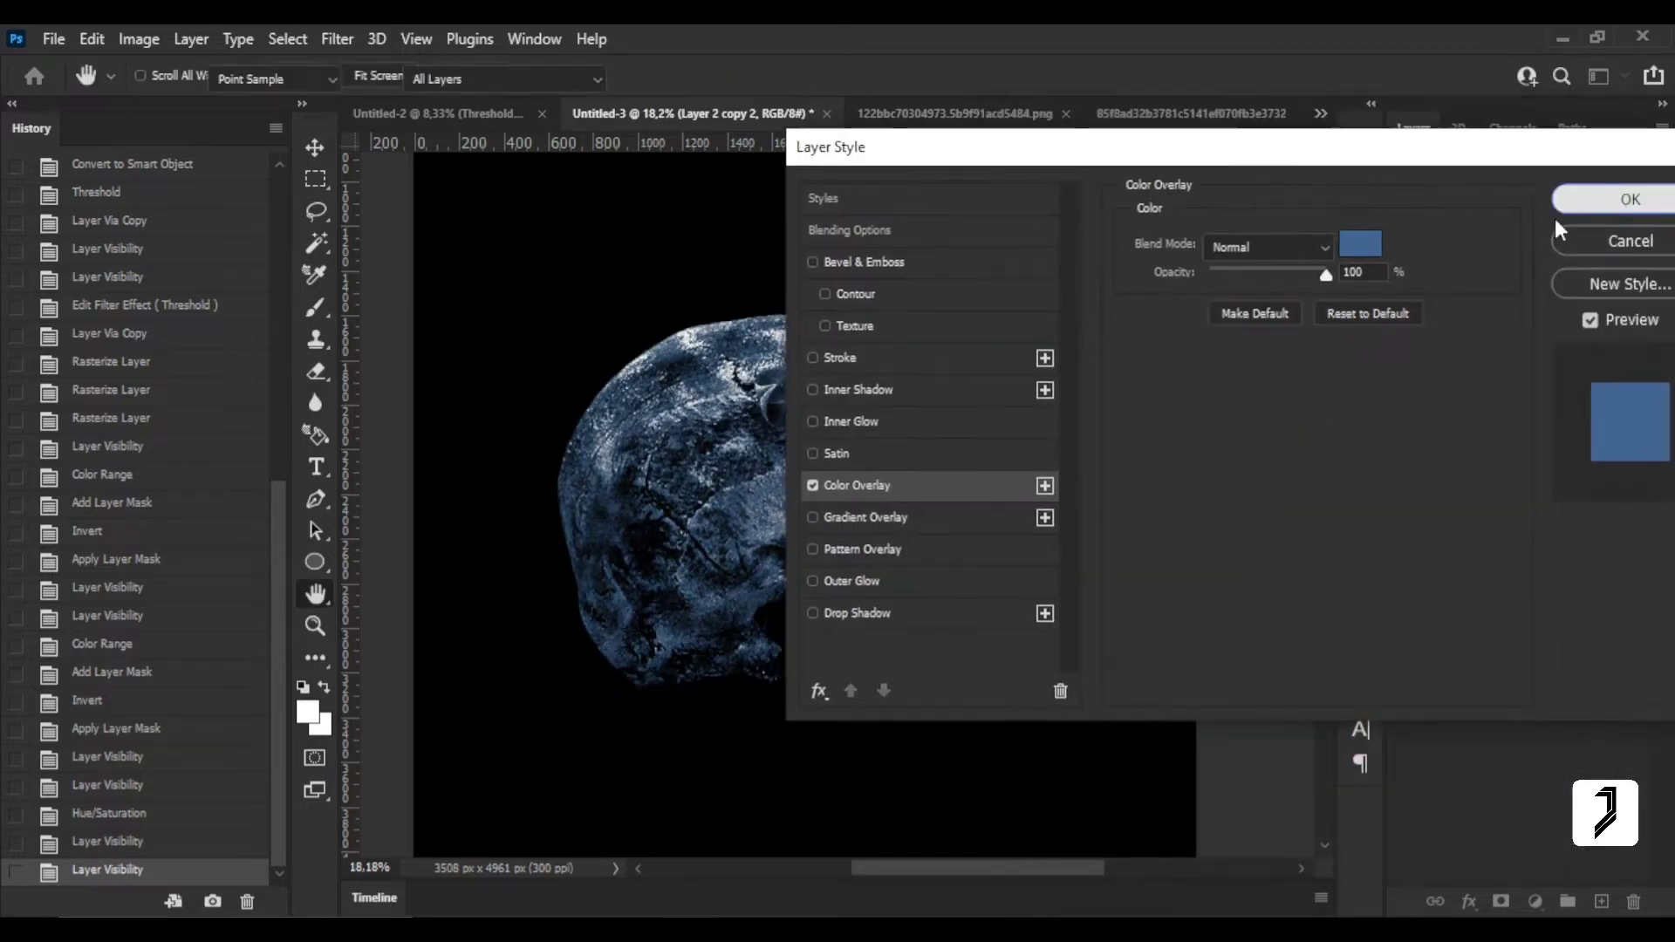
click(1597, 194)
Give Layer 2 copy a soft salmon Color Overlay.
click(1585, 290)
double_click(1584, 290)
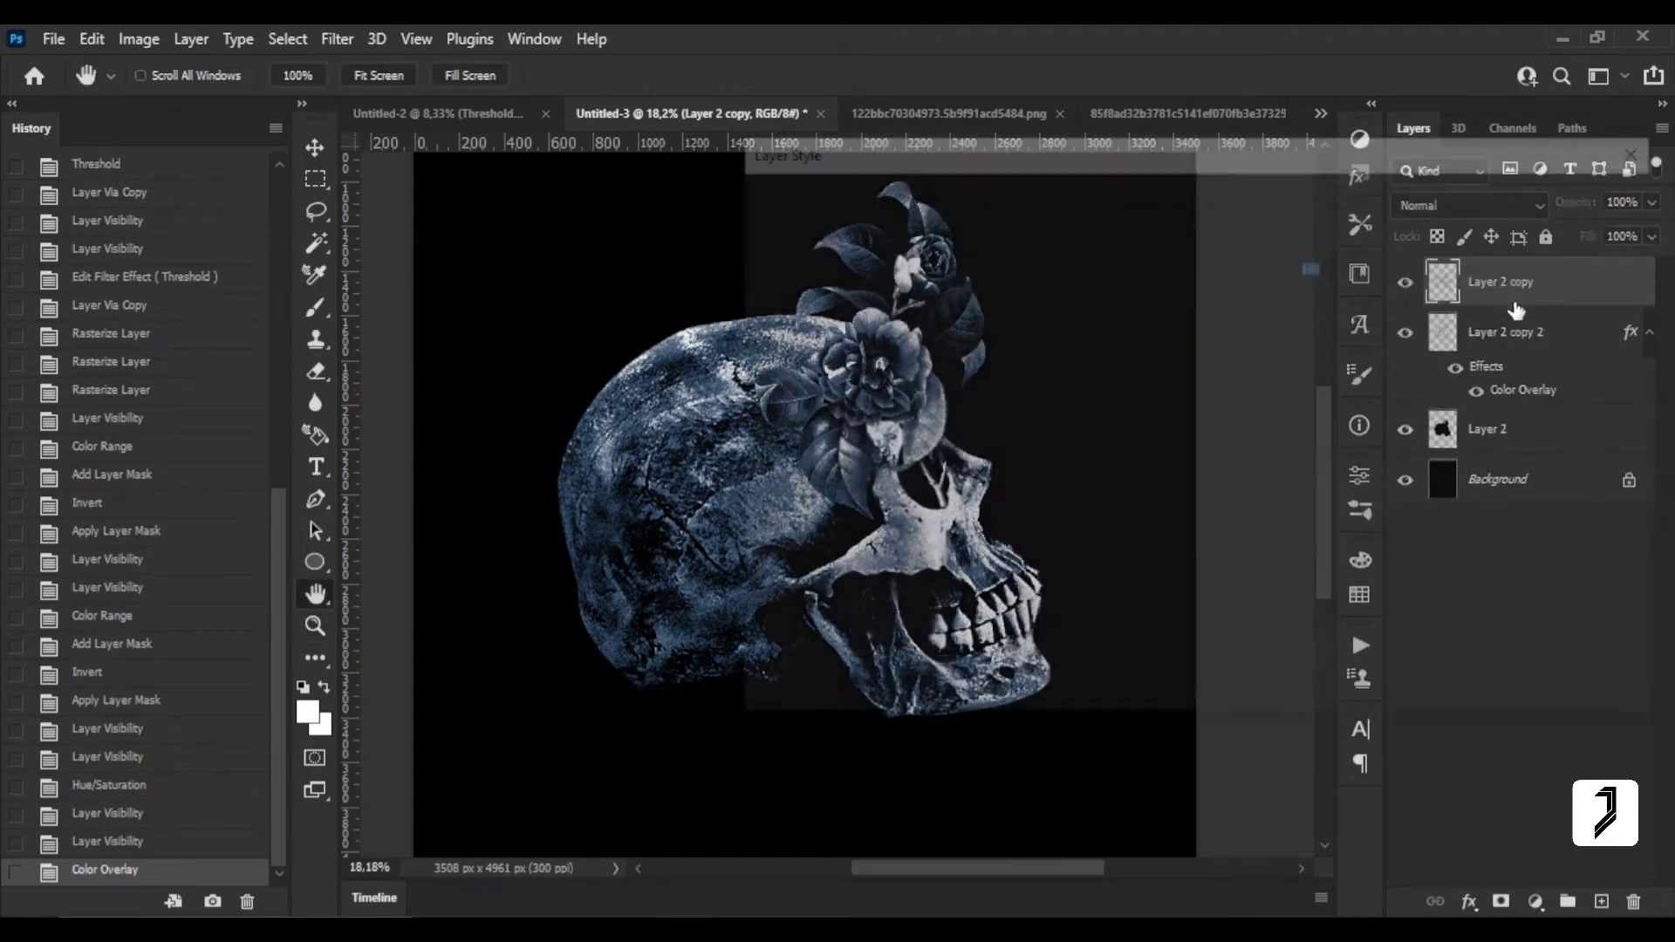
click(1175, 508)
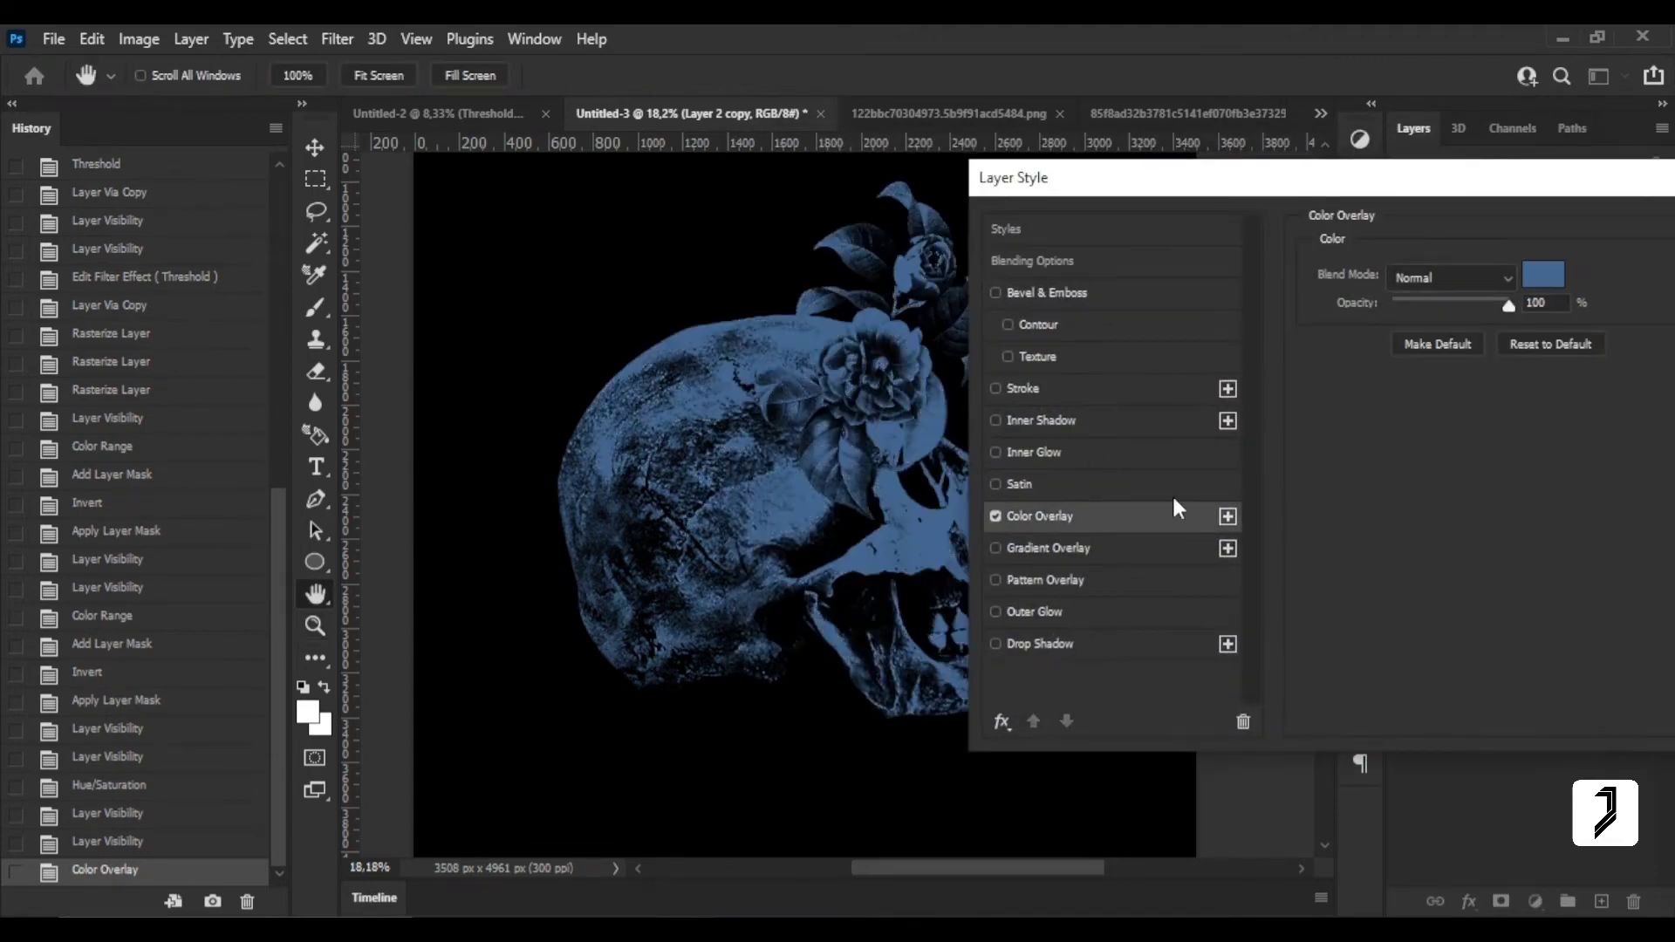
click(1541, 283)
drag(1365, 740, 1365, 746)
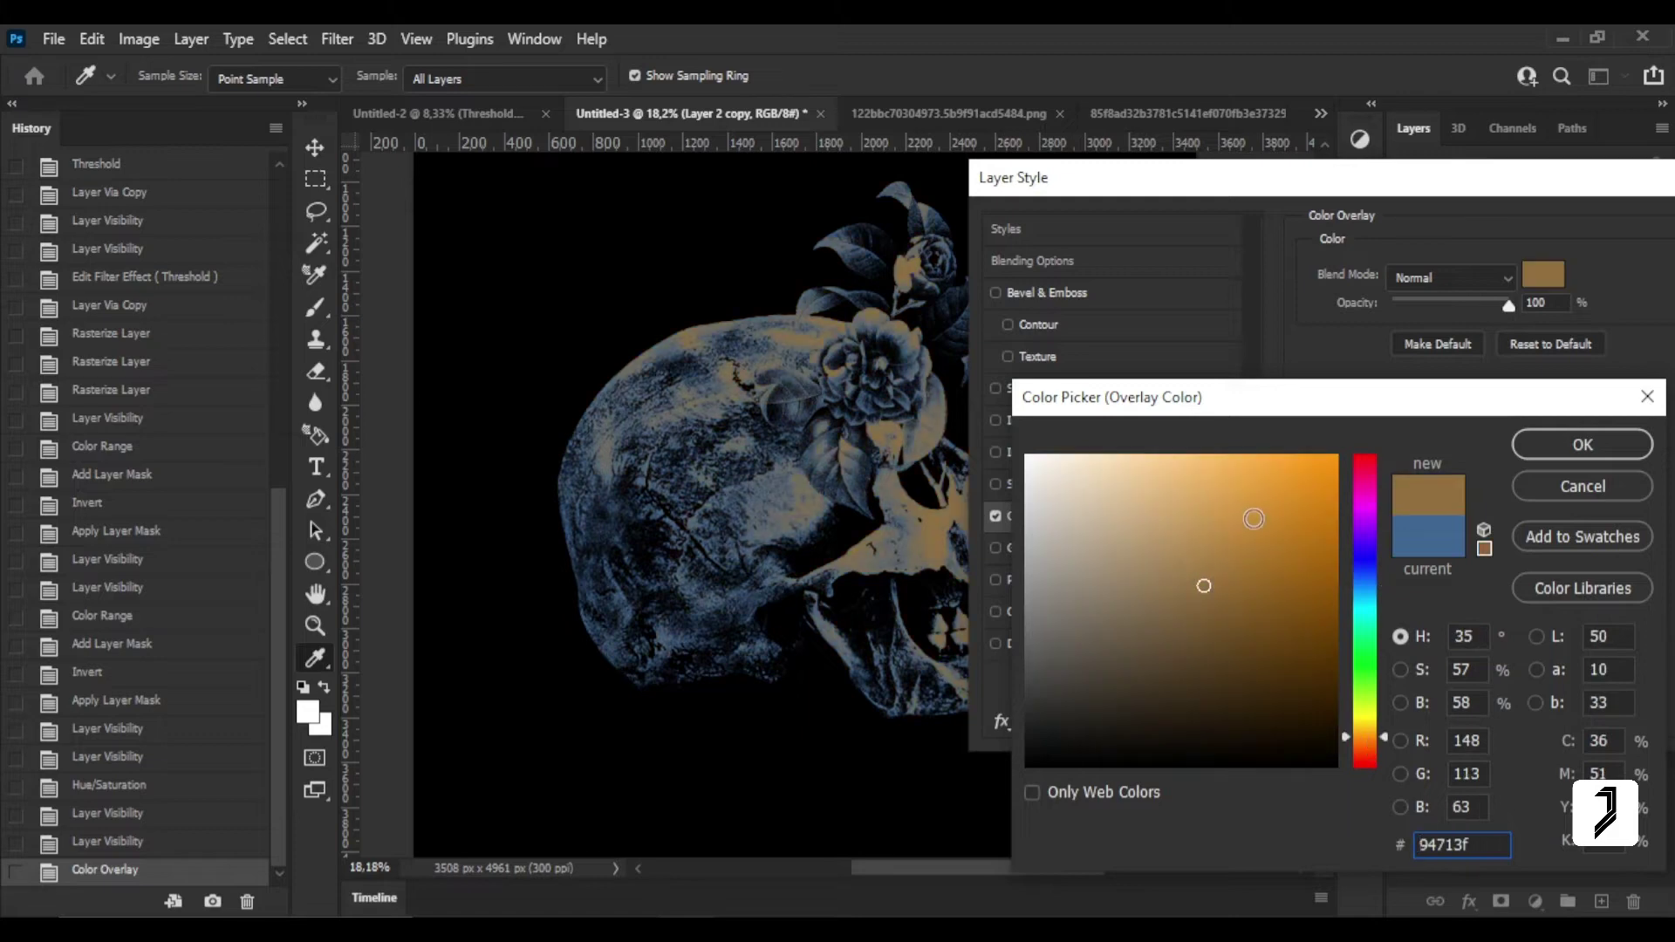
drag(1245, 469, 1207, 454)
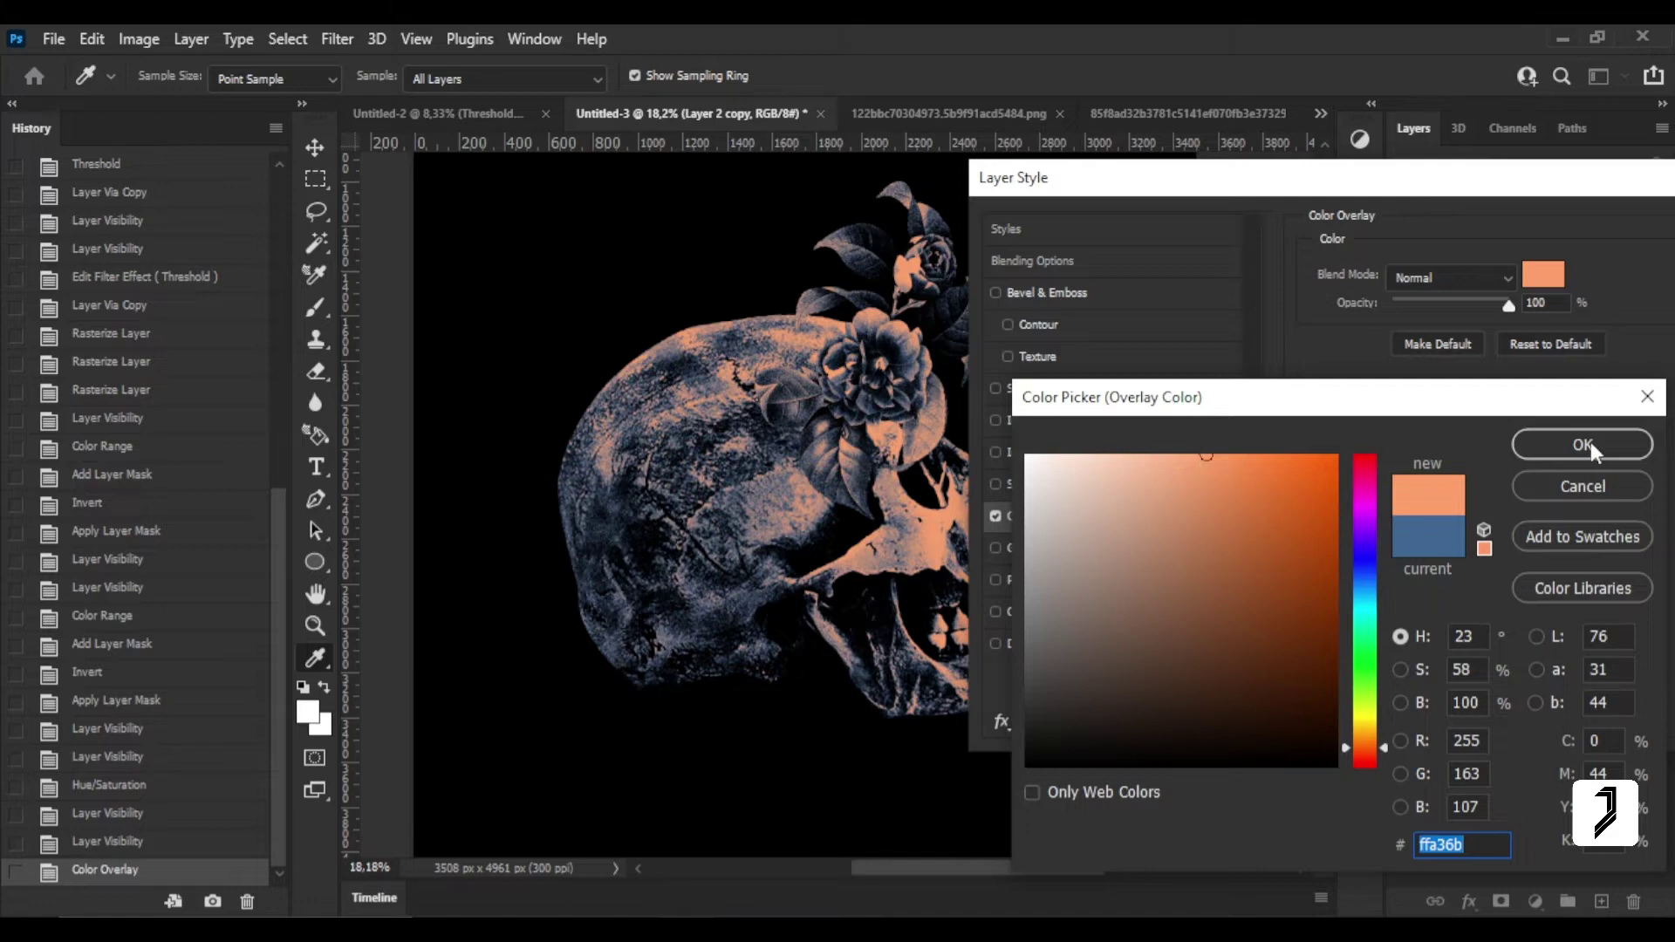
drag(1384, 749, 1384, 752)
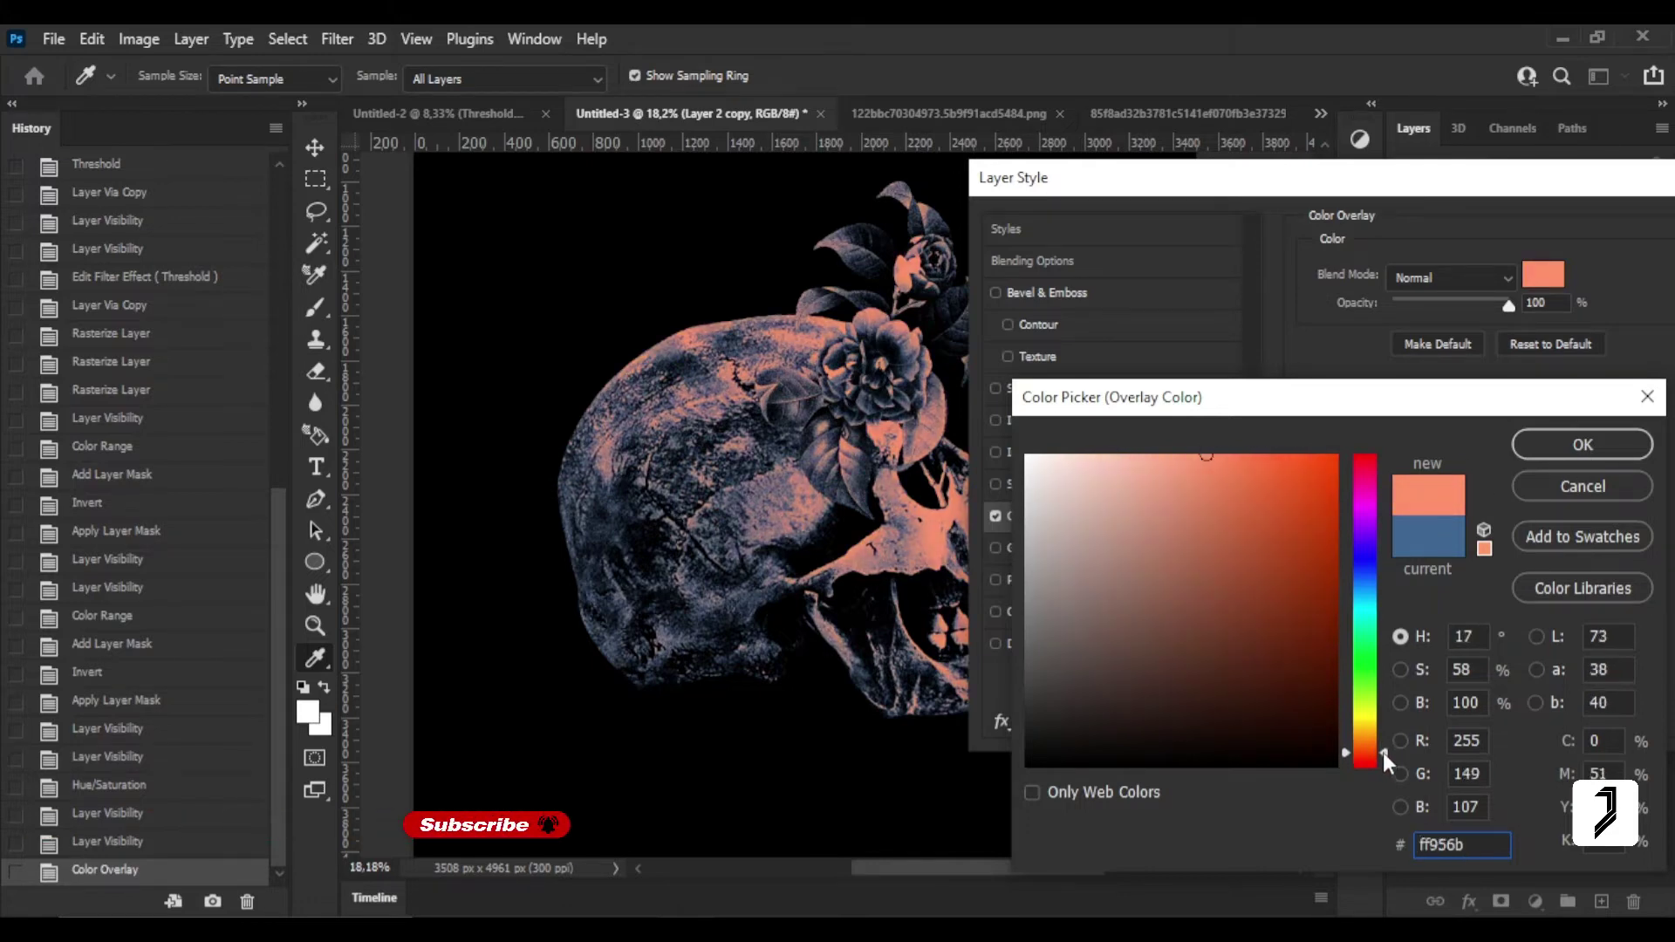
drag(1191, 472, 1194, 474)
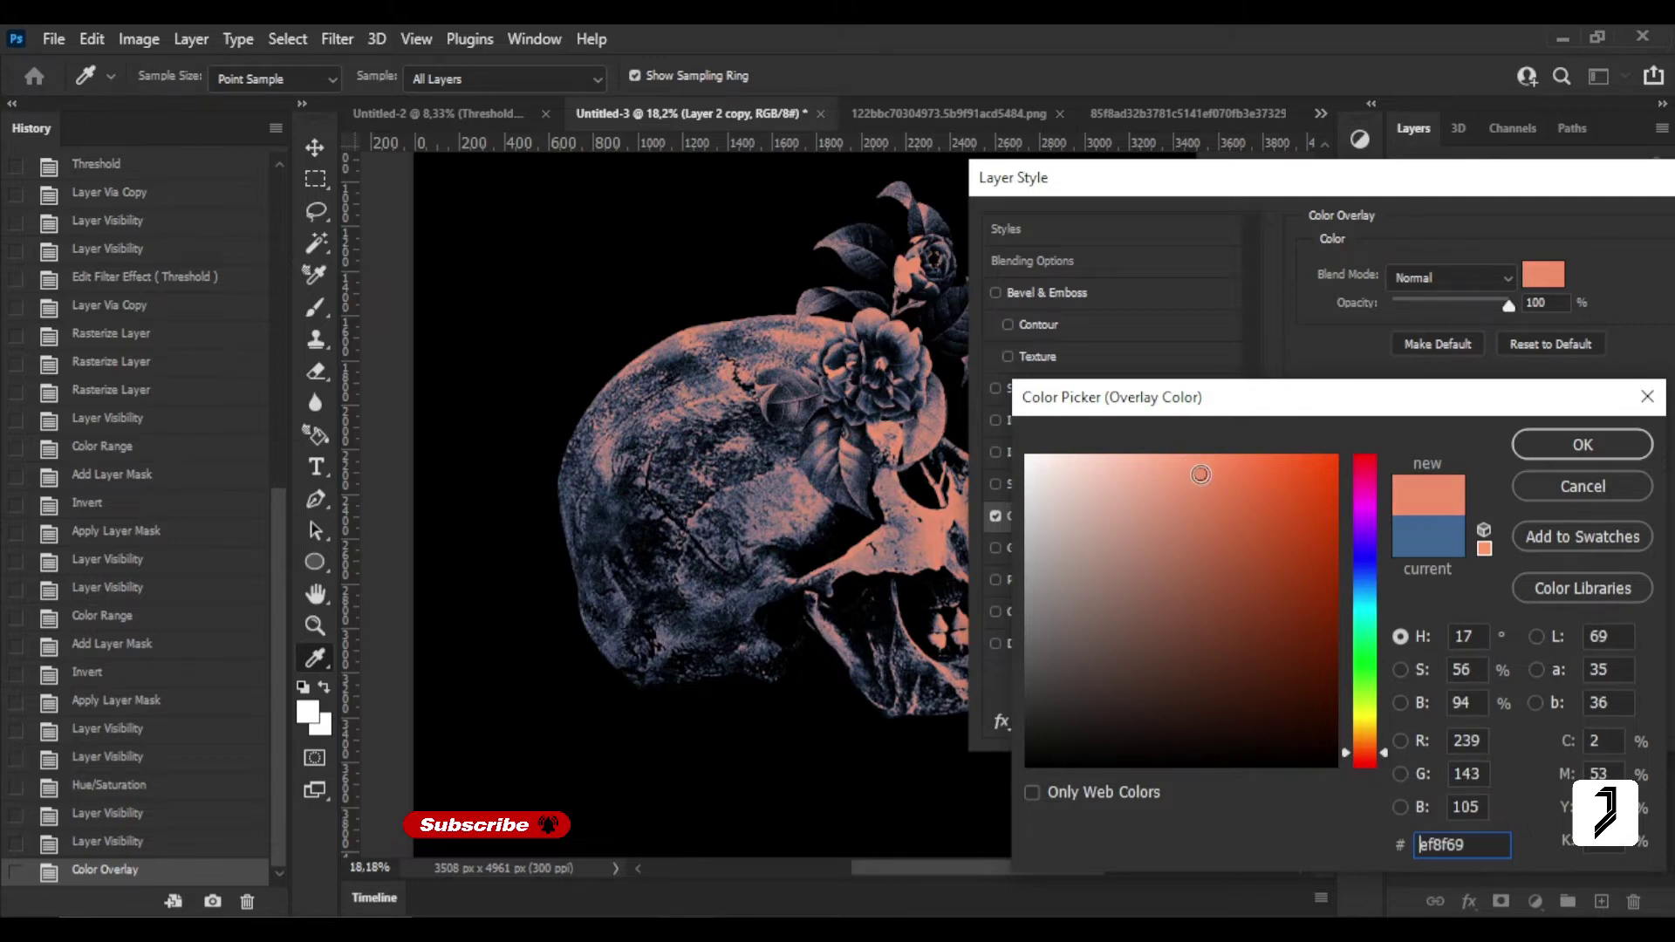
click(1562, 444)
key(Return)
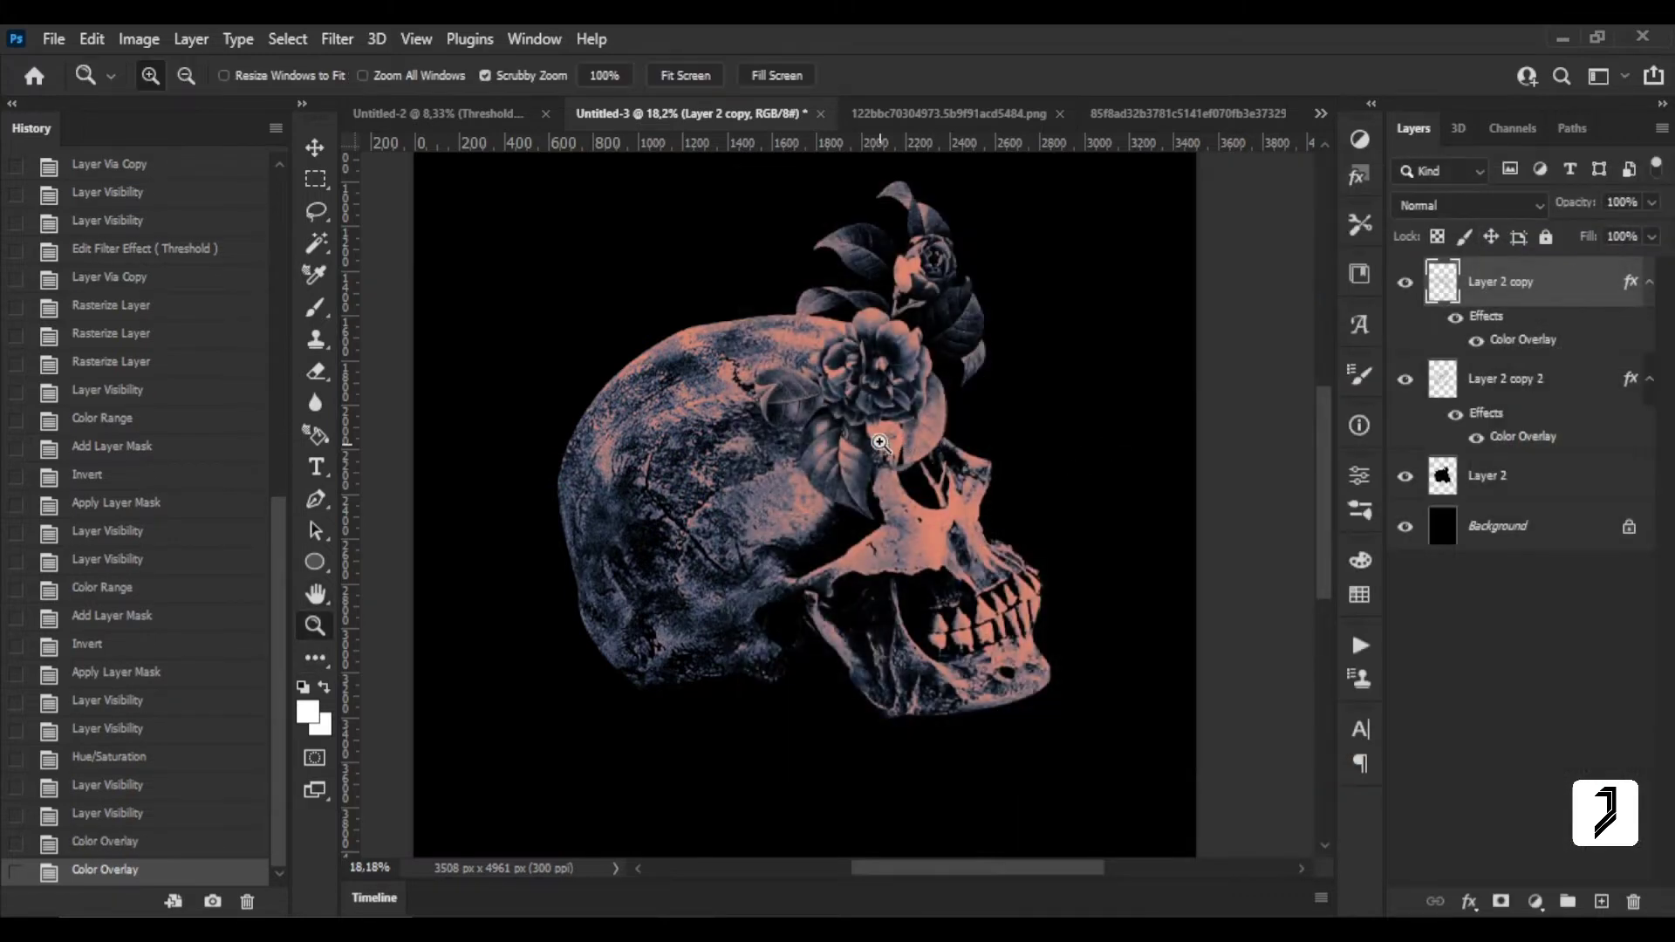
Fit the page on screen, select Layer 2 and collapse both copies' effects lists.
right_click(876, 429)
click(911, 442)
click(1485, 481)
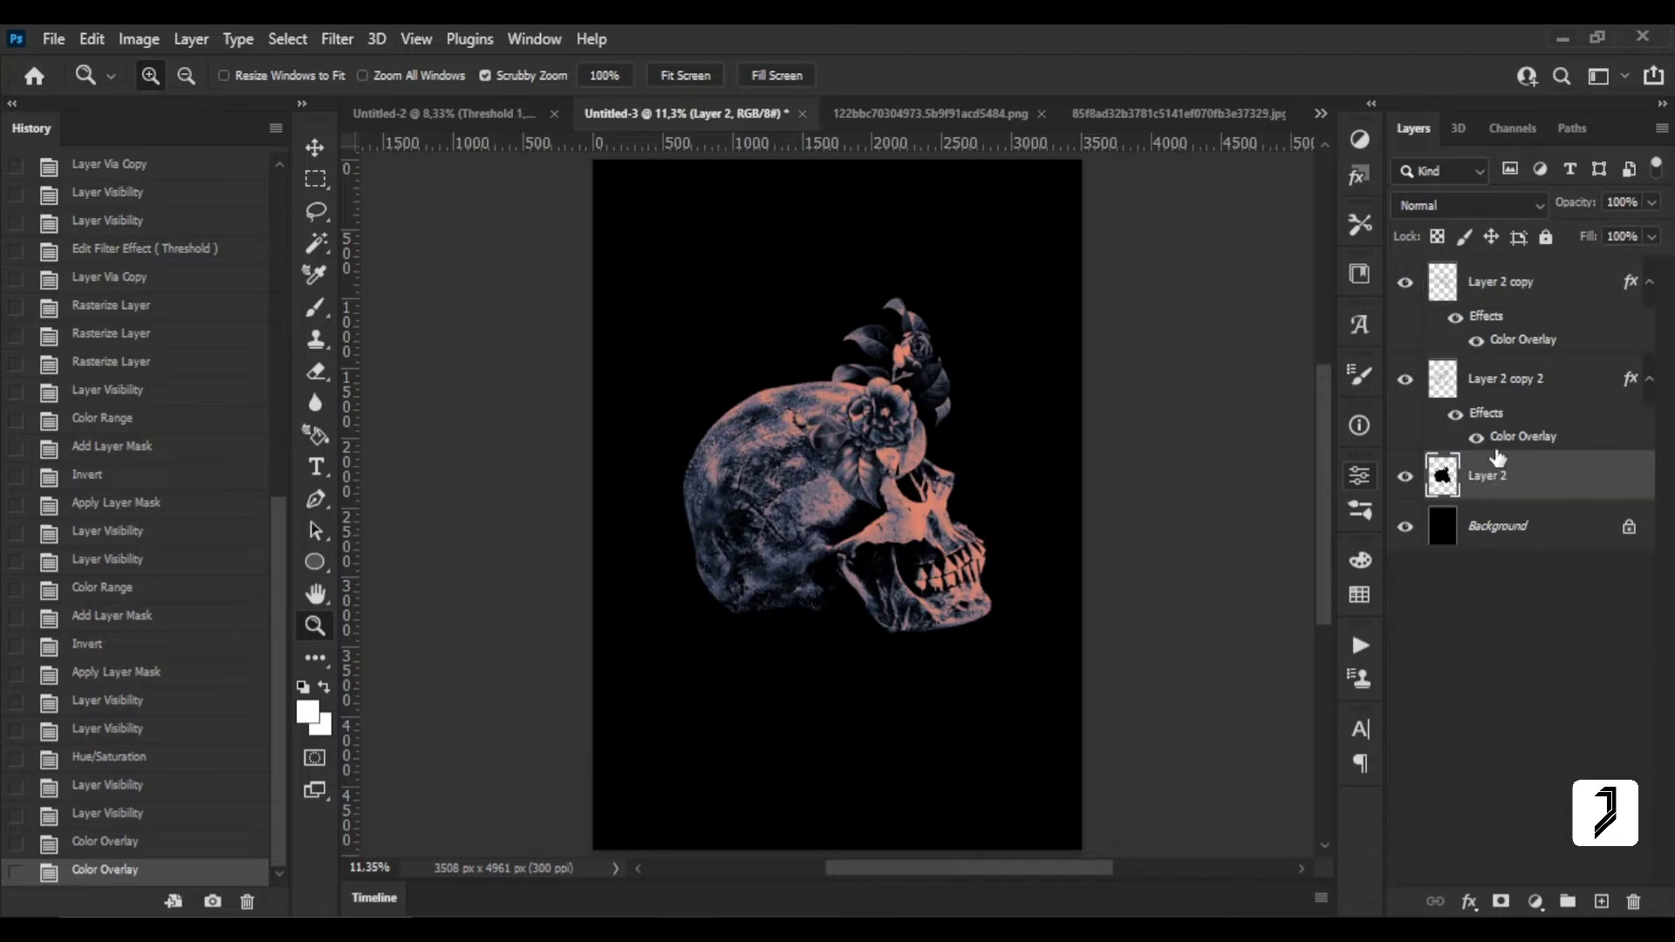
click(1650, 378)
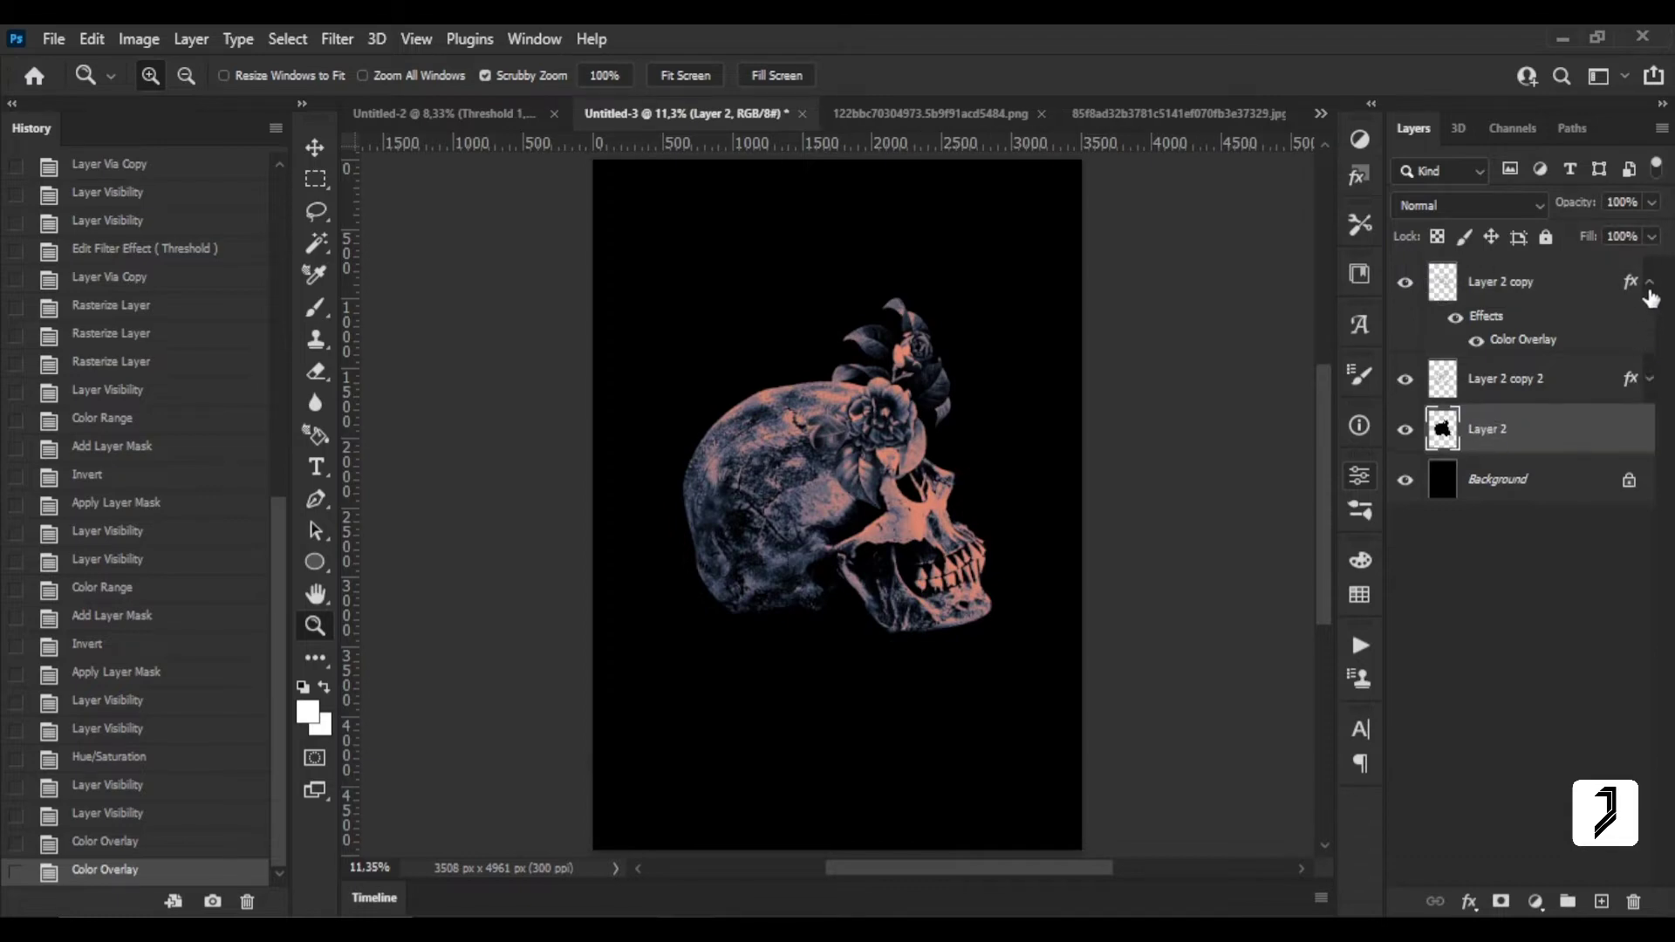
click(1649, 282)
drag(859, 437, 941, 477)
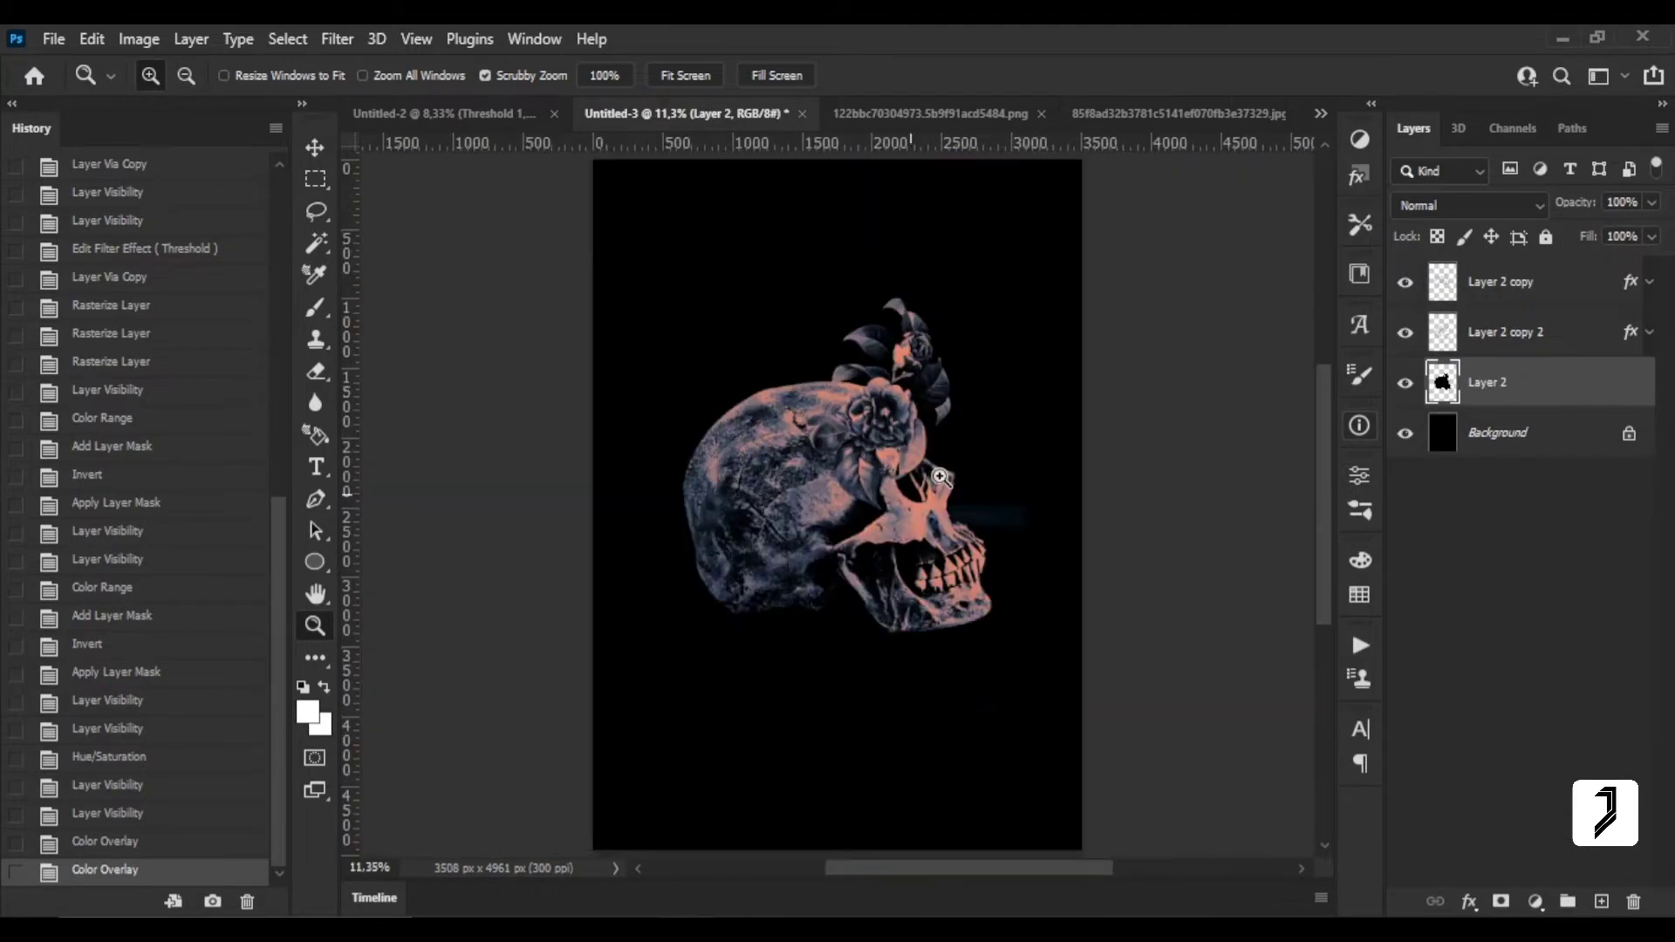
Bring the jakes lettering into the skull document at about 92.59% and place it below Layer 2.
click(419, 119)
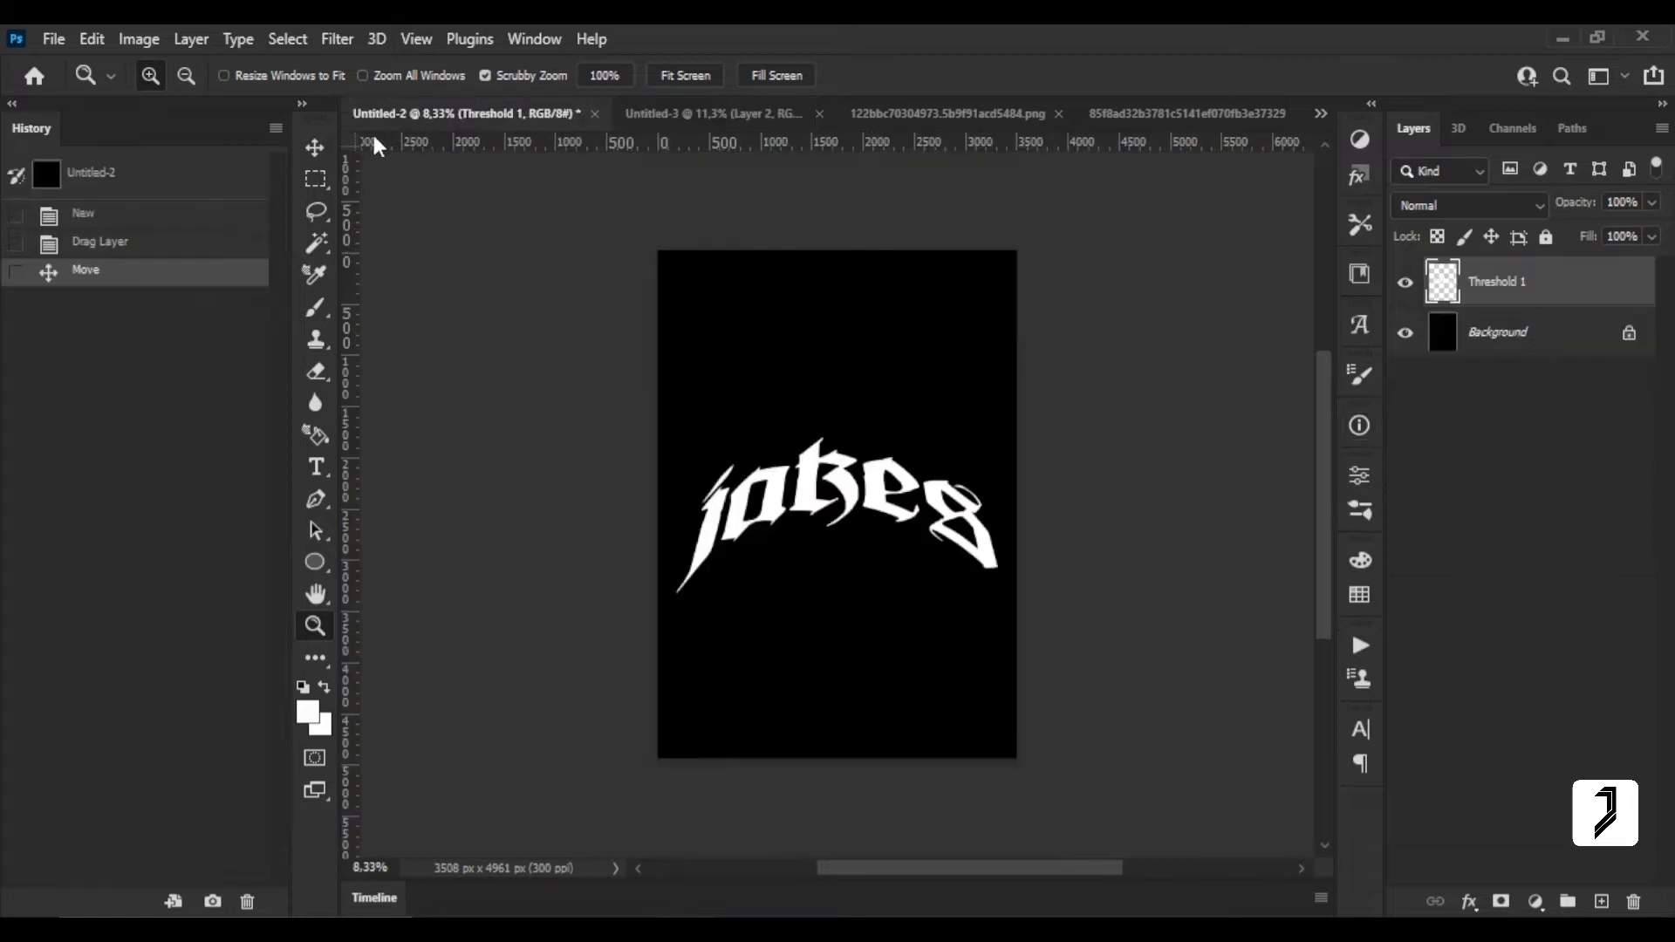
key(v)
mouse_move(907, 493)
mouse_down()
mouse_move(741, 144)
mouse_move(824, 366)
mouse_move(908, 353)
mouse_up()
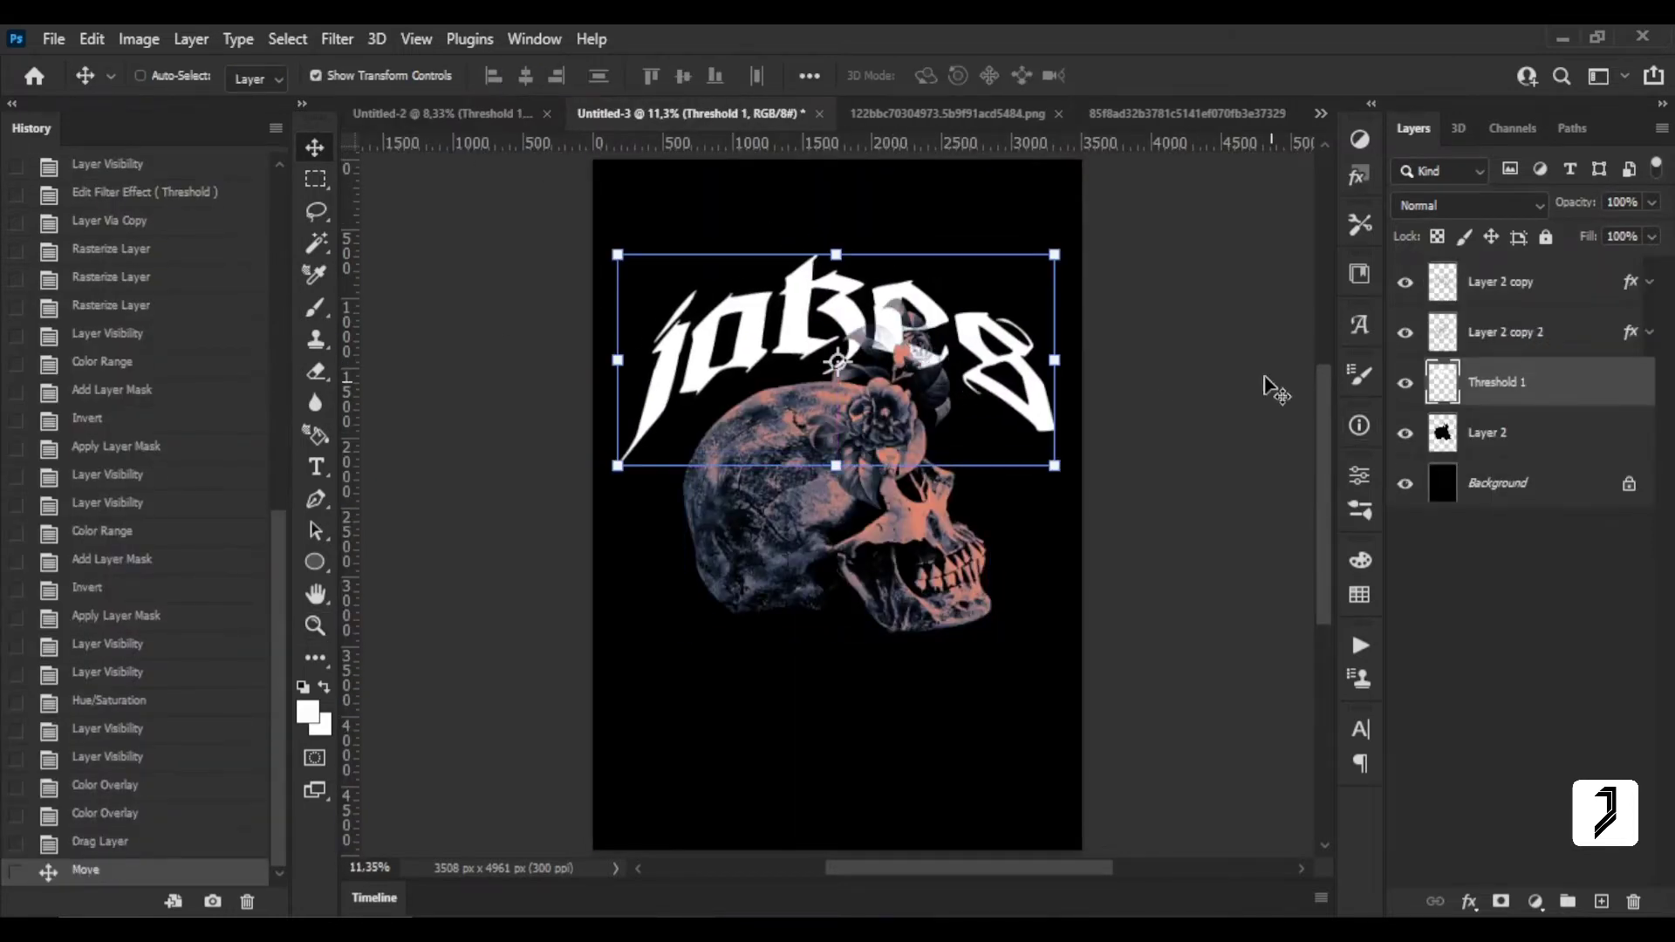
drag(1058, 253, 1039, 249)
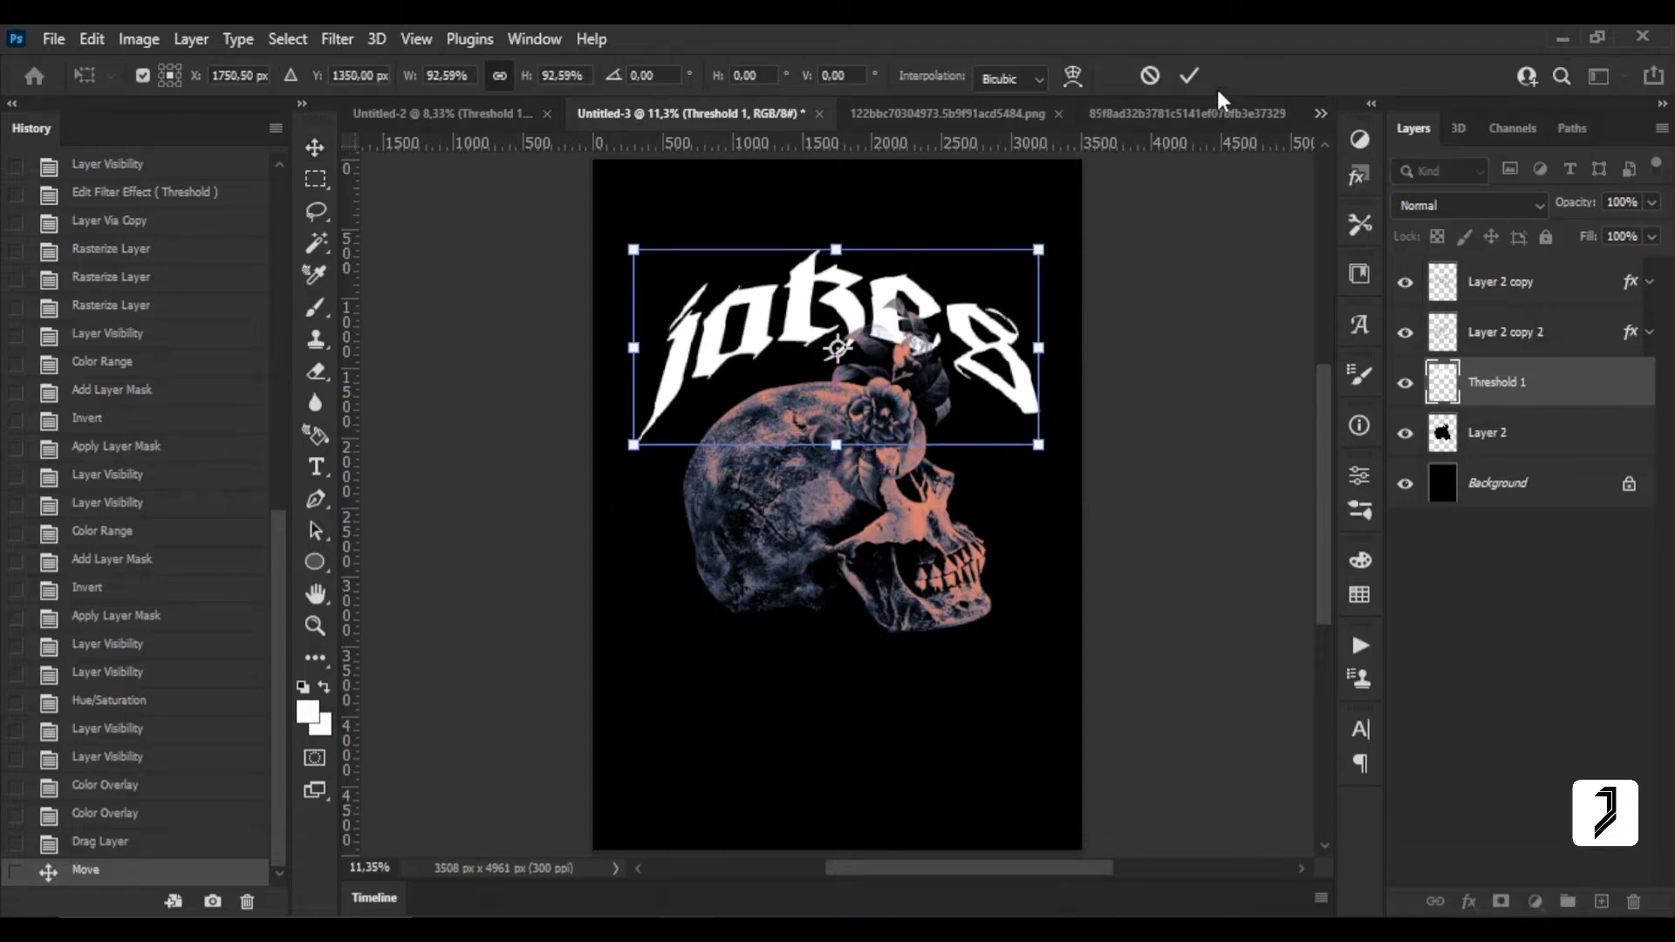
drag(1484, 384, 1484, 449)
Centre the jakes lettering horizontally on the page and raise it slightly.
key(z)
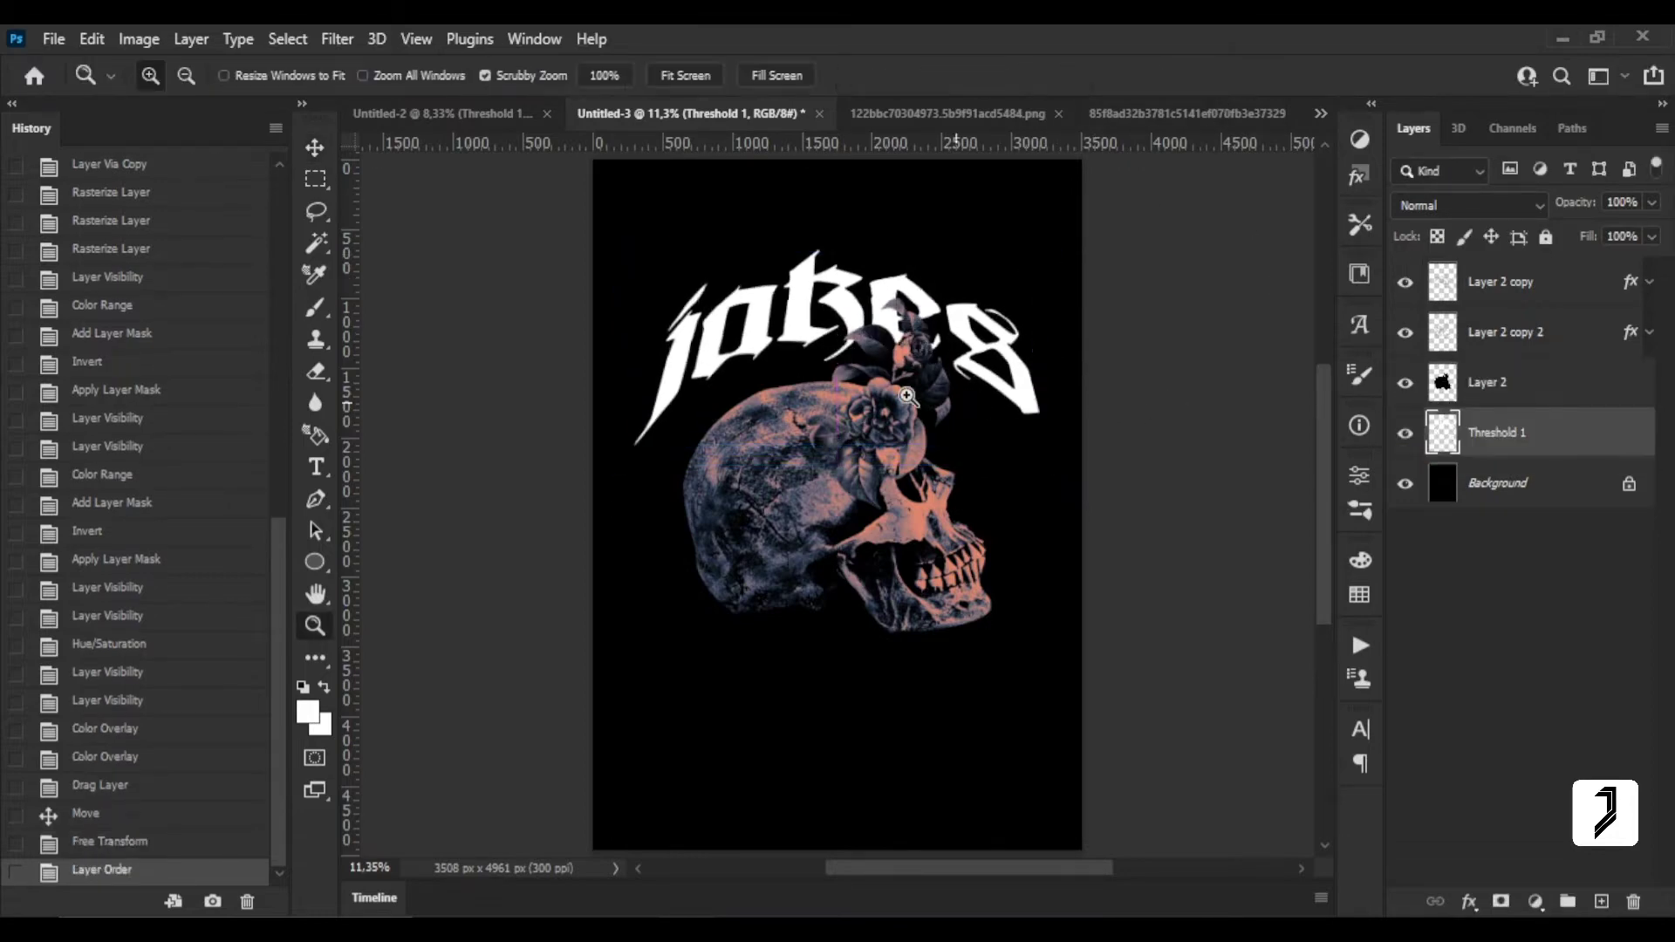
right_click(820, 358)
click(851, 369)
click(315, 147)
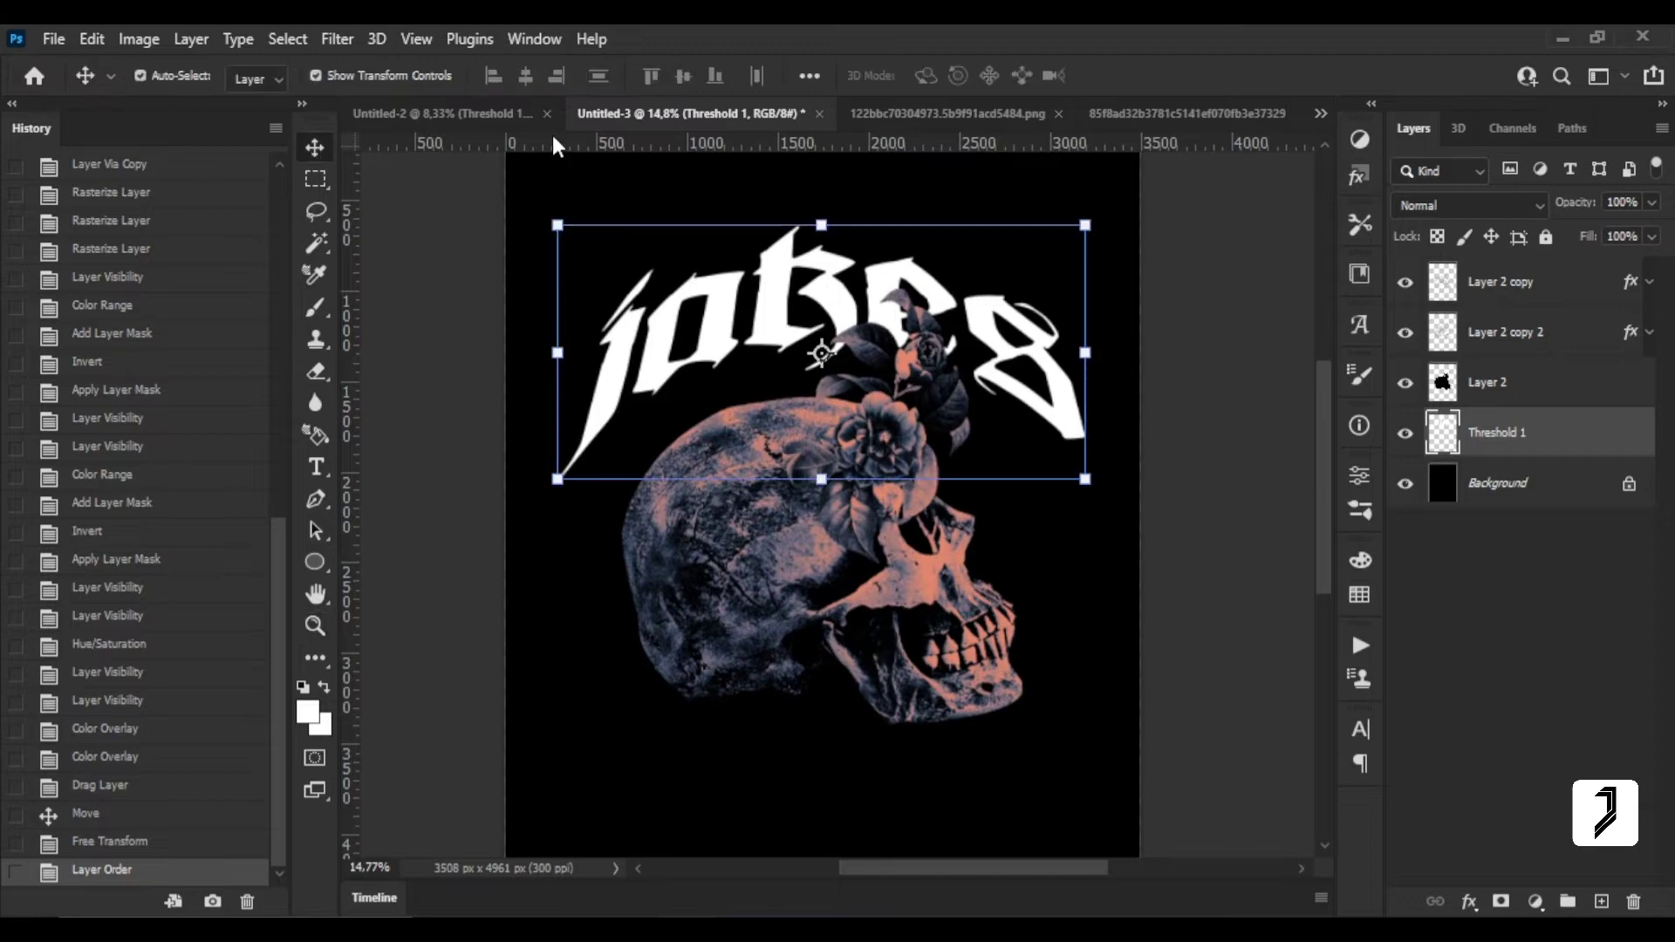
key(ctrl+a)
click(526, 77)
key(ctrl+d)
key(z)
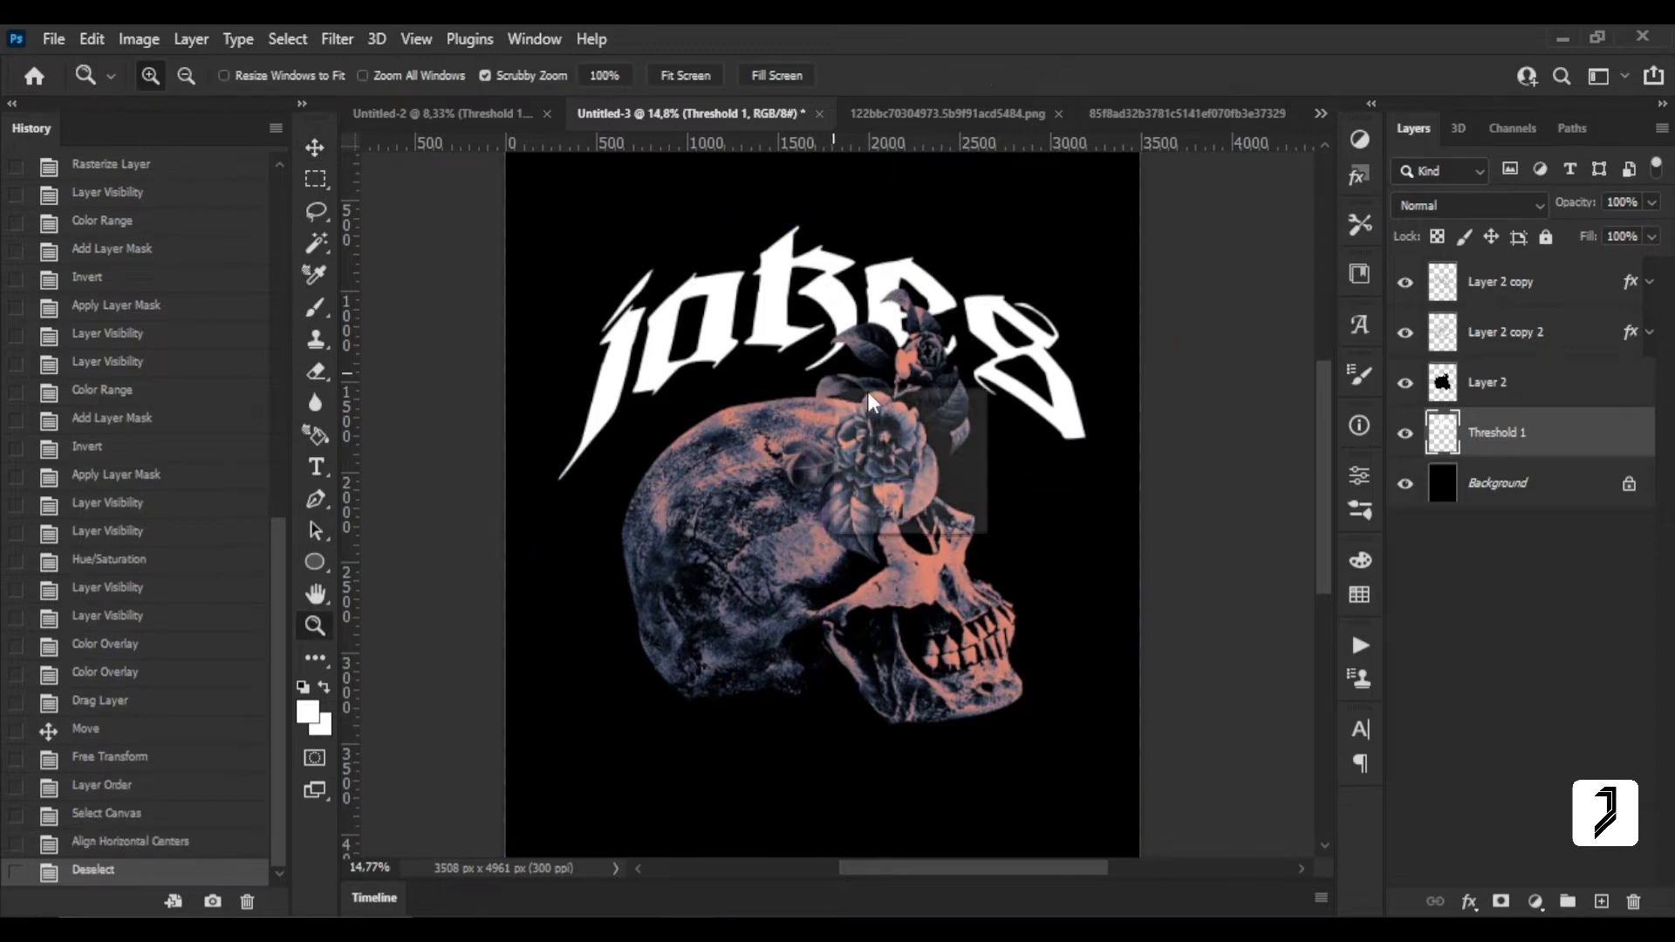
mouse_move(887, 183)
mouse_down()
mouse_move(818, 289)
mouse_move(431, 235)
mouse_up()
key(v)
drag(779, 325, 779, 313)
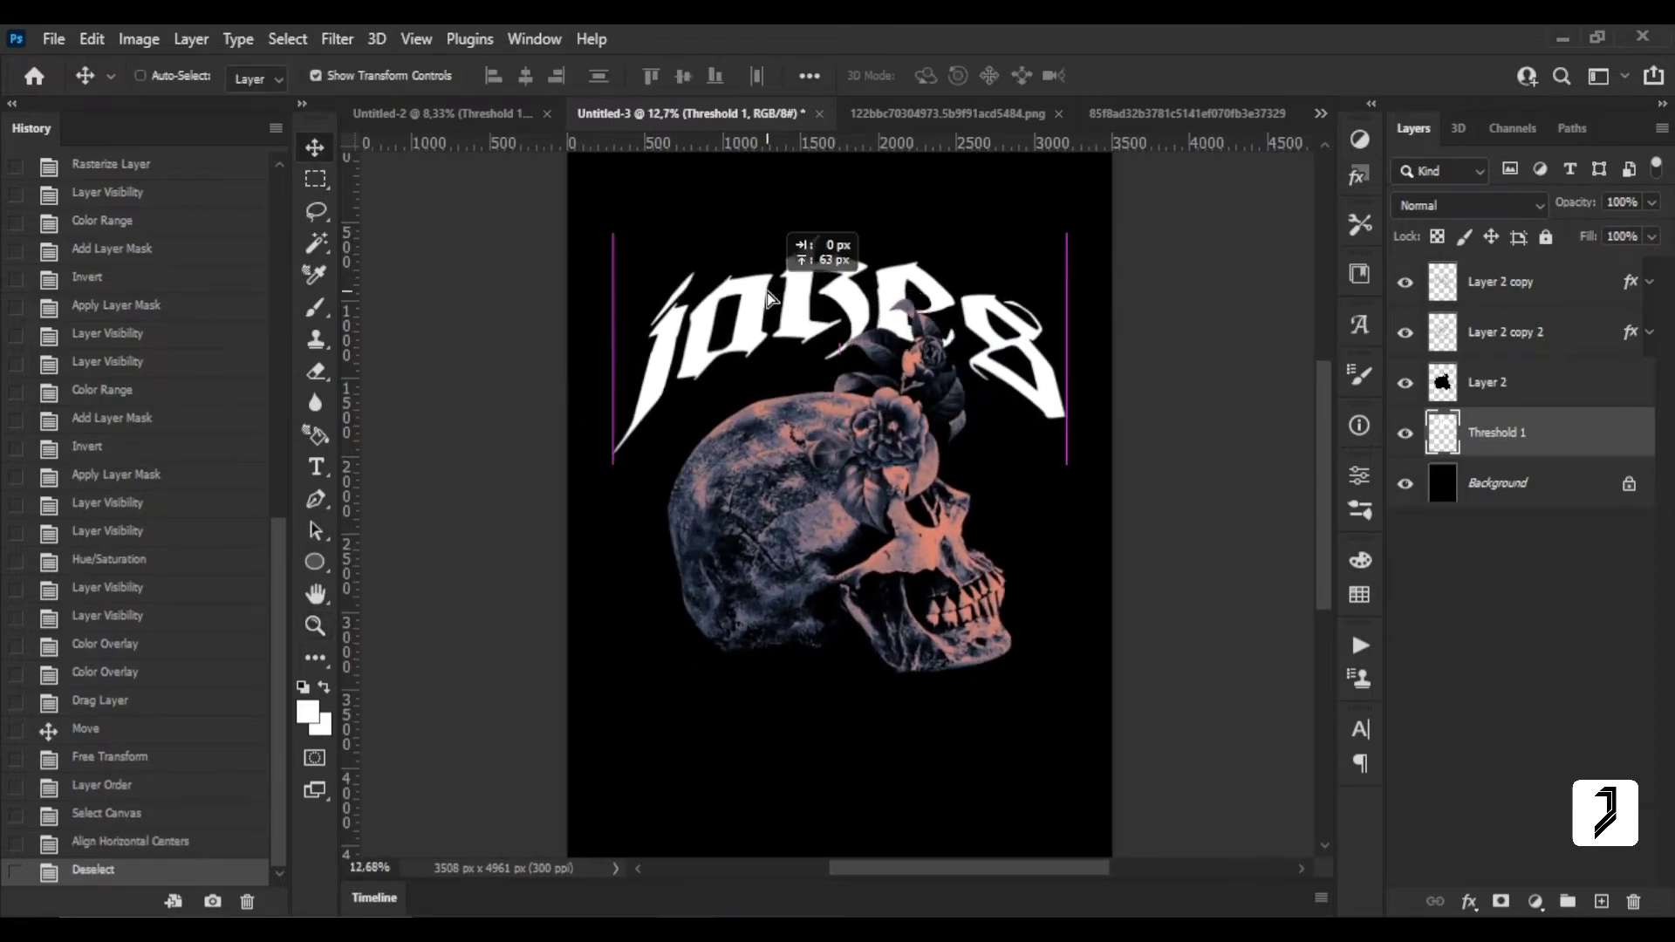
Hide Layer 2's silhouette and place the crumpled black paper texture near the top.
click(1406, 382)
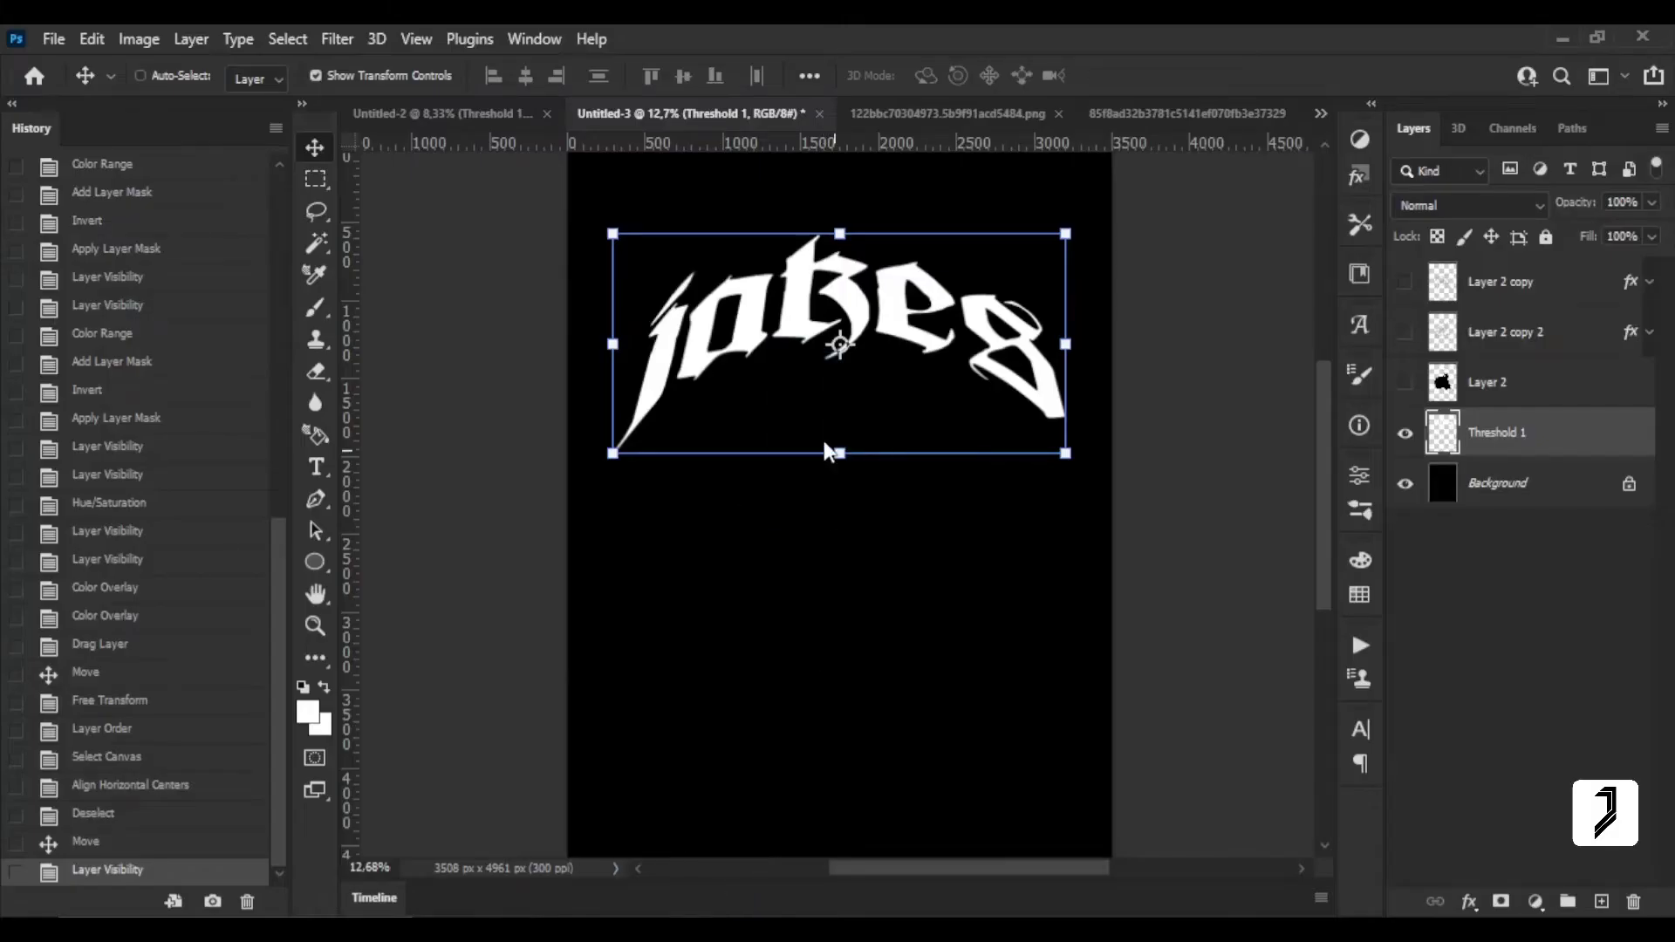
mouse_move(628, 584)
mouse_down()
mouse_move(892, 441)
mouse_move(915, 310)
mouse_up()
click(1189, 75)
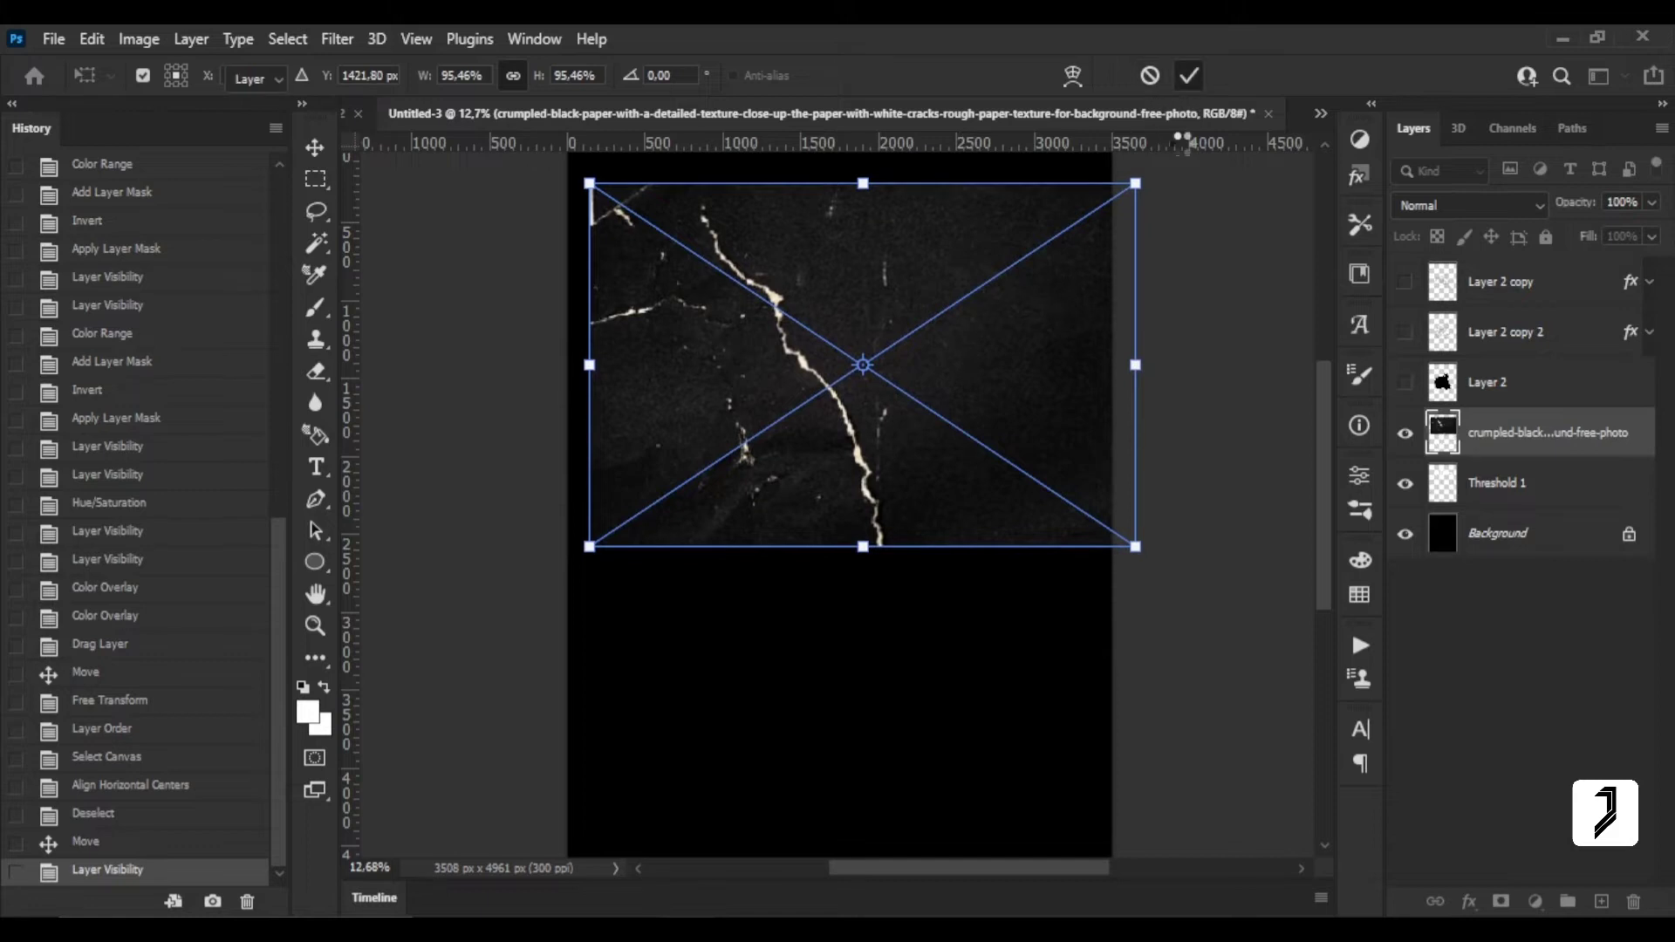
Clip the paper texture to the lettering, set it to Multiply and invert it.
alt+click(1505, 457)
drag(1017, 367, 1020, 350)
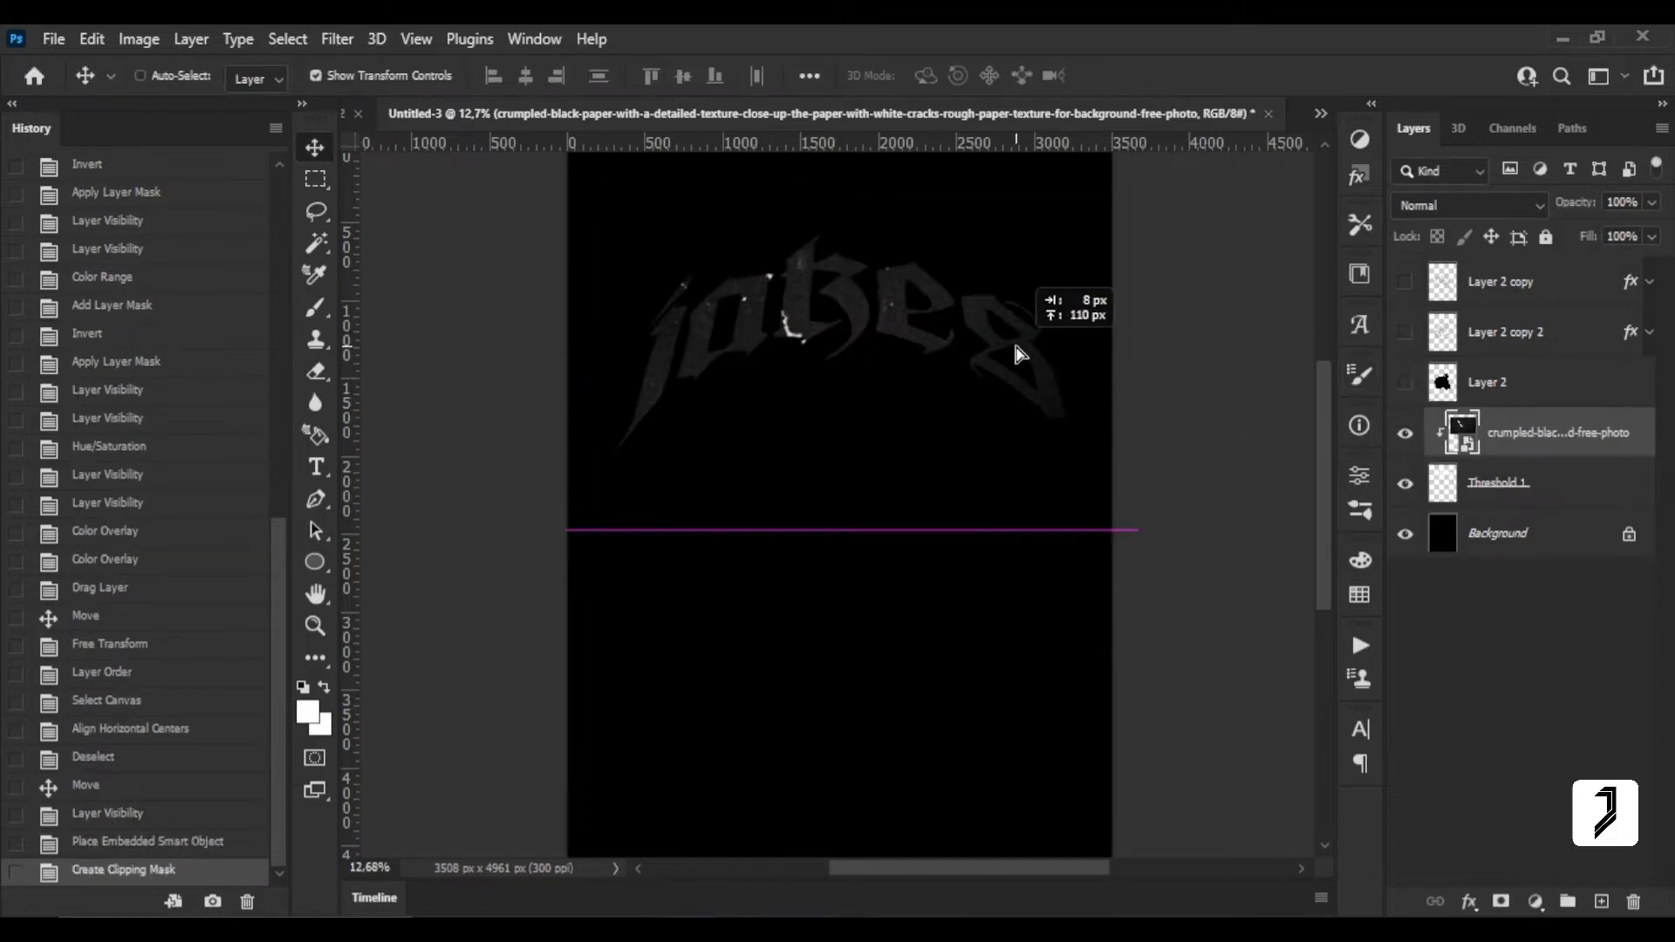
key(ctrl)
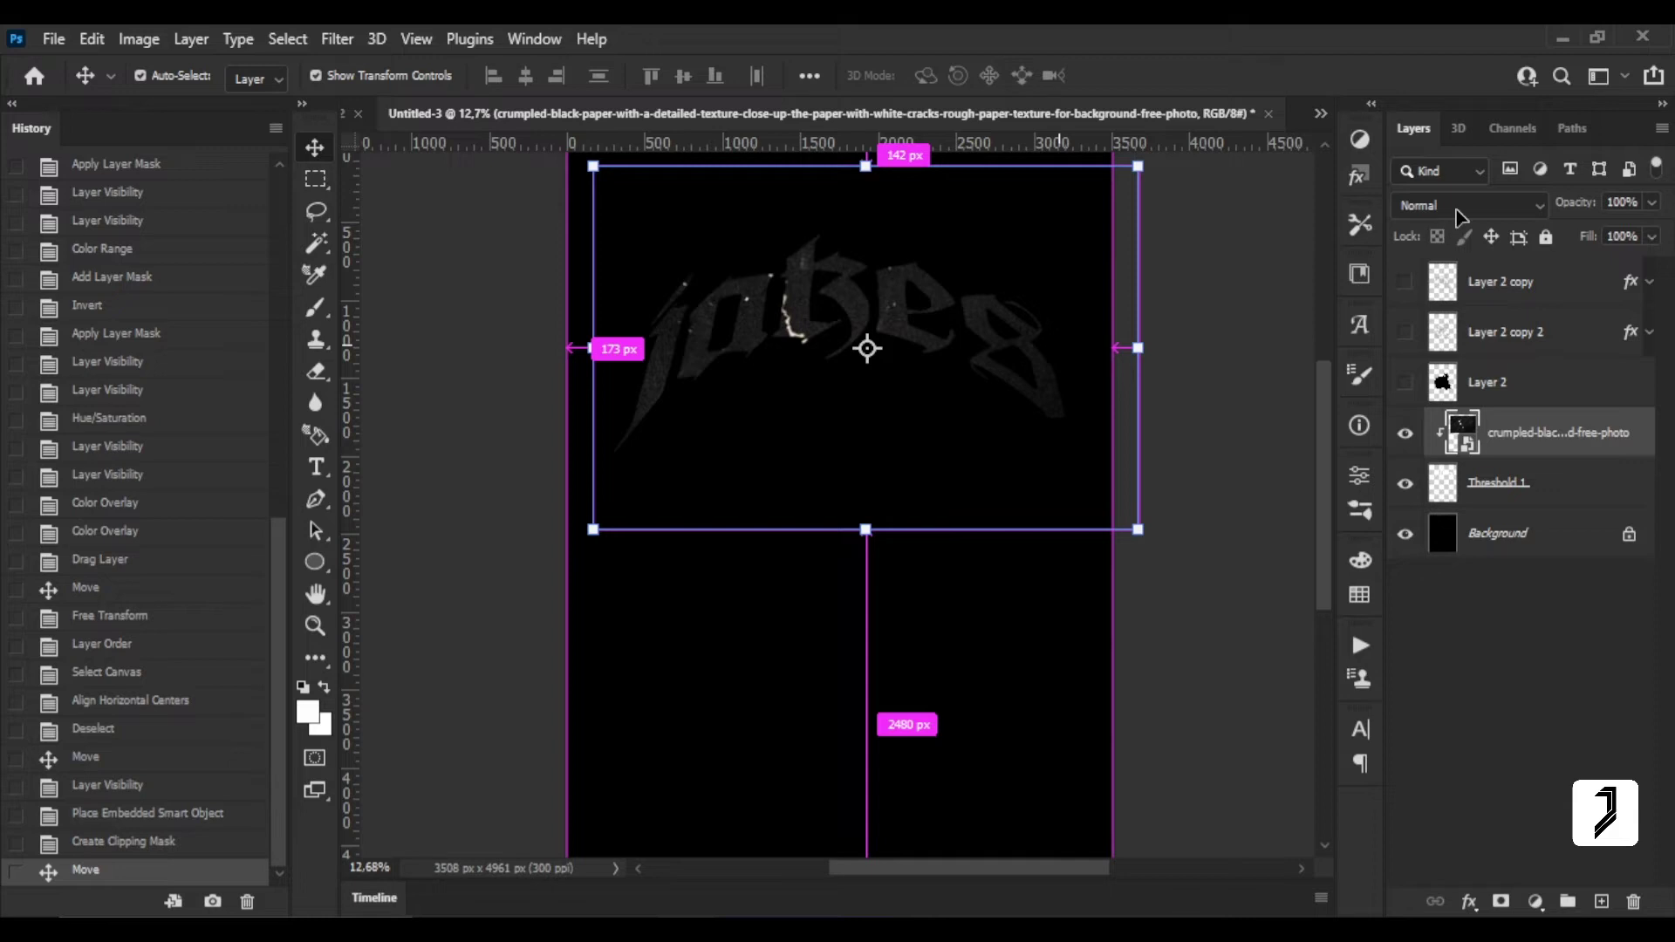
click(1457, 210)
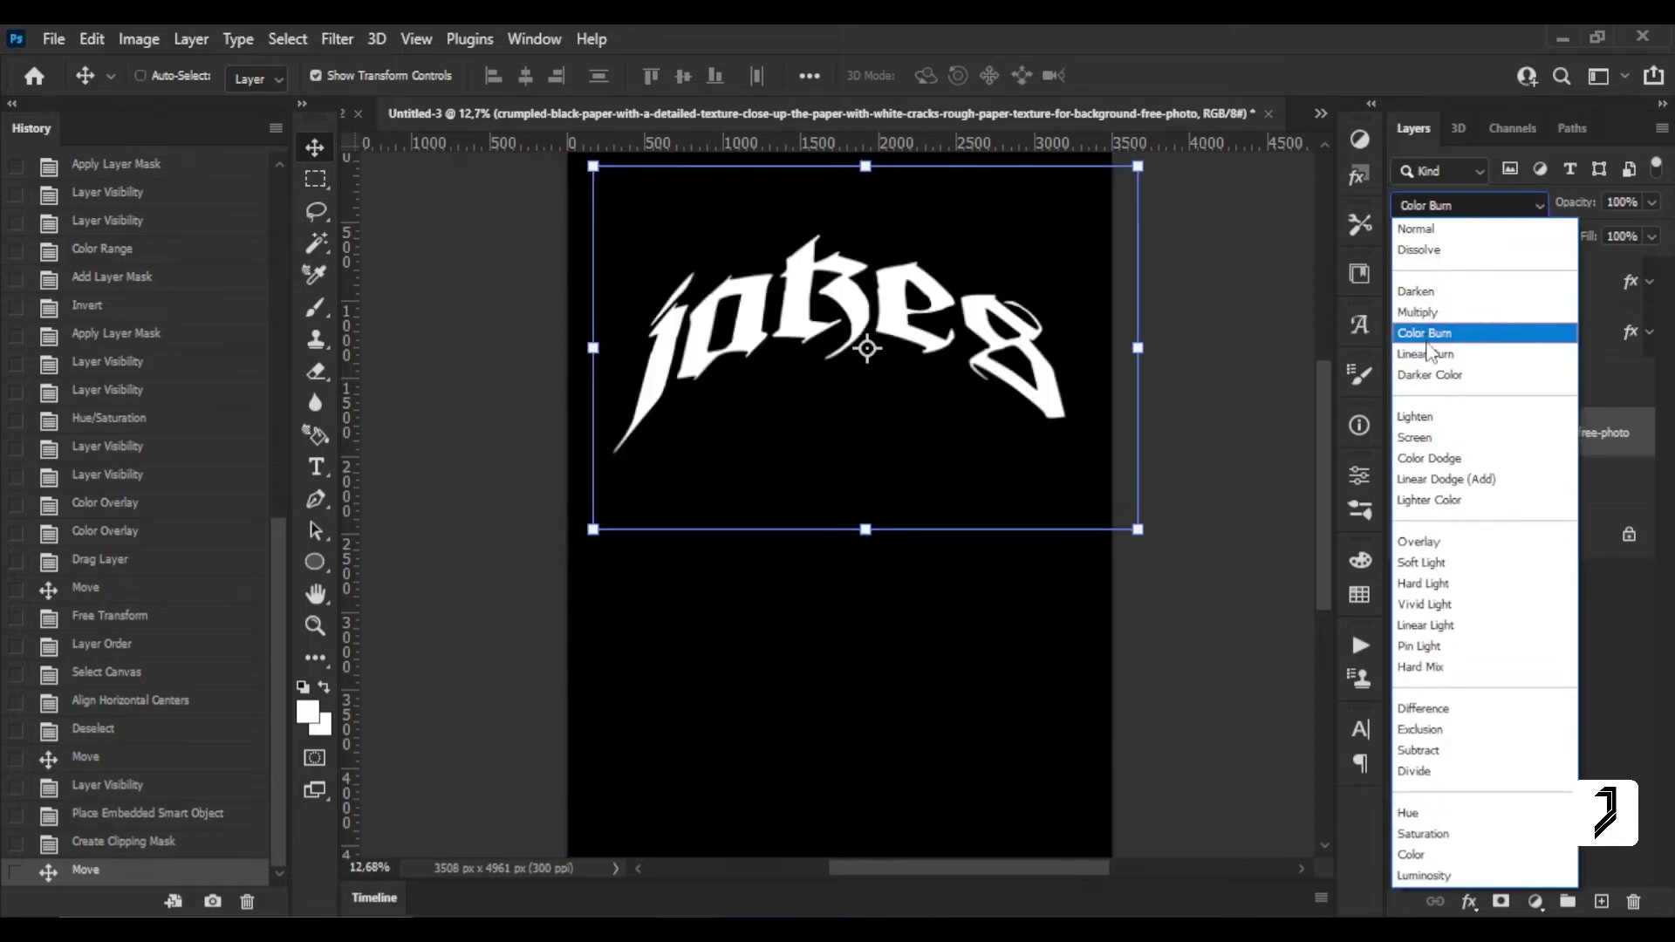
click(1431, 313)
key(ctrl+i)
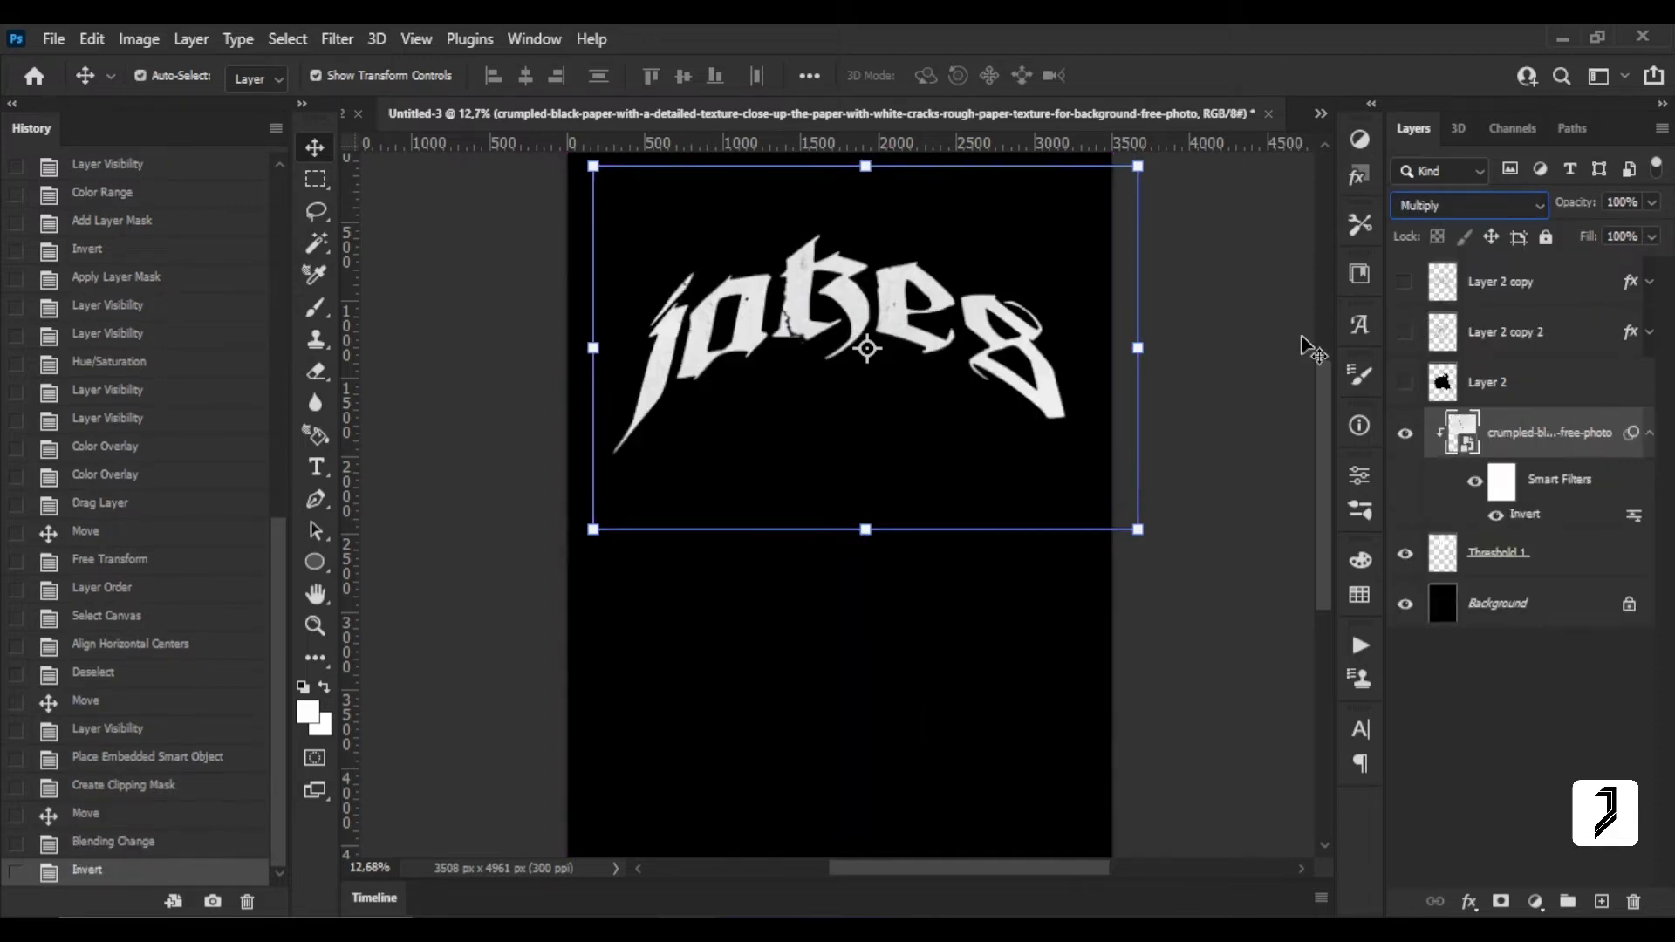
drag(922, 367, 940, 323)
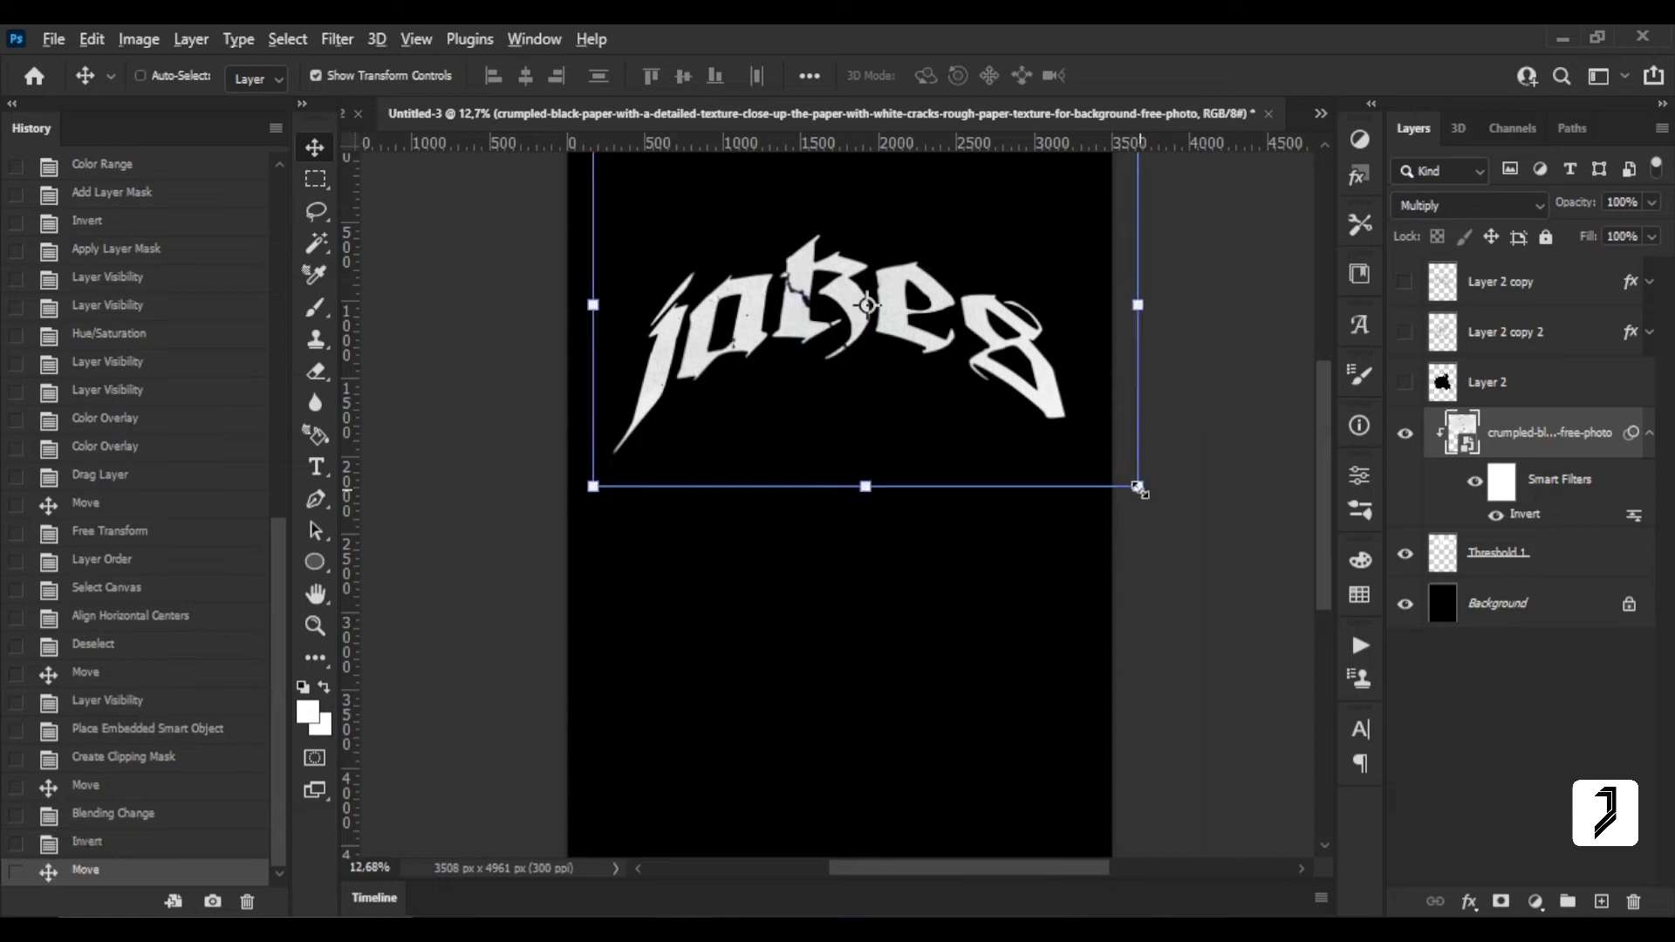
Scale the texture to about 90%, rotate it a quarter turn and enlarge it over the lettering.
key(ctrl+t)
drag(1137, 486, 1122, 476)
click(1190, 77)
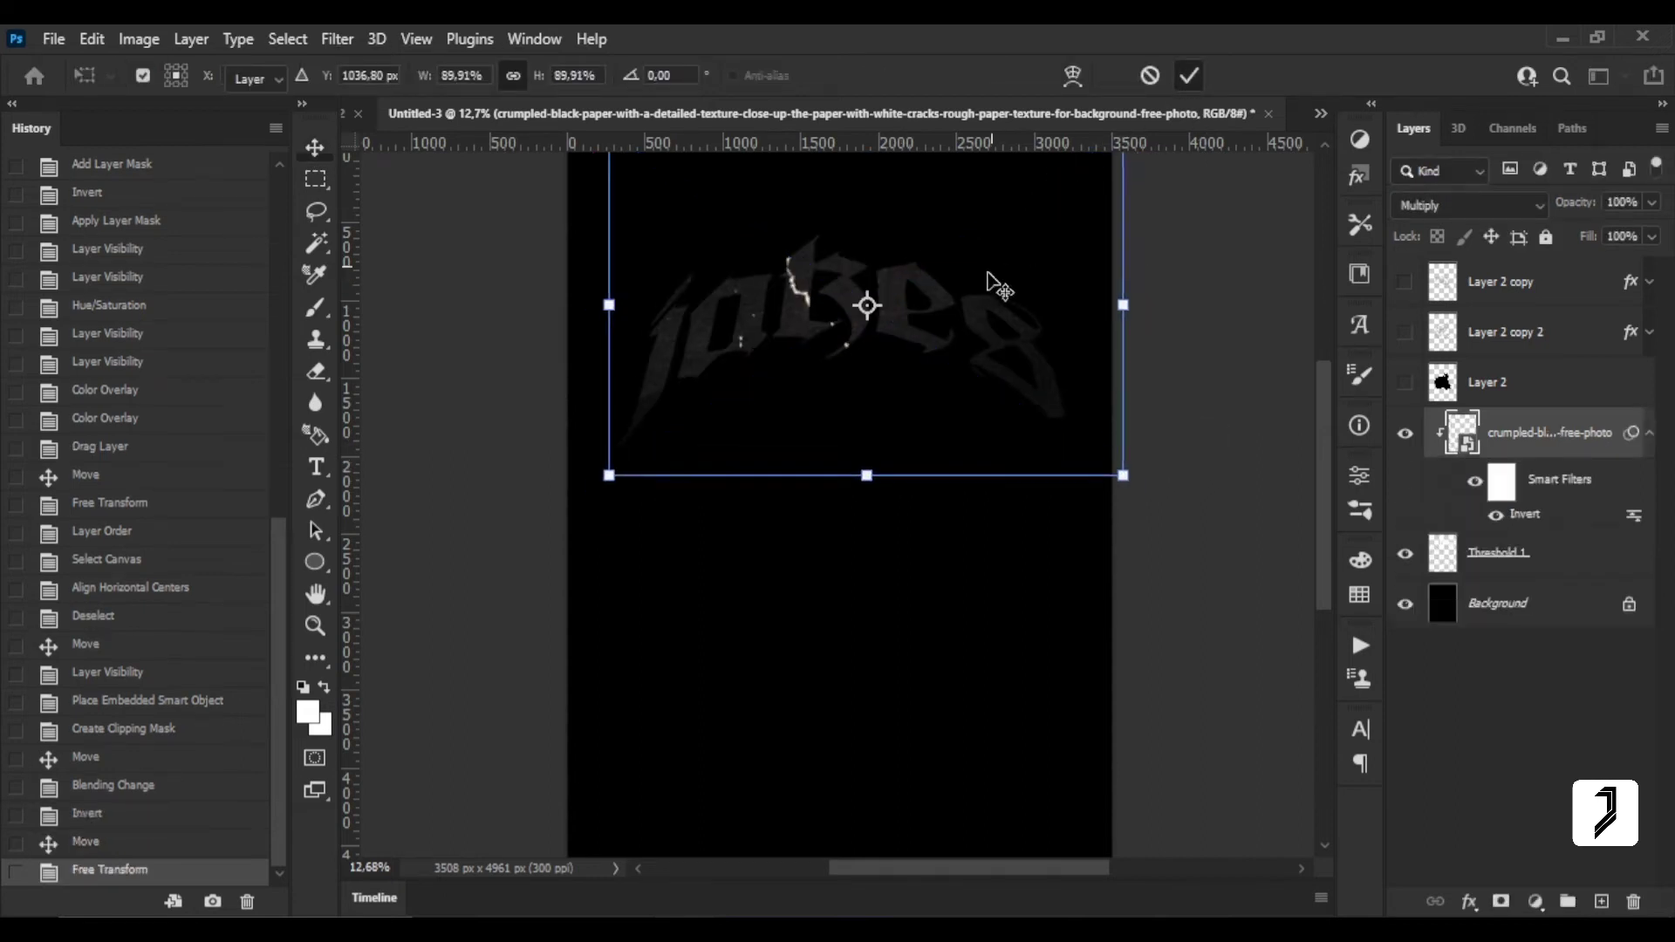
drag(993, 280, 982, 280)
mouse_move(1125, 345)
mouse_down()
mouse_move(812, 477)
mouse_move(1063, 287)
mouse_up()
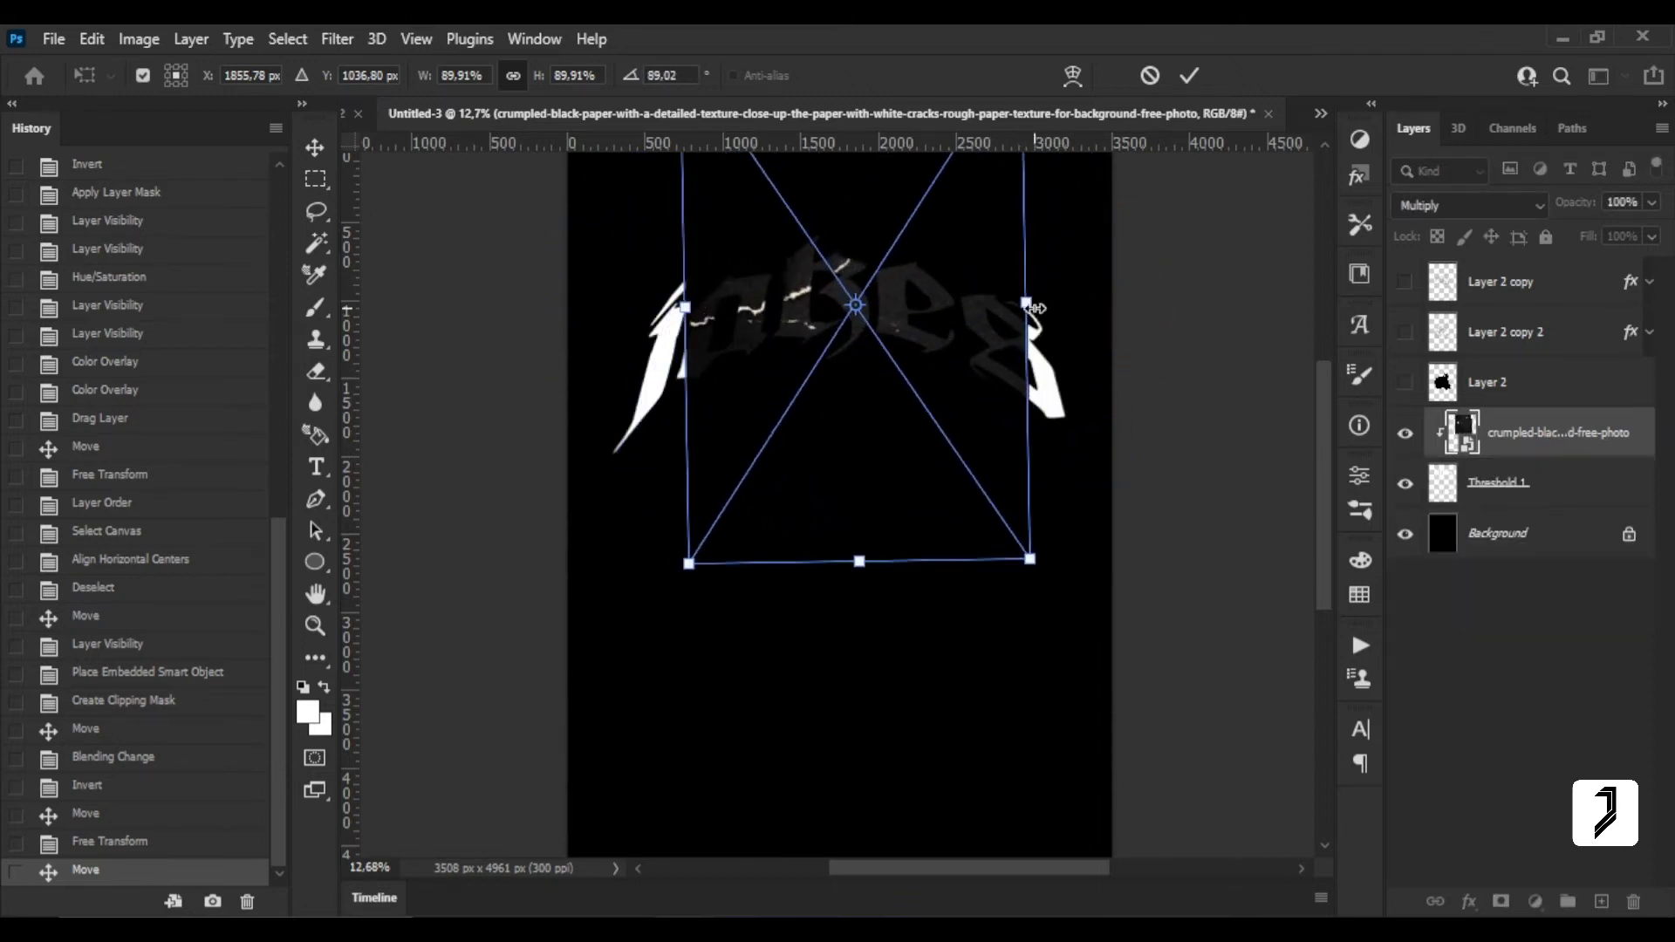
drag(1036, 307, 1093, 307)
drag(910, 441, 898, 445)
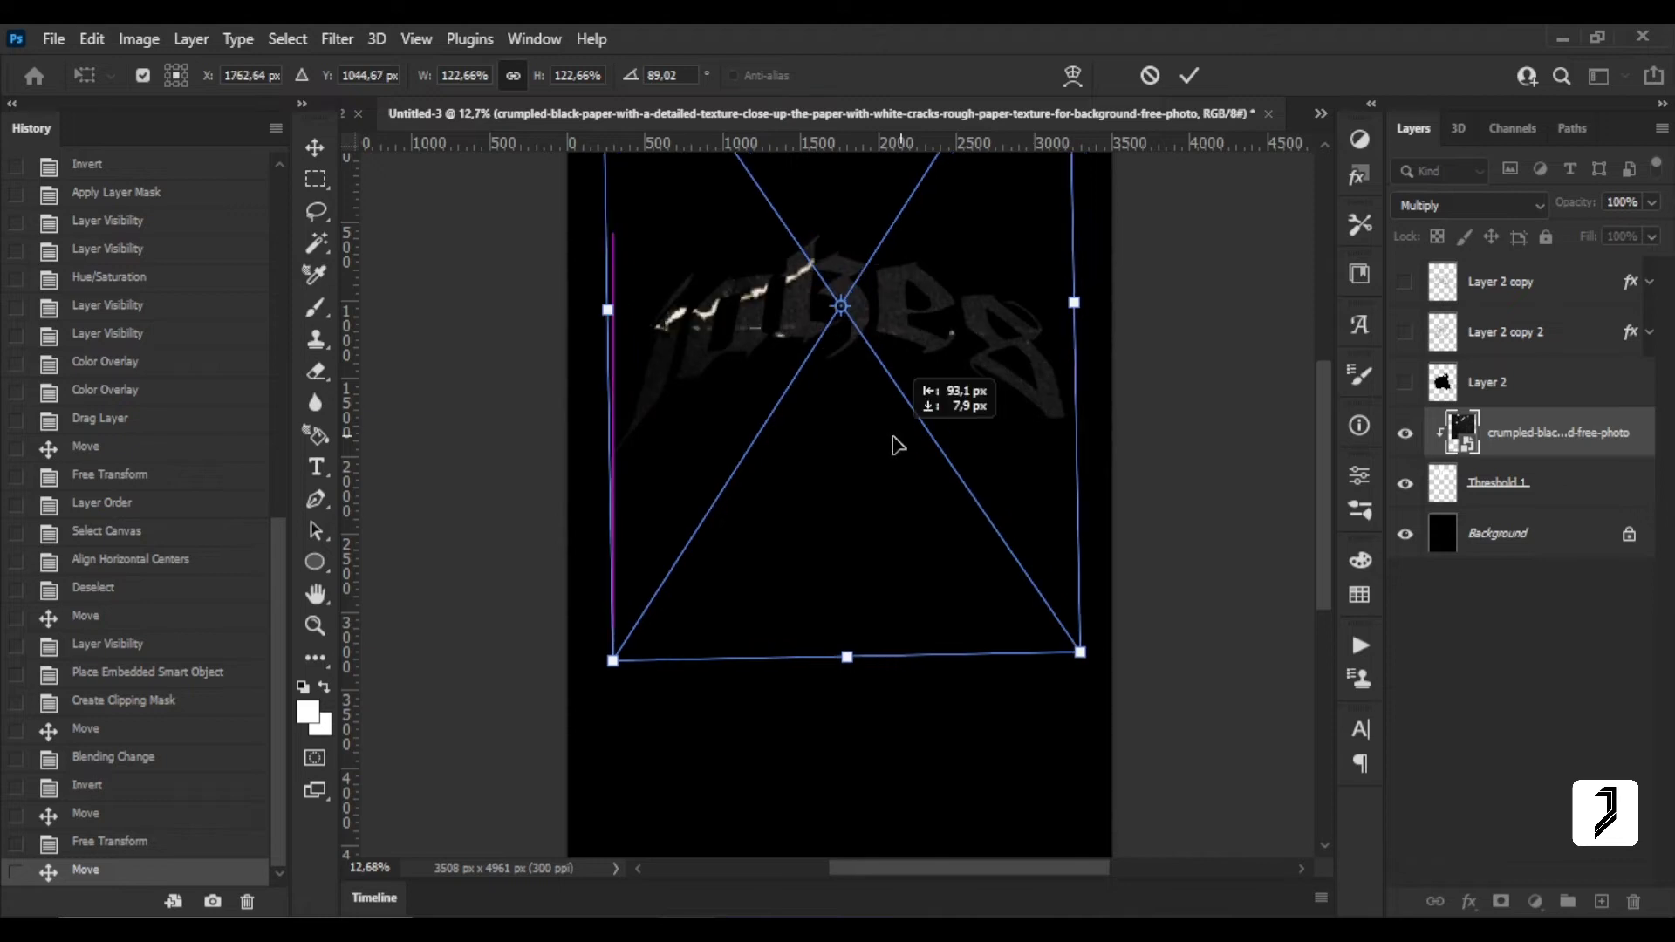
click(1190, 75)
drag(983, 262, 984, 281)
Merge the texture into the jakes lettering layer with Ctrl+E.
key(z)
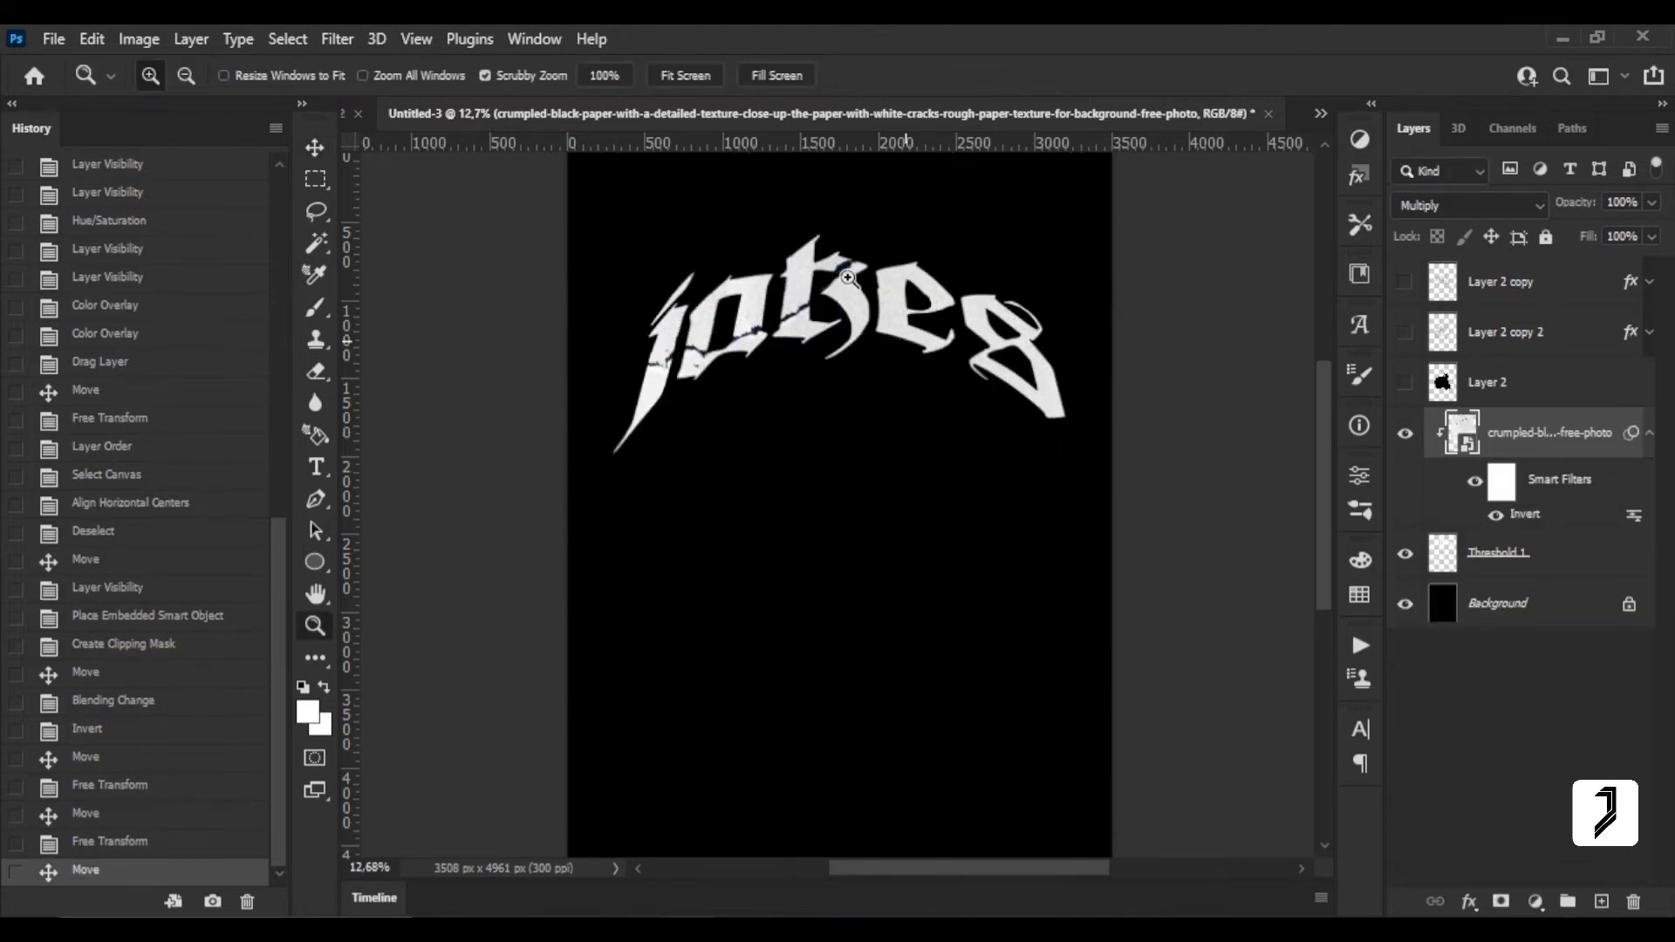
drag(848, 277, 899, 277)
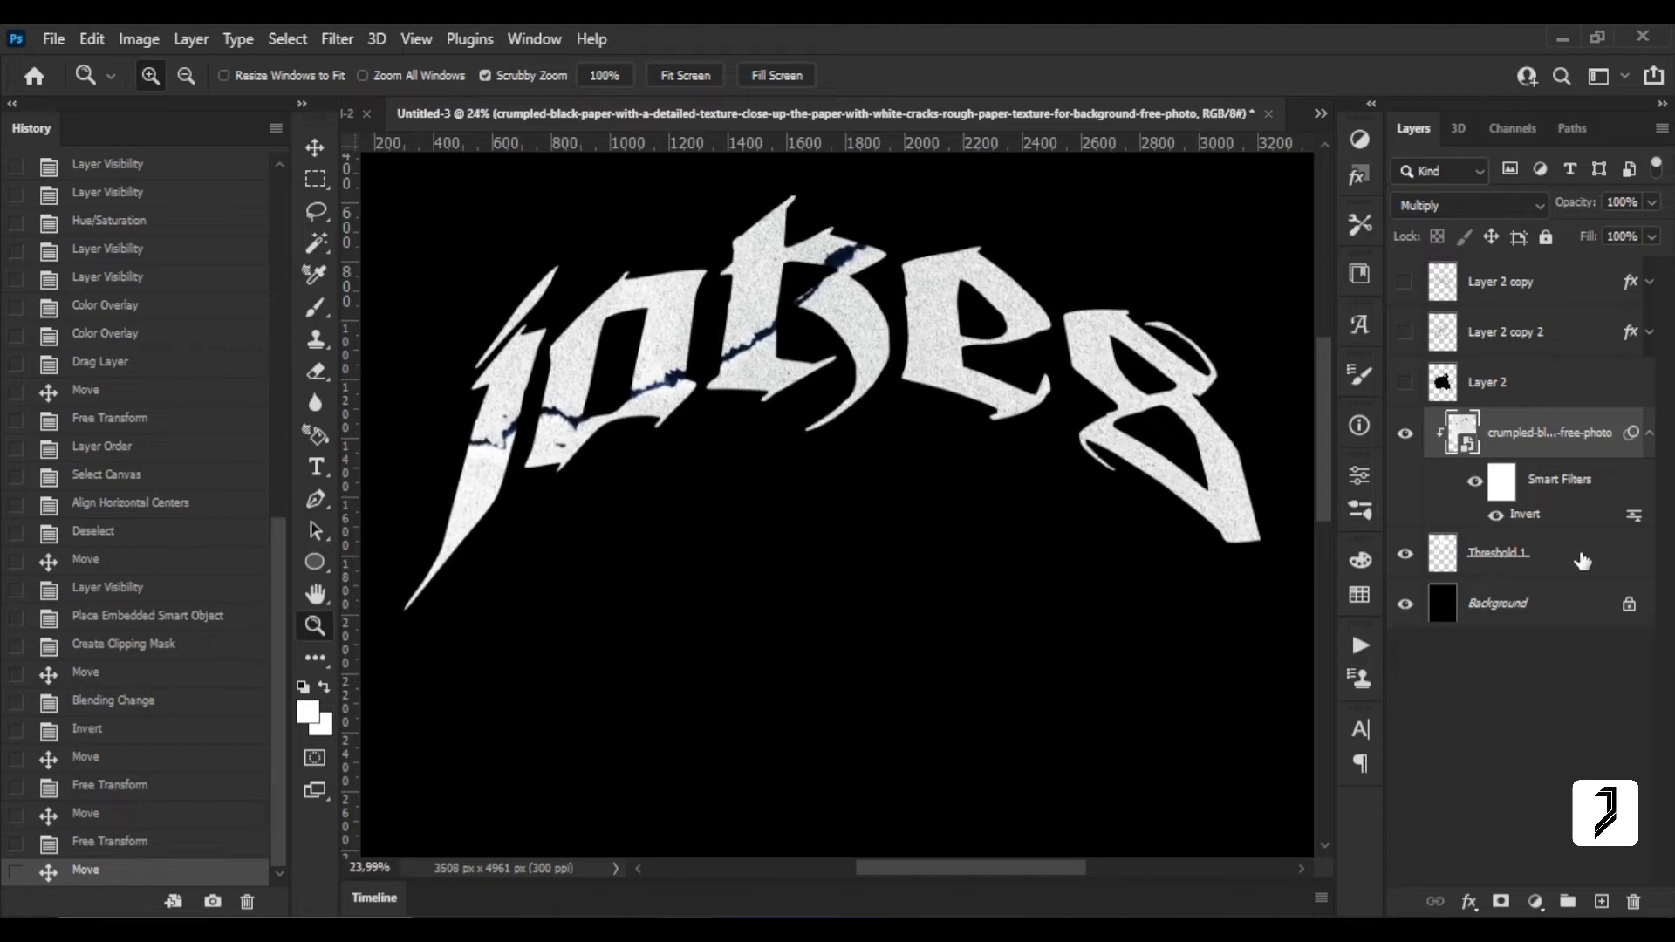
key(ctrl+e)
drag(811, 241, 864, 241)
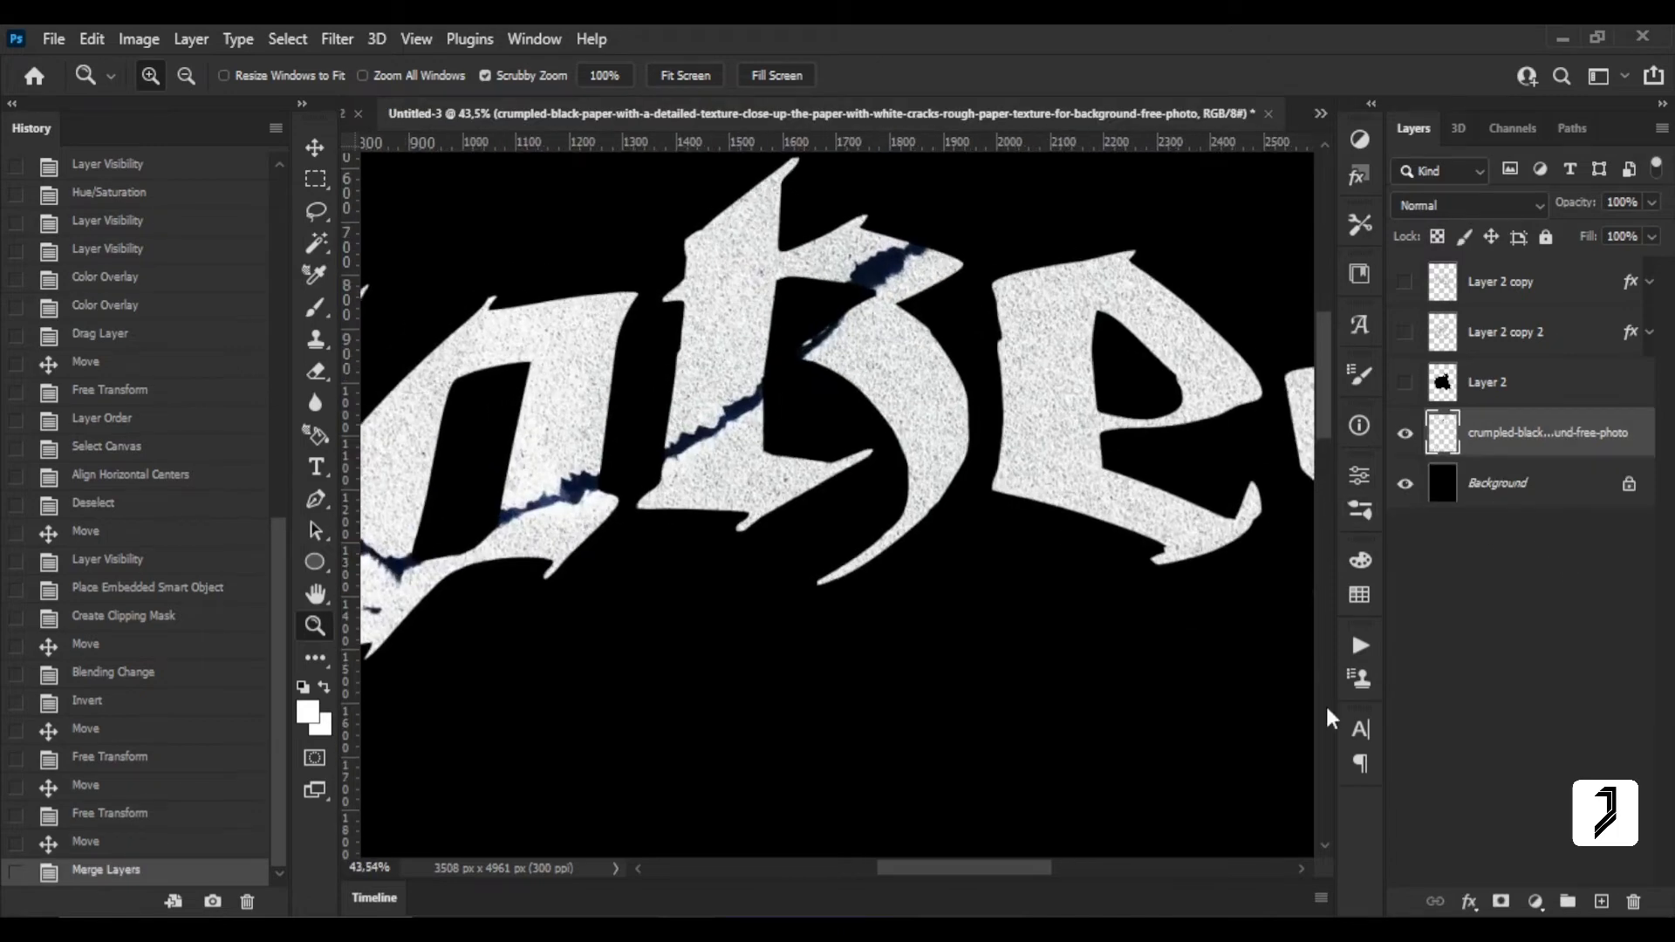
Add a Threshold adjustment to the lettering and merge it in.
click(1533, 901)
click(1518, 838)
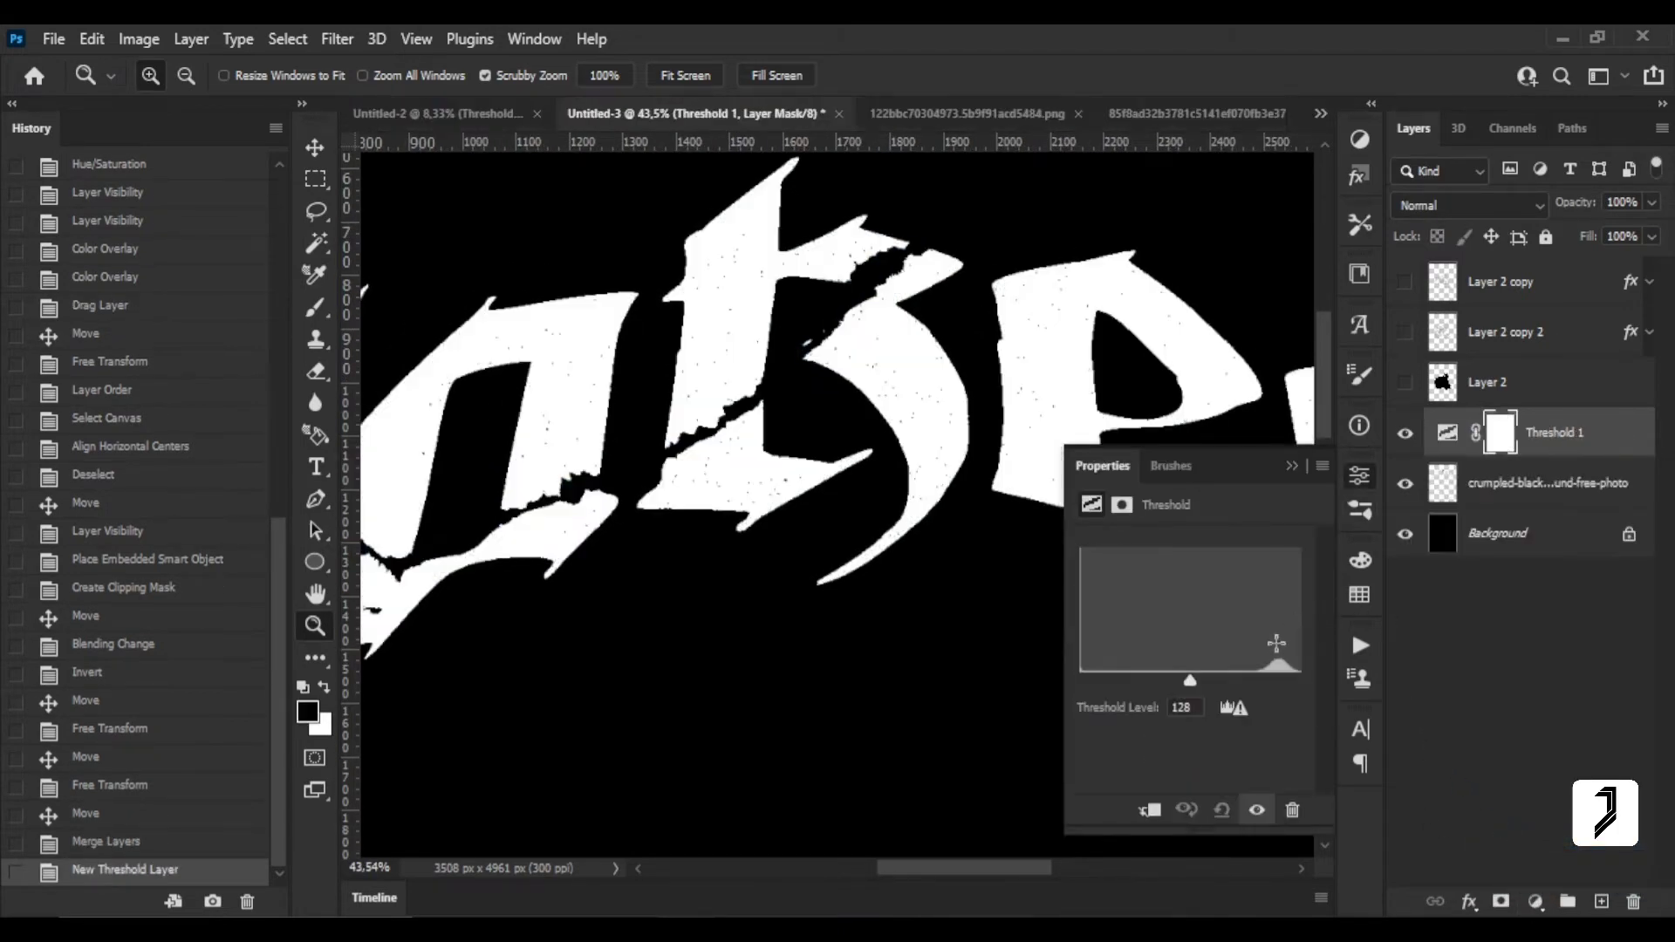
mouse_move(1194, 679)
mouse_down()
mouse_move(1233, 683)
mouse_move(1216, 683)
mouse_up()
click(1291, 465)
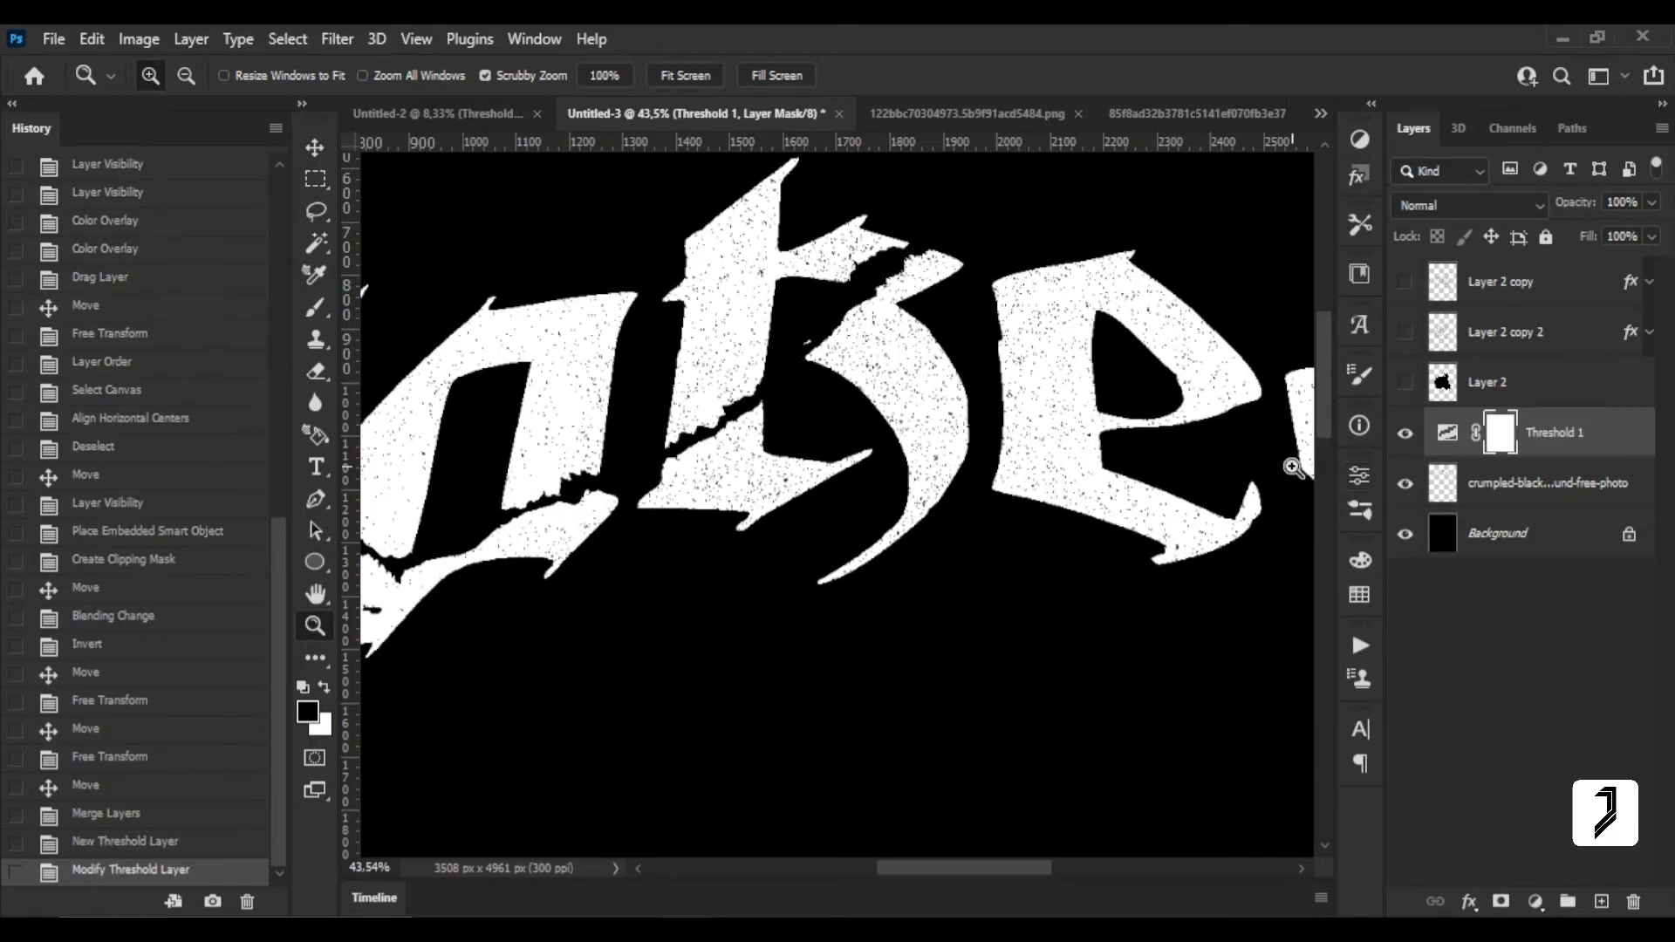
key(ctrl+e)
key(ctrl+0)
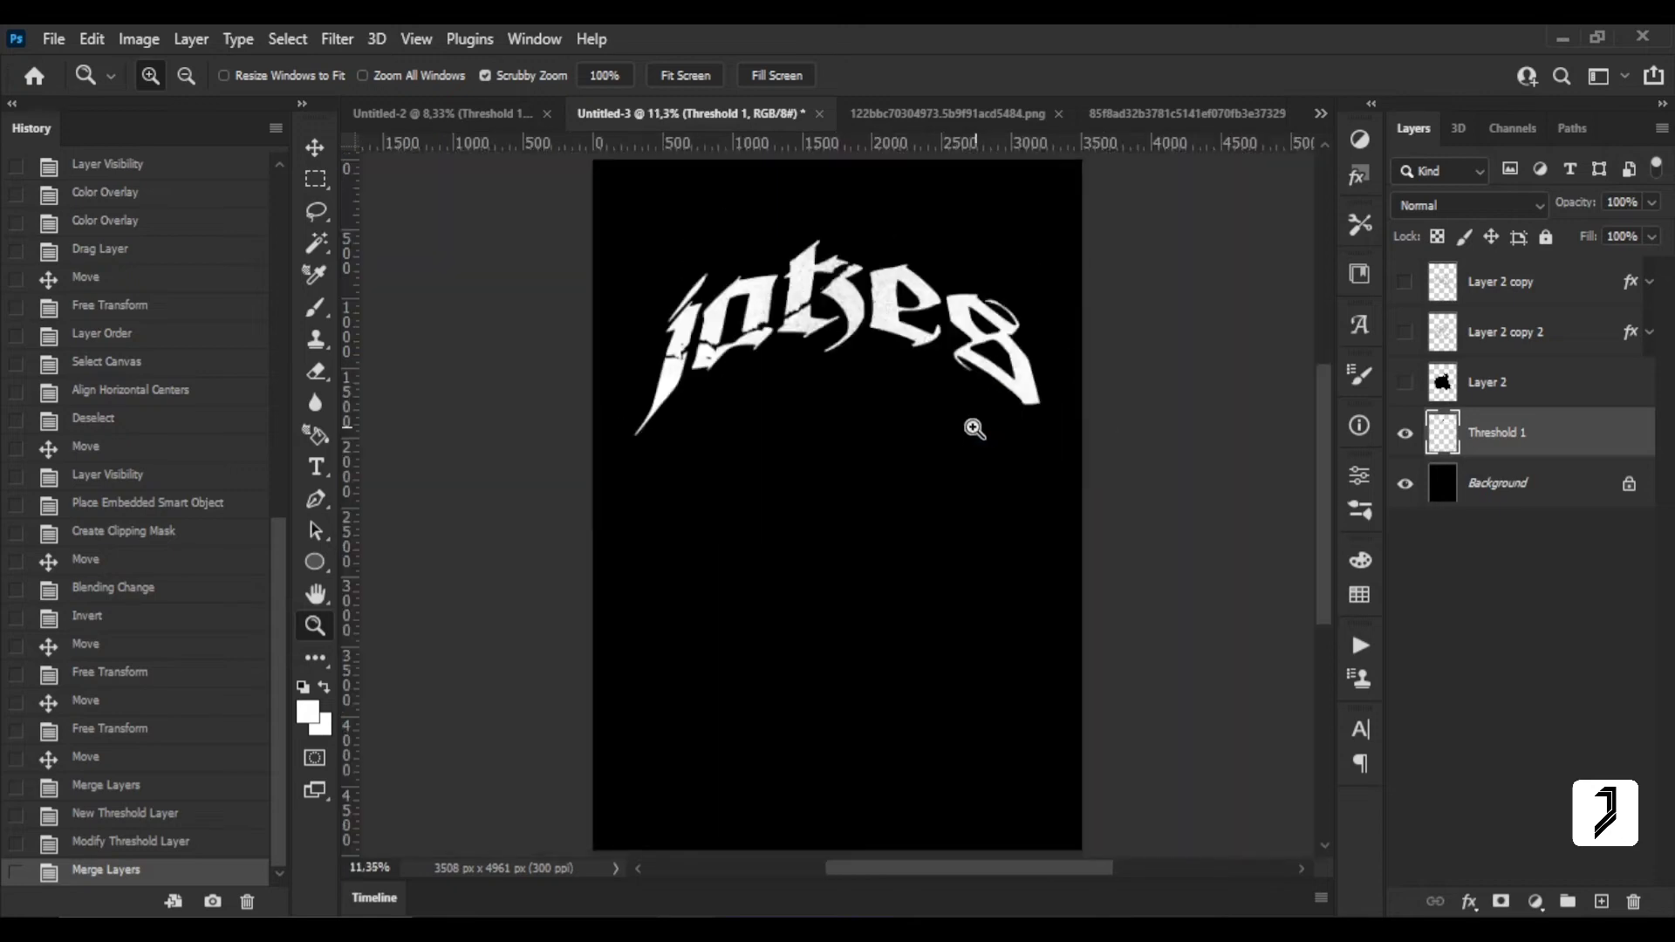
scroll(913, 360, up, 2)
drag(914, 360, 942, 375)
Mask the lettering with an inverted Color Range selection and apply the mask.
click(287, 38)
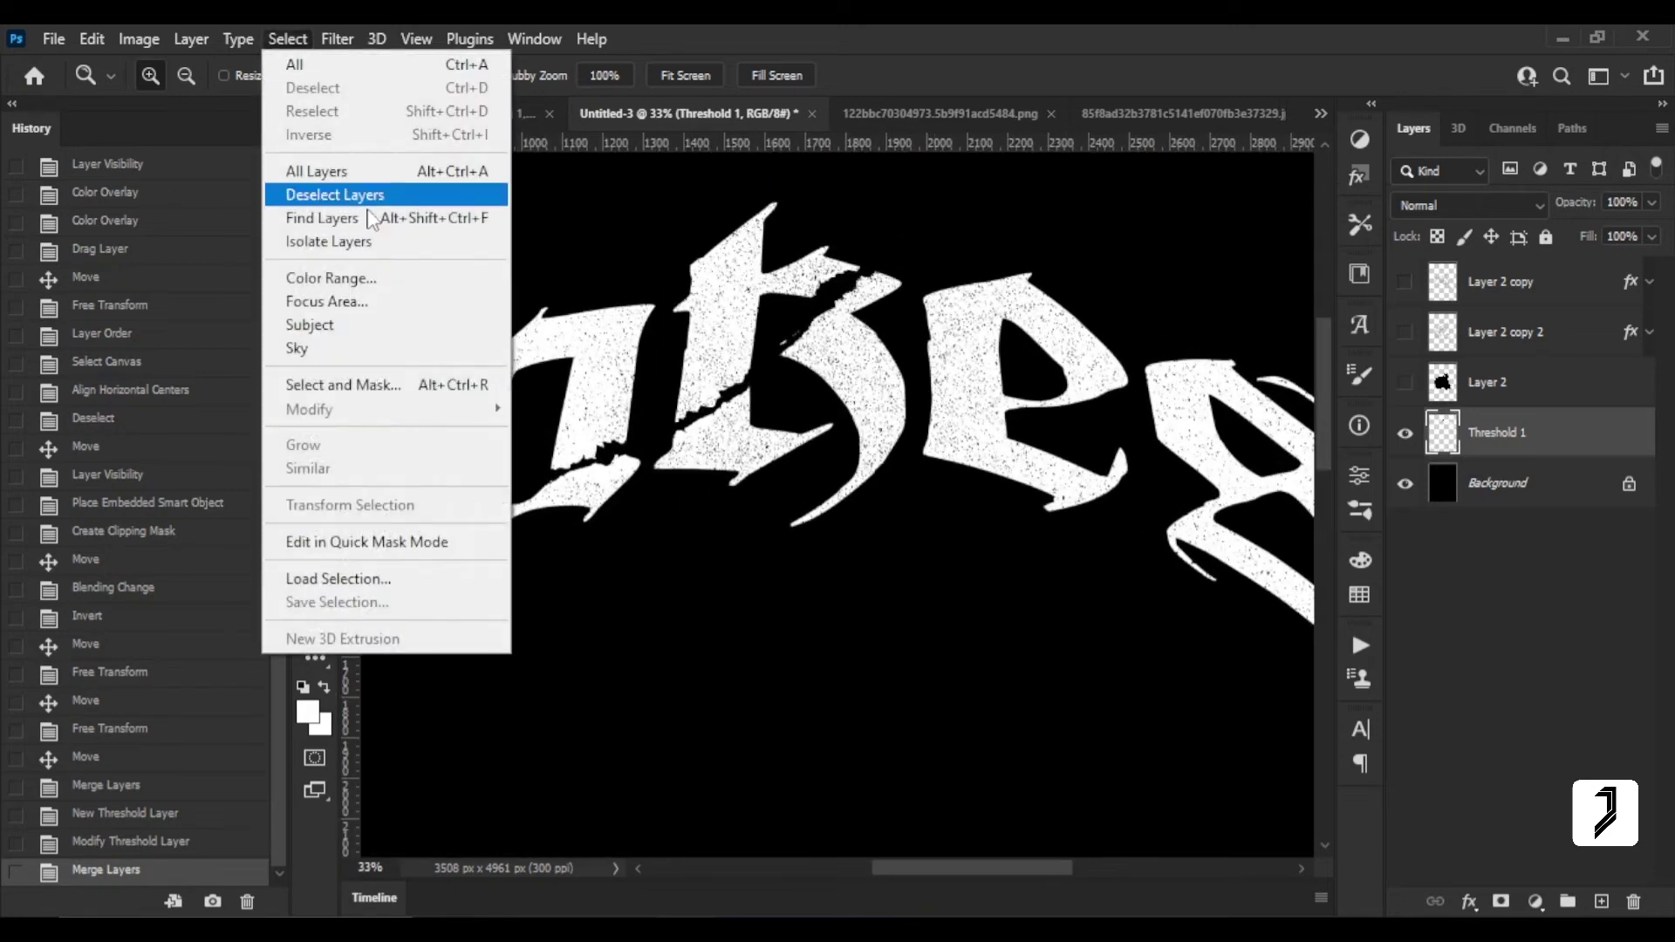
click(349, 276)
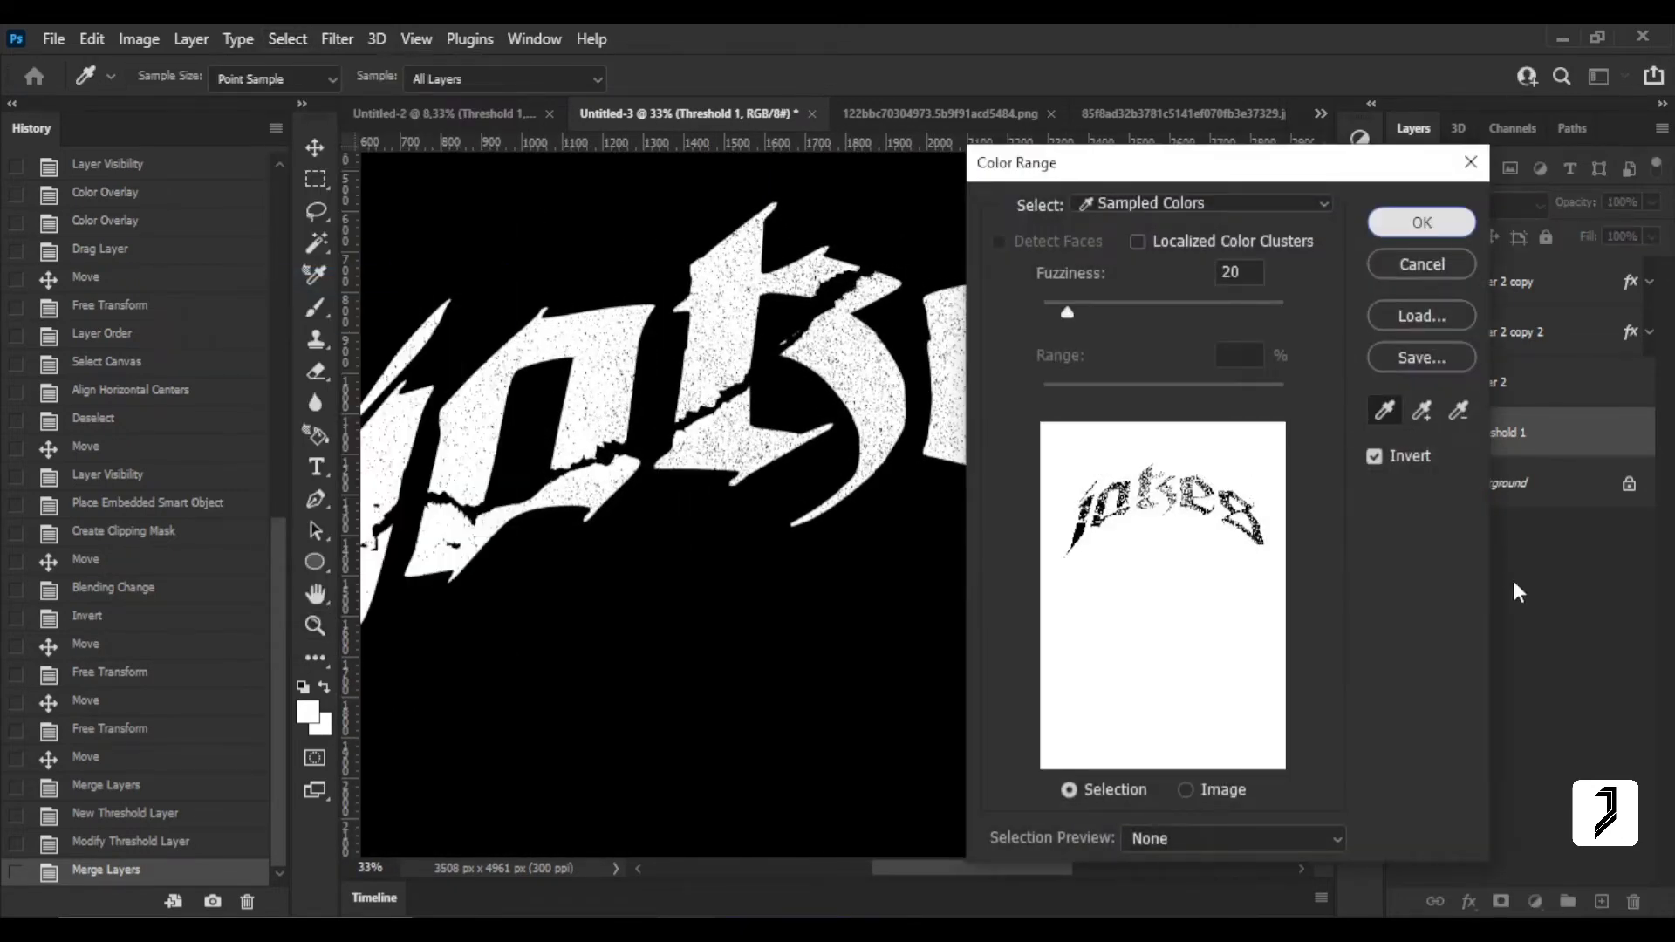
key(Return)
click(1501, 901)
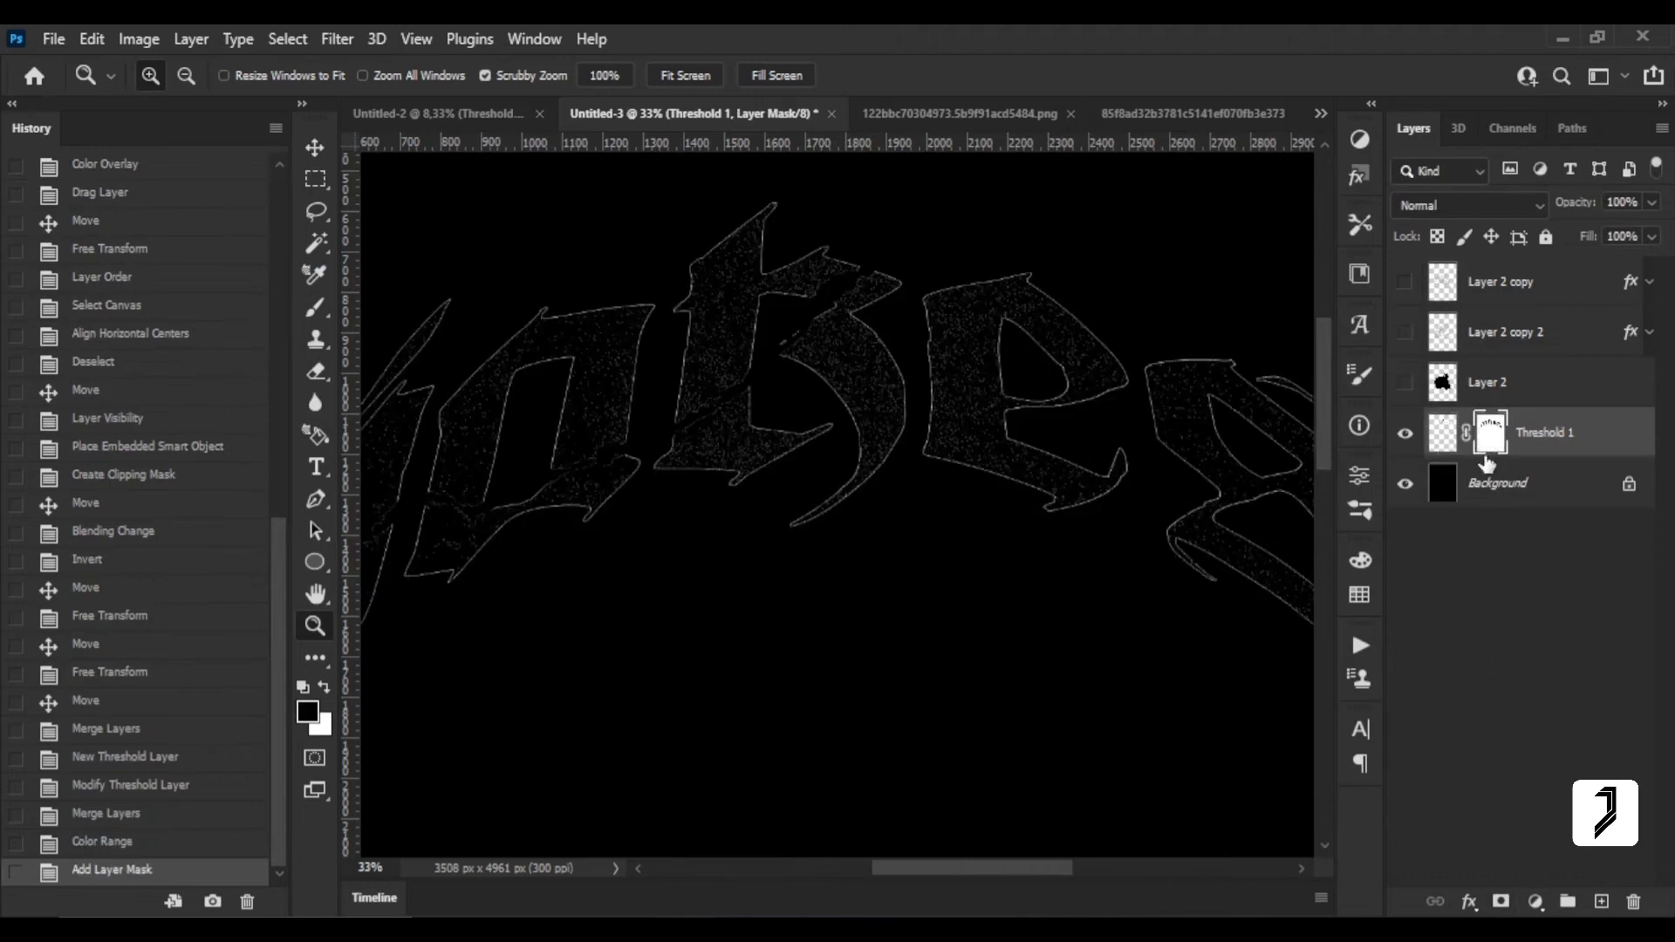
key(ctrl+i)
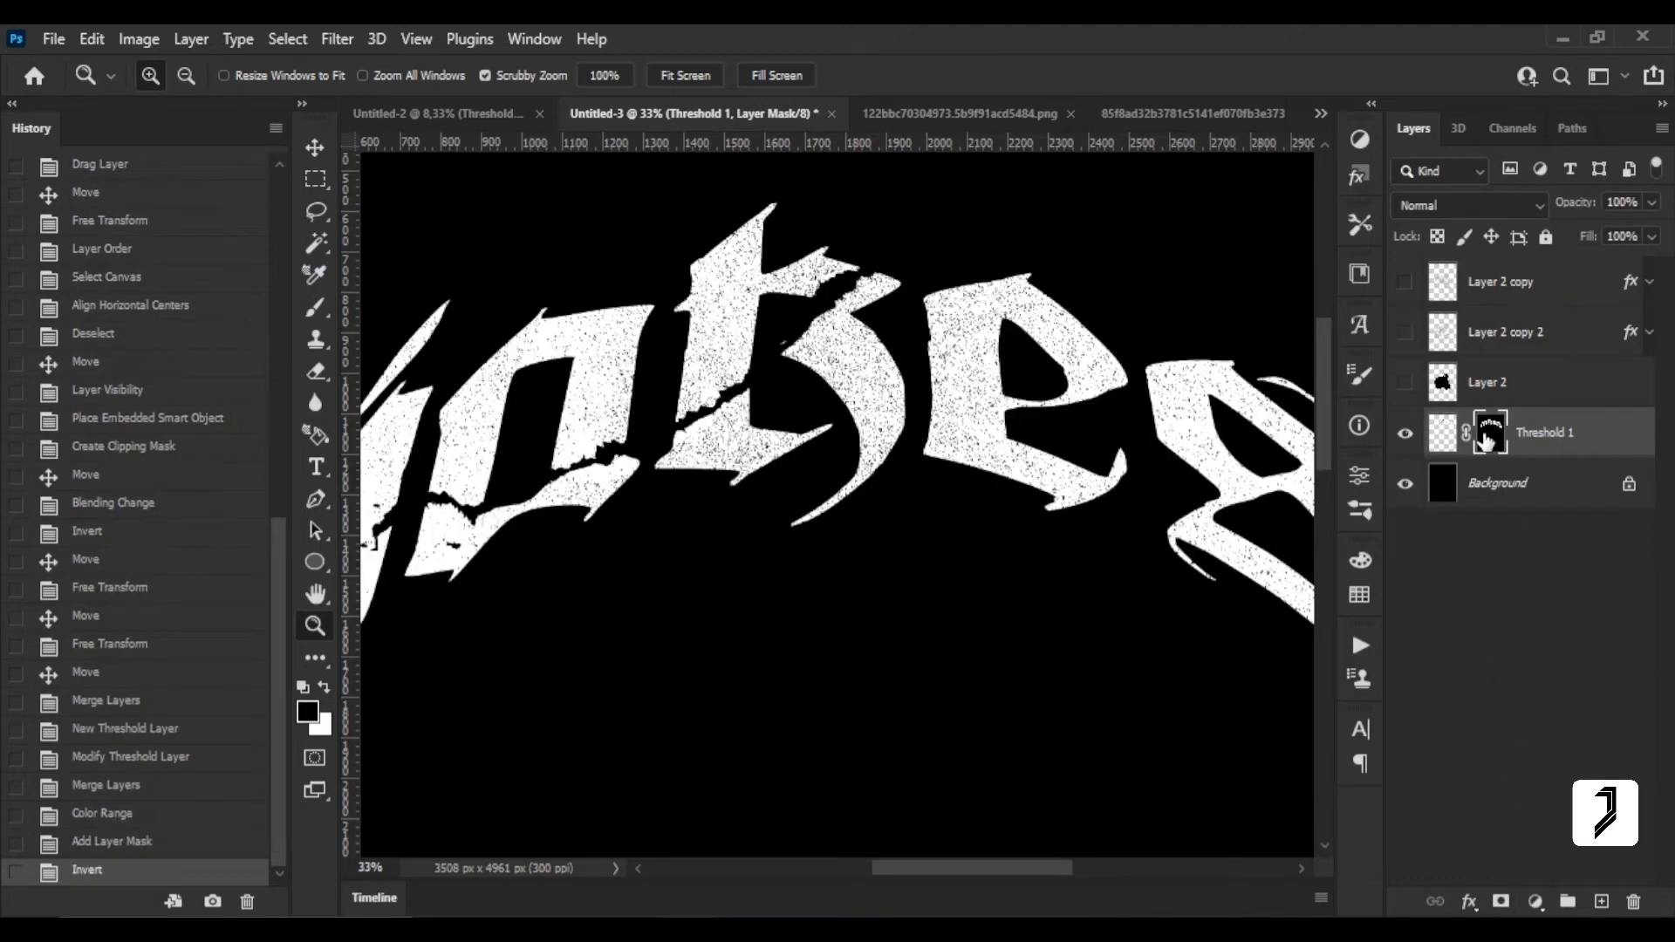
right_click(1489, 436)
click(1483, 500)
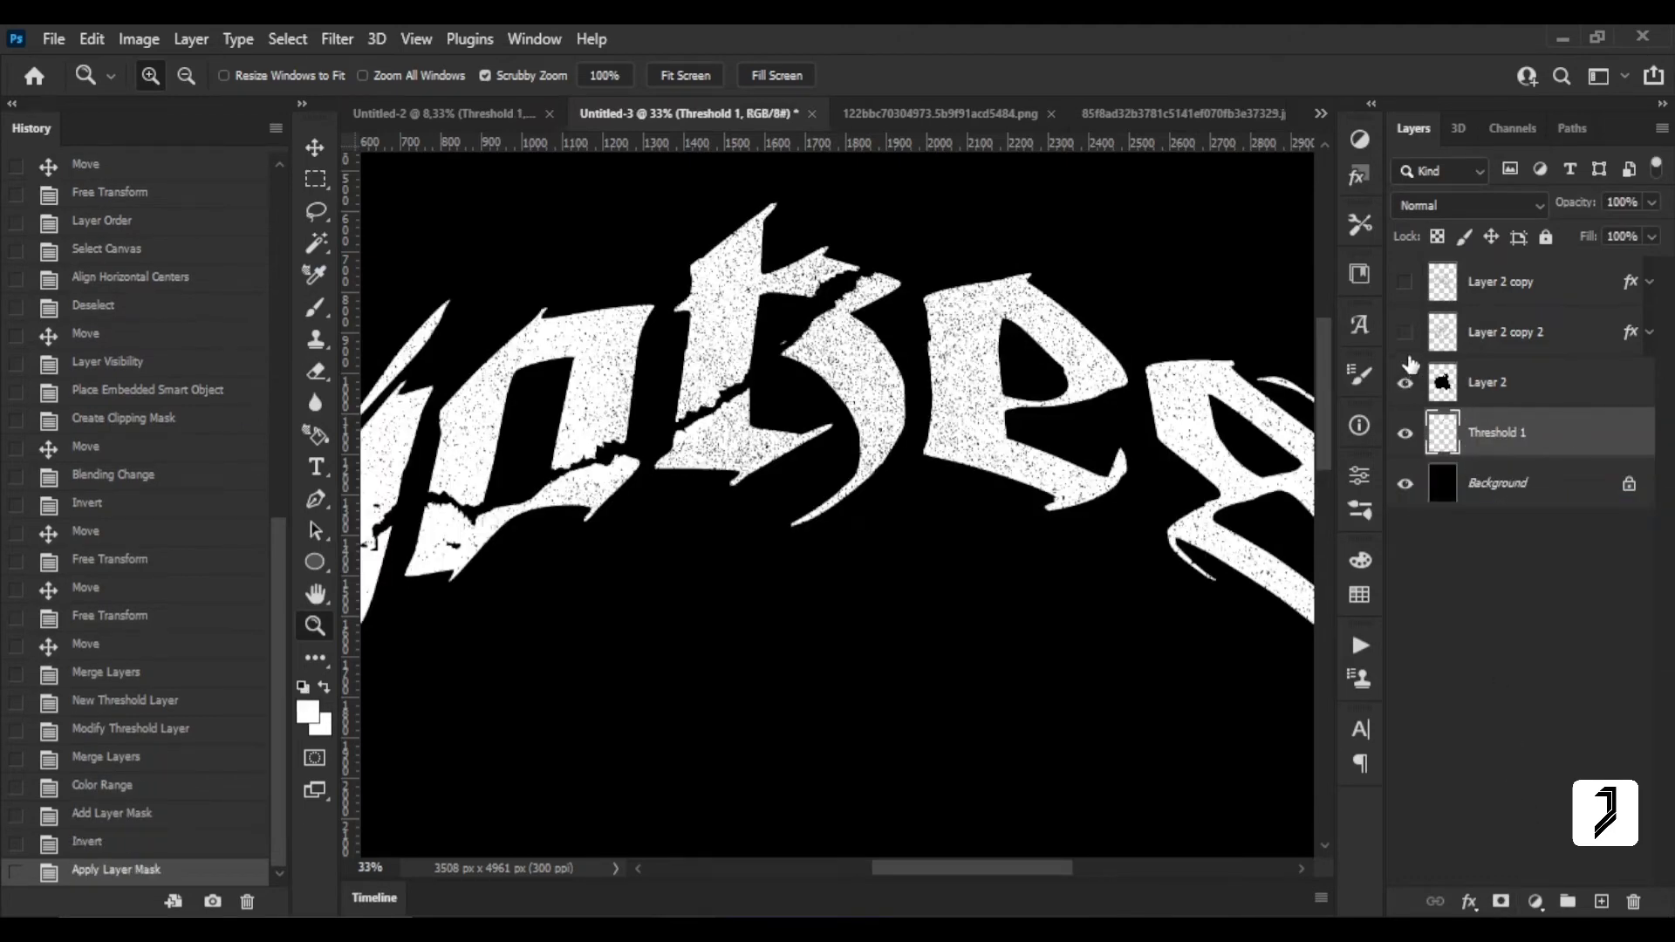
Turn the skull artwork back on and zoom in on the skull.
drag(1405, 333, 1405, 282)
key(ctrl+0)
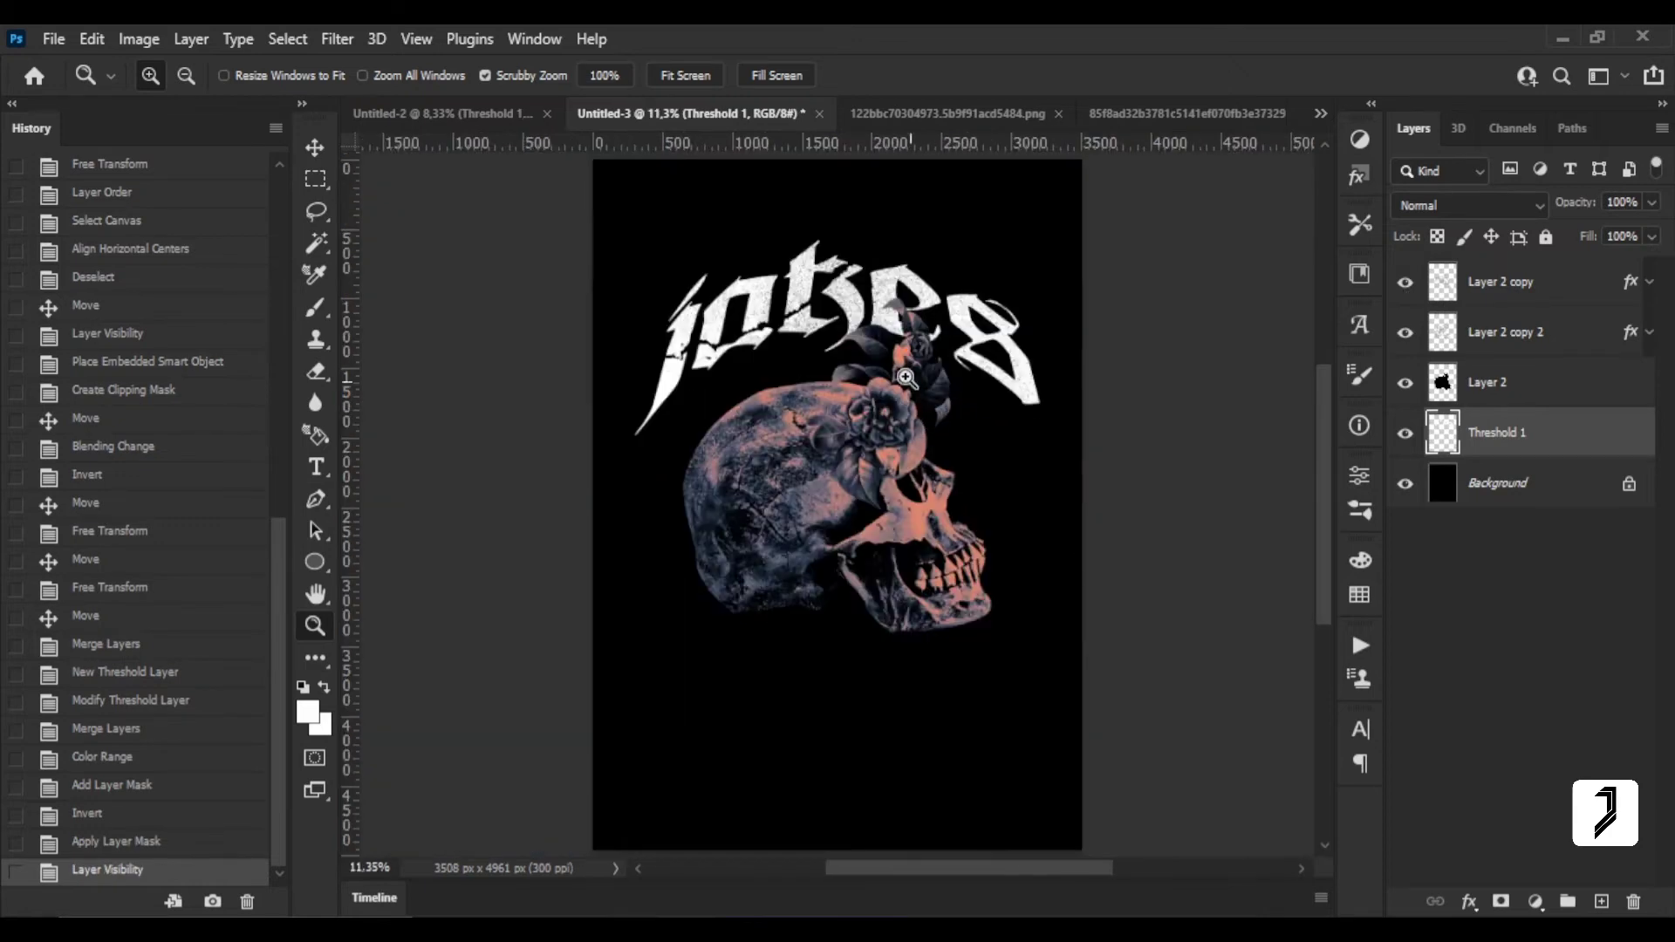
drag(906, 377, 916, 377)
click(315, 147)
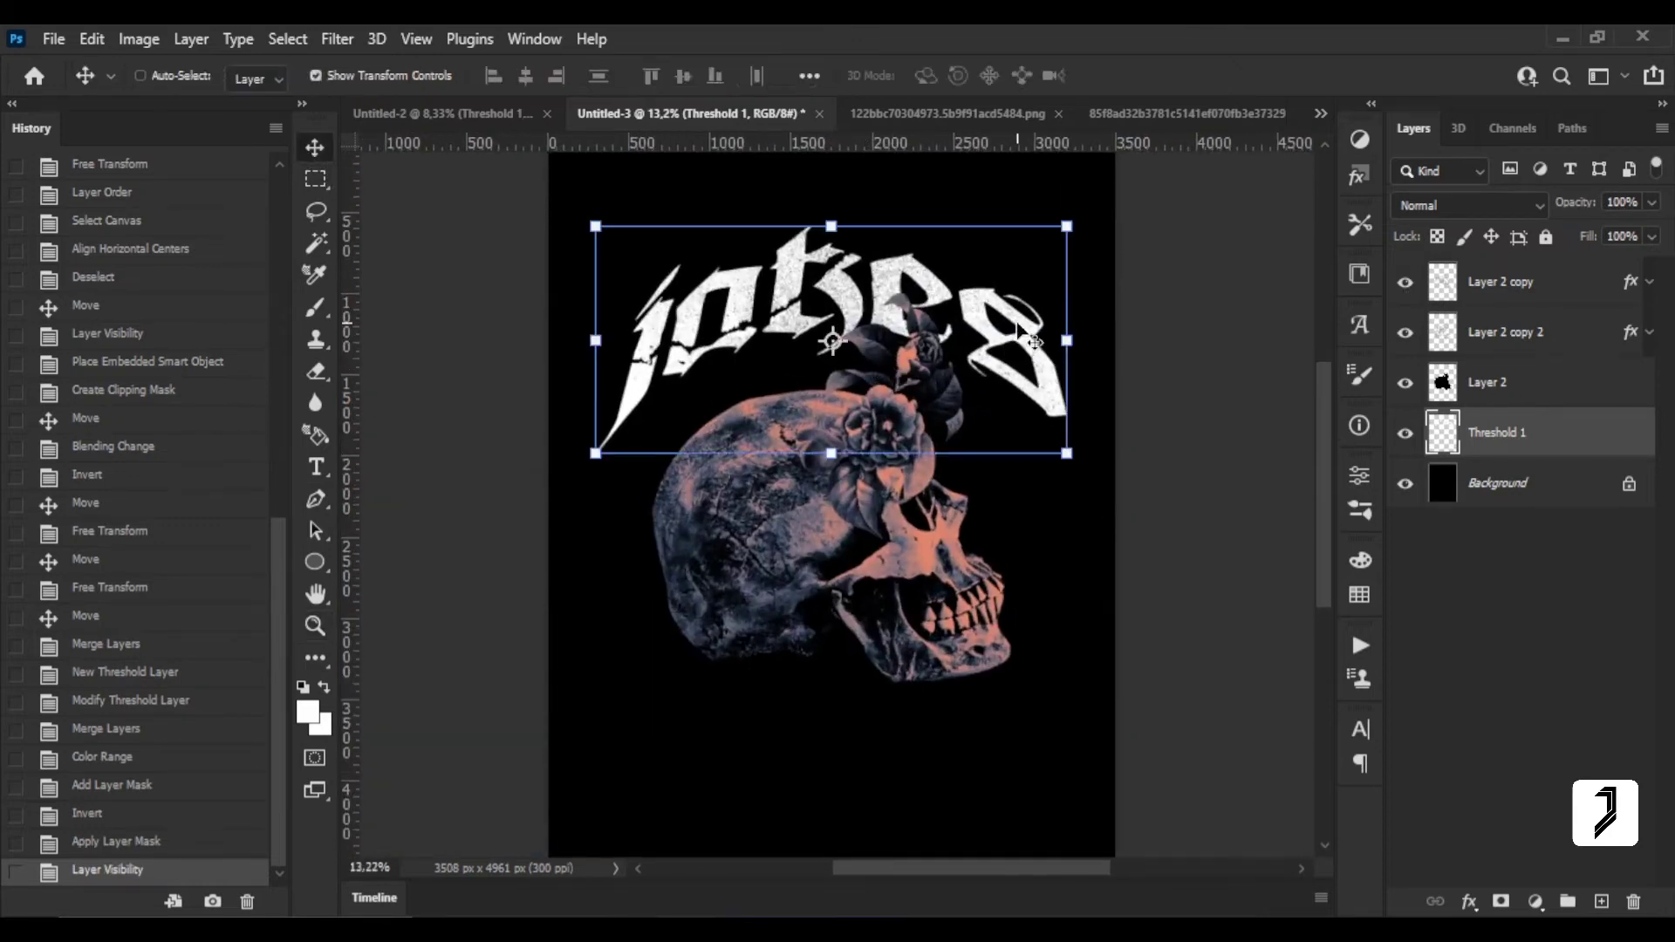
key(z)
drag(818, 720, 853, 744)
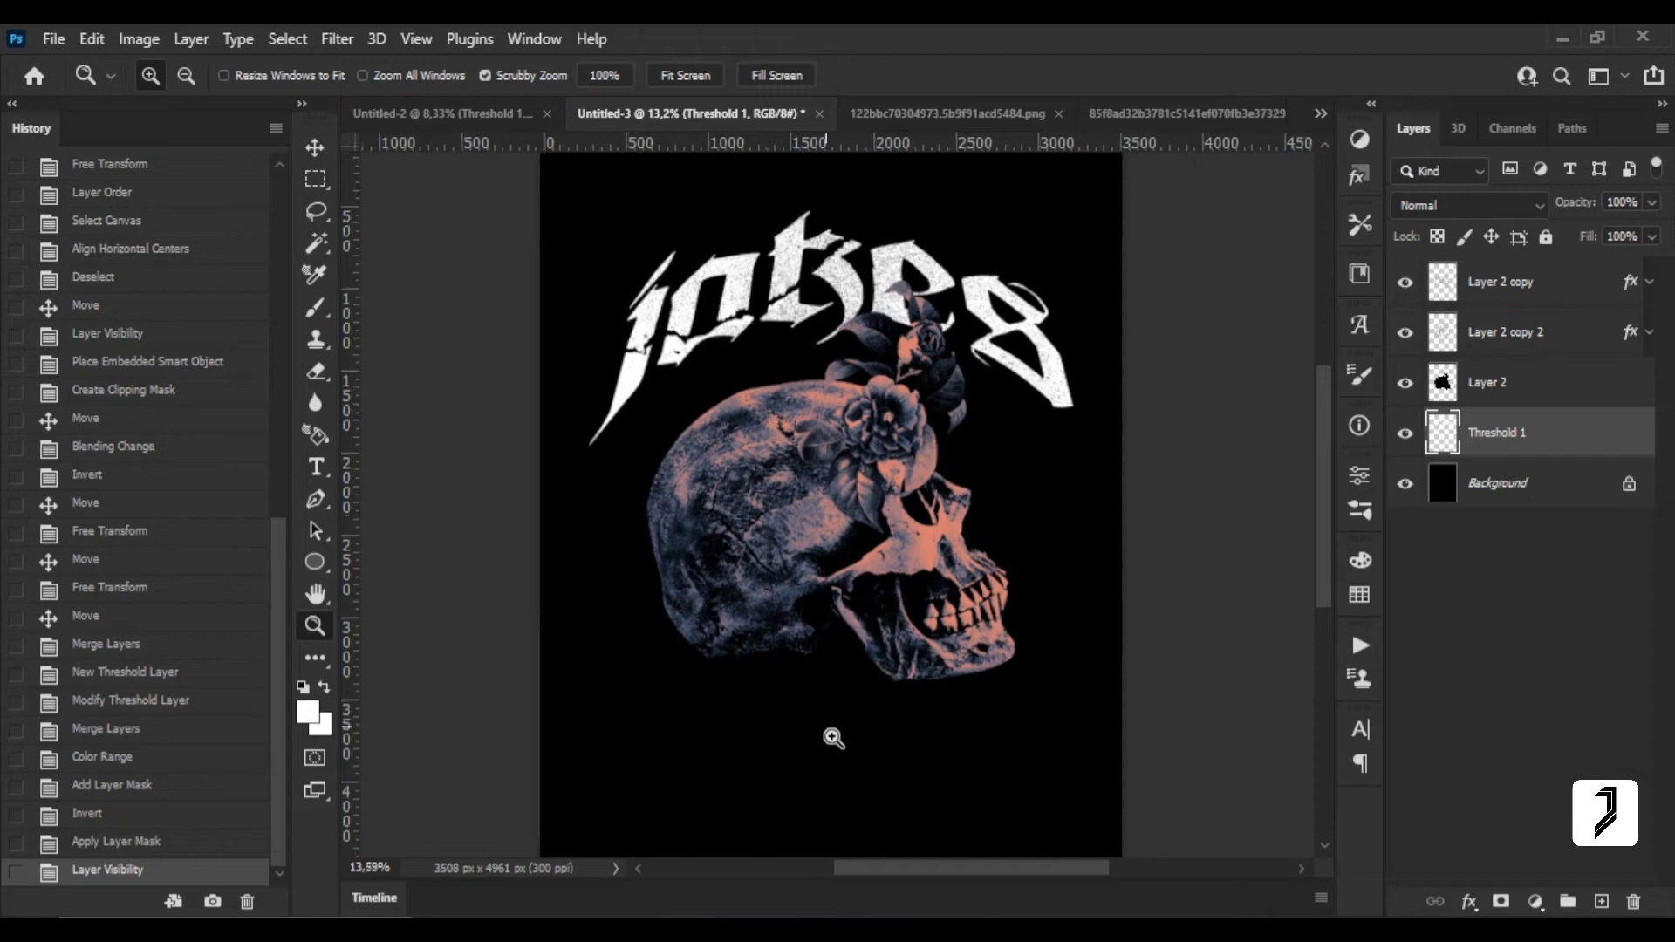
Start a text block below the skull with salmon colour ef8f69 sampled from the skull.
click(317, 468)
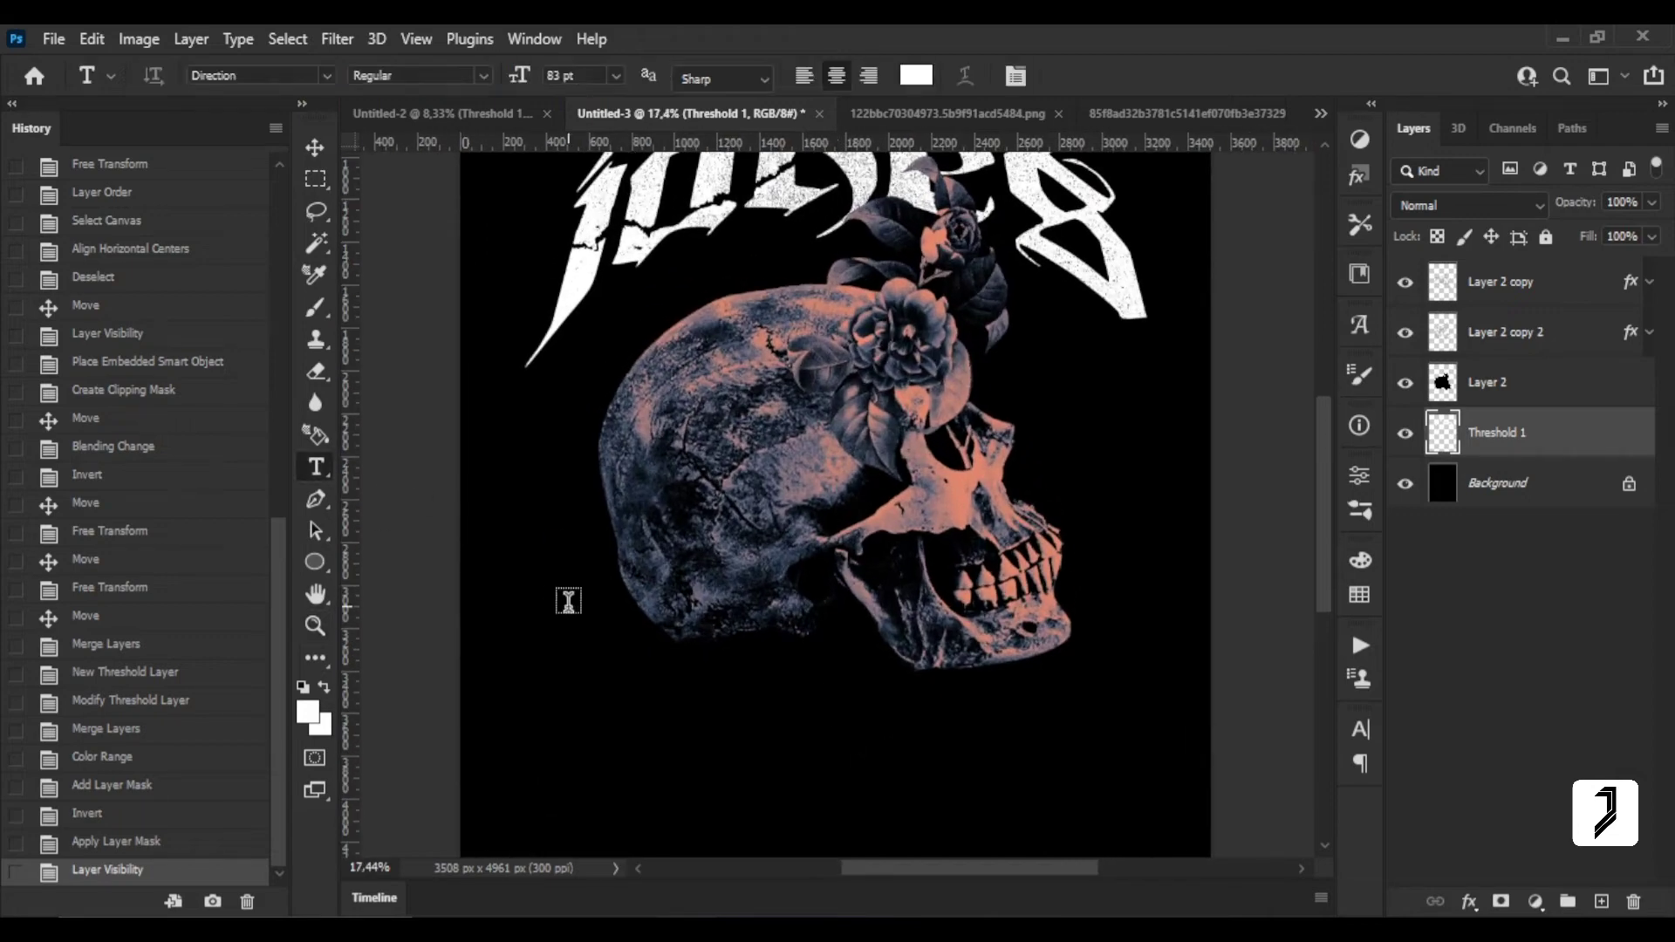
click(803, 664)
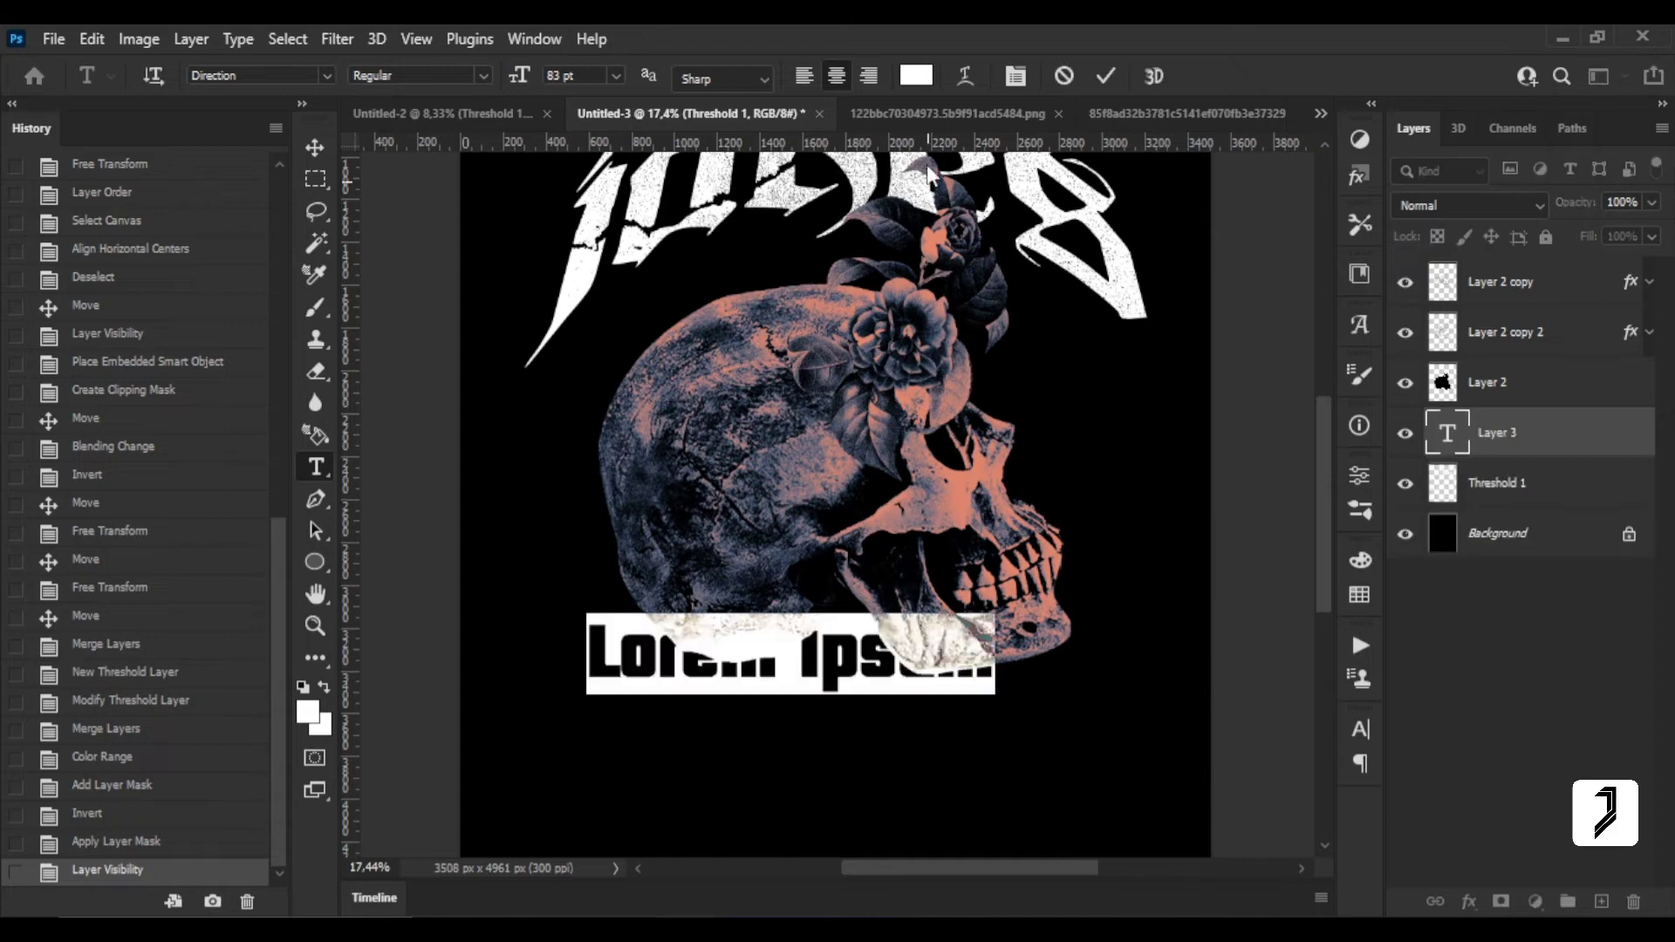
click(916, 76)
click(964, 241)
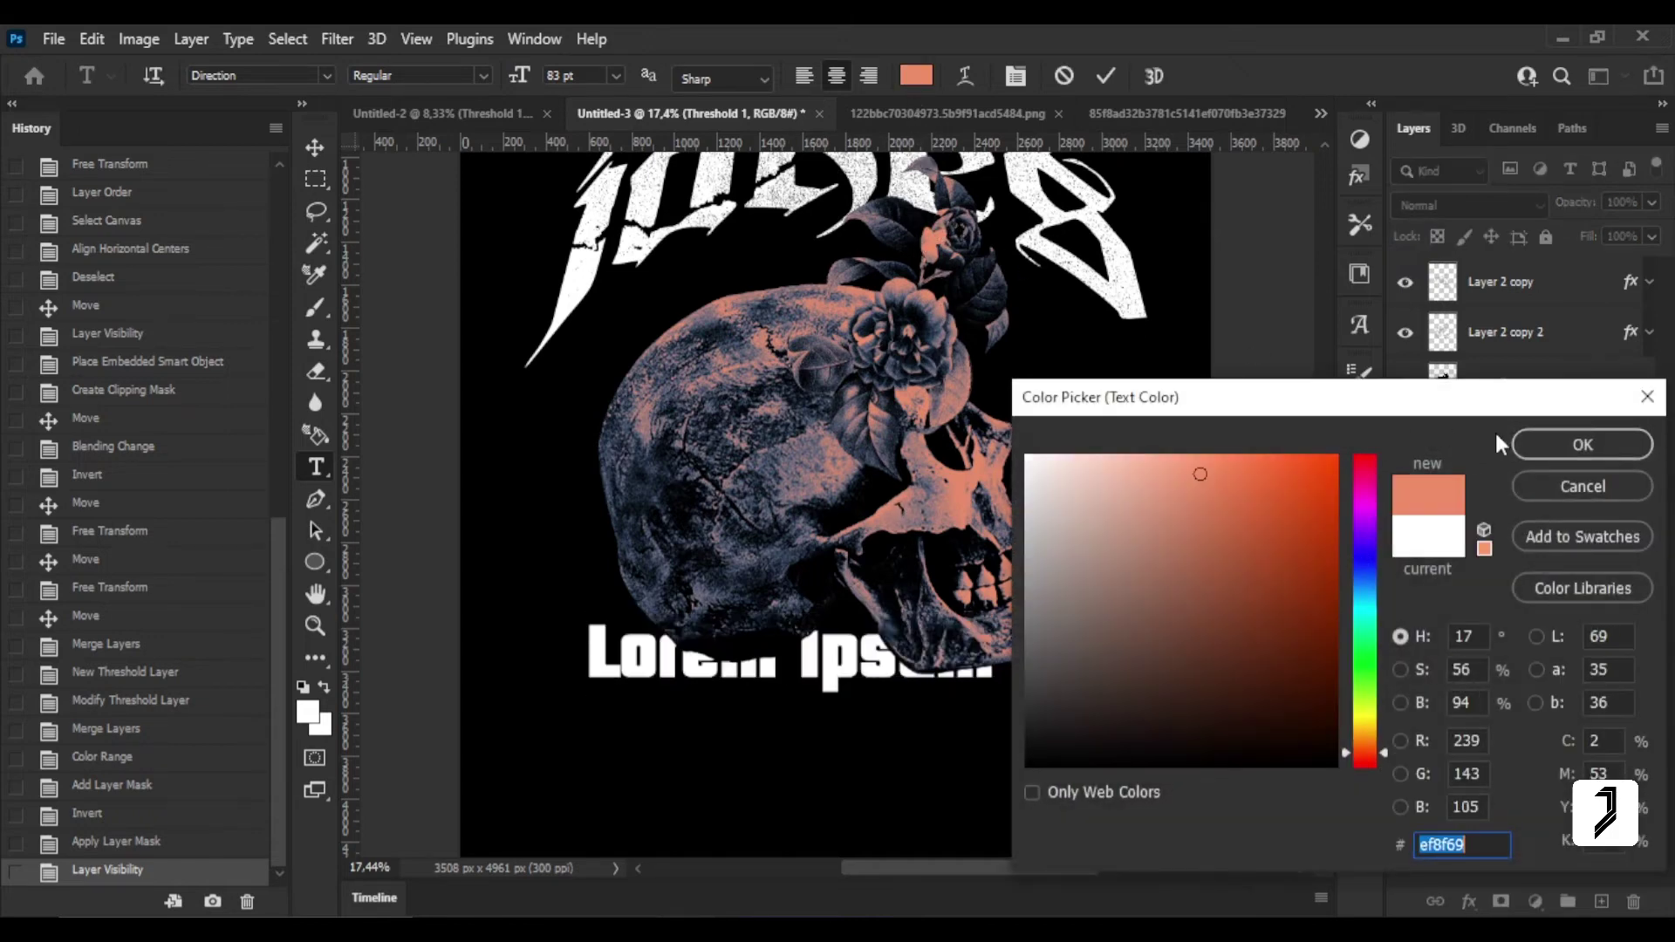
click(1558, 443)
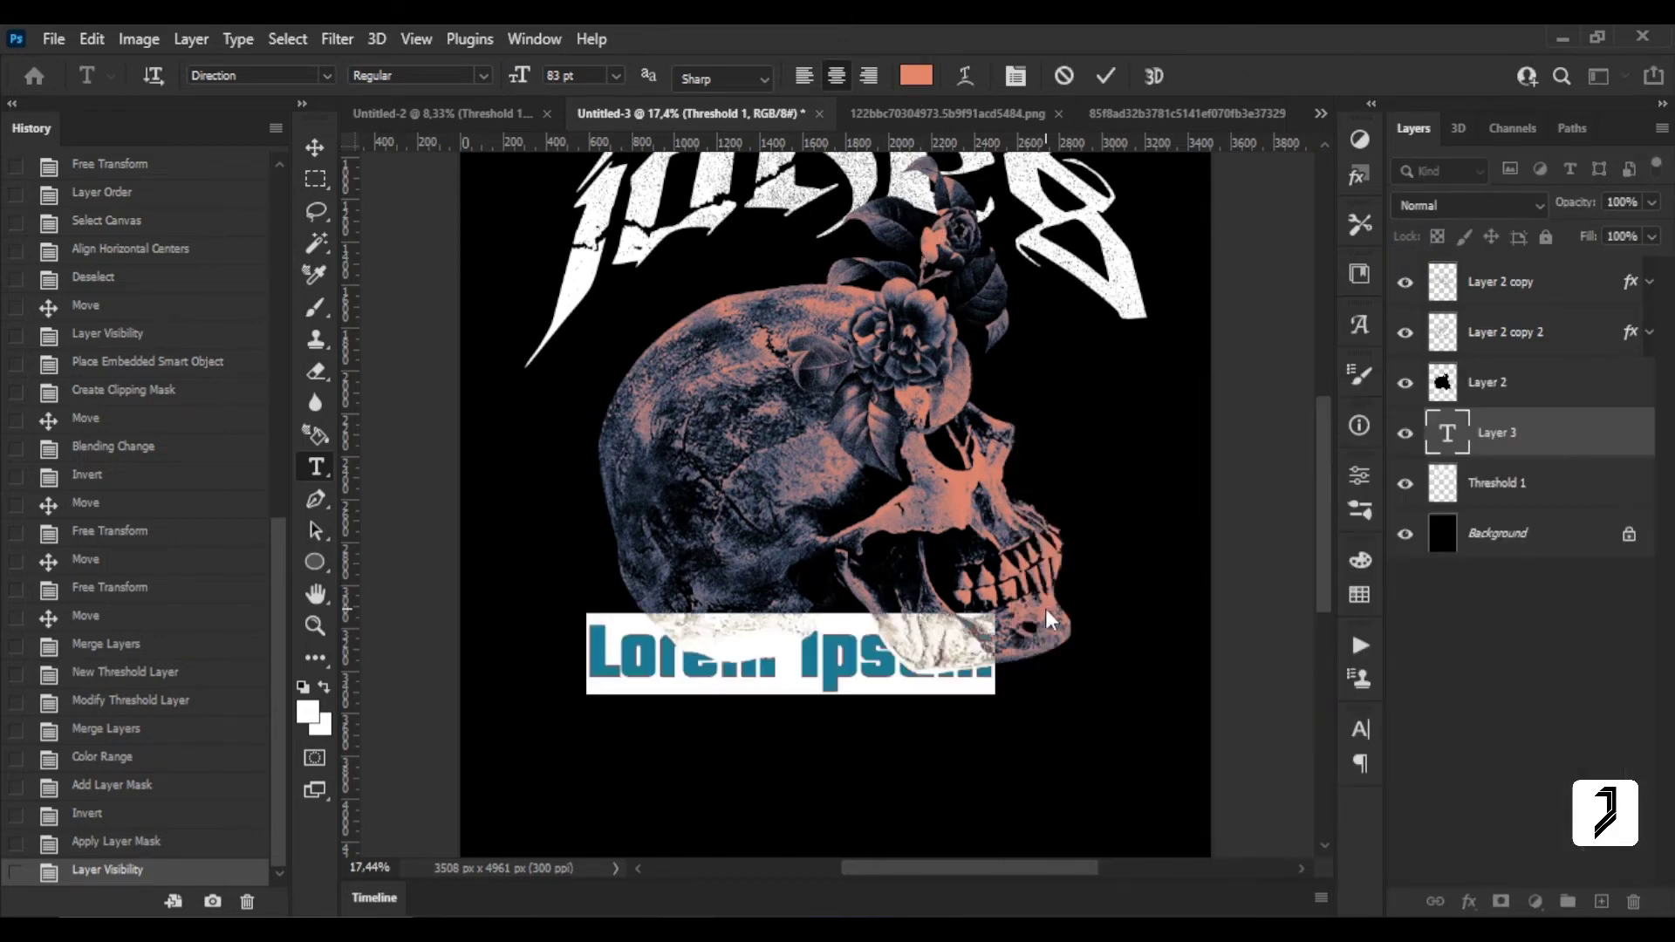
Type the caption PROJECT.024, commit it and select all its text.
text(PROJE)
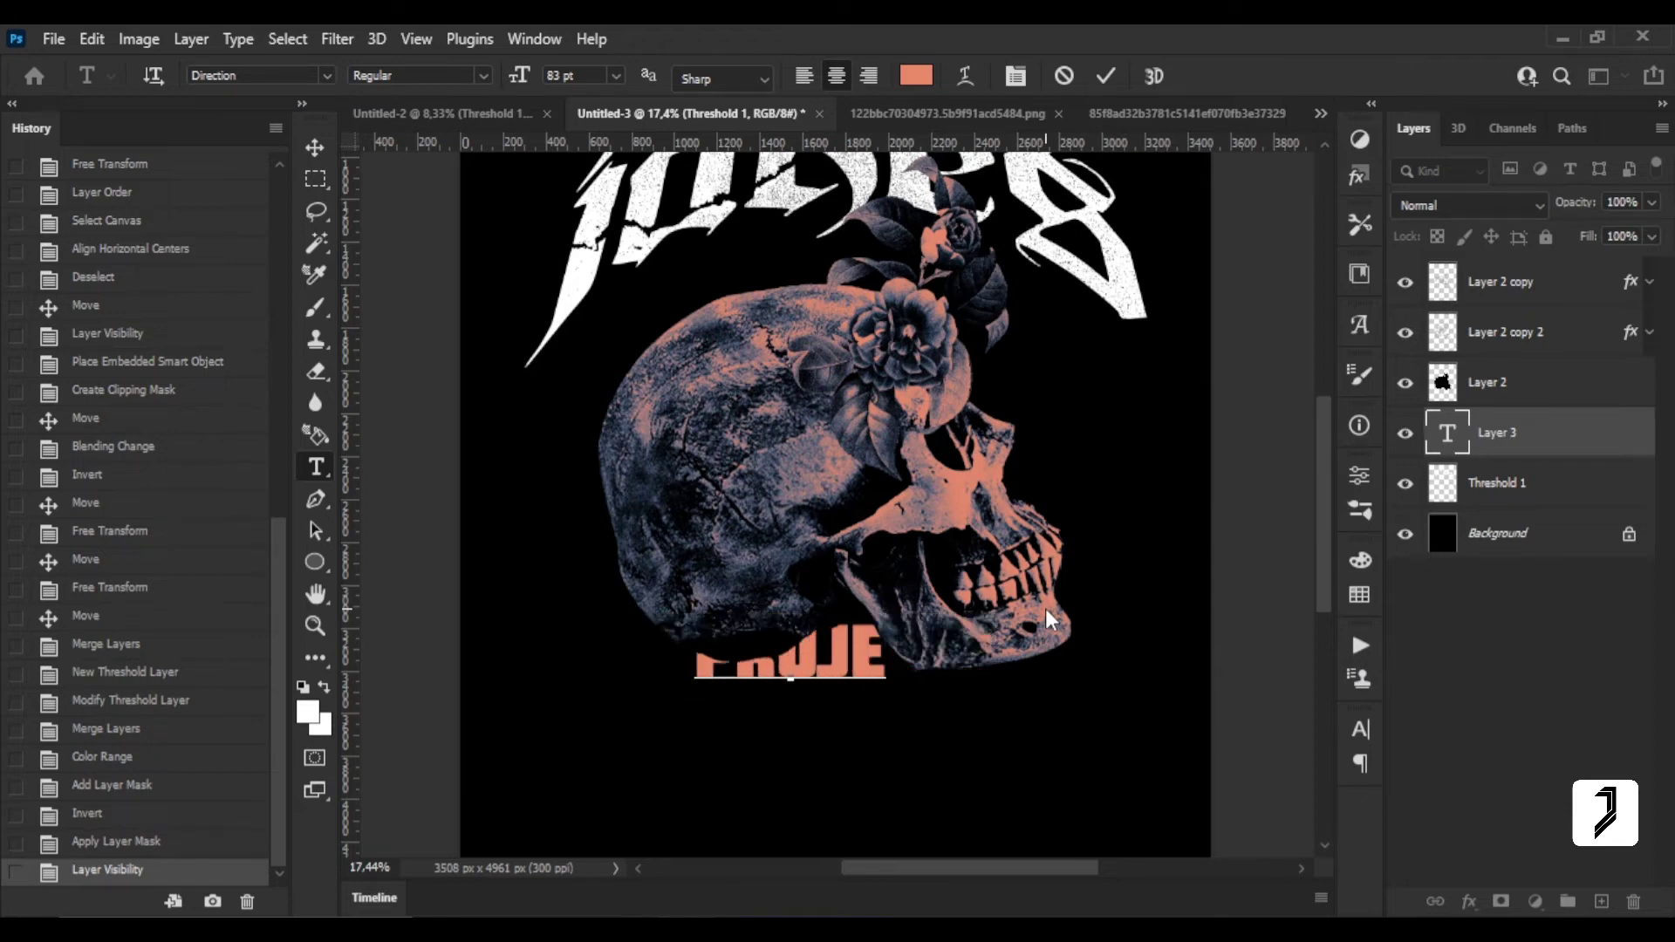
text(CT)
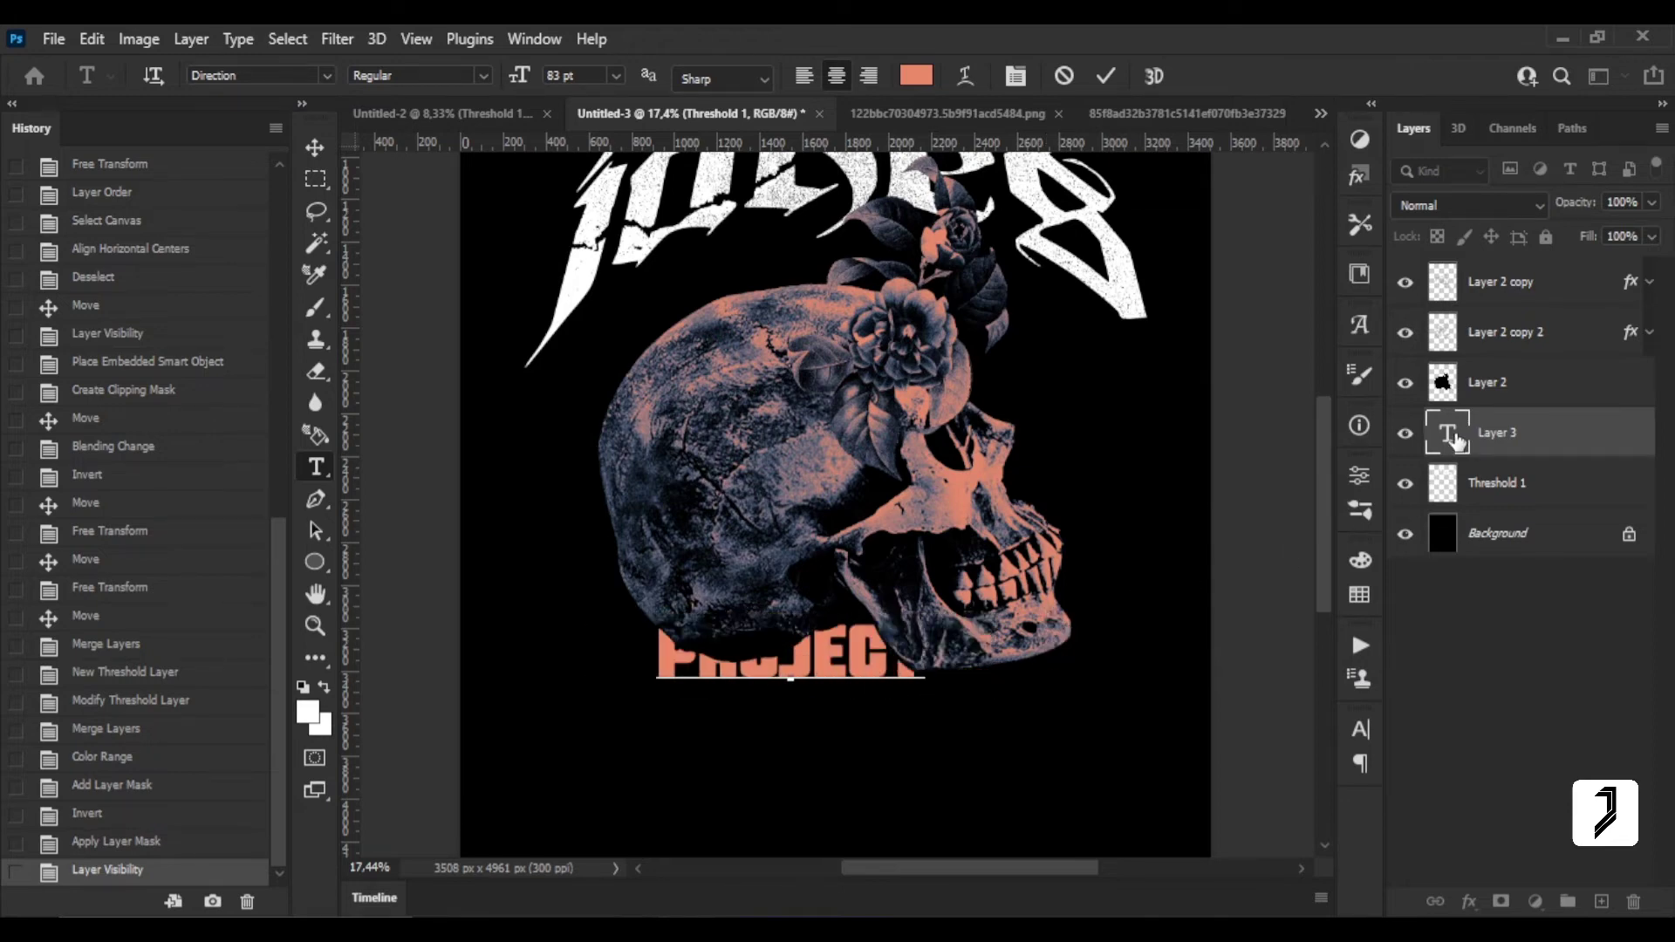
click(1455, 439)
double_click(1448, 436)
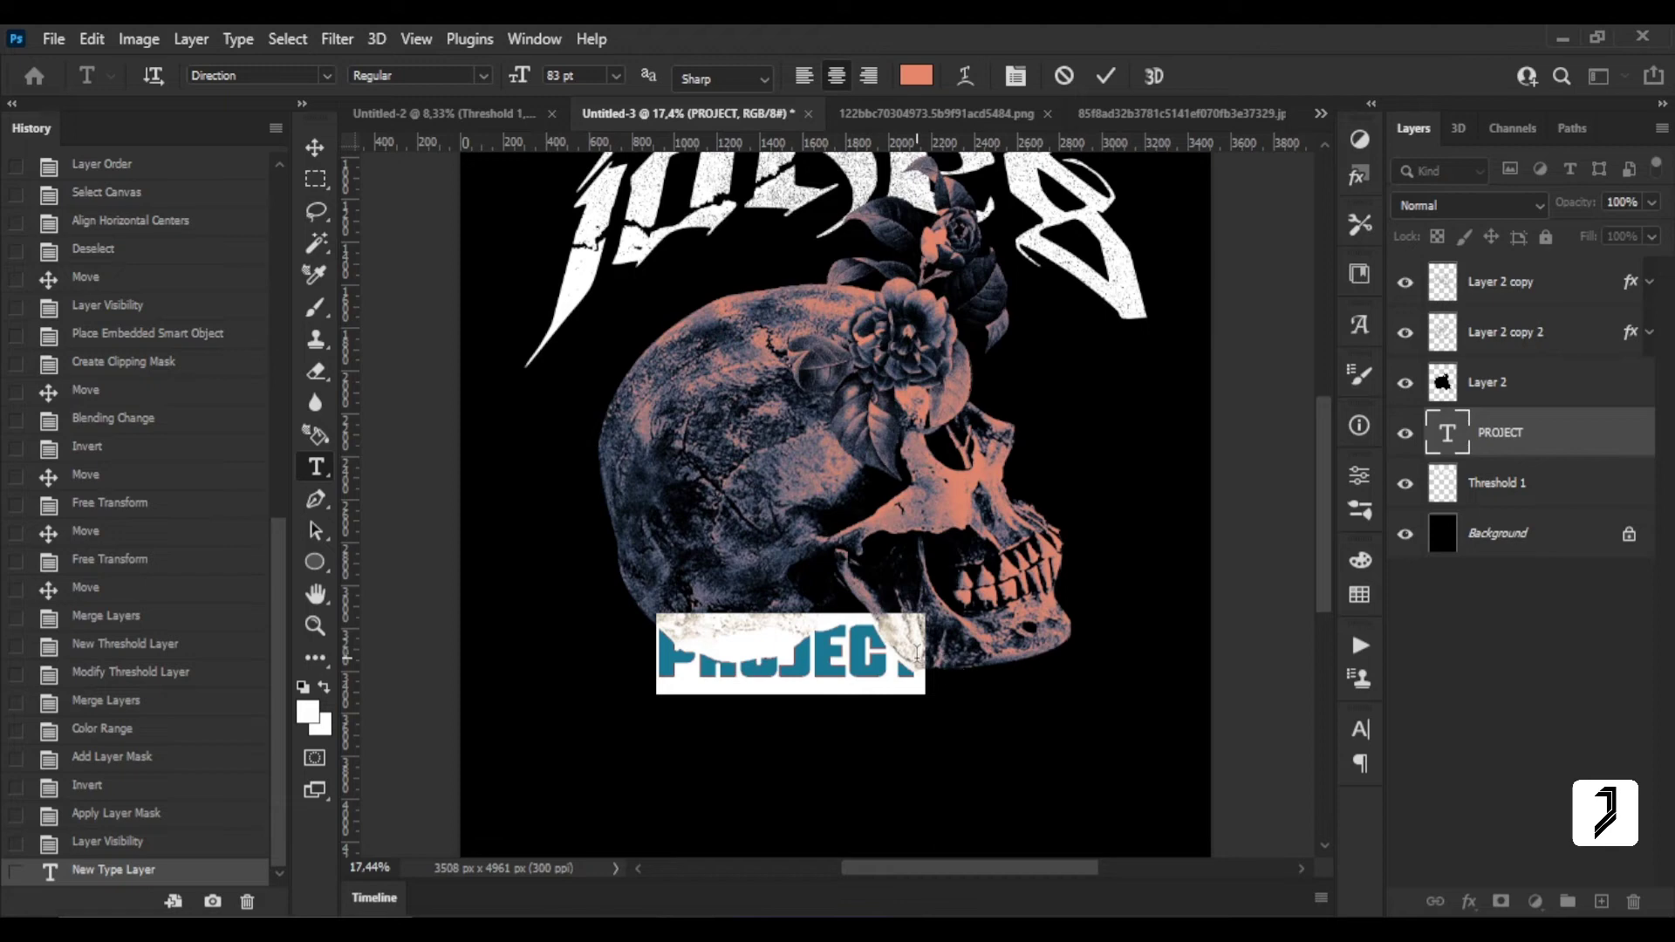
click(918, 654)
text(1)
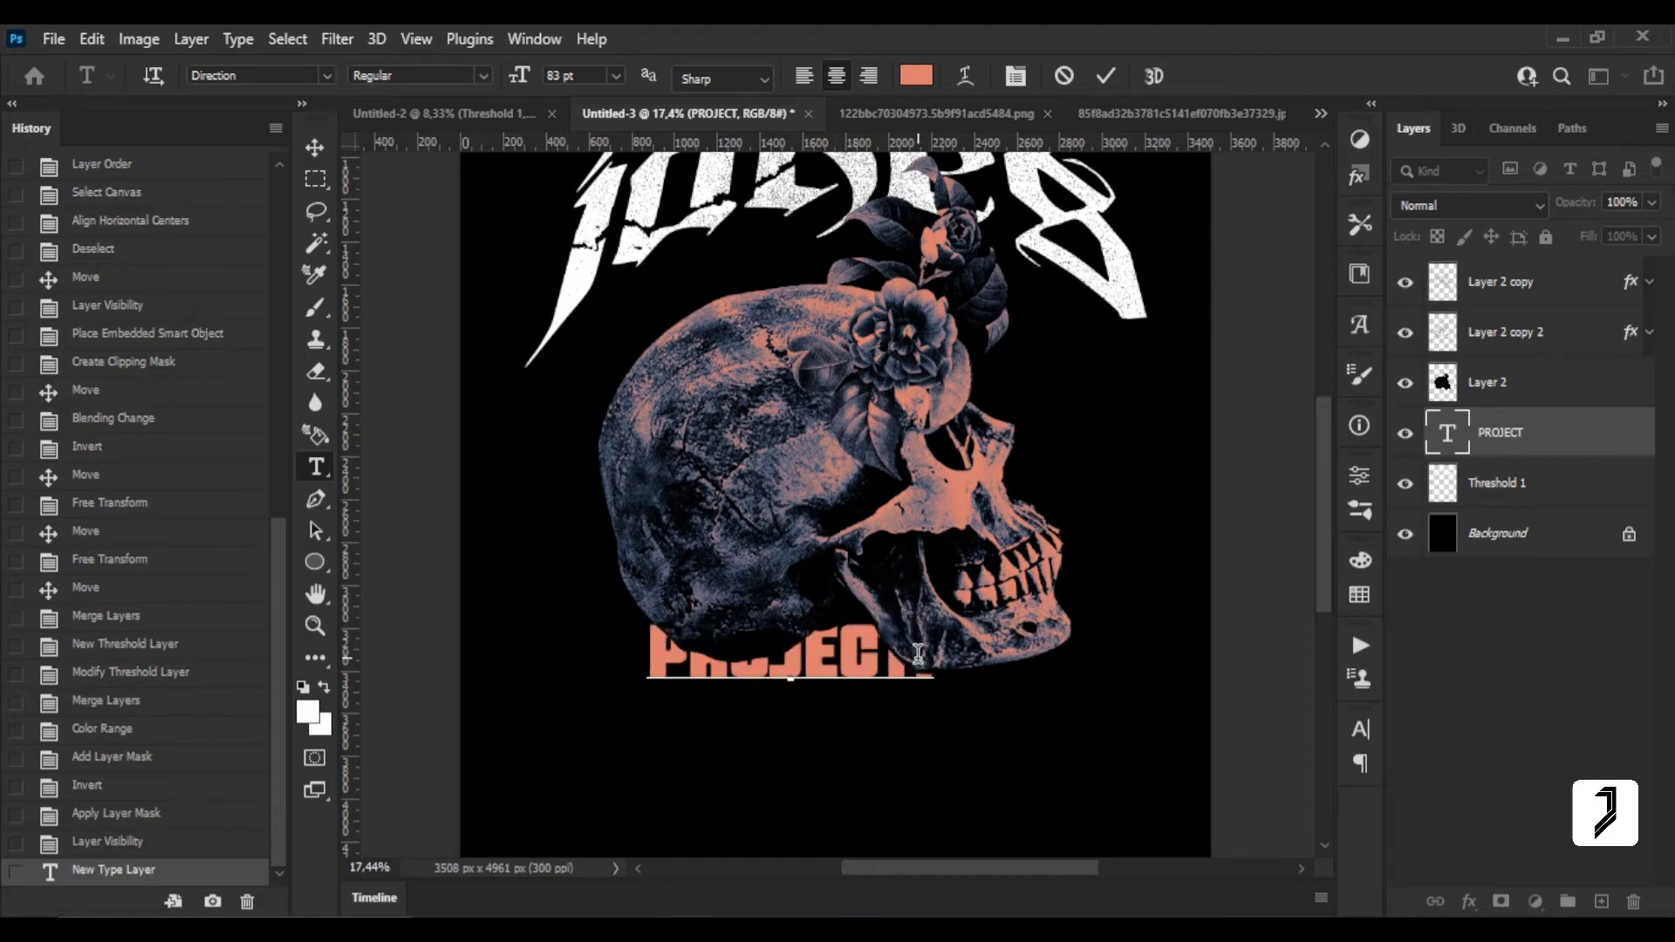
text(01)
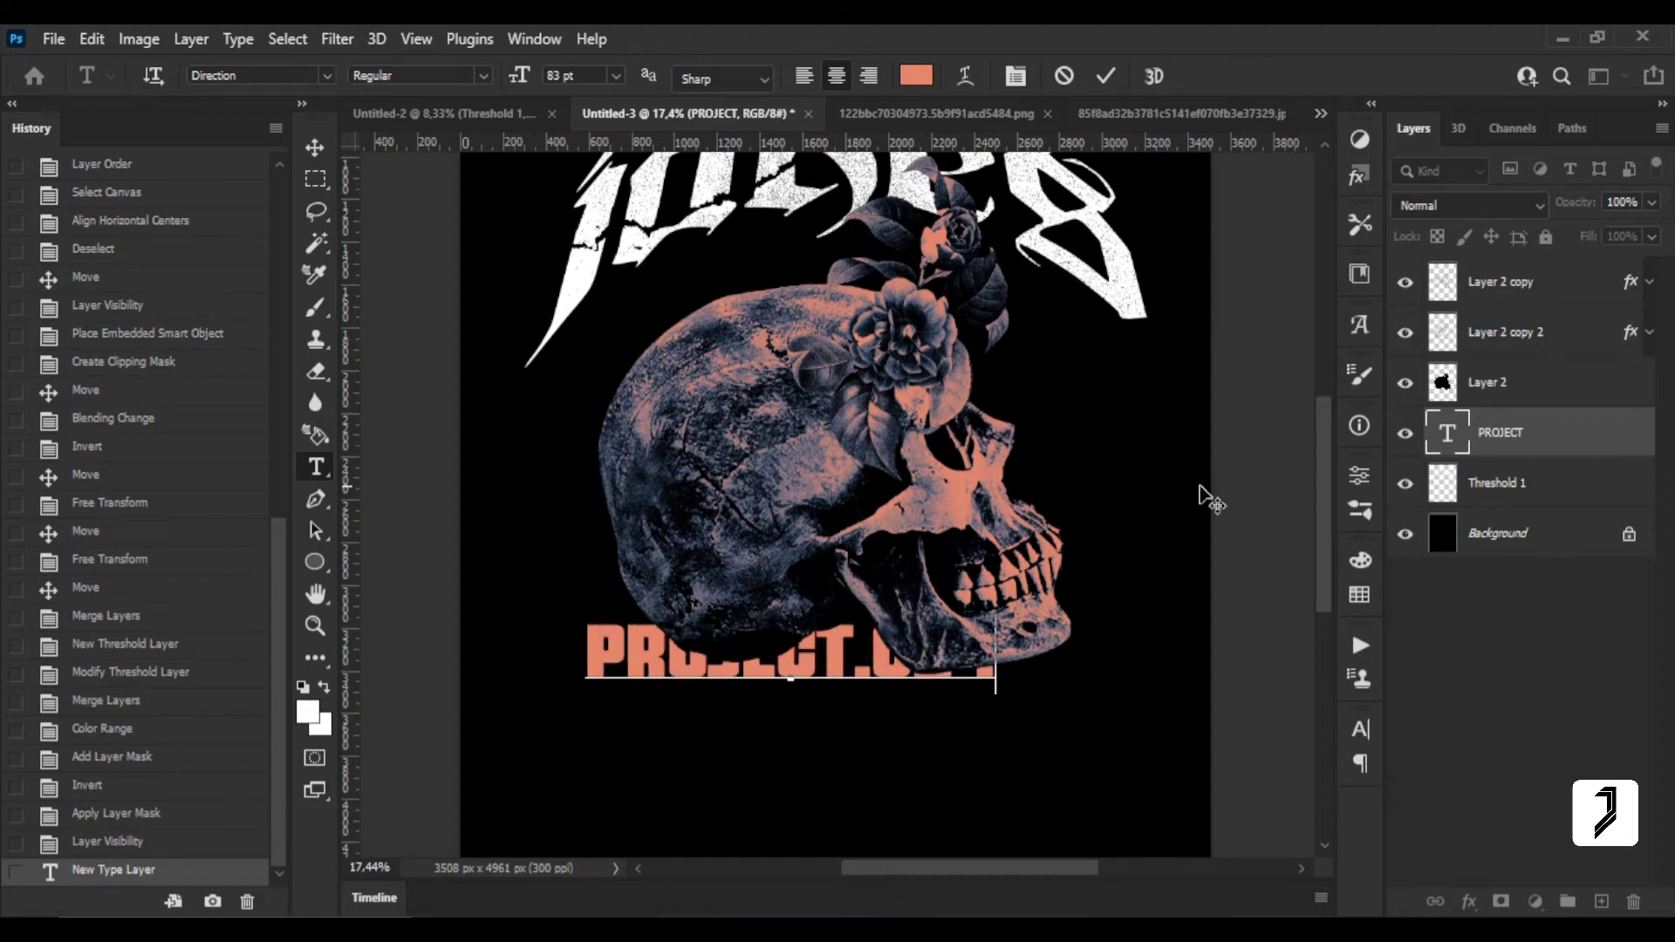
click(1448, 440)
key(ctrl+a)
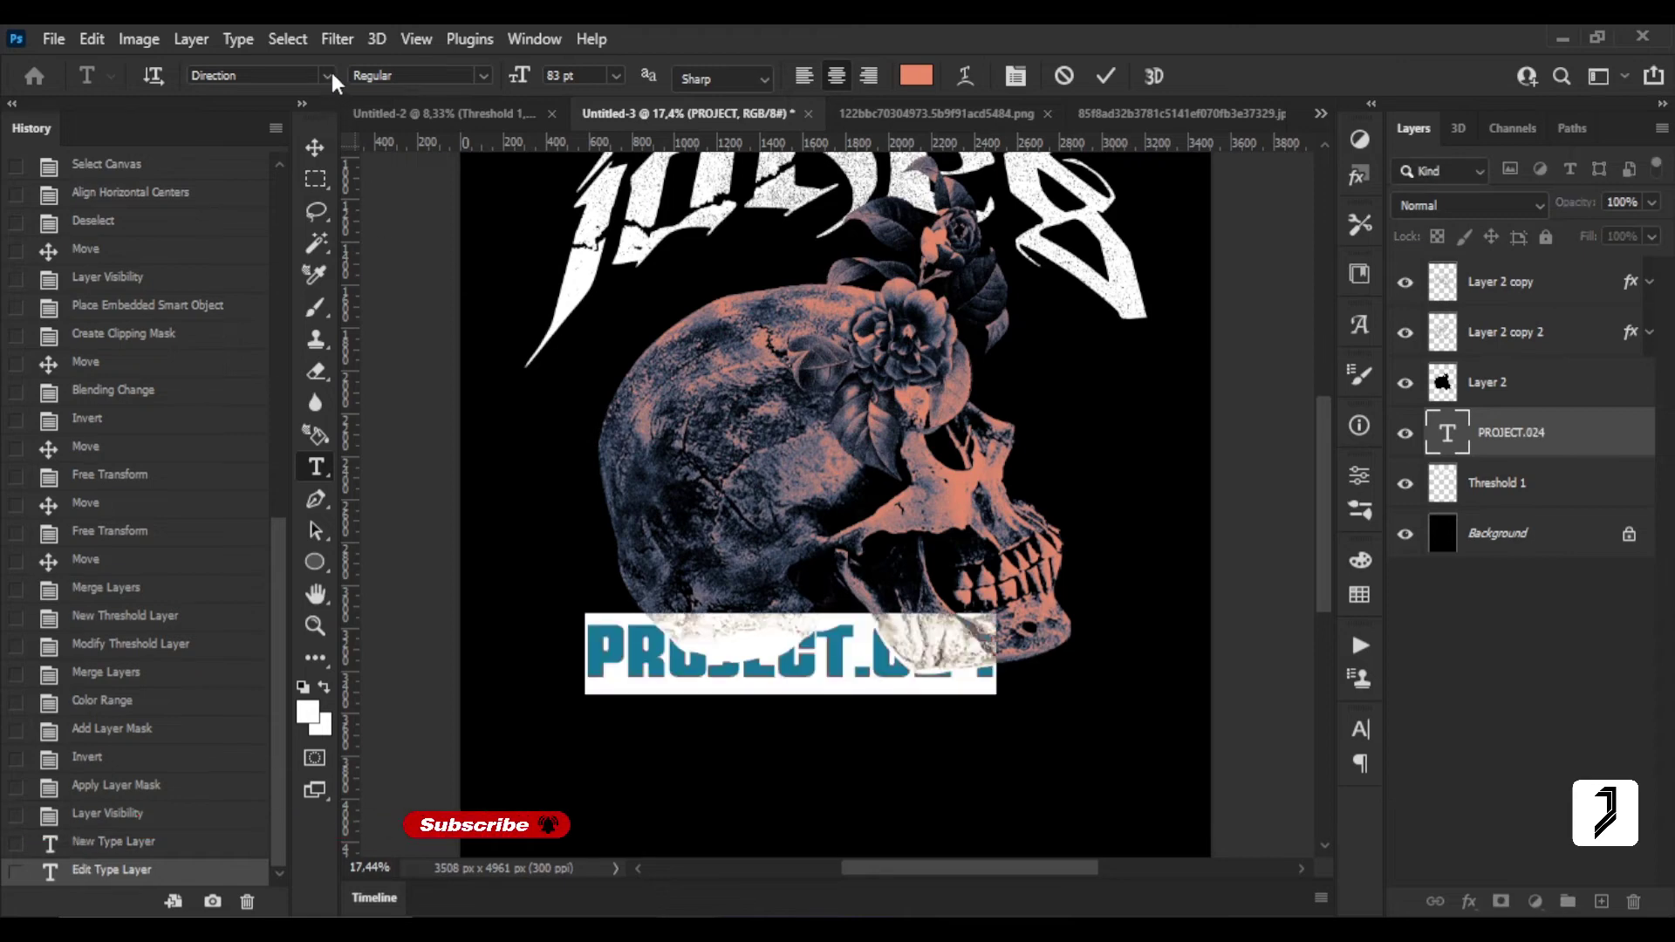
click(327, 75)
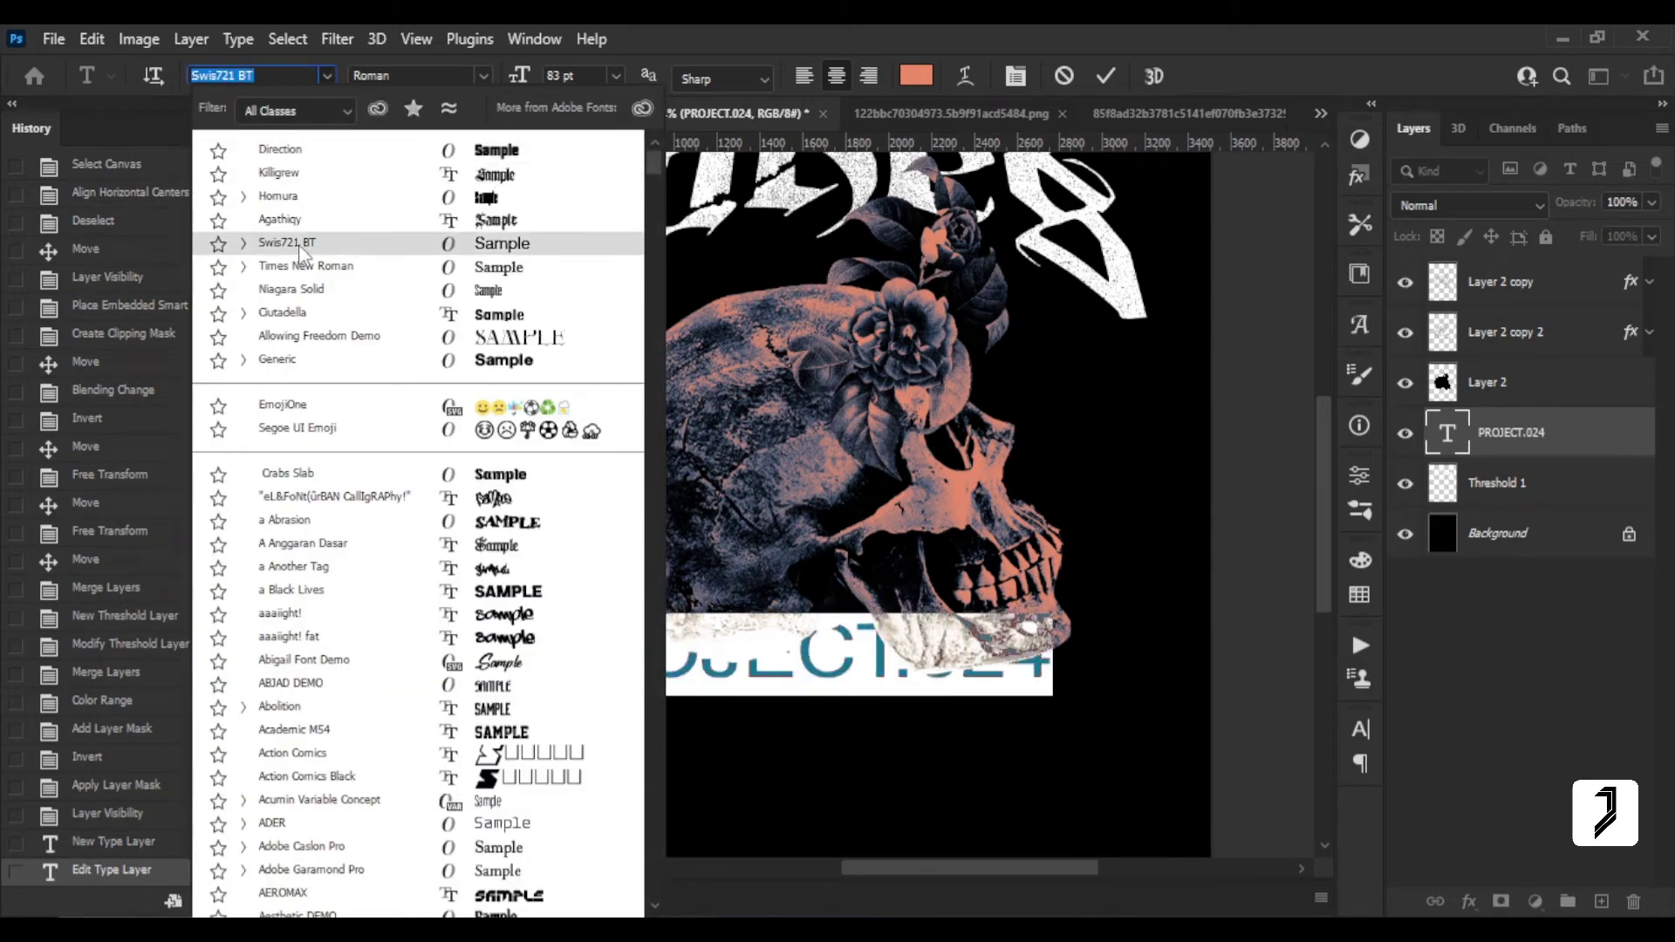
Set the caption to Swis721 BT Bold at about 26 pt.
click(266, 75)
text(swis)
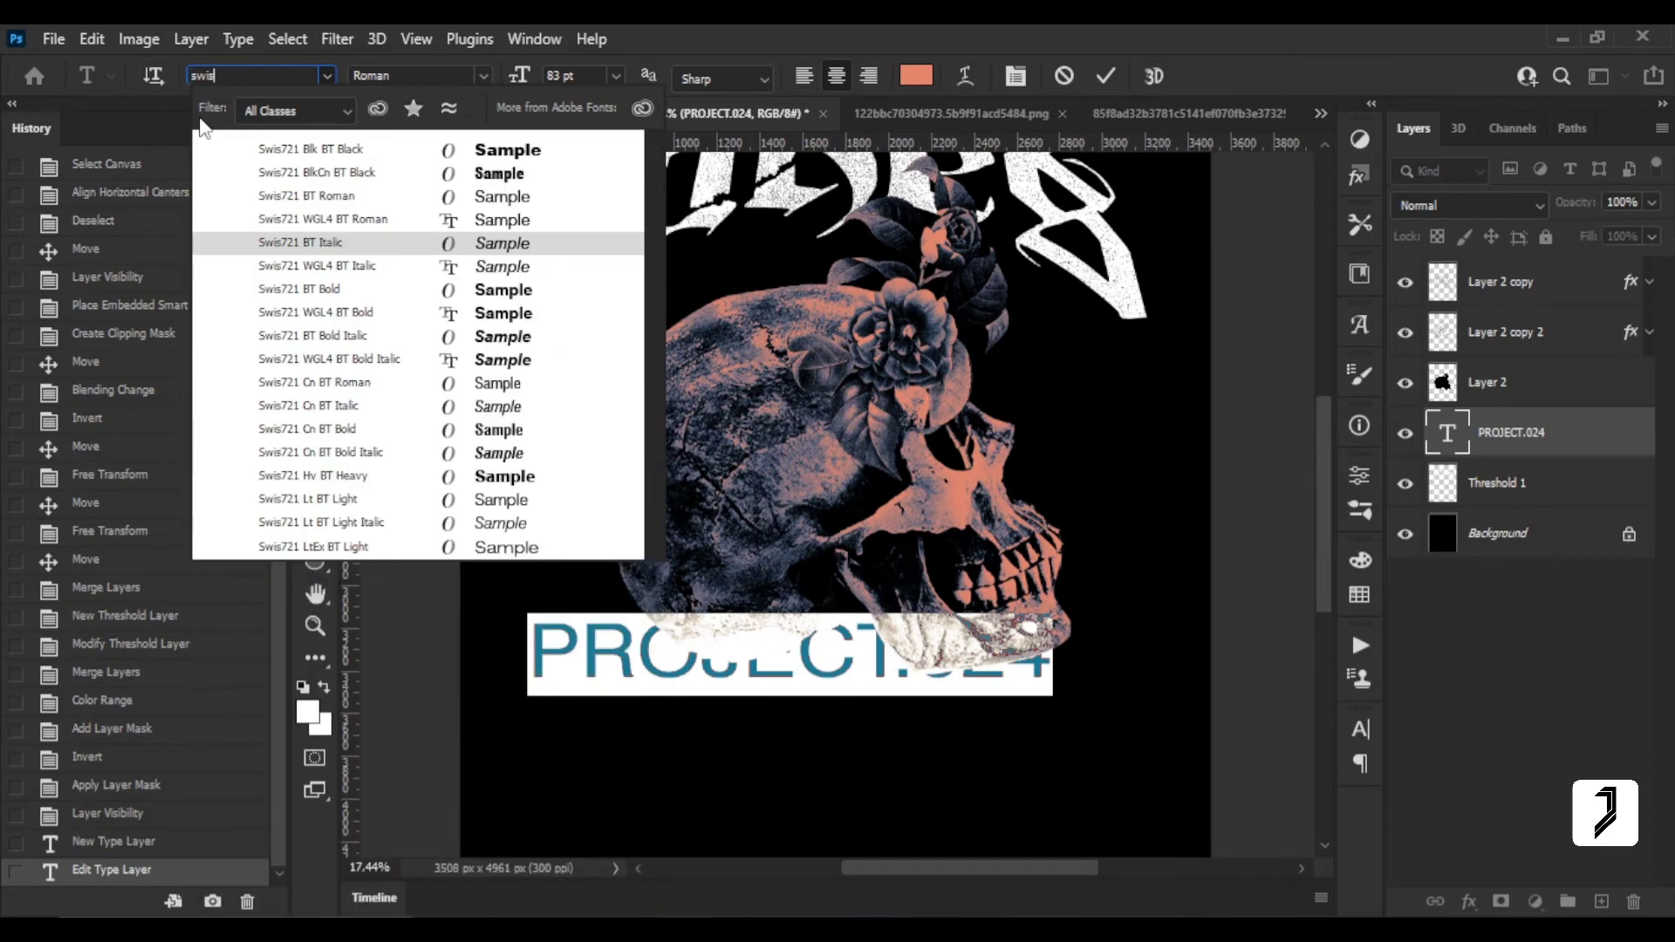
click(476, 297)
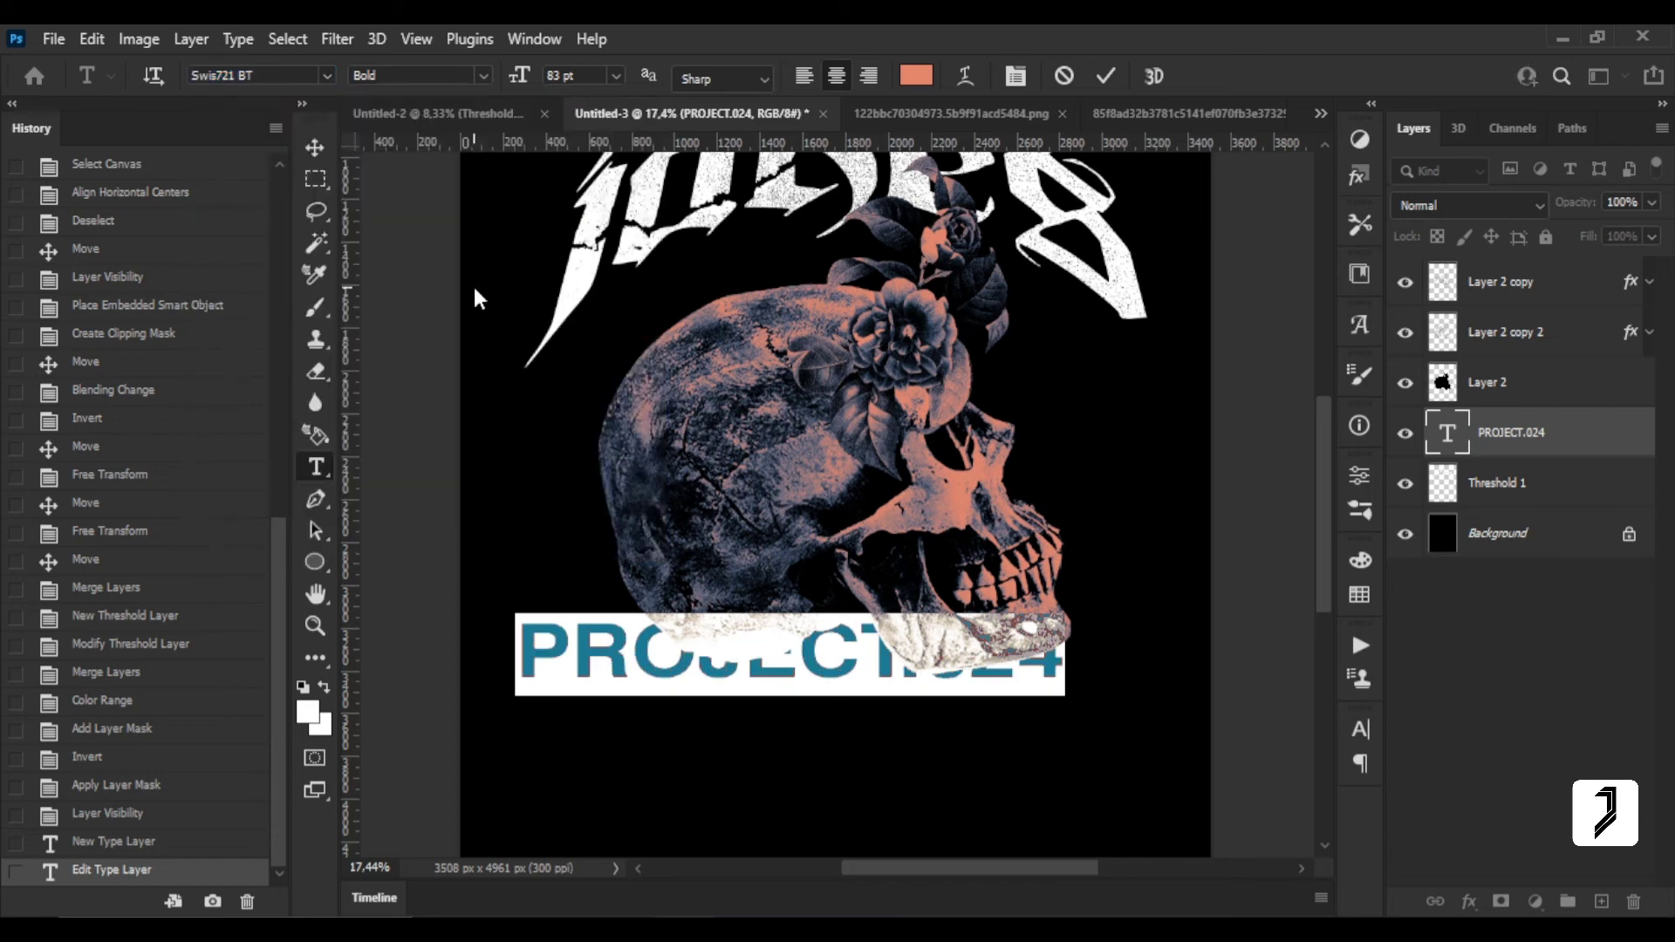
drag(524, 77, 456, 78)
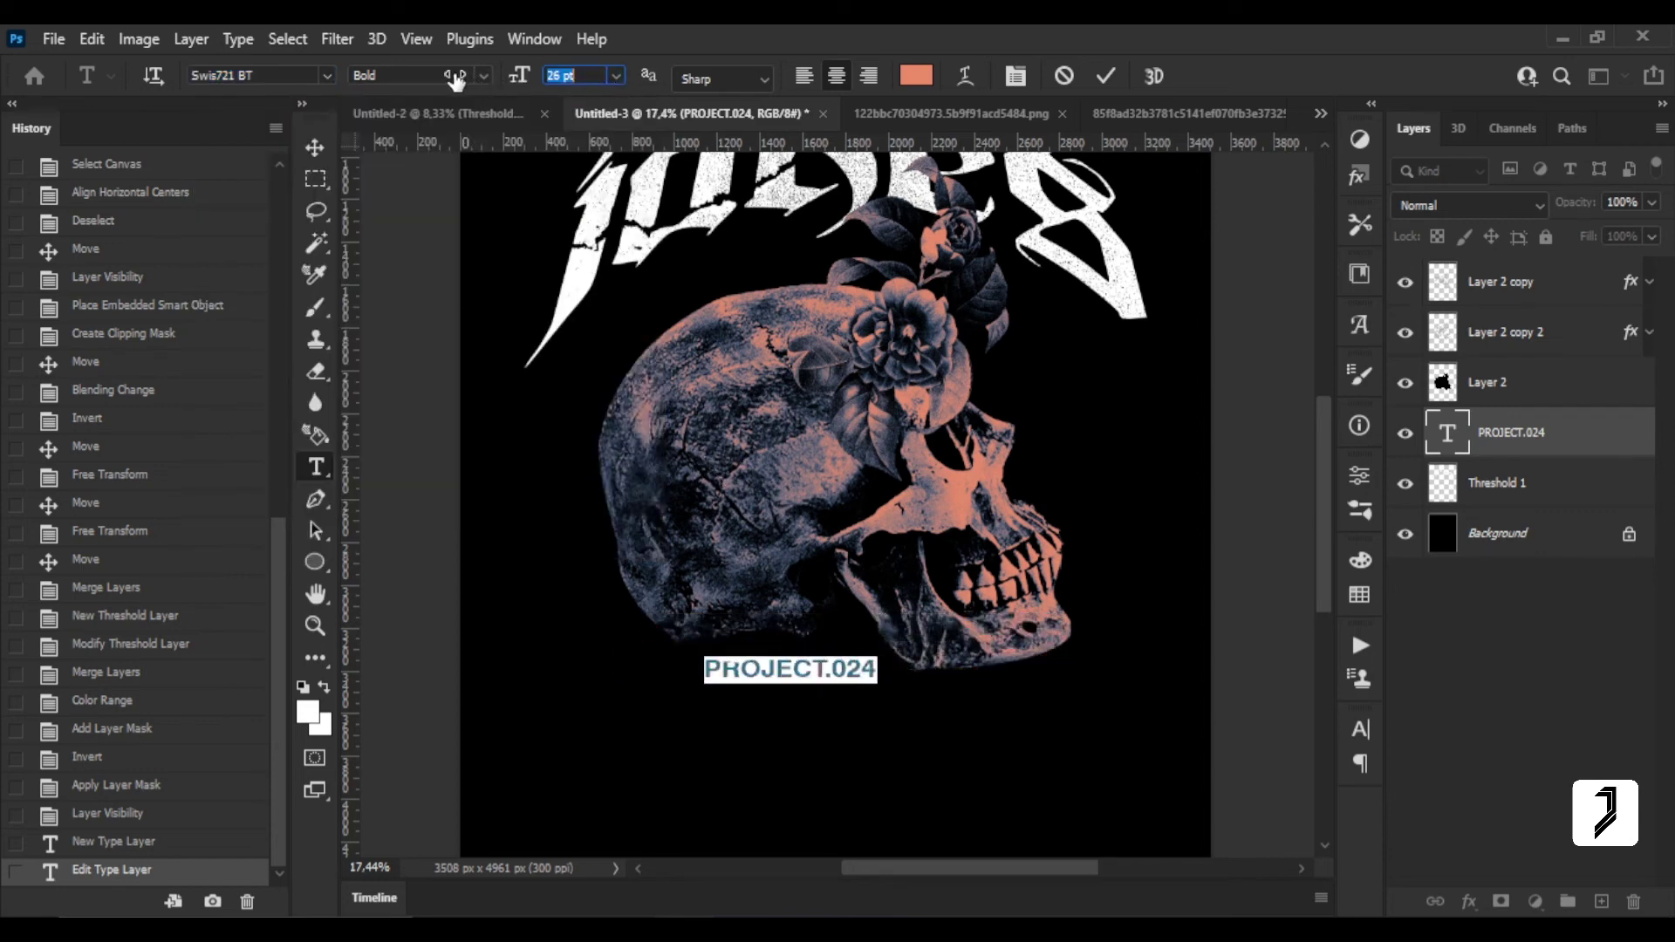
click(315, 147)
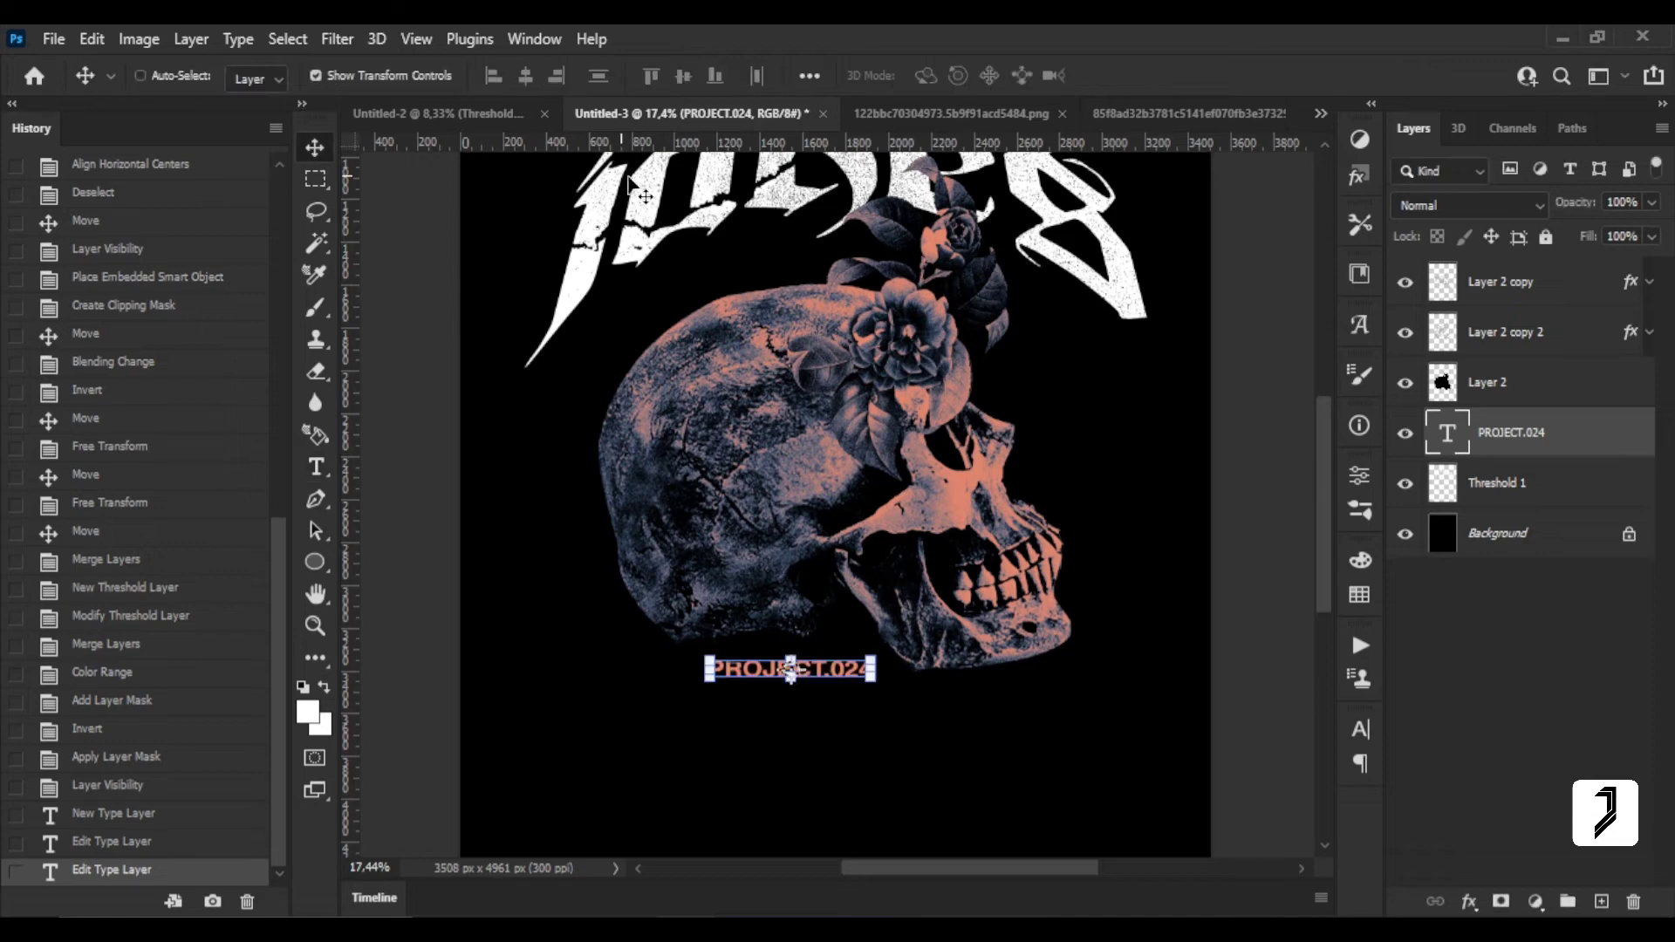
Centre the caption horizontally on the canvas and nudge it slightly lower.
key(ctrl+a)
click(525, 77)
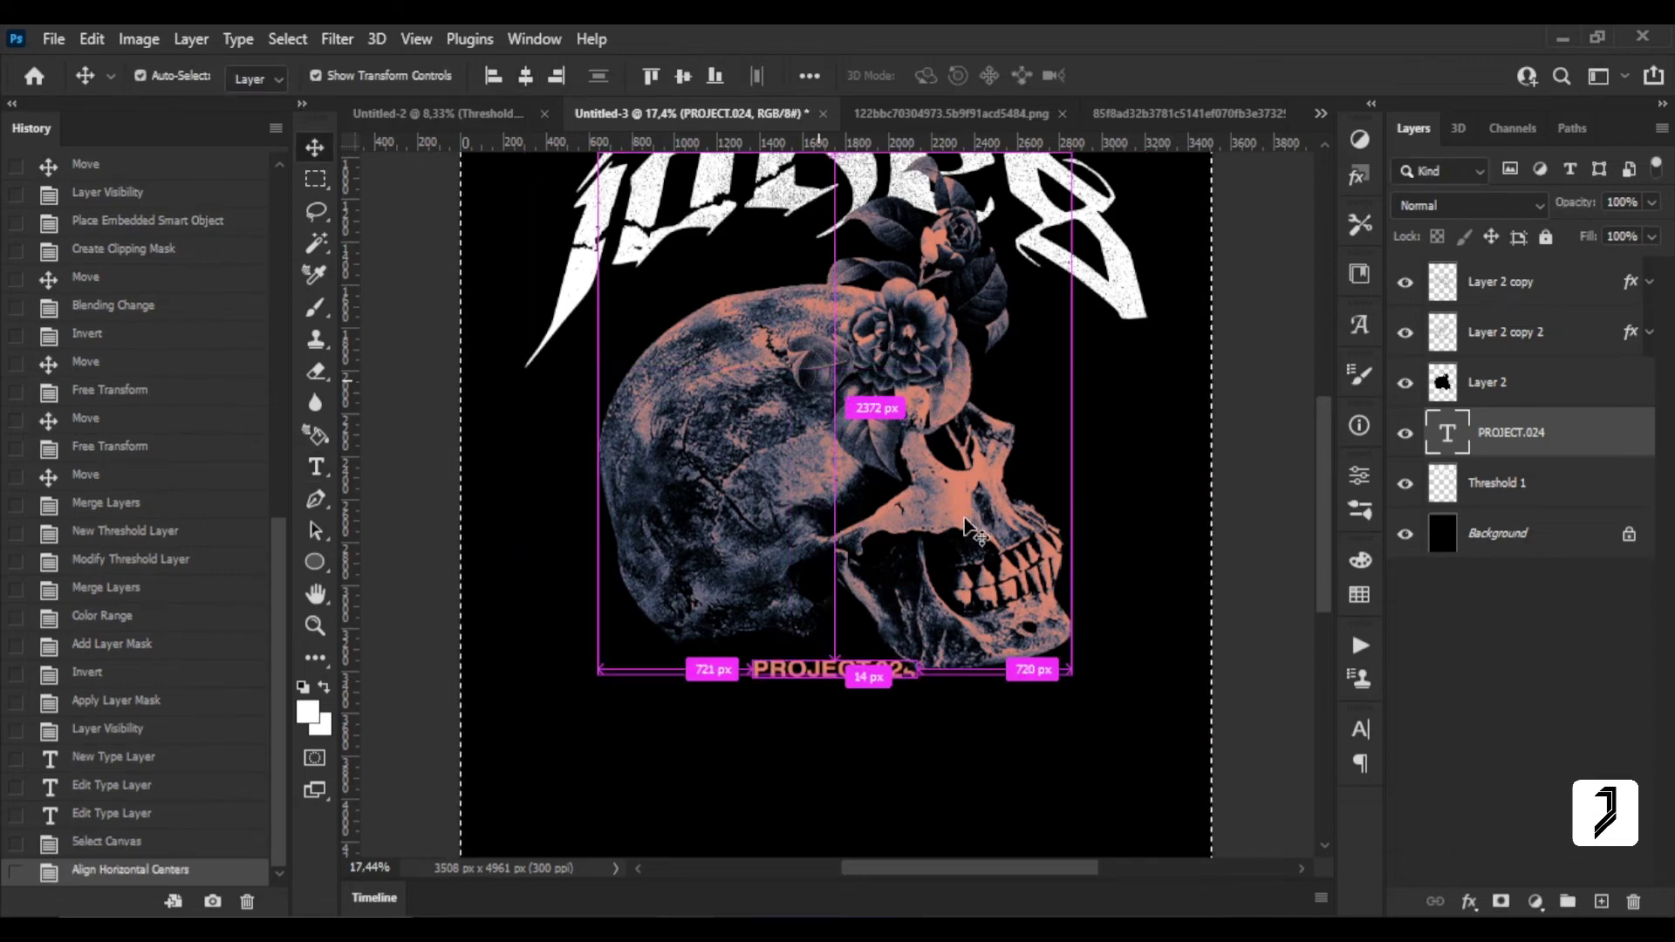
key(ctrl+d)
drag(971, 528, 972, 552)
key(z)
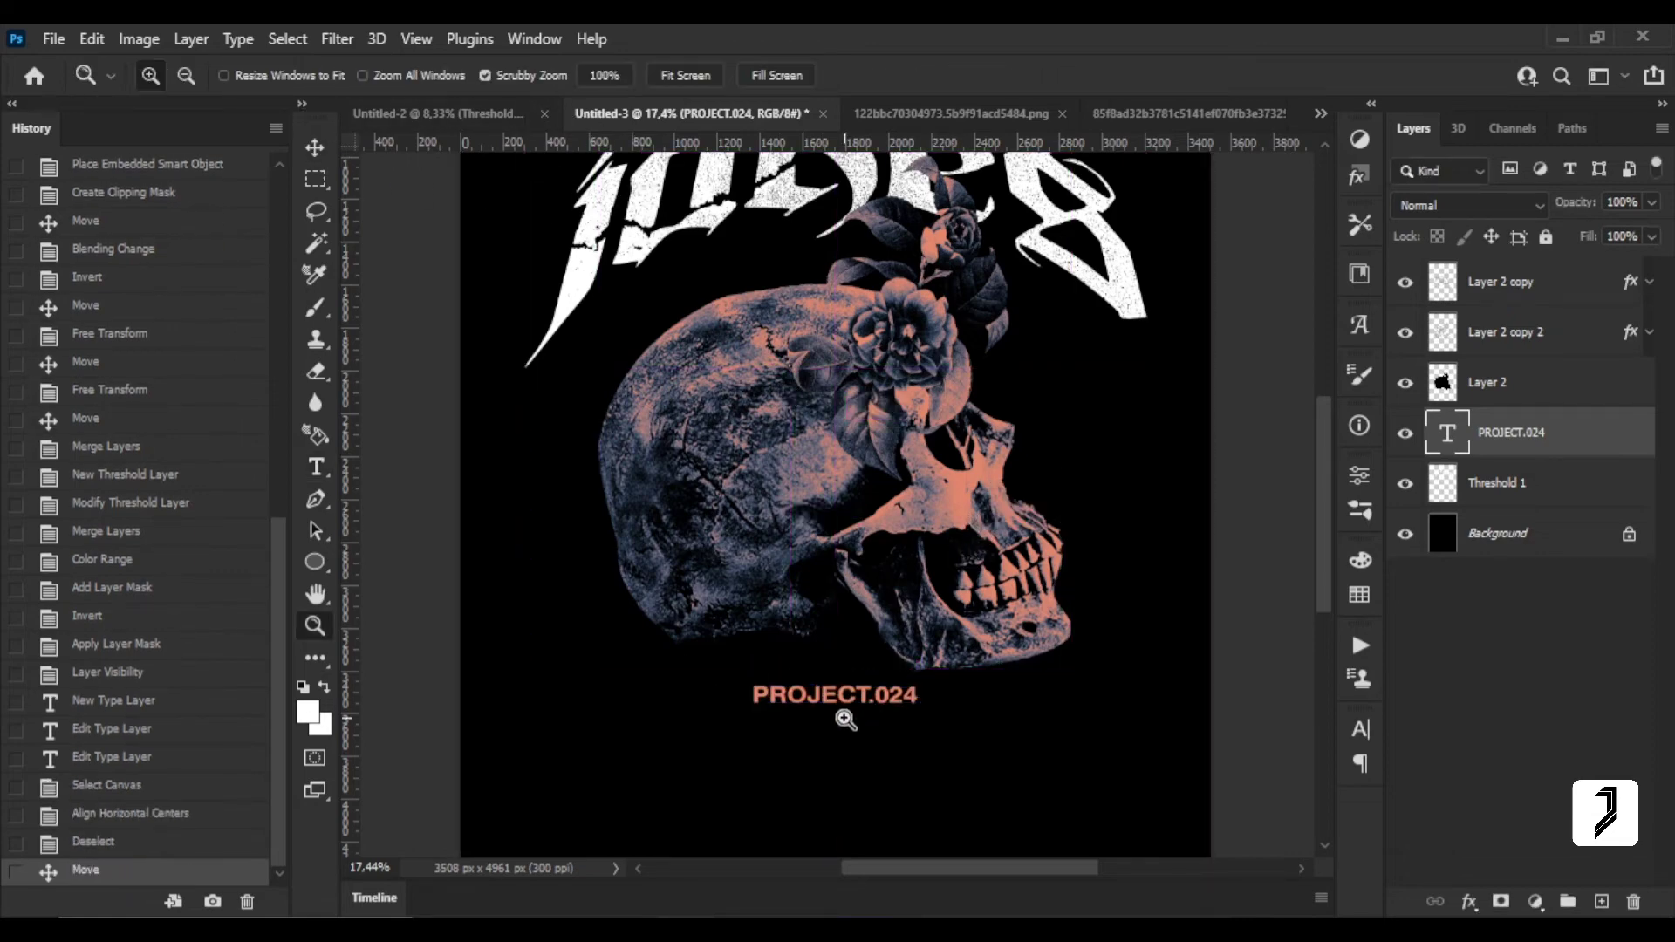
mouse_move(843, 715)
mouse_down()
mouse_move(905, 759)
mouse_move(1172, 709)
mouse_up()
Insert a © symbol into the caption from the glyphs list.
double_click(1447, 441)
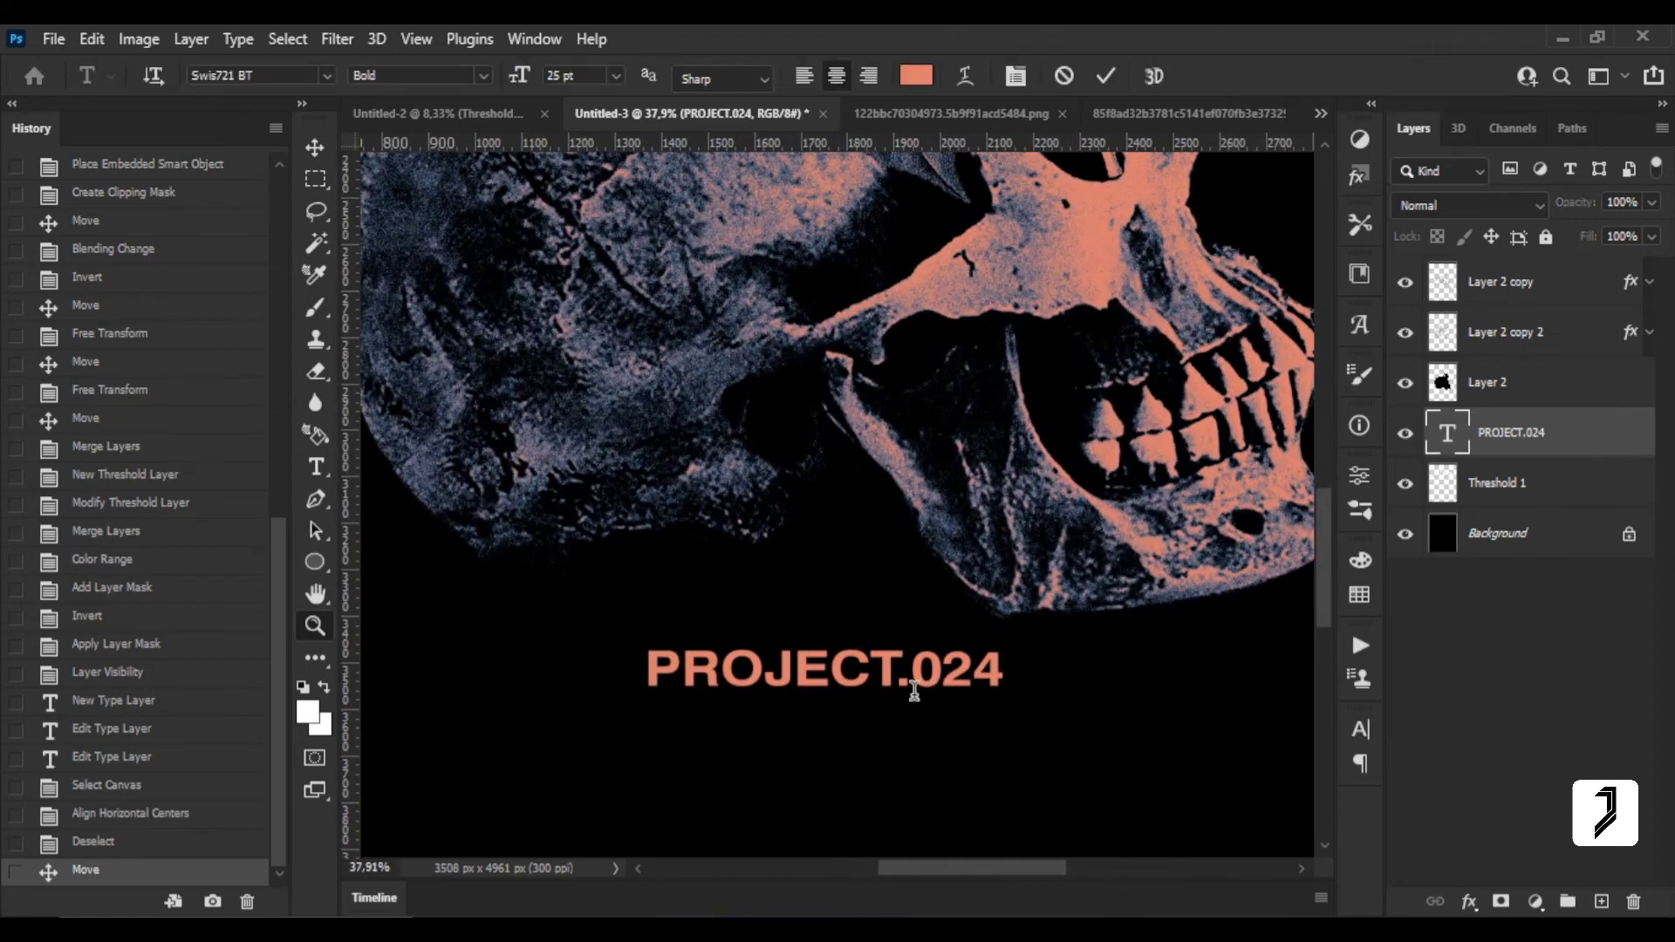
click(910, 685)
click(1357, 334)
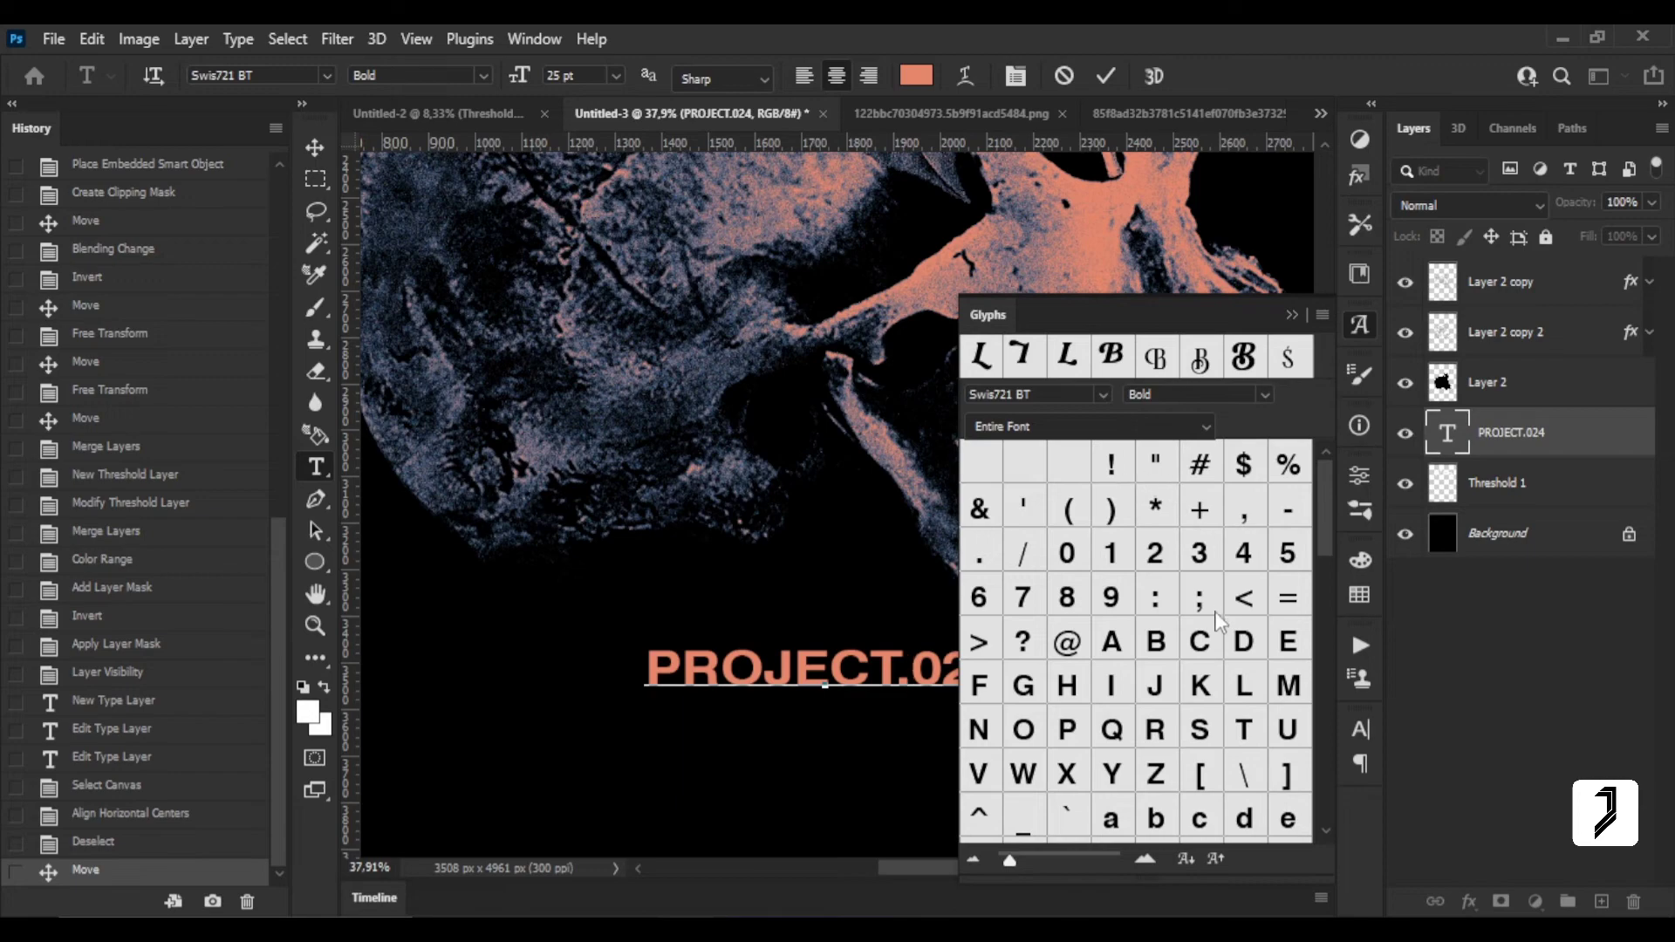
scroll(1220, 621, down, 4)
scroll(1220, 621, down, 2)
scroll(1220, 622, down, 6)
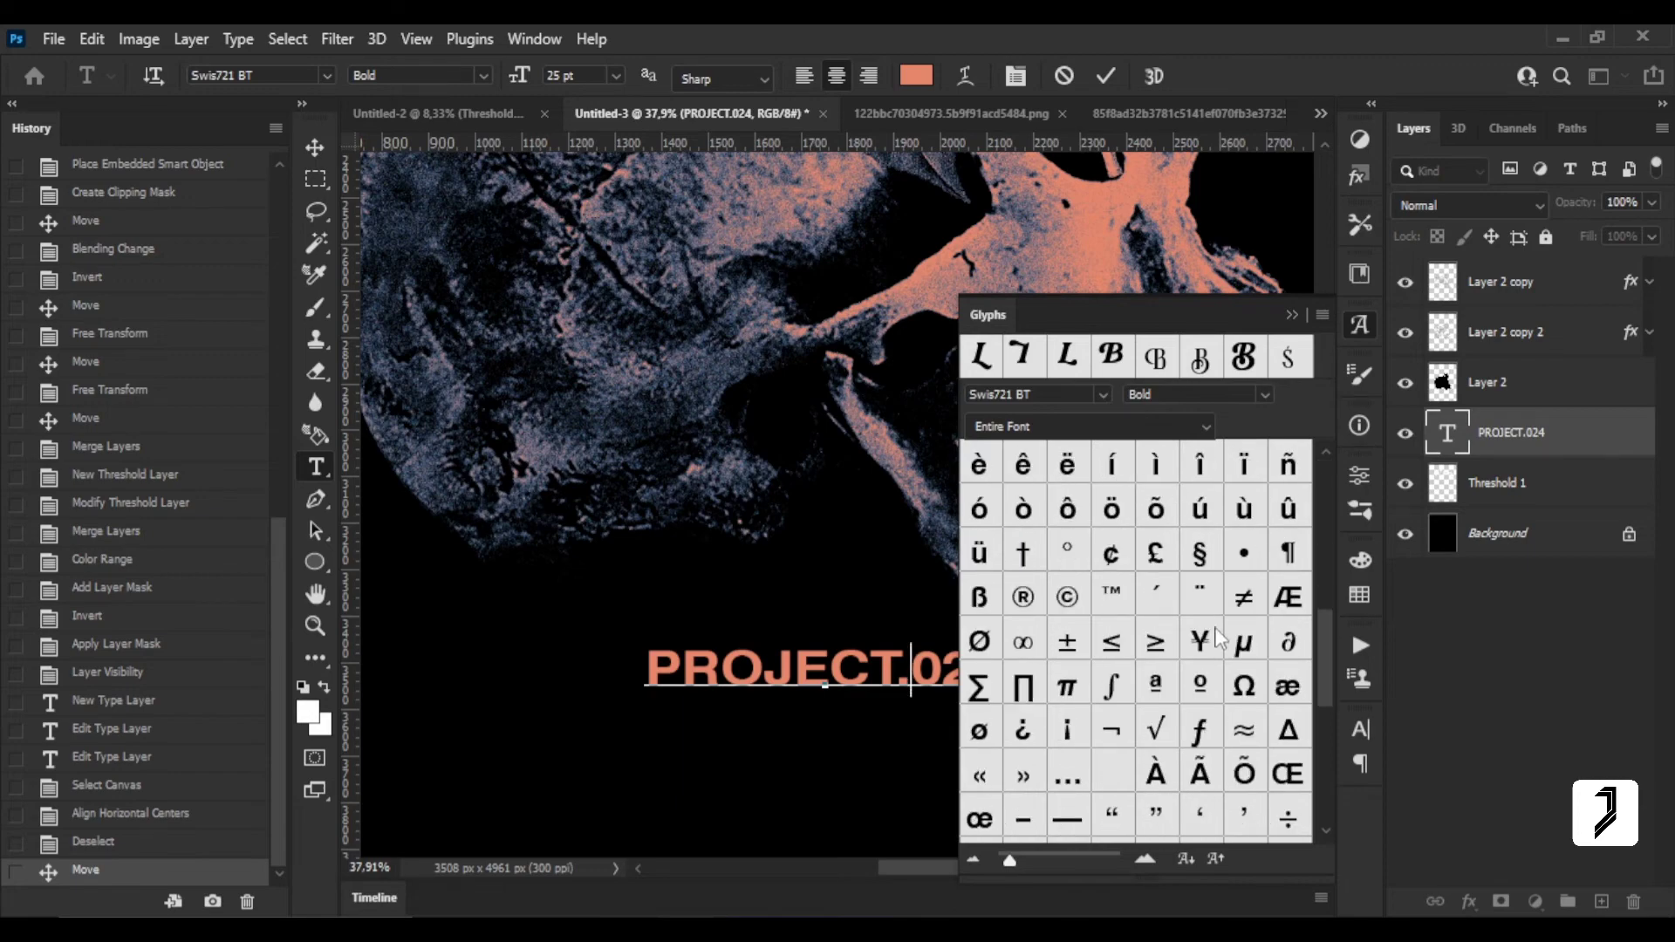
double_click(1067, 599)
click(1292, 315)
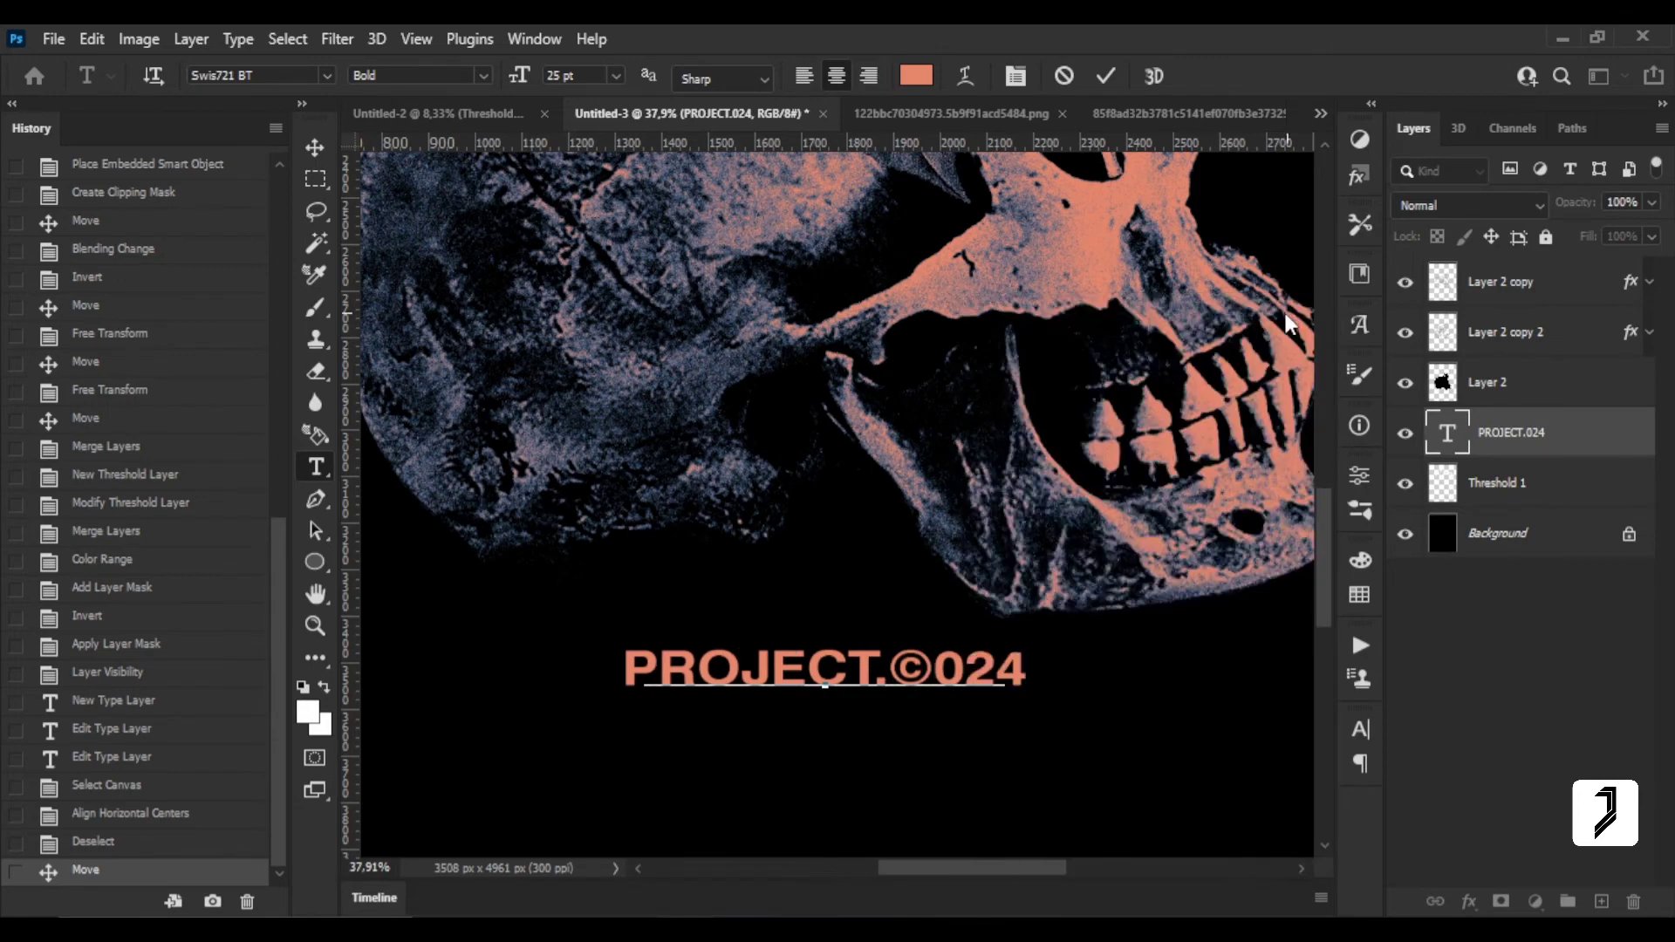
Fix the punctuation and add a 2 so the caption reads PROJECT©.2024.
text(.)
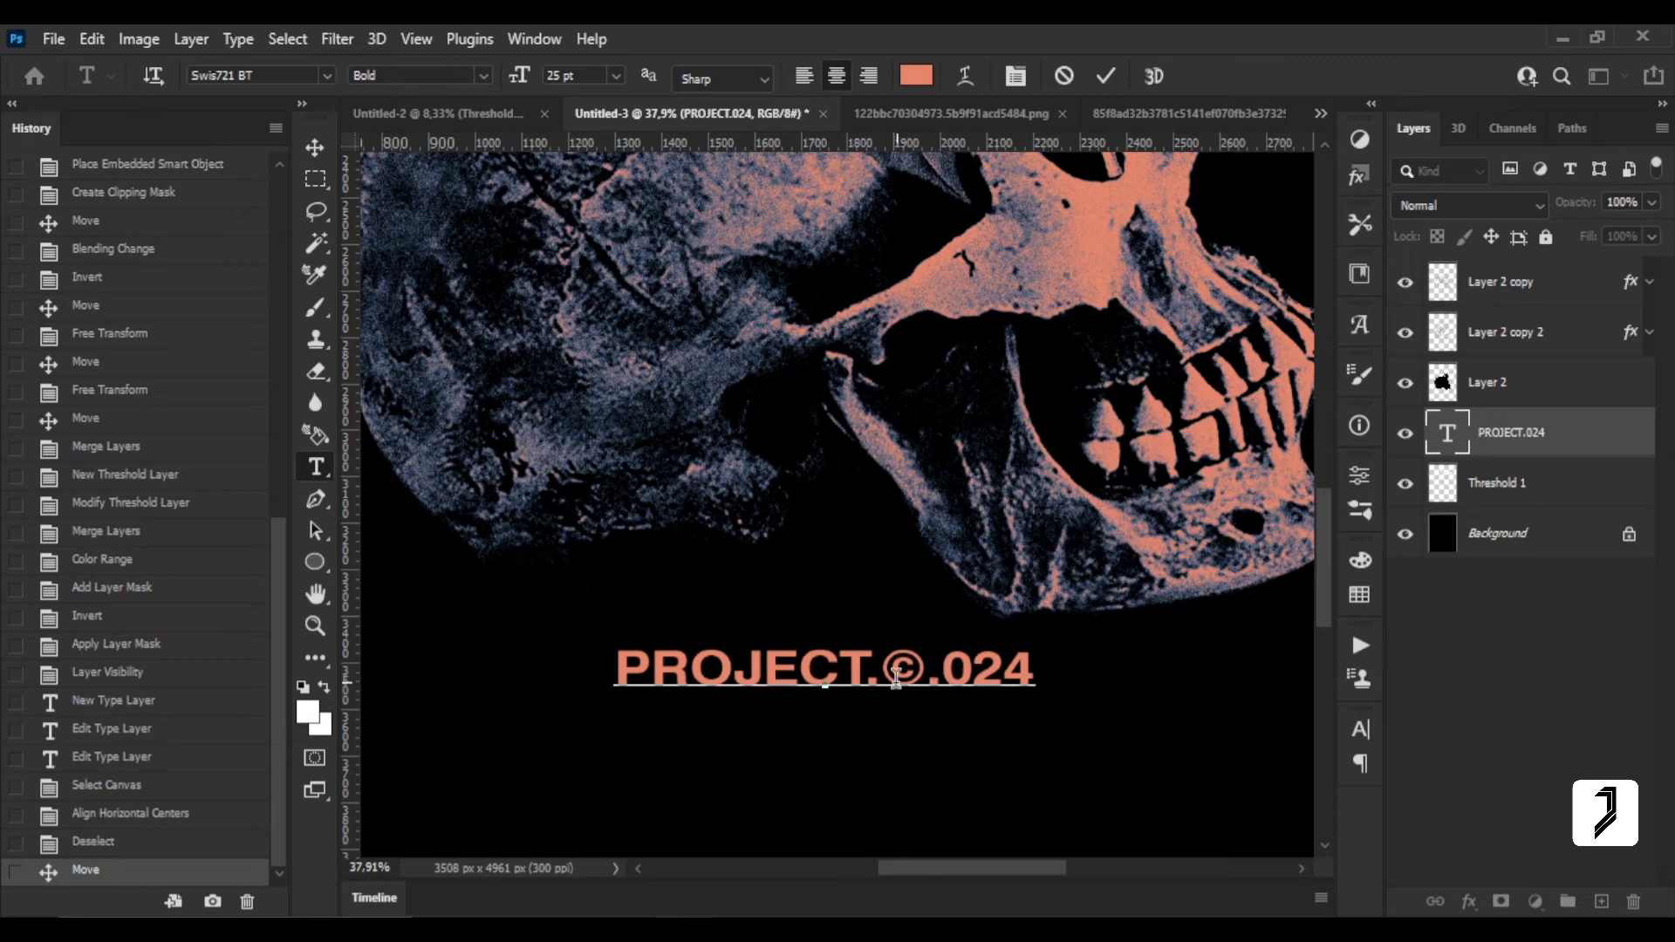
key(BackSpace)
text(/)
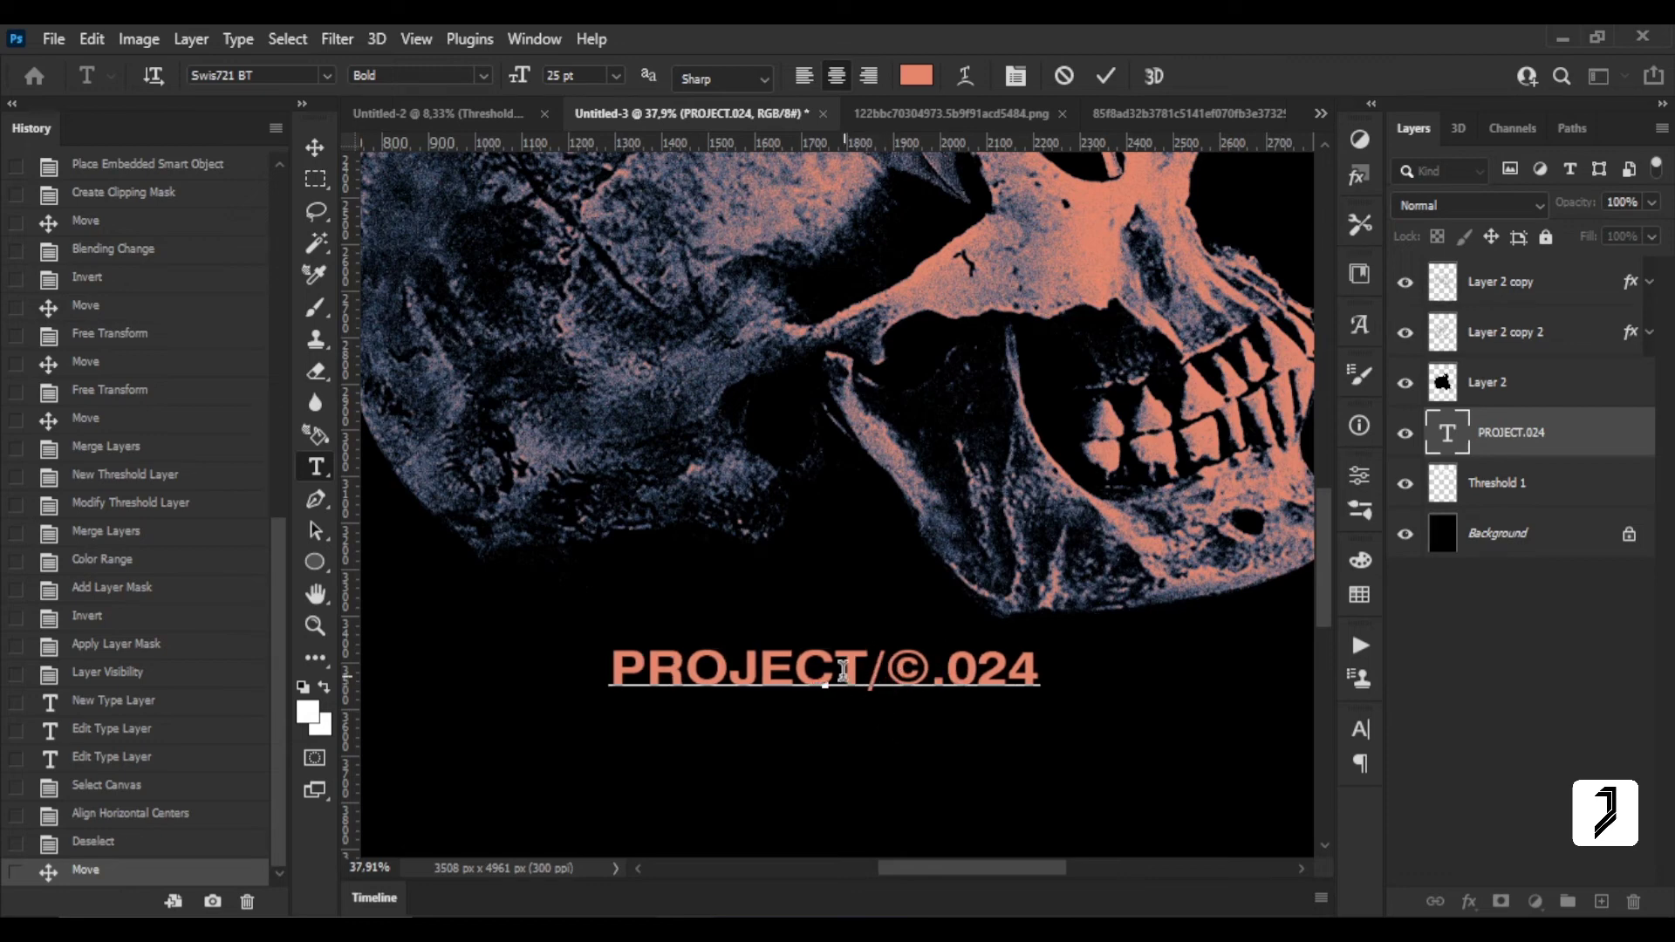
key(BackSpace)
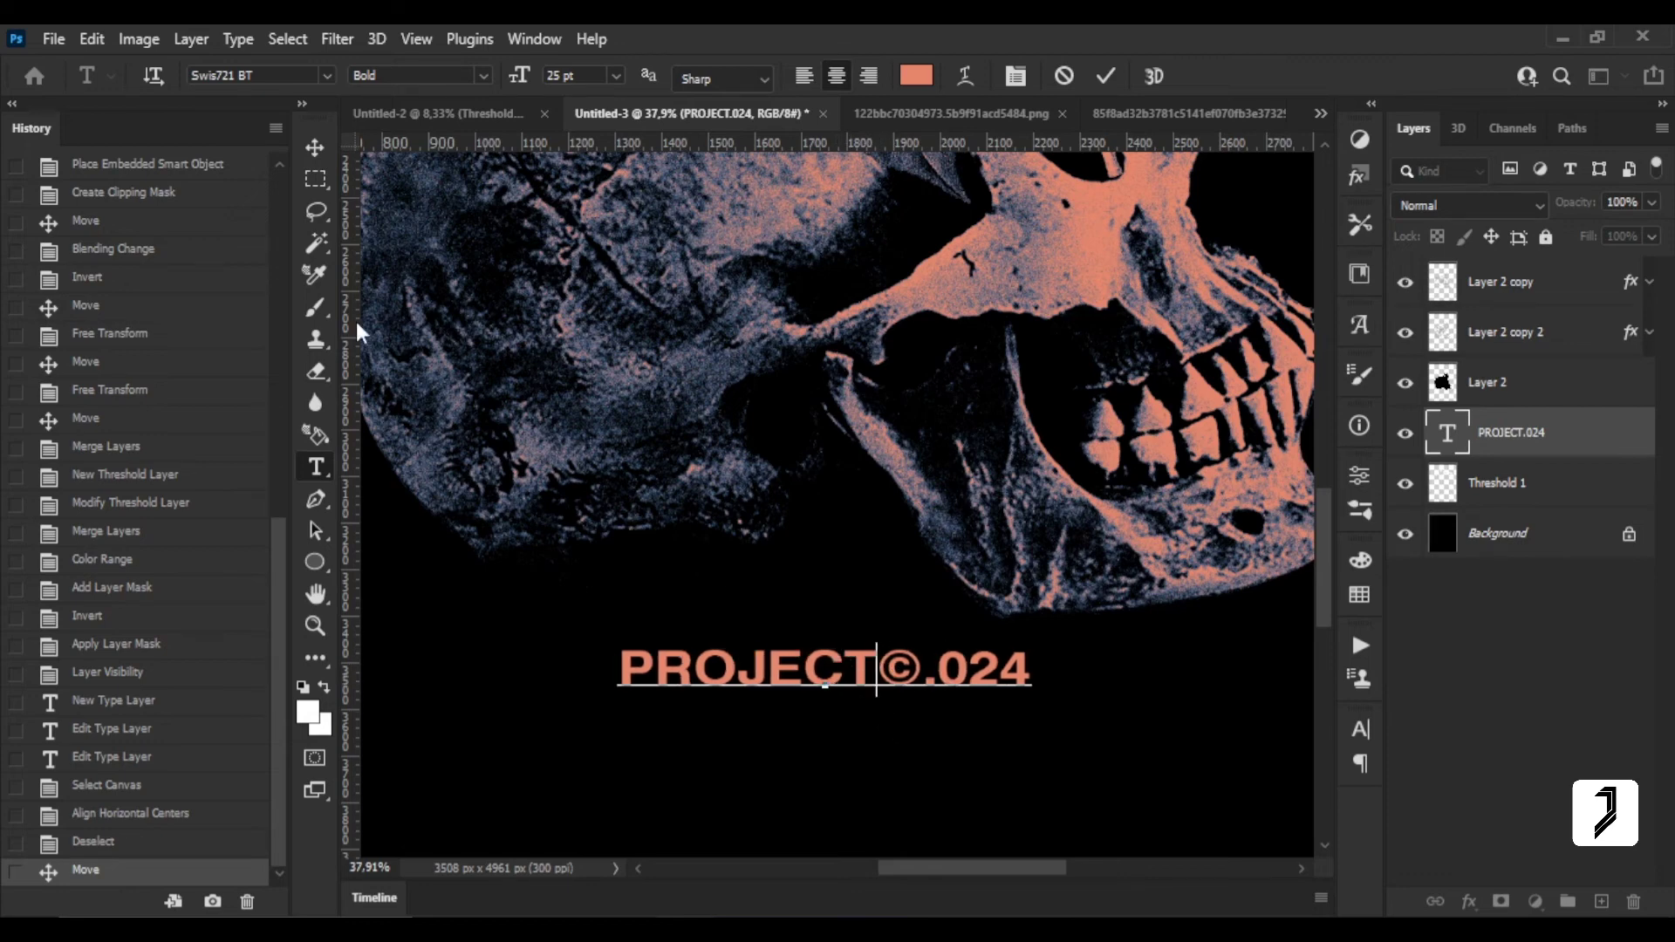
click(947, 679)
text(2)
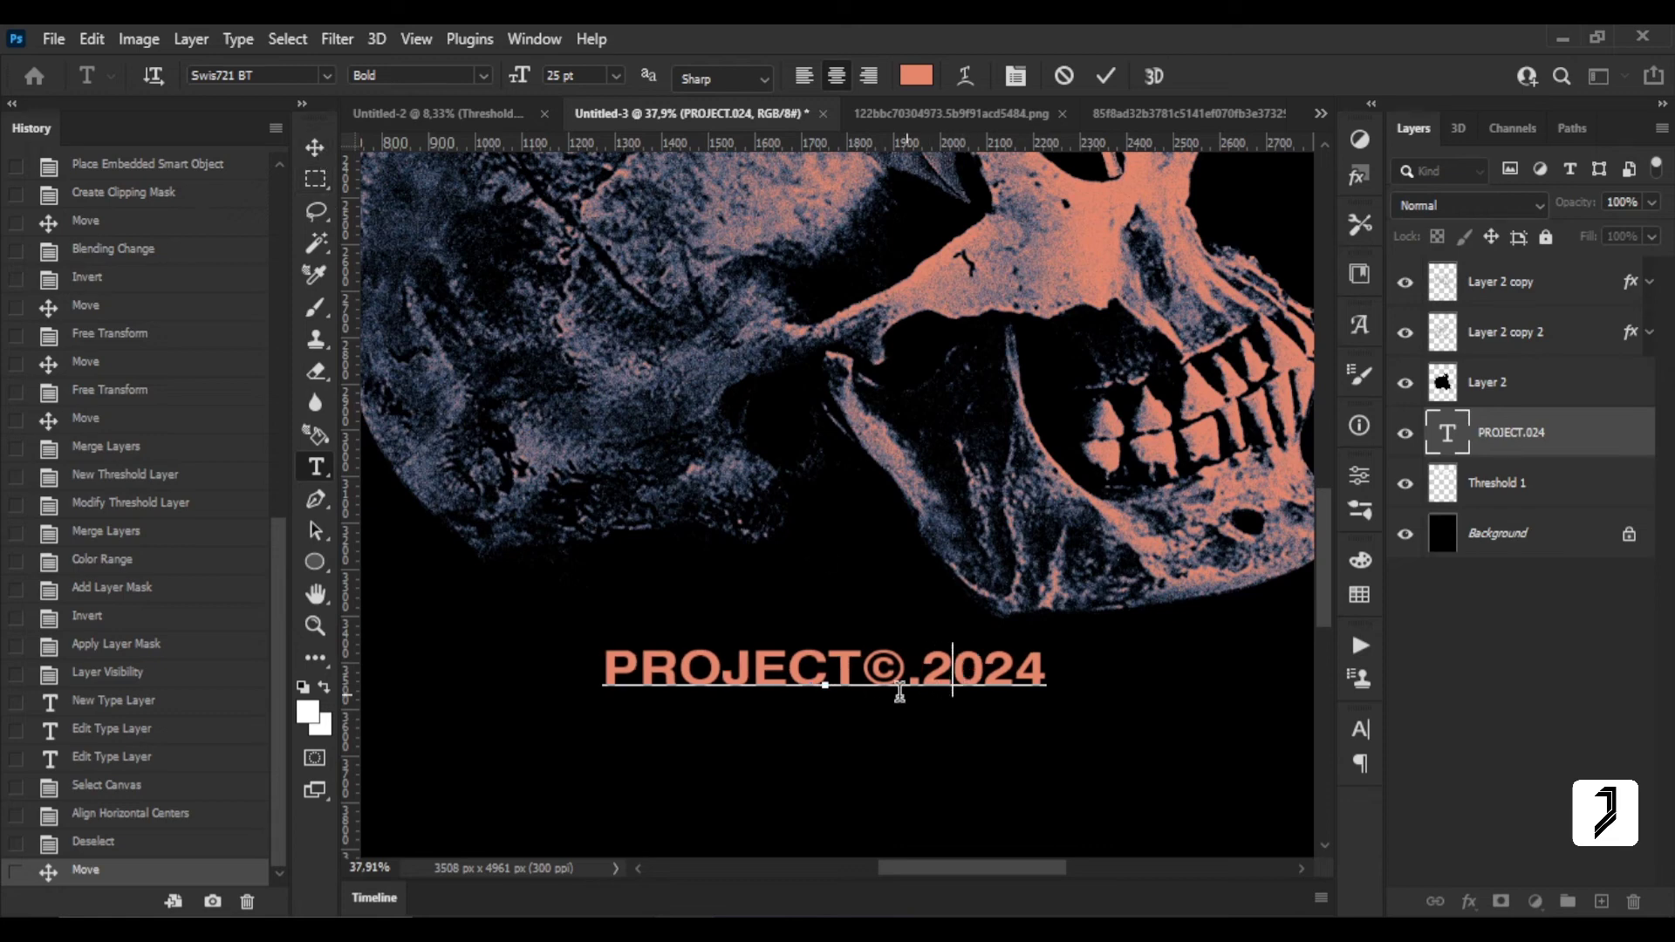
click(315, 147)
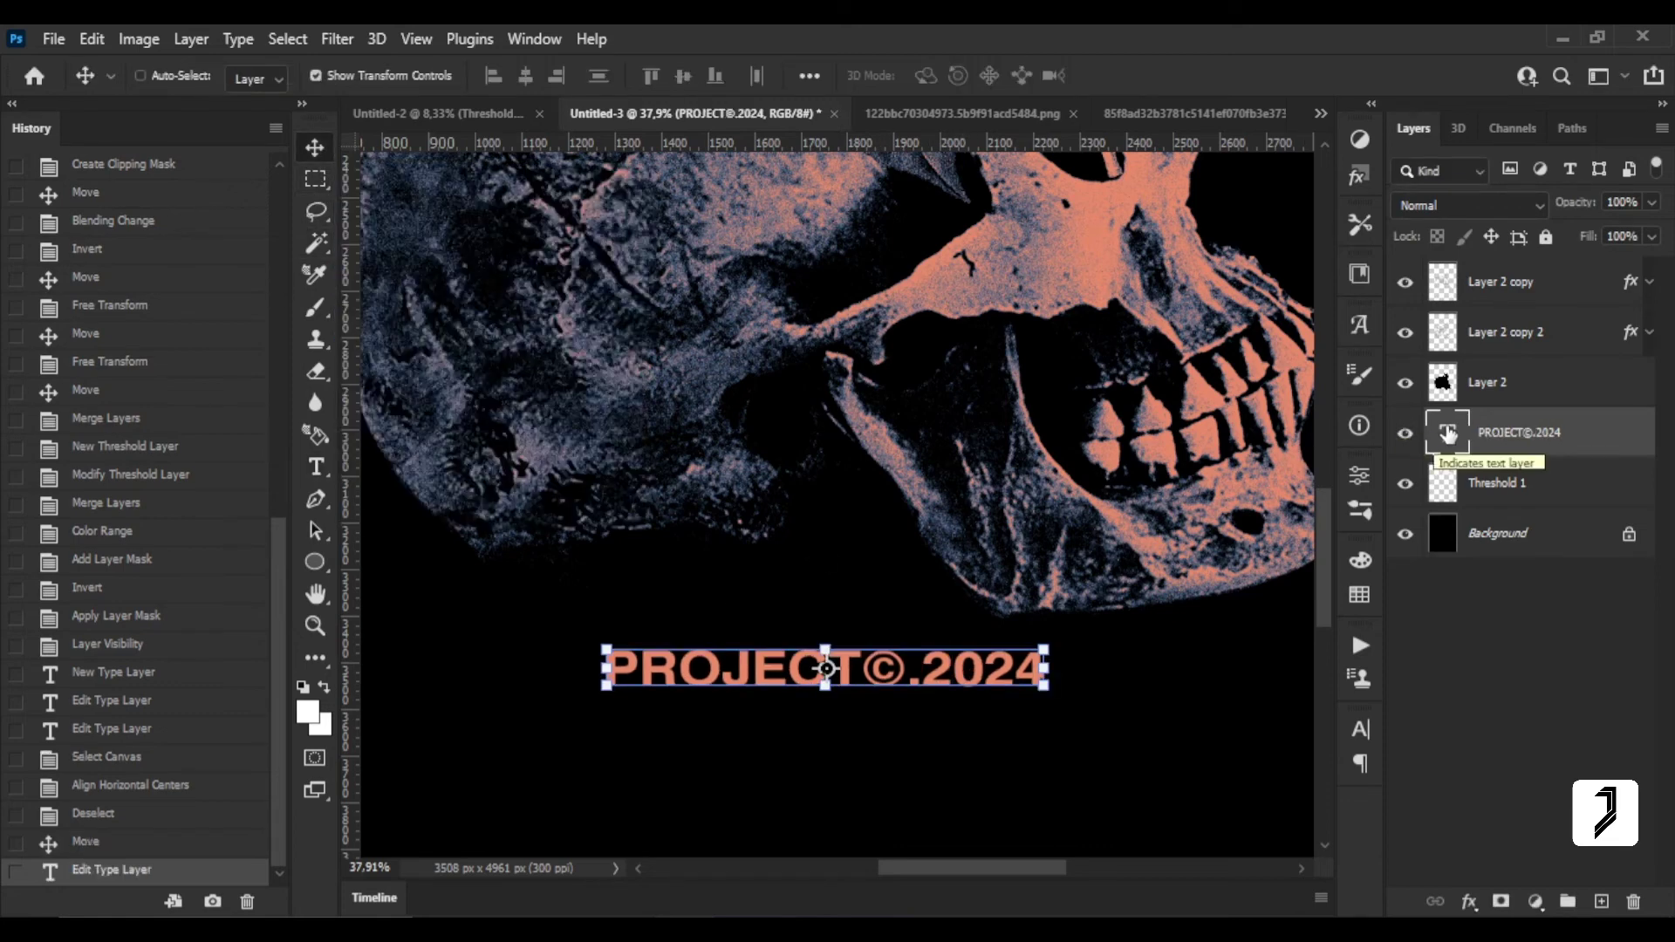
Shrink the caption to 18 pt and re-centre it horizontally on the canvas.
double_click(1448, 433)
drag(519, 76, 502, 76)
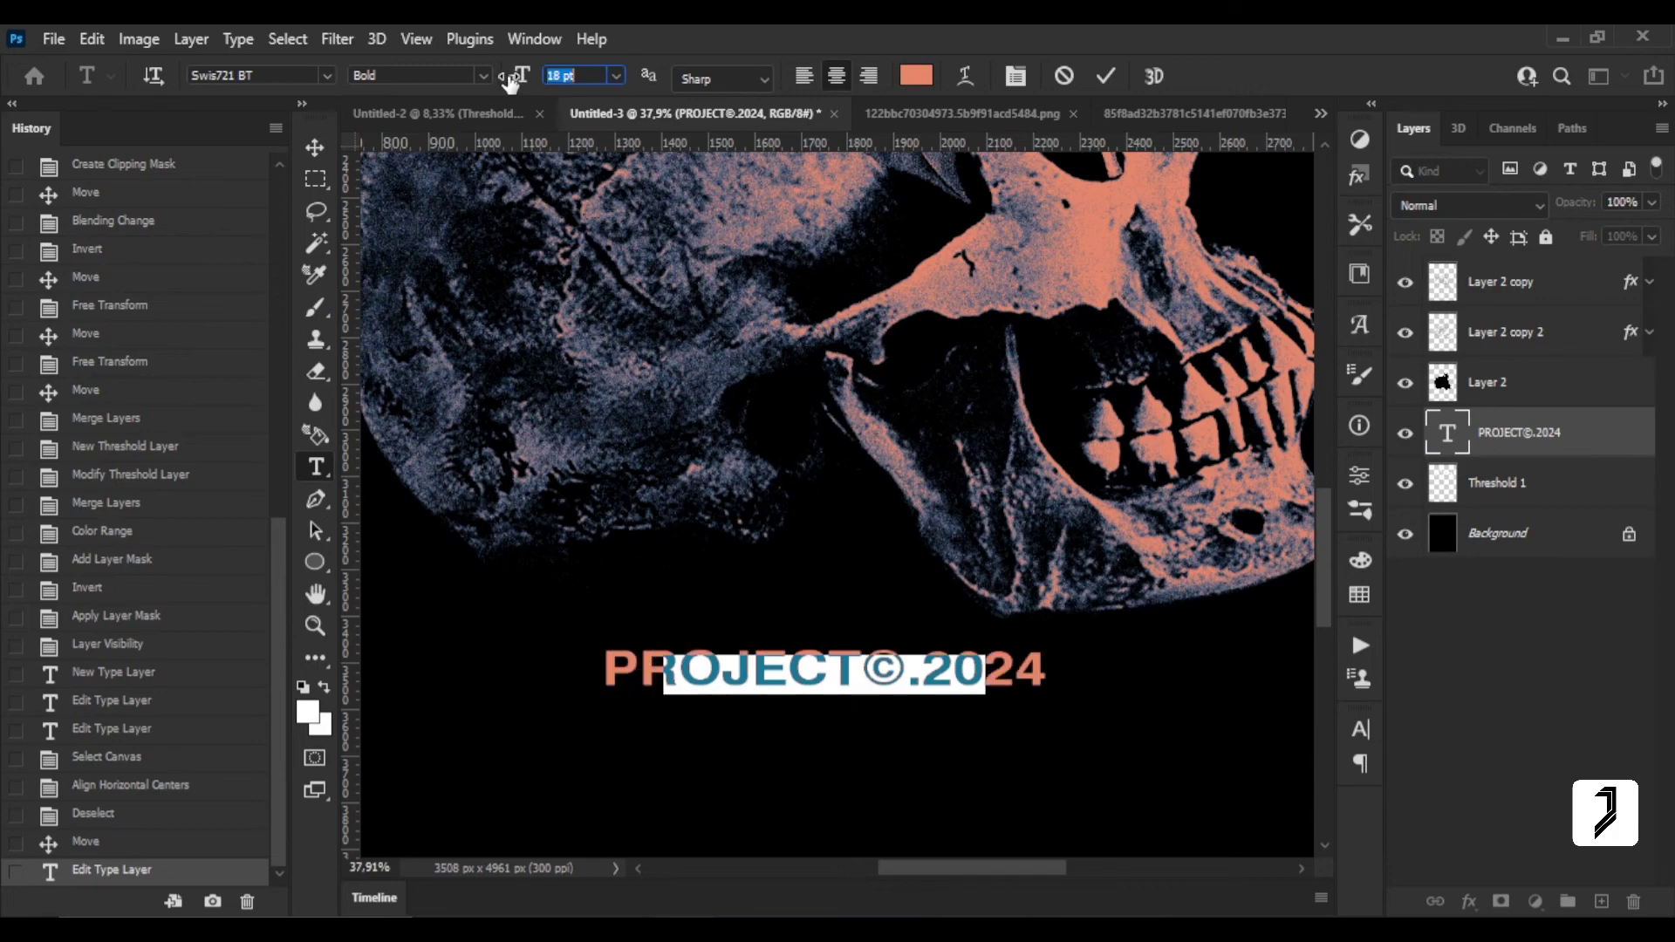
click(315, 153)
key(ctrl+a)
click(526, 75)
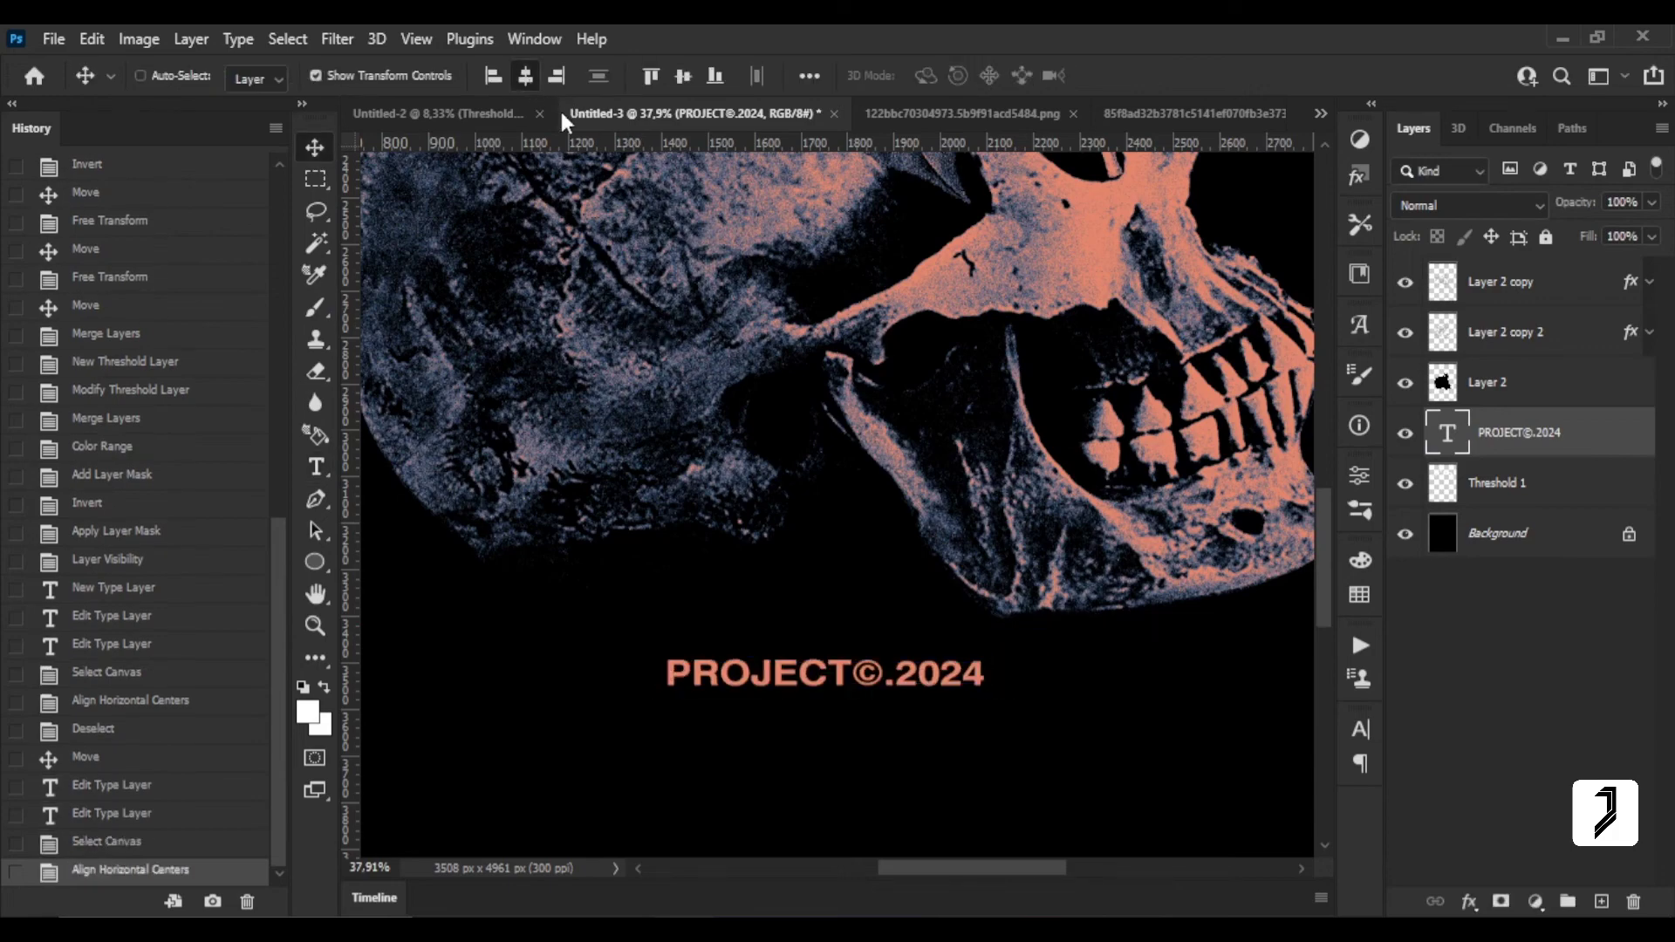
key(ctrl+d)
key(z)
right_click(853, 440)
Give the Threshold 1 jakes lettering layer a salmon Color Overlay.
click(881, 452)
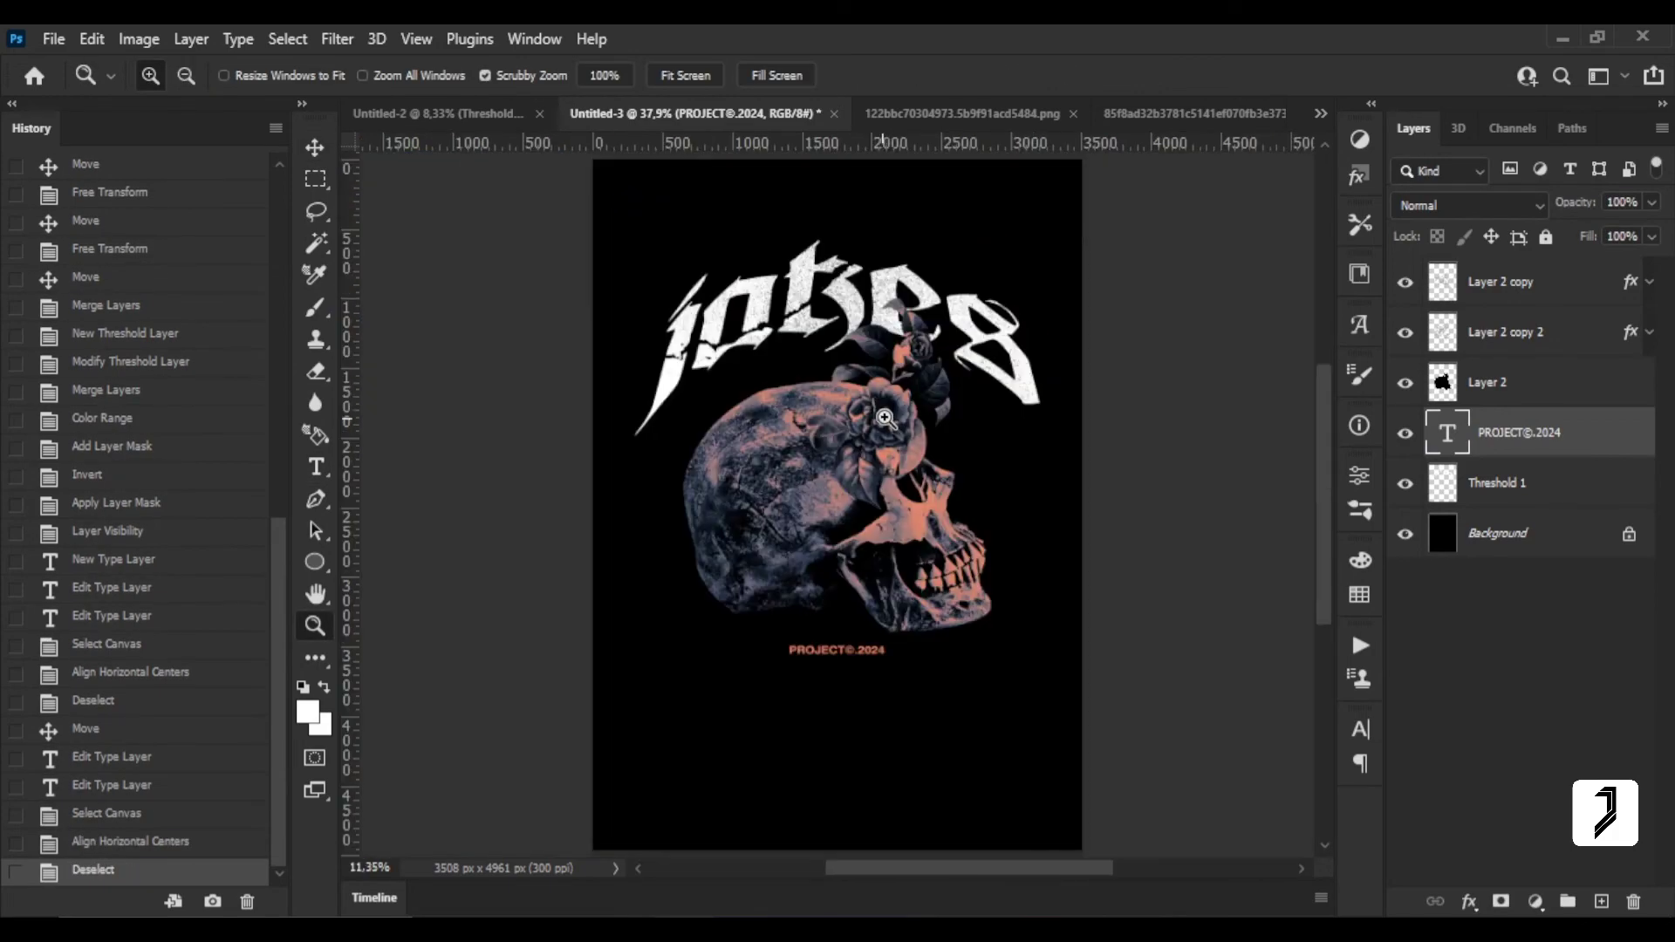
scroll(836, 352, up, 1)
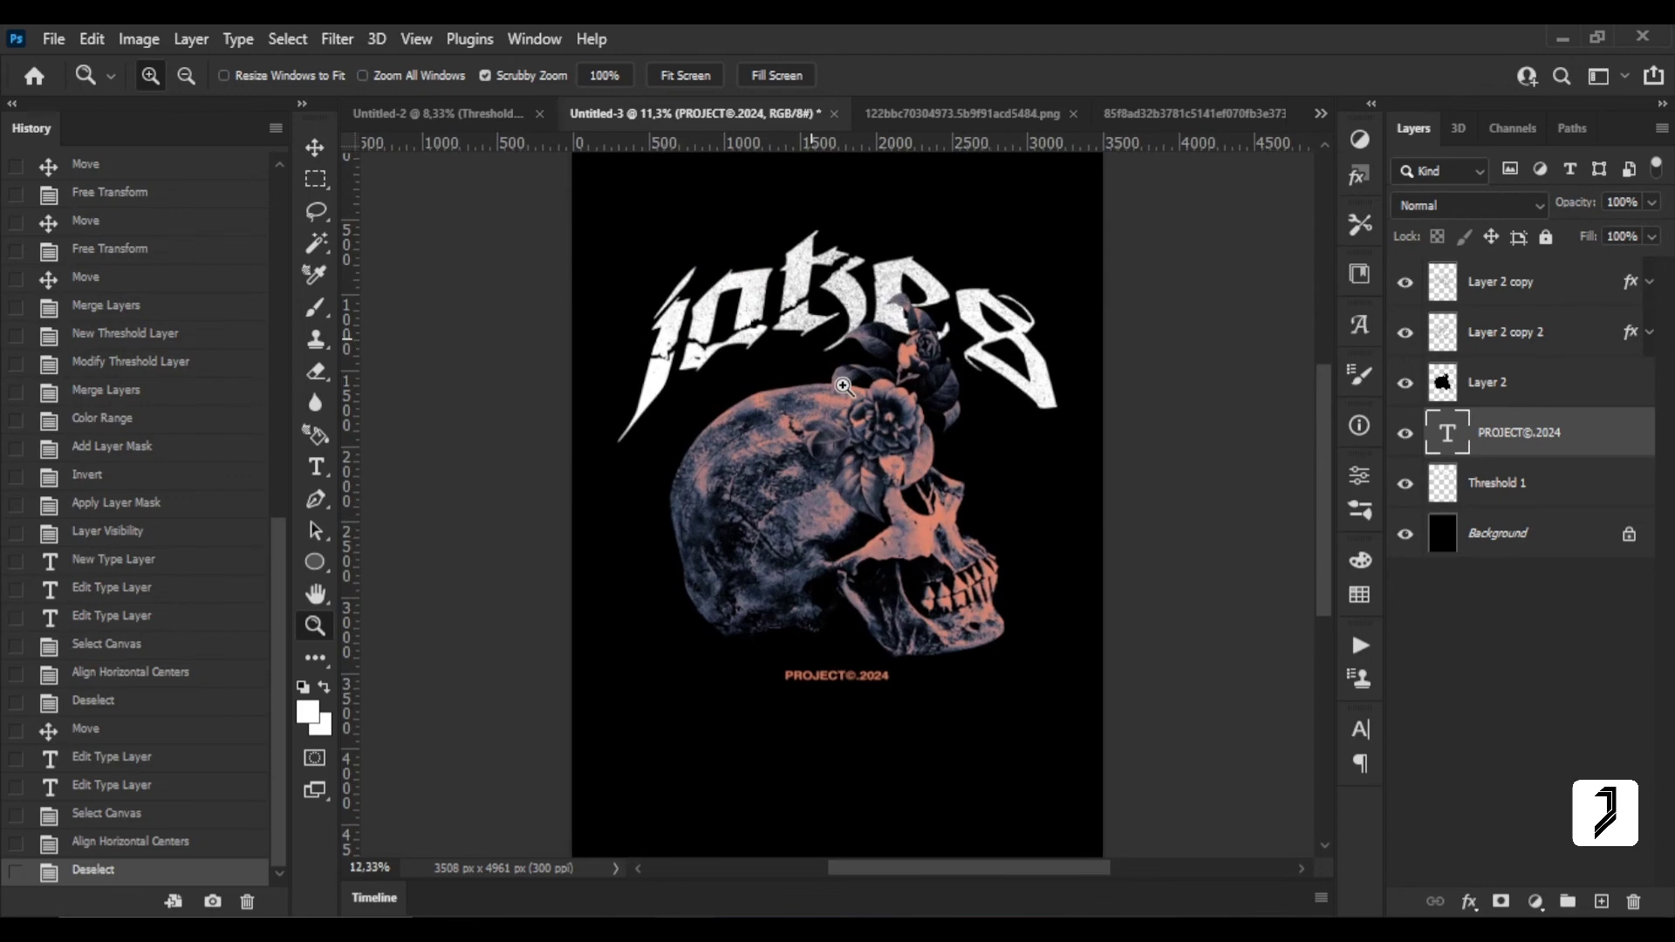
click(328, 151)
click(1576, 491)
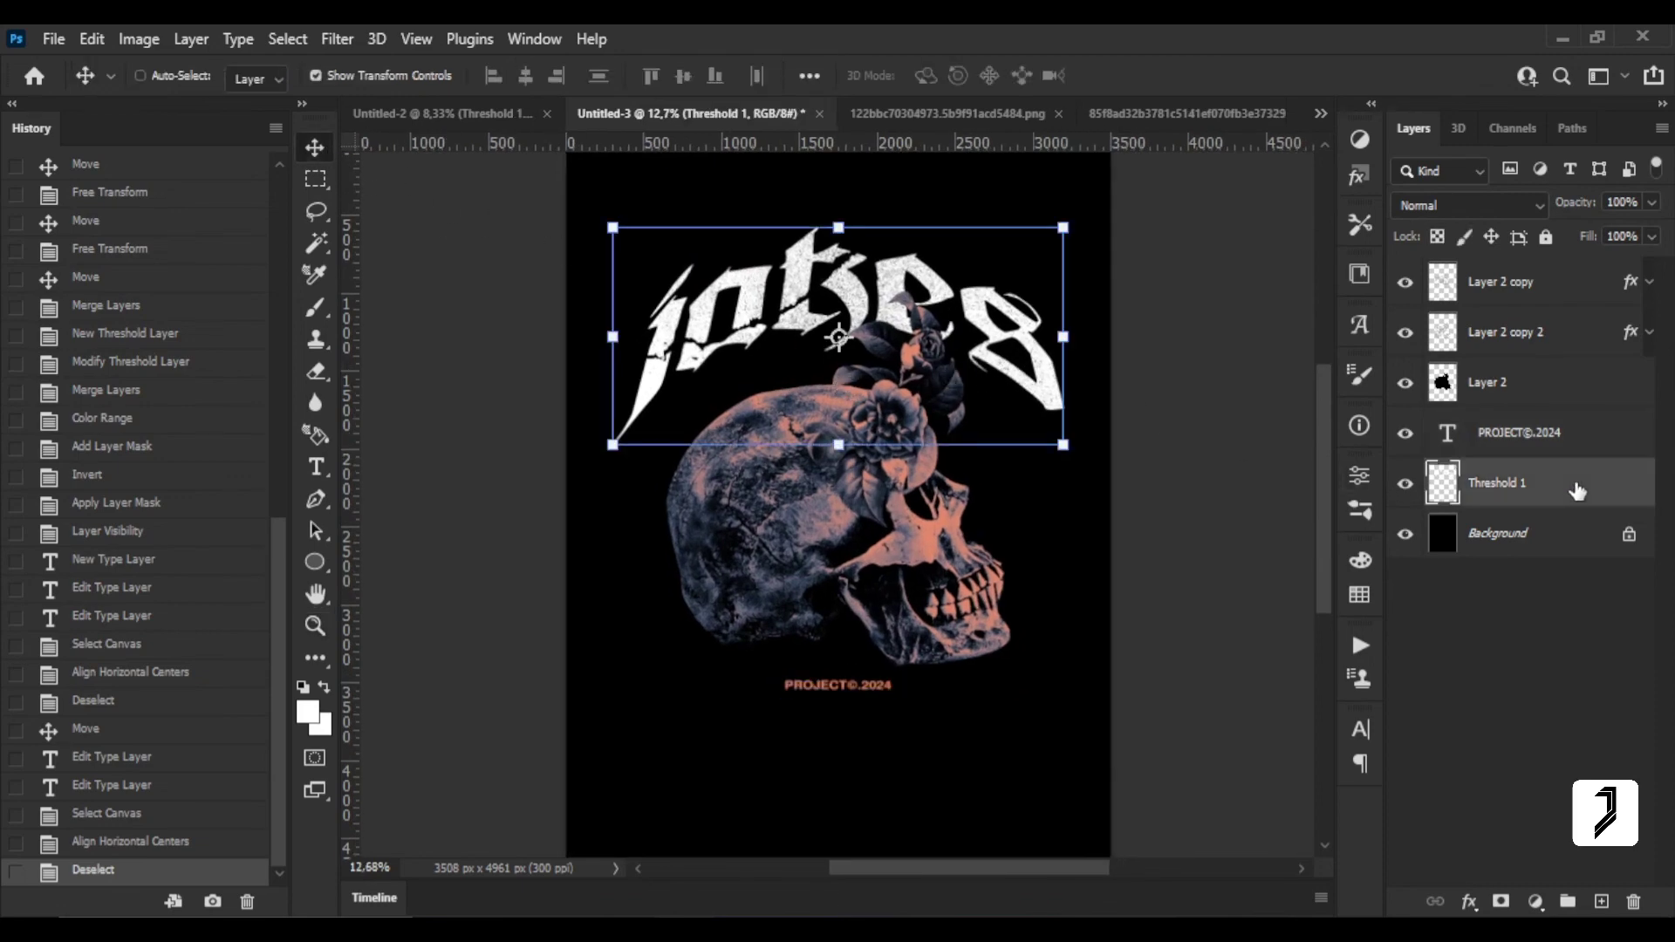
double_click(1575, 491)
click(872, 512)
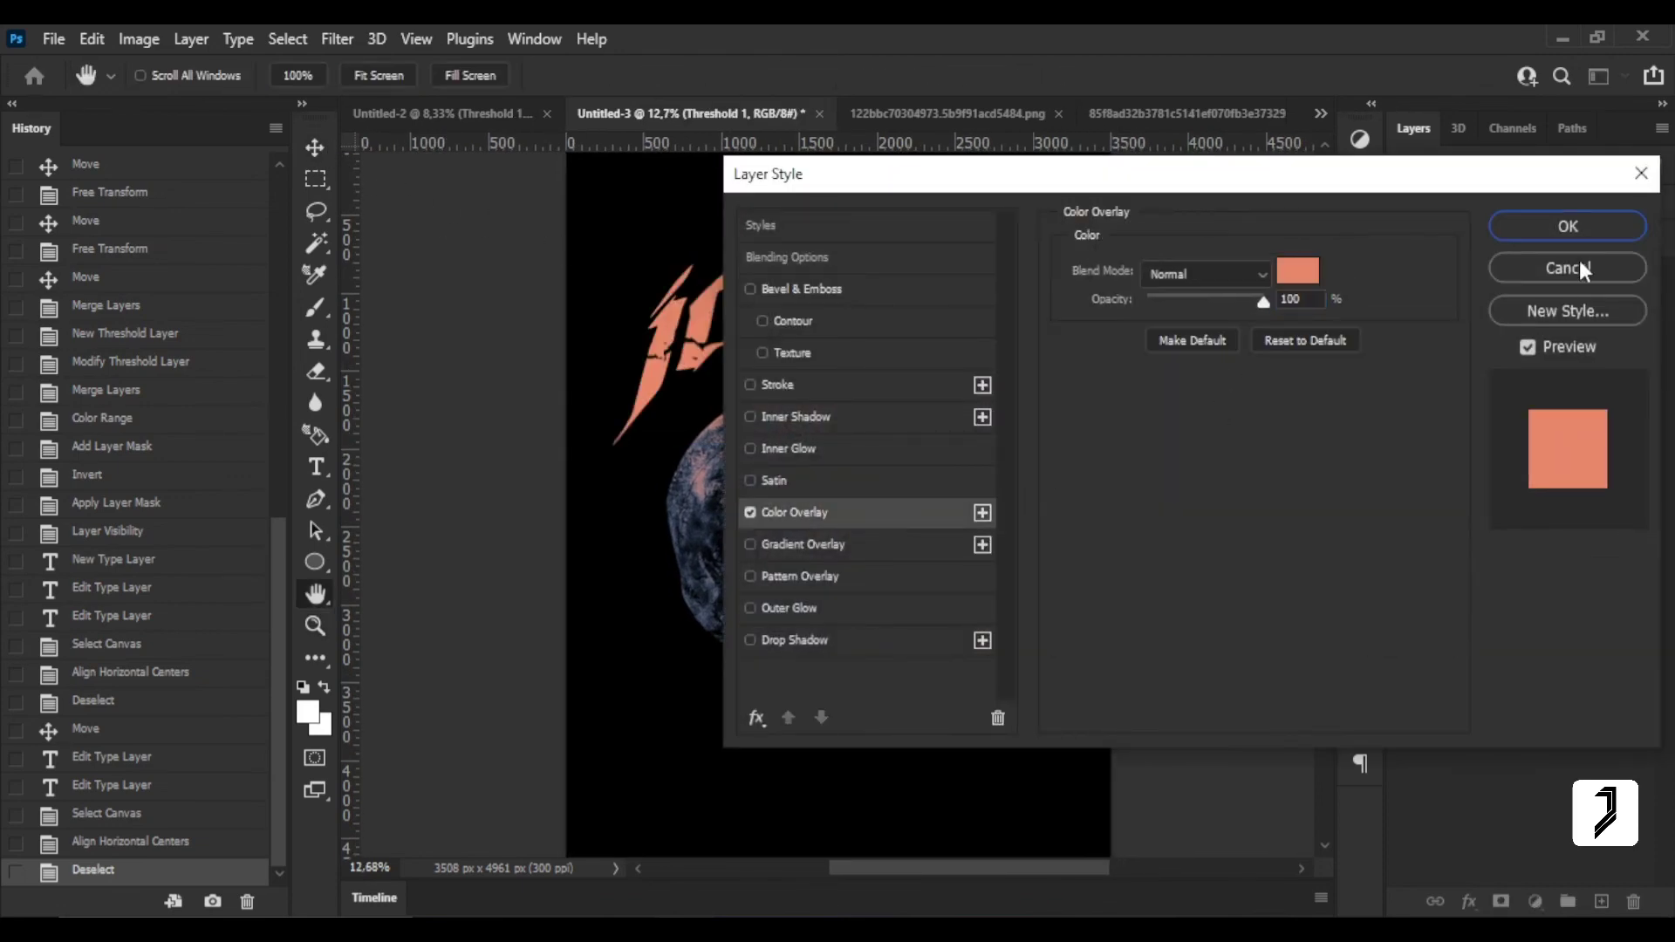
click(1518, 226)
Nudge the jakes lettering slightly down over the skull.
key(z)
scroll(524, 249, up, 1)
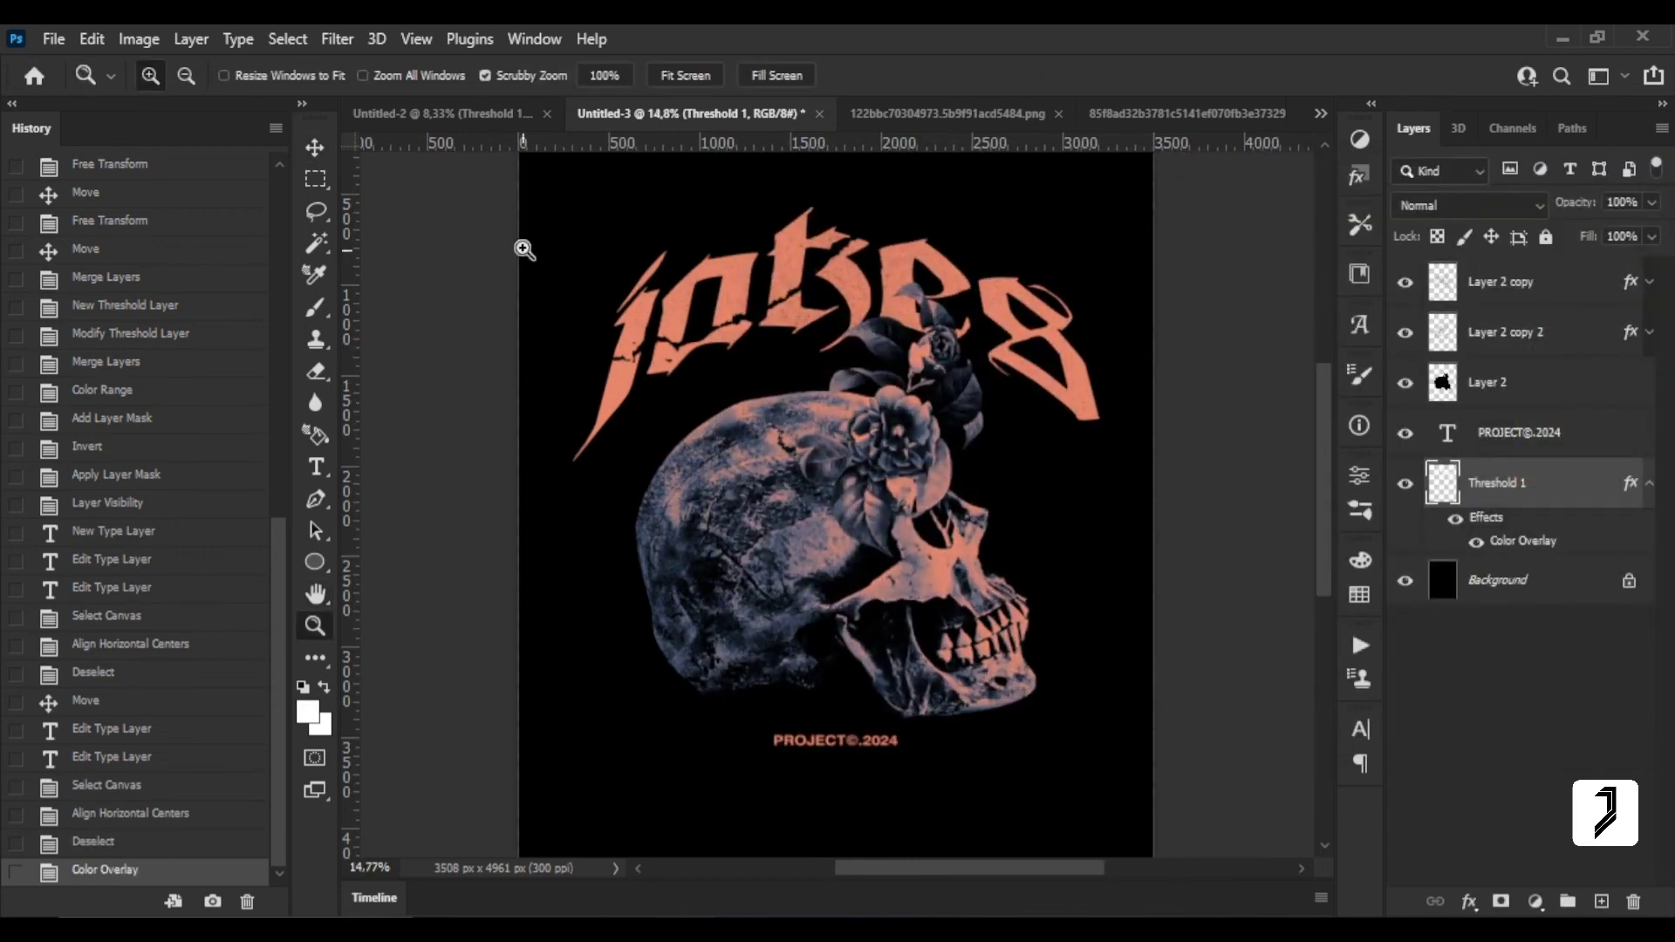
key(v)
drag(1002, 327, 1002, 343)
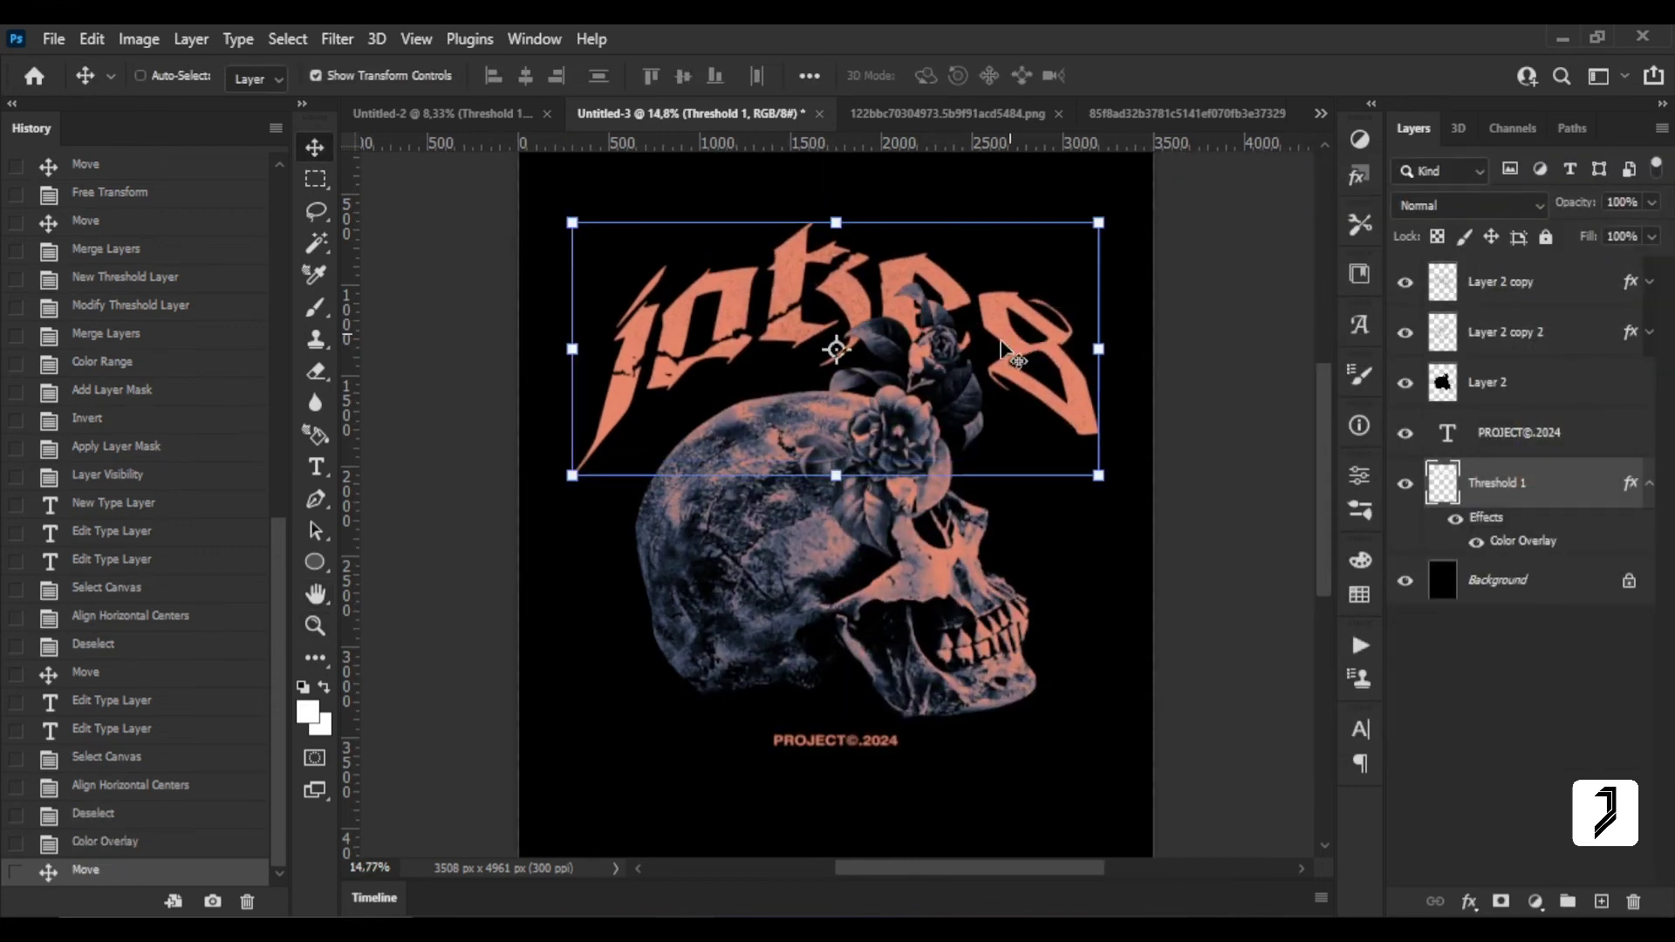
key(z)
scroll(895, 397, down, 2)
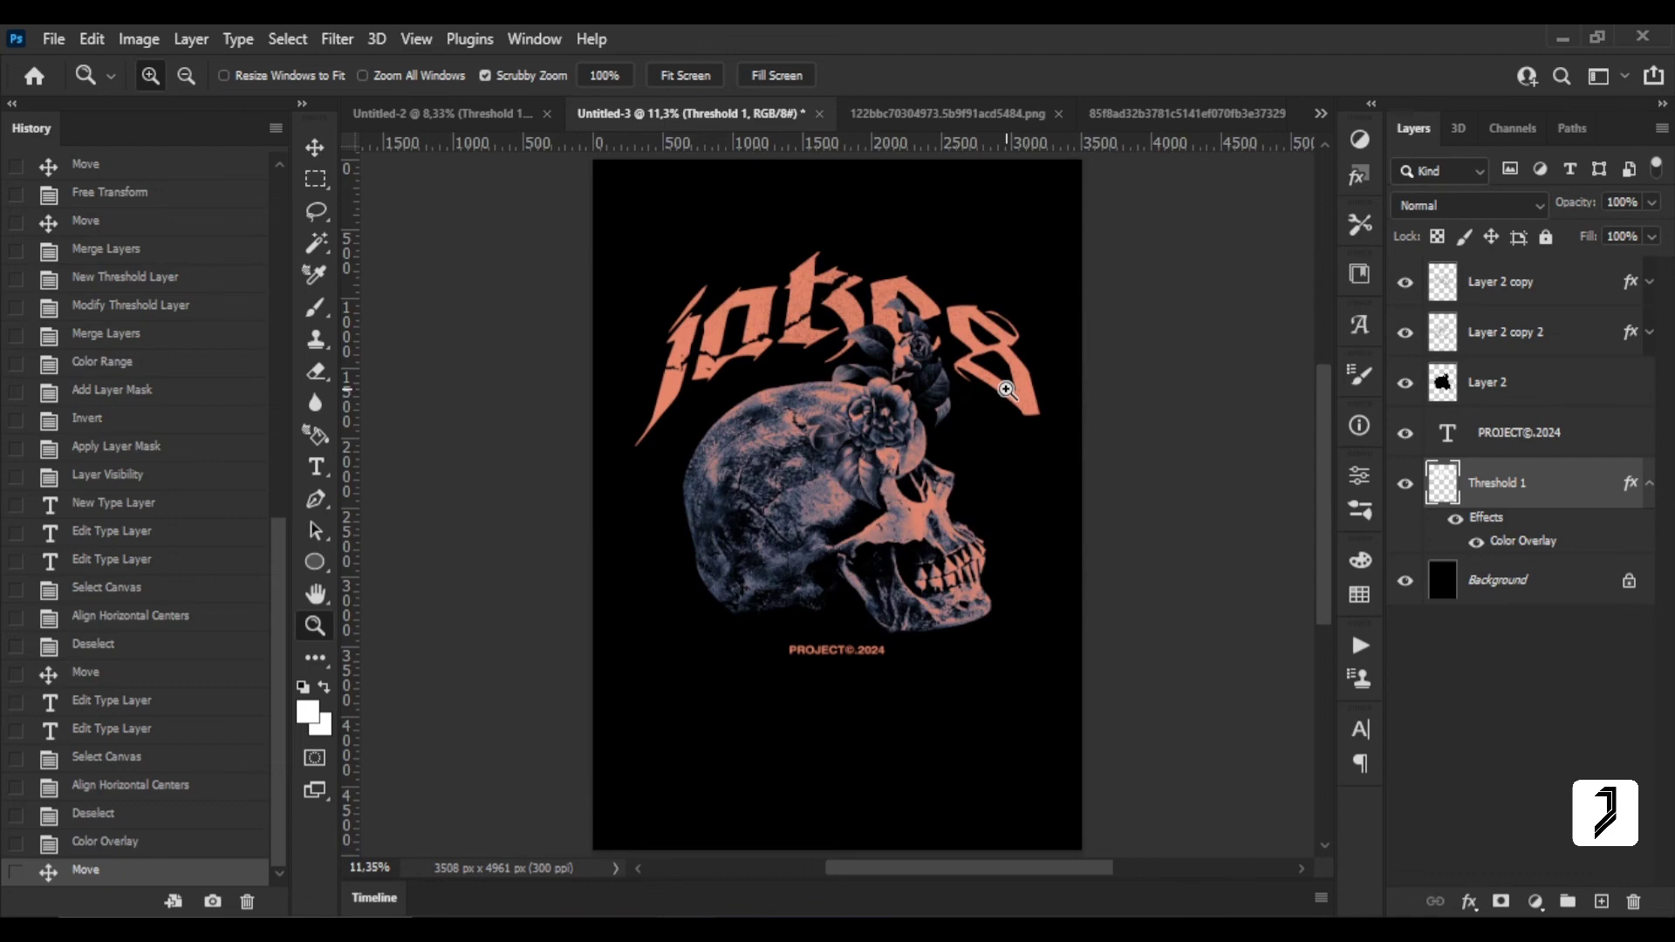
Recolour Layer 2 copy 2's Color Overlay from muted slate to a brighter purplish blue.
scroll(905, 375, up, 2)
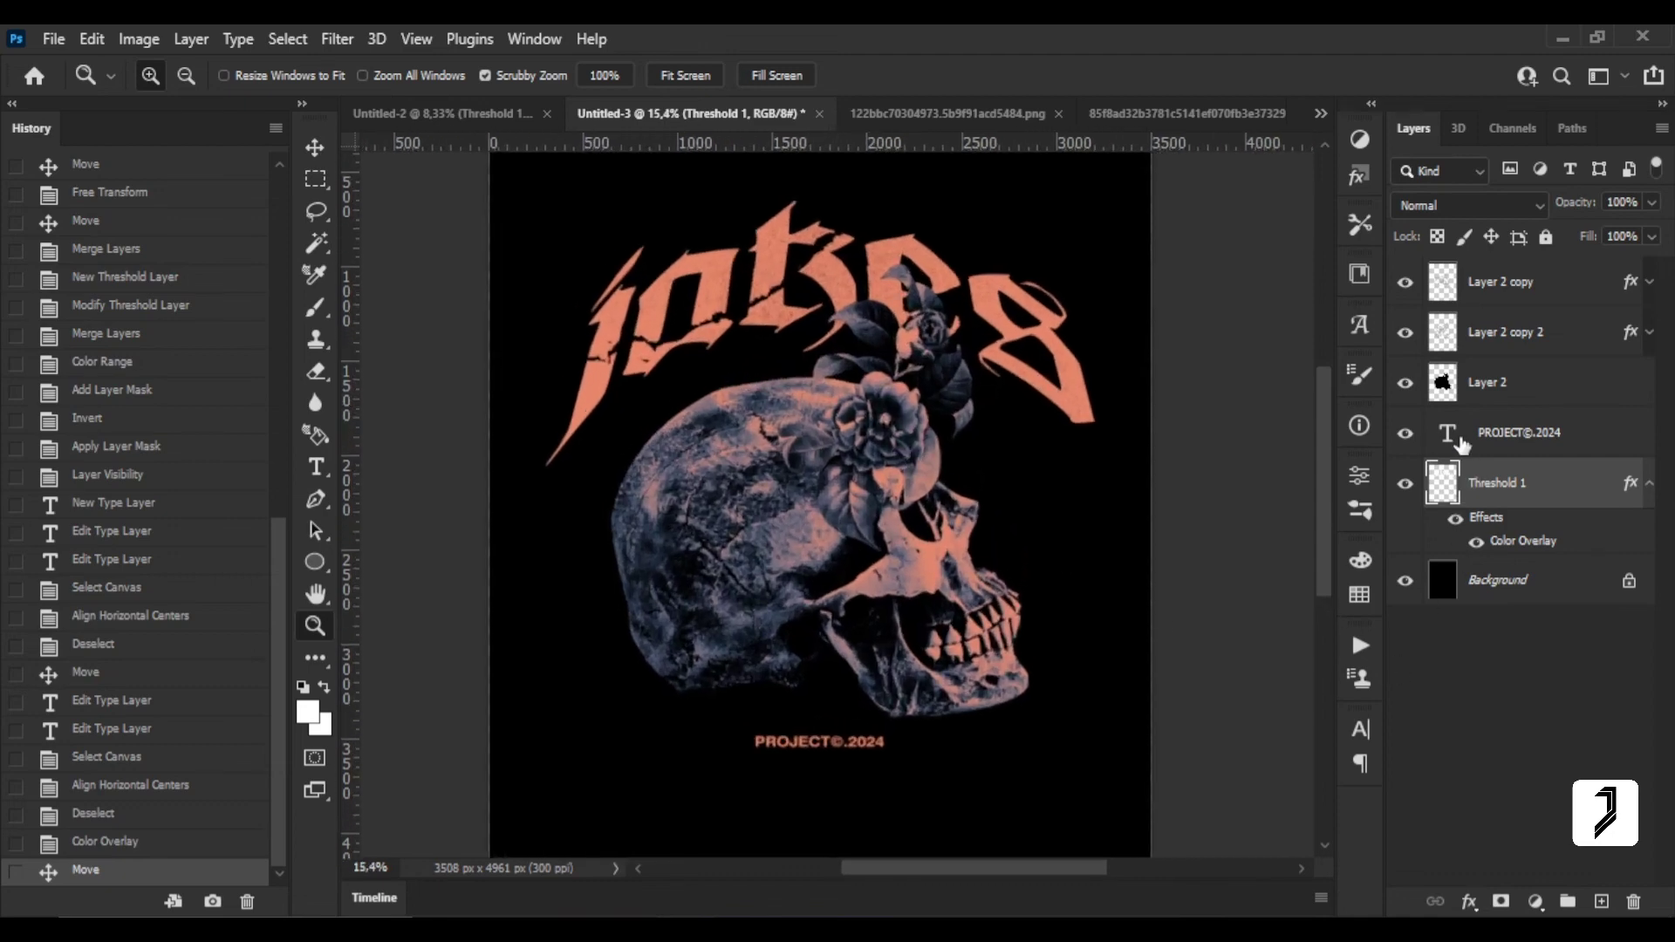
double_click(1441, 337)
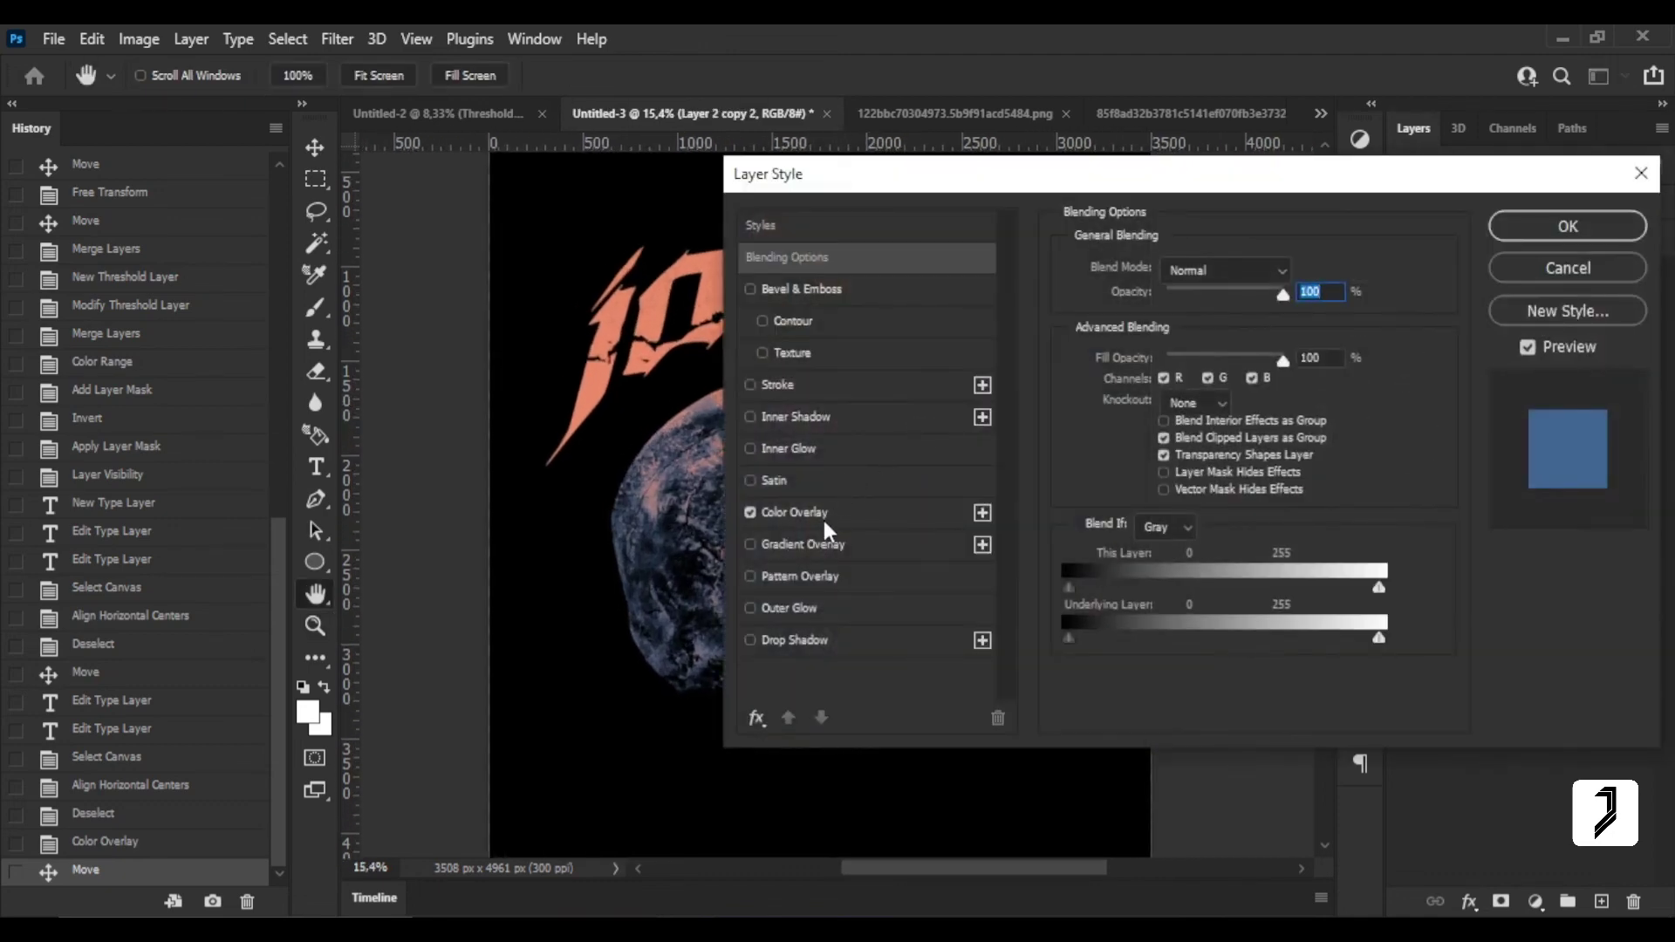
click(820, 513)
drag(1080, 180, 1279, 164)
click(1496, 253)
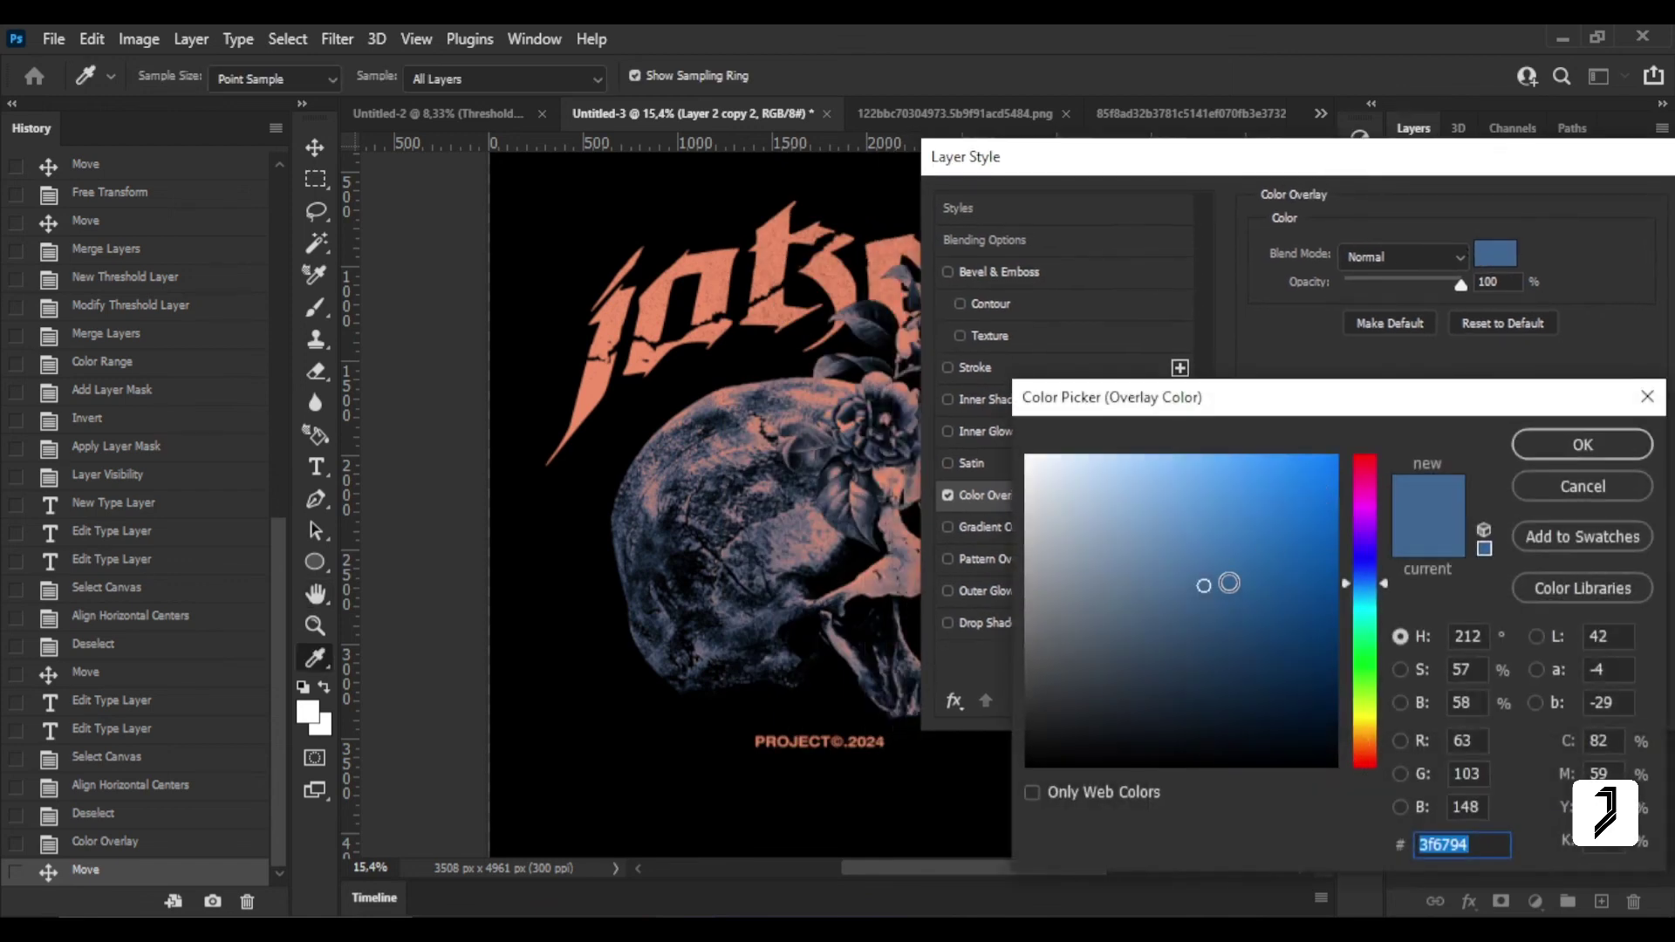
mouse_move(1251, 569)
mouse_down()
mouse_move(1307, 533)
mouse_move(1364, 580)
mouse_up()
click(1365, 572)
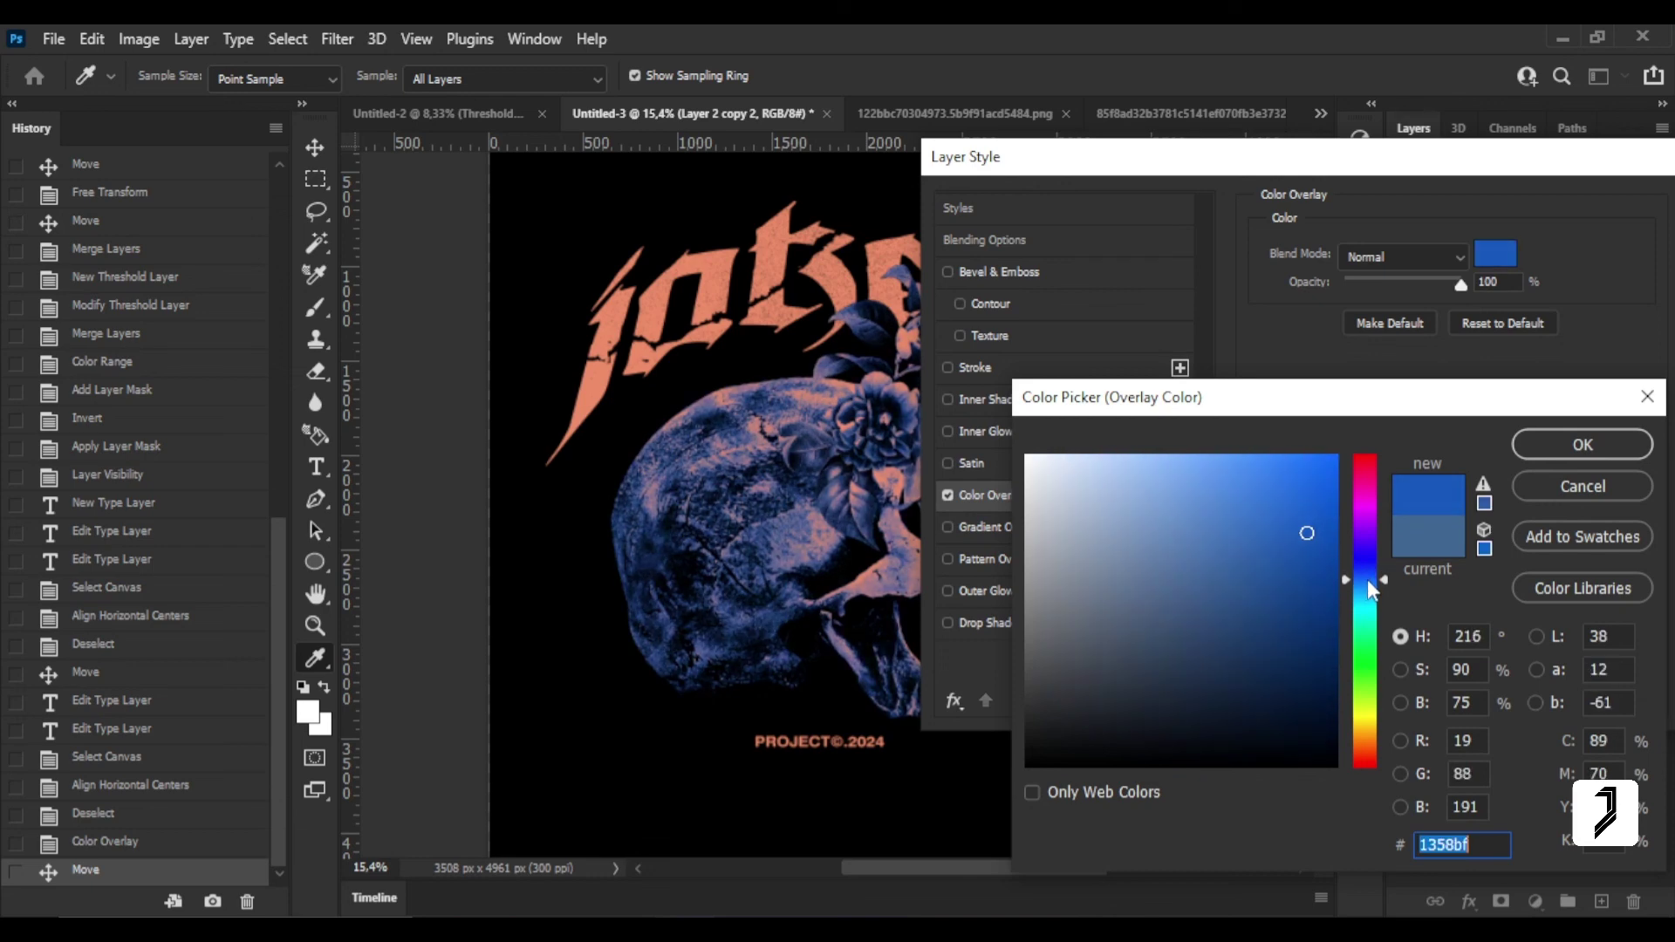
click(1582, 444)
click(1640, 212)
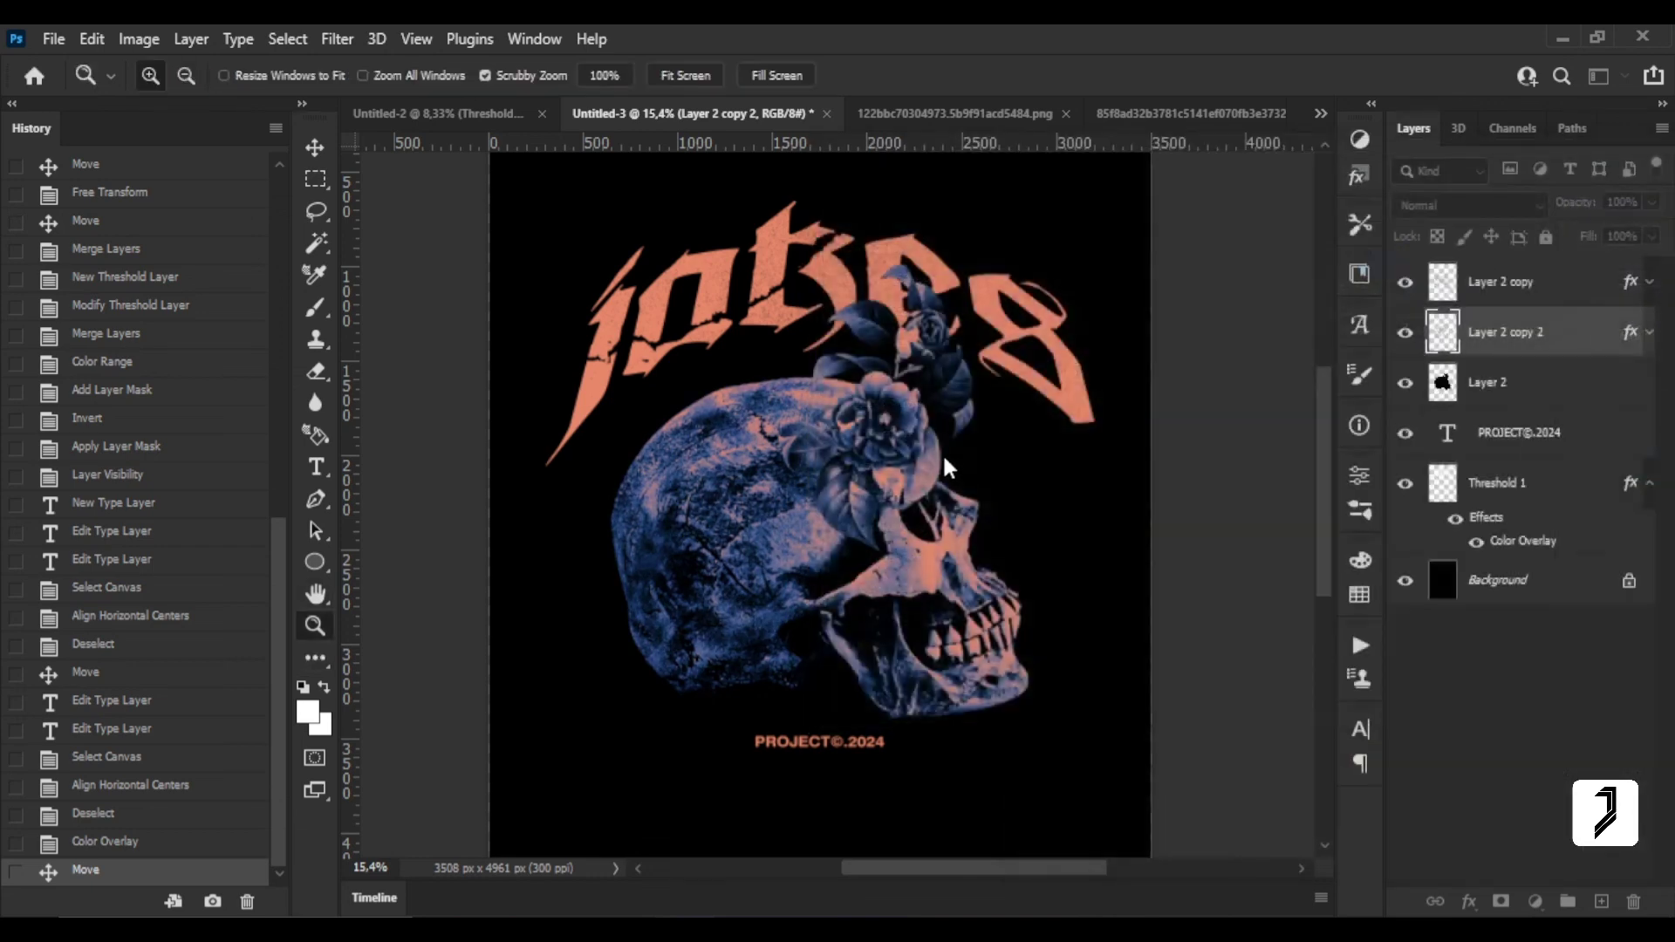
right_click(839, 440)
click(881, 451)
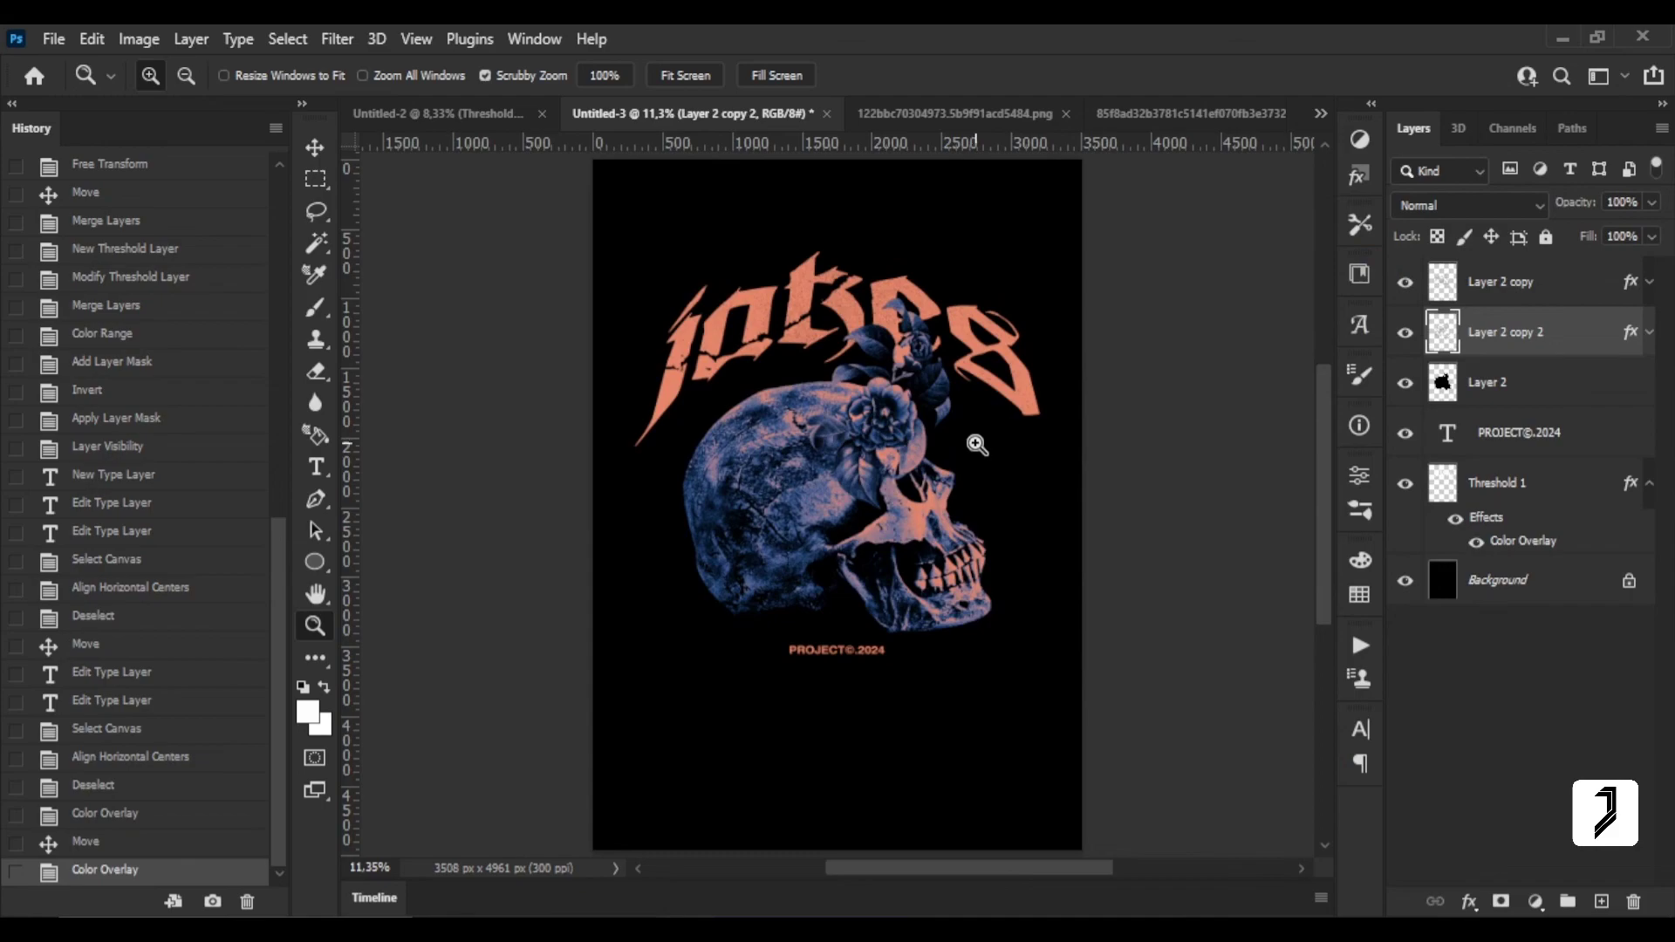